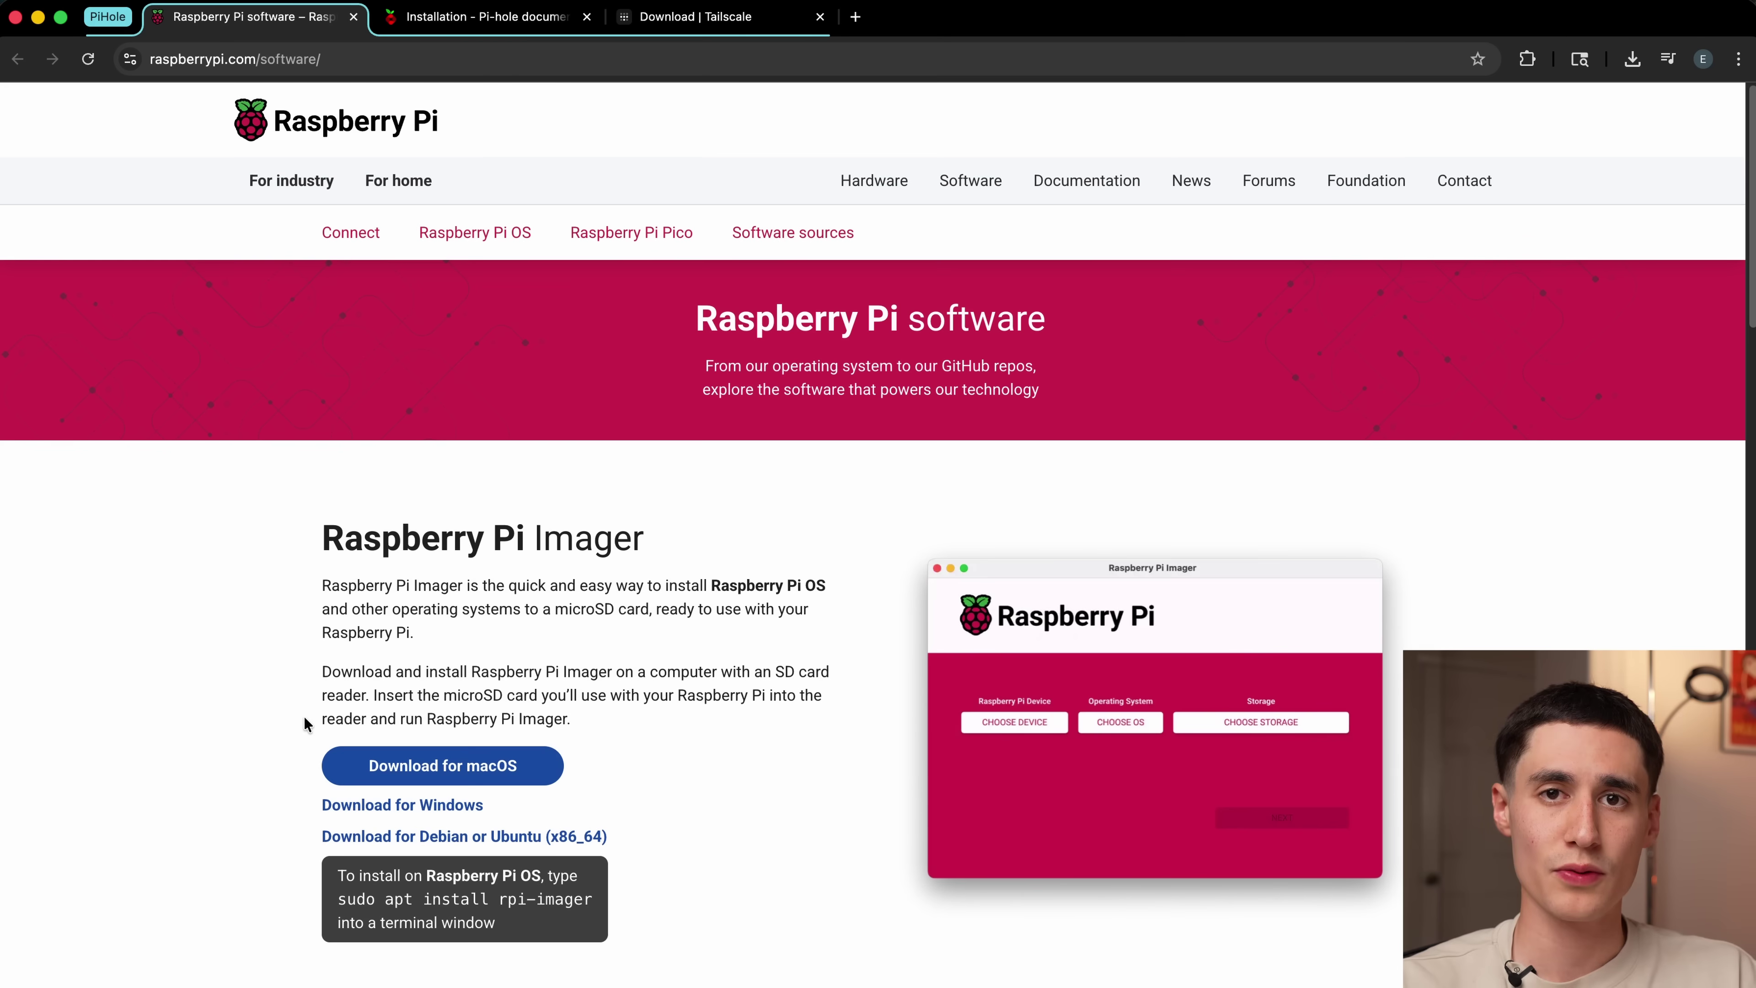
# Step: Download Raspberry Pi Imager and pick Raspberry Pi Zero 2 W as the device
pyautogui.click(376, 760)
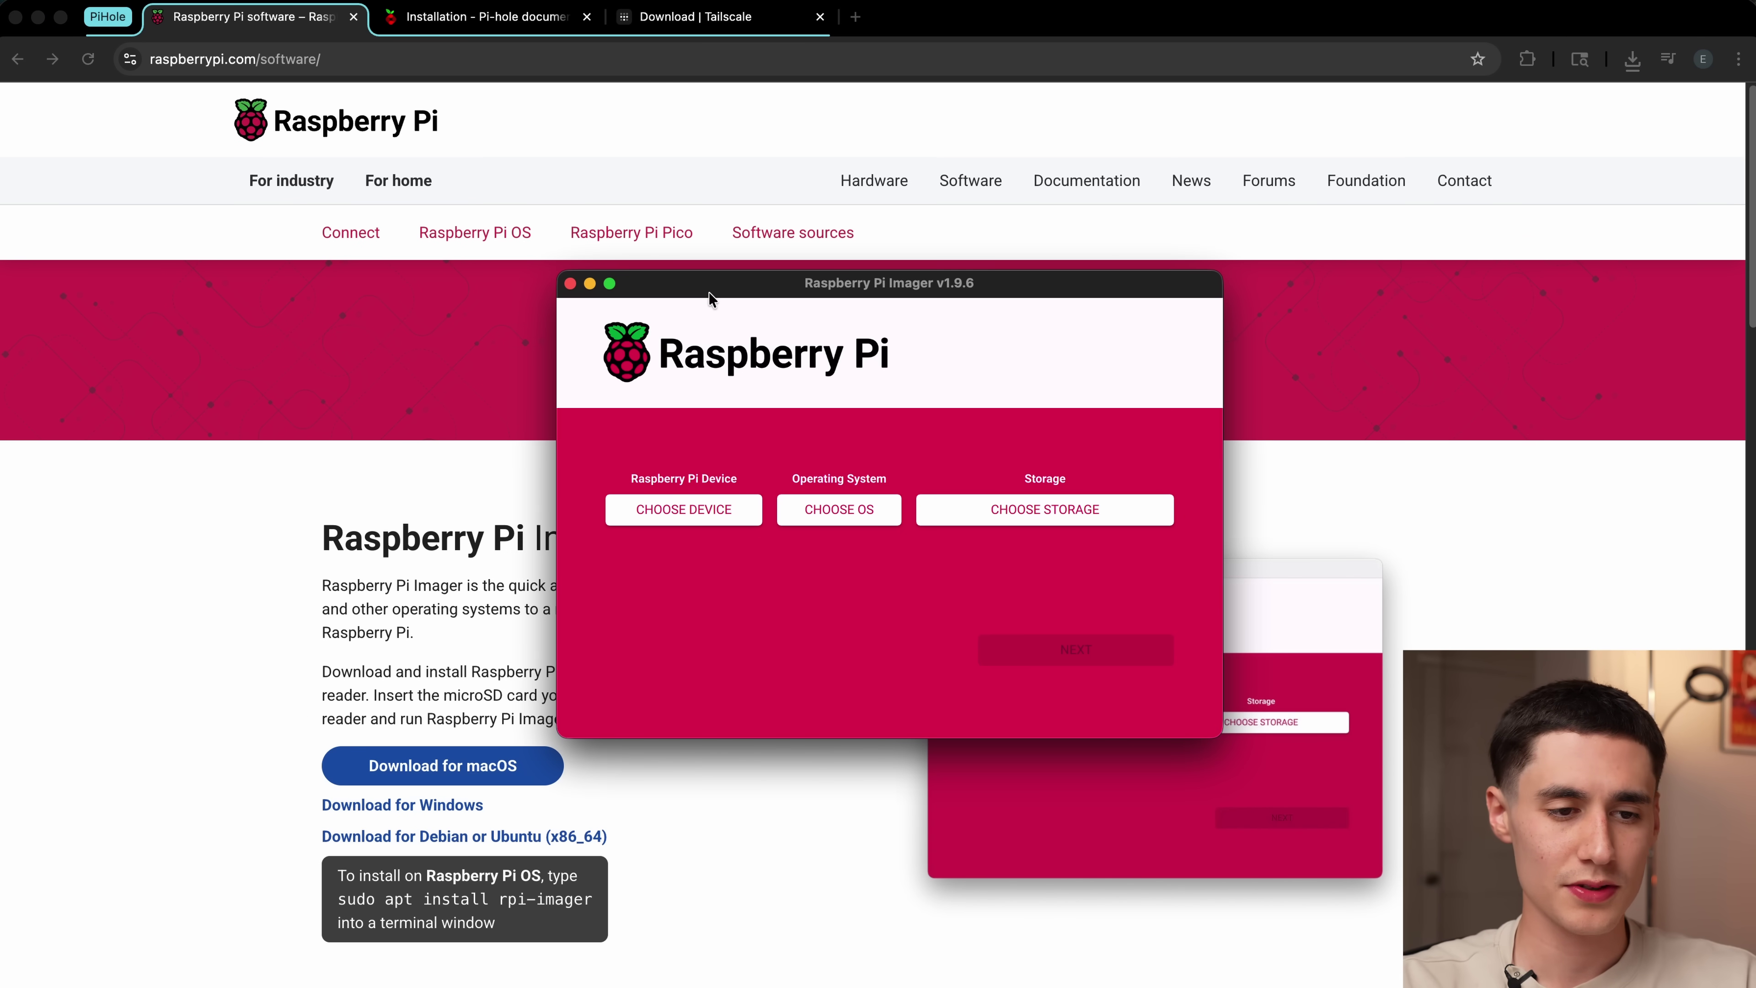
pyautogui.click(652, 513)
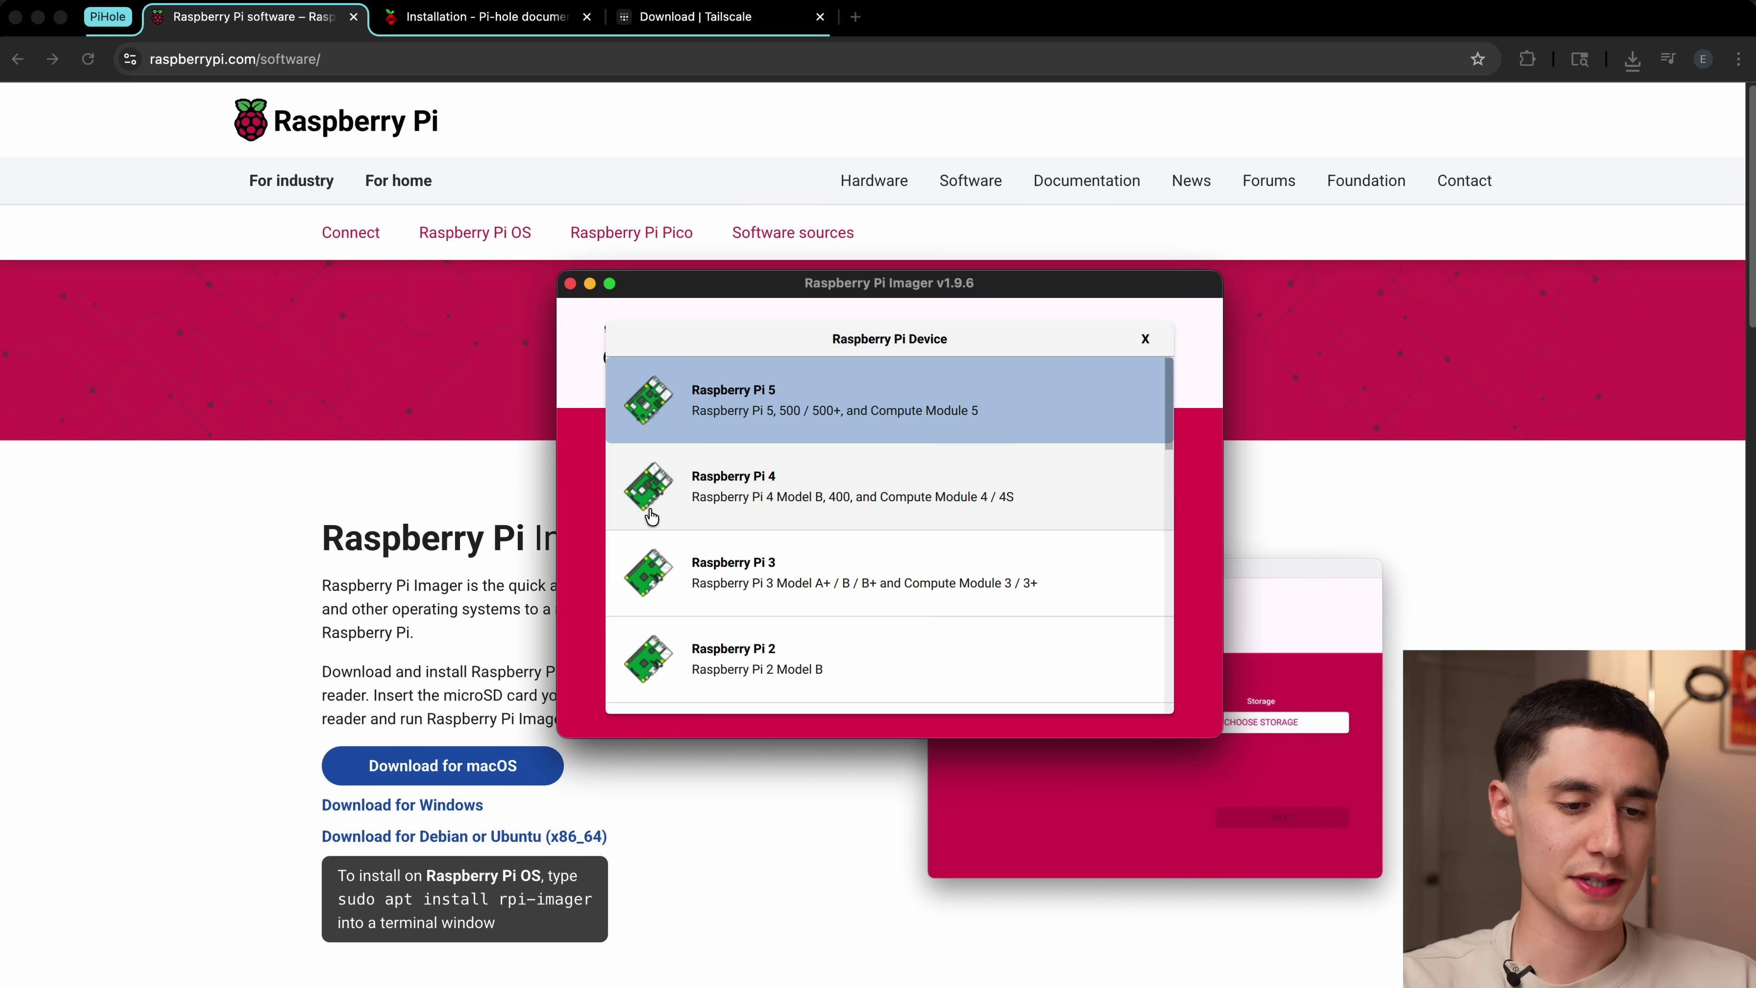
pyautogui.scroll(-5, 692, 563)
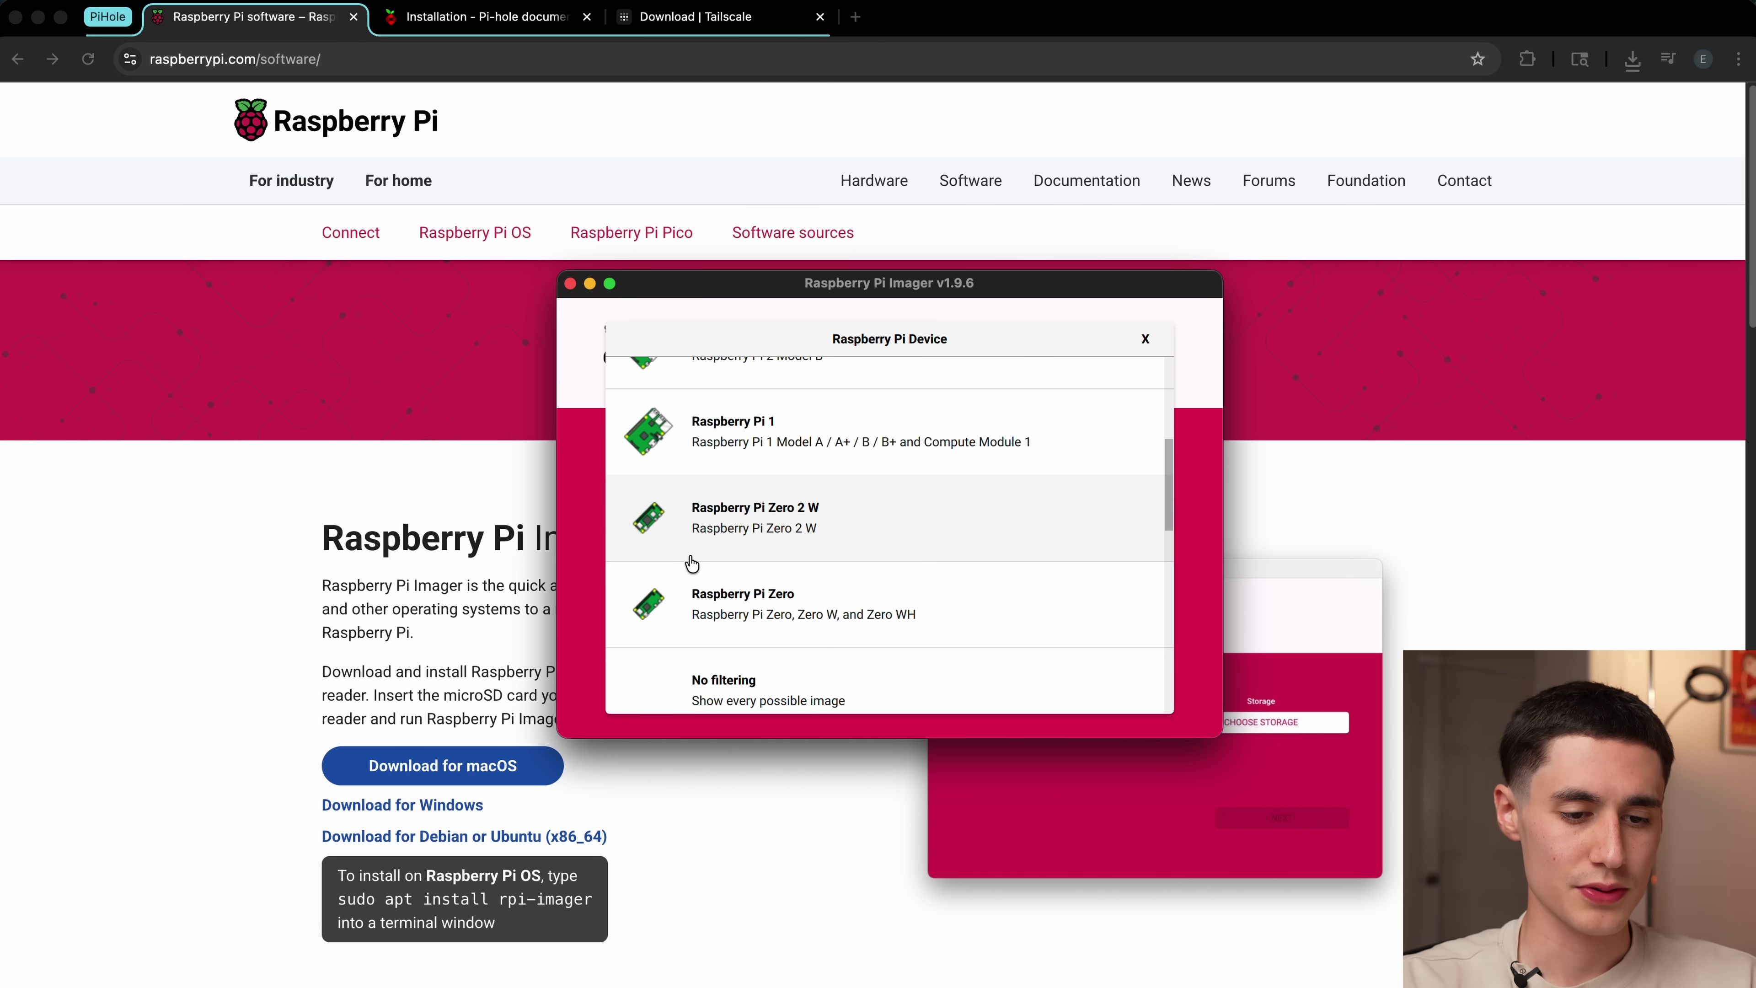
pyautogui.click(721, 530)
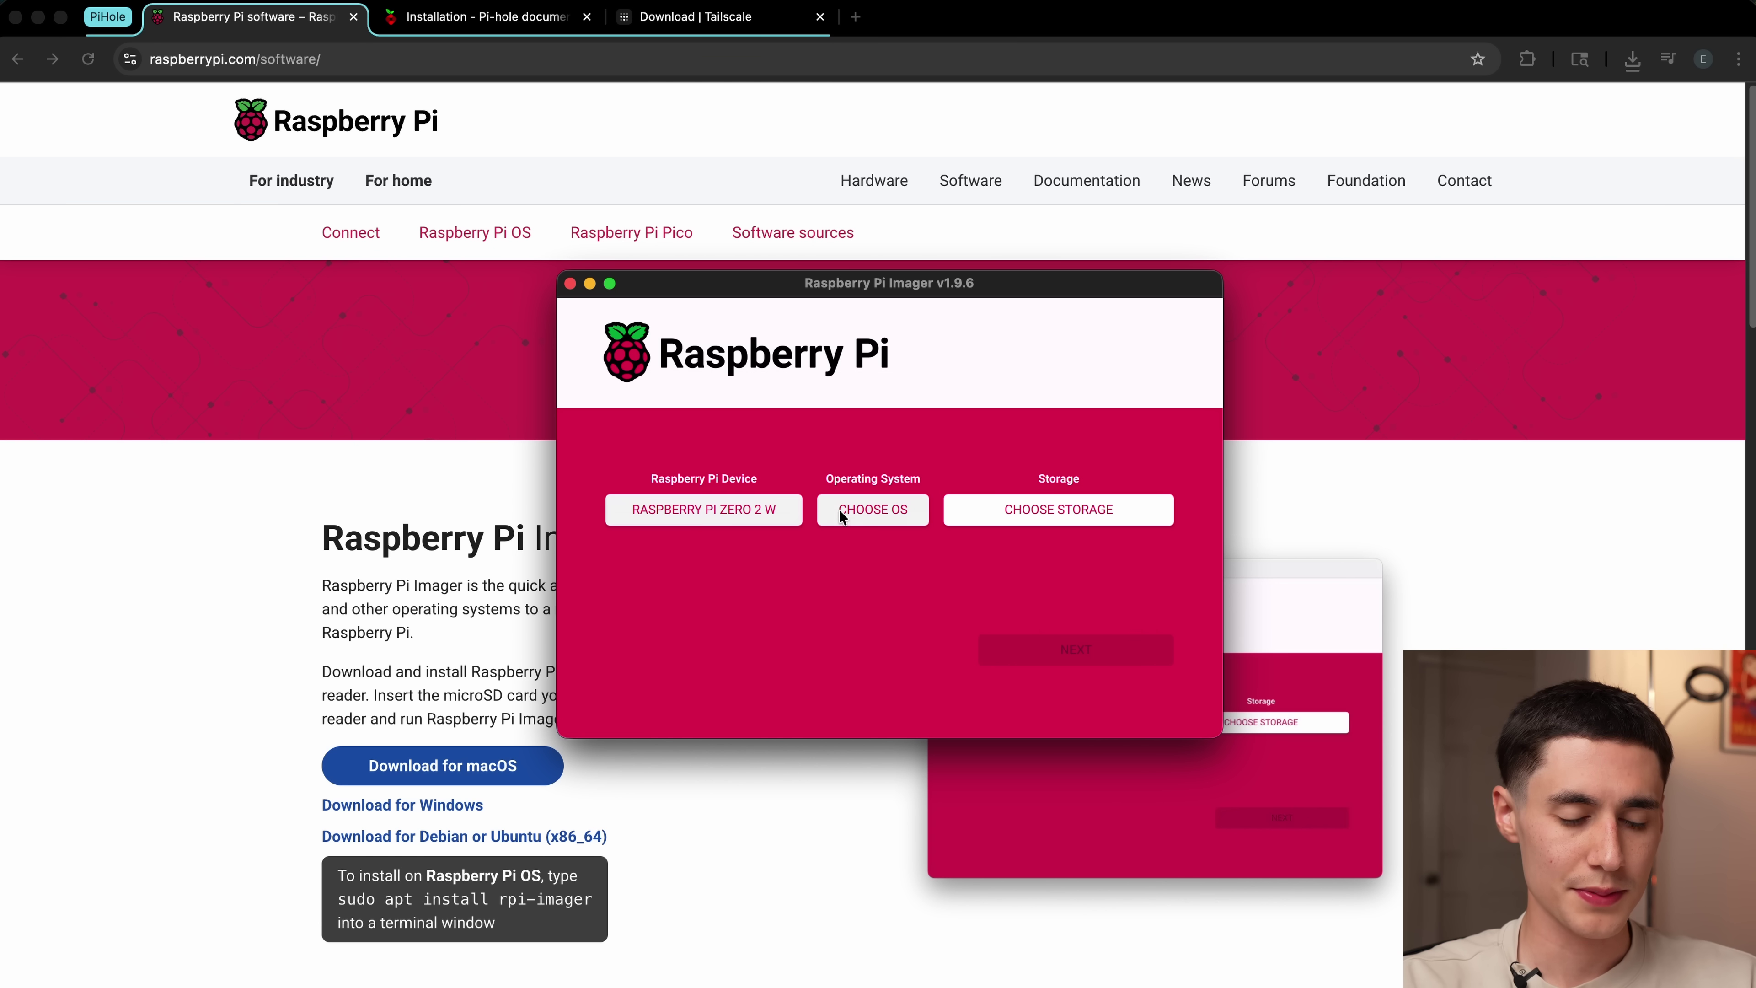
# Step: Choose Raspberry Pi OS (Legacy, 64-bit) Lite from the other Raspberry Pi OS images
pyautogui.click(862, 516)
pyautogui.scroll(-3, 805, 476)
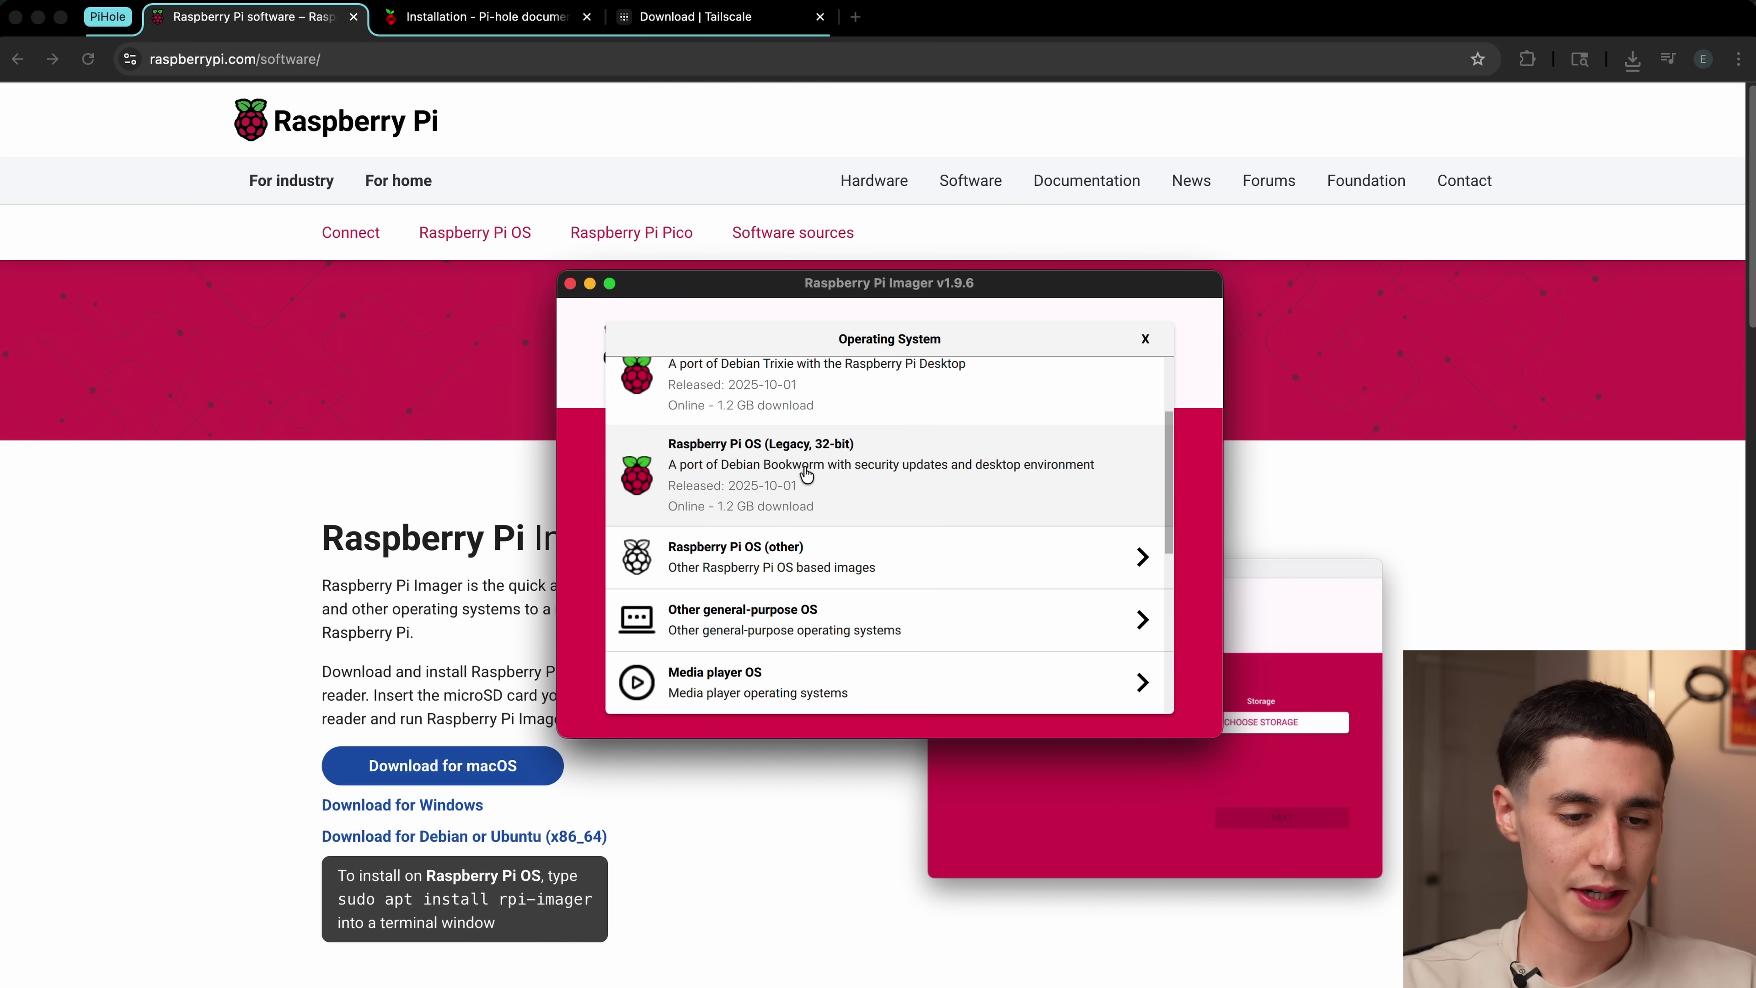
pyautogui.click(804, 546)
pyautogui.scroll(-5, 876, 548)
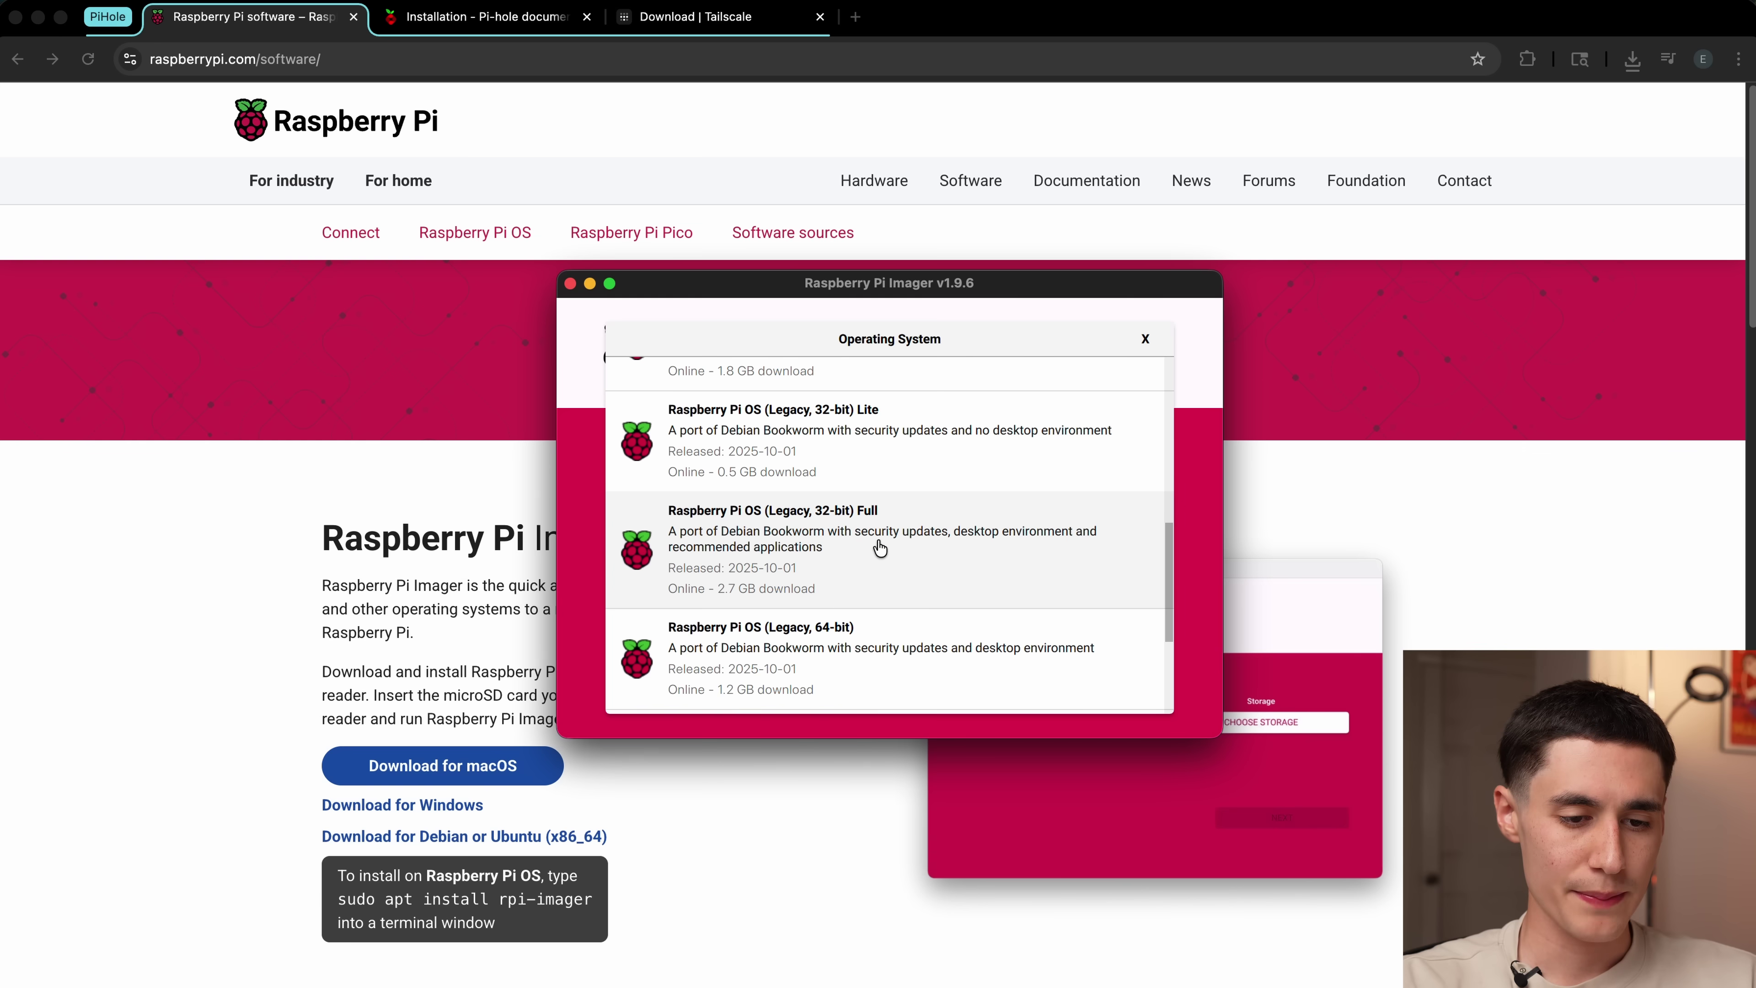
pyautogui.scroll(-3, 879, 548)
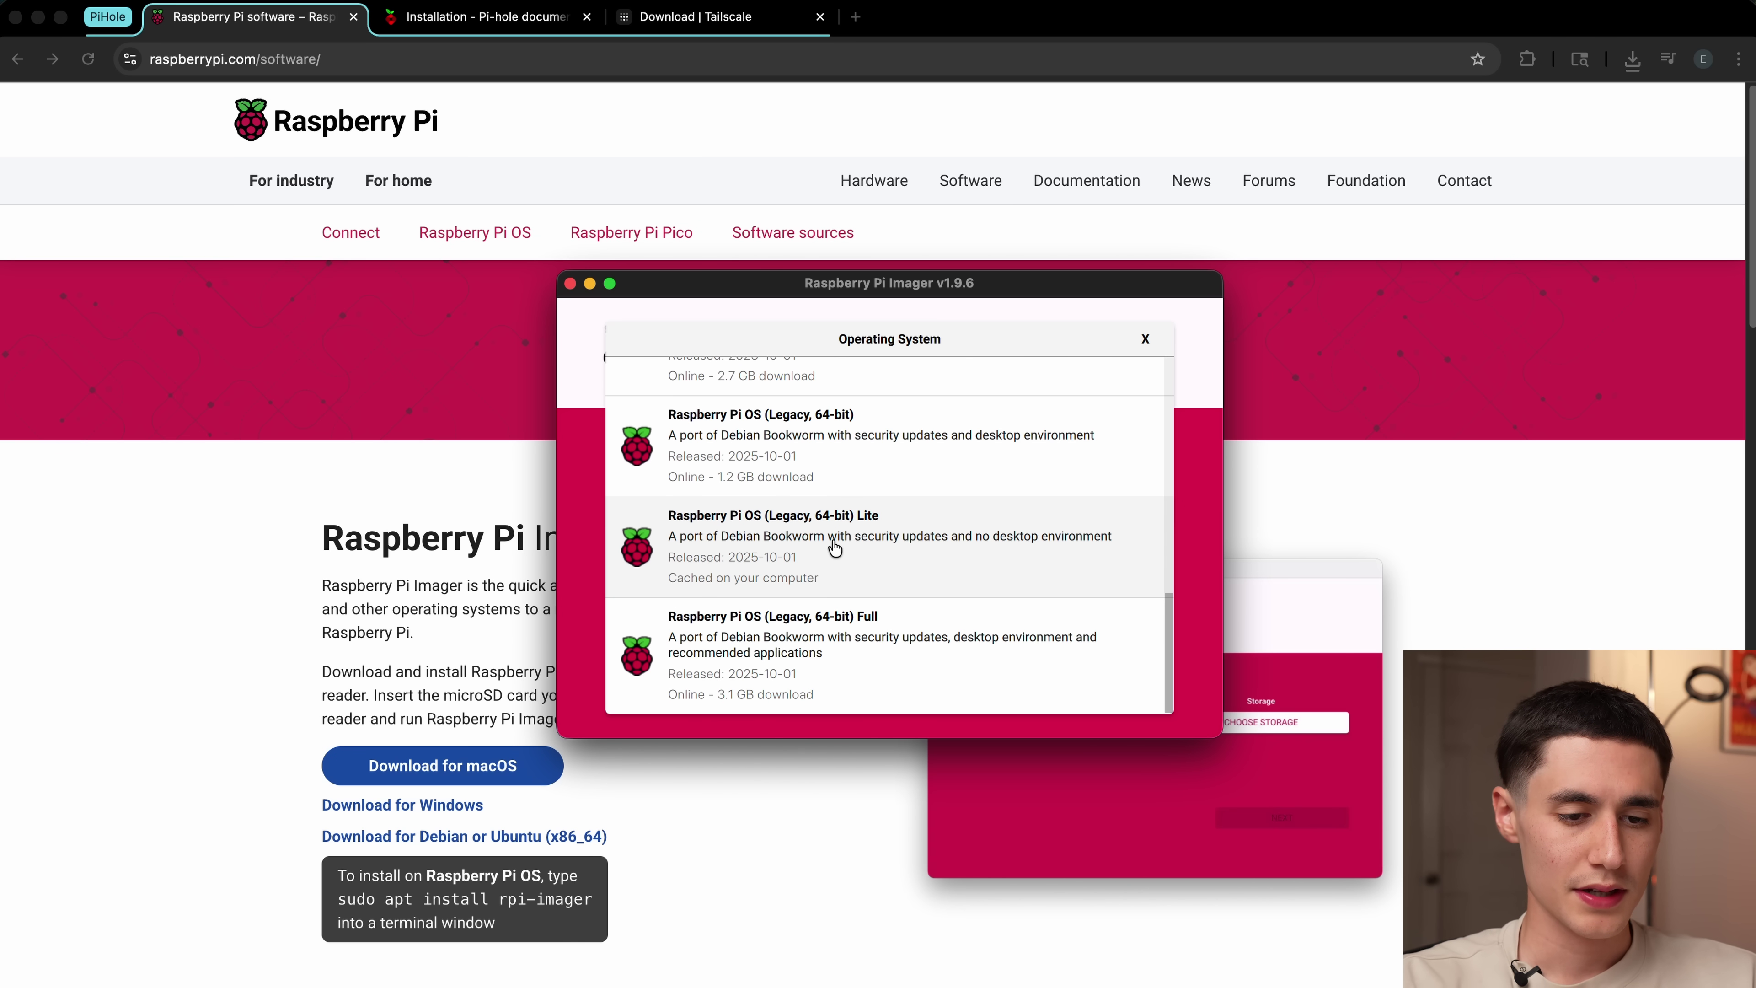
pyautogui.click(775, 544)
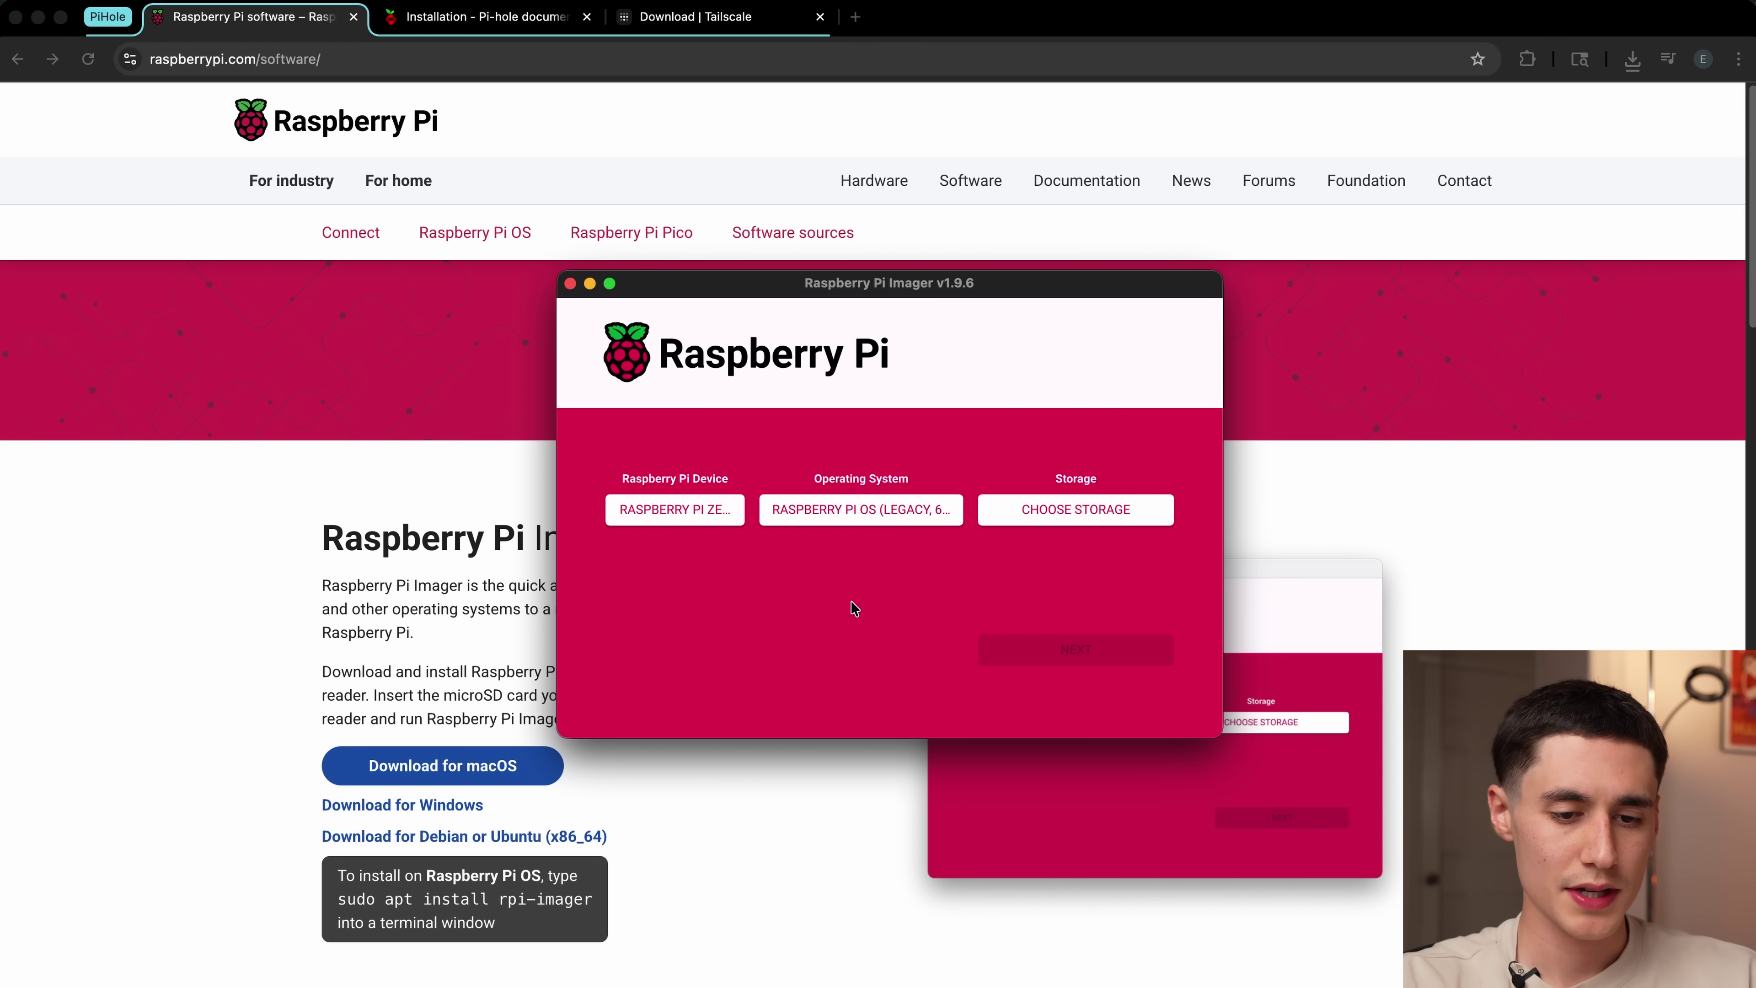
# Step: Select the Apple SDXC Reader Media card as storage and continue
pyautogui.click(1099, 515)
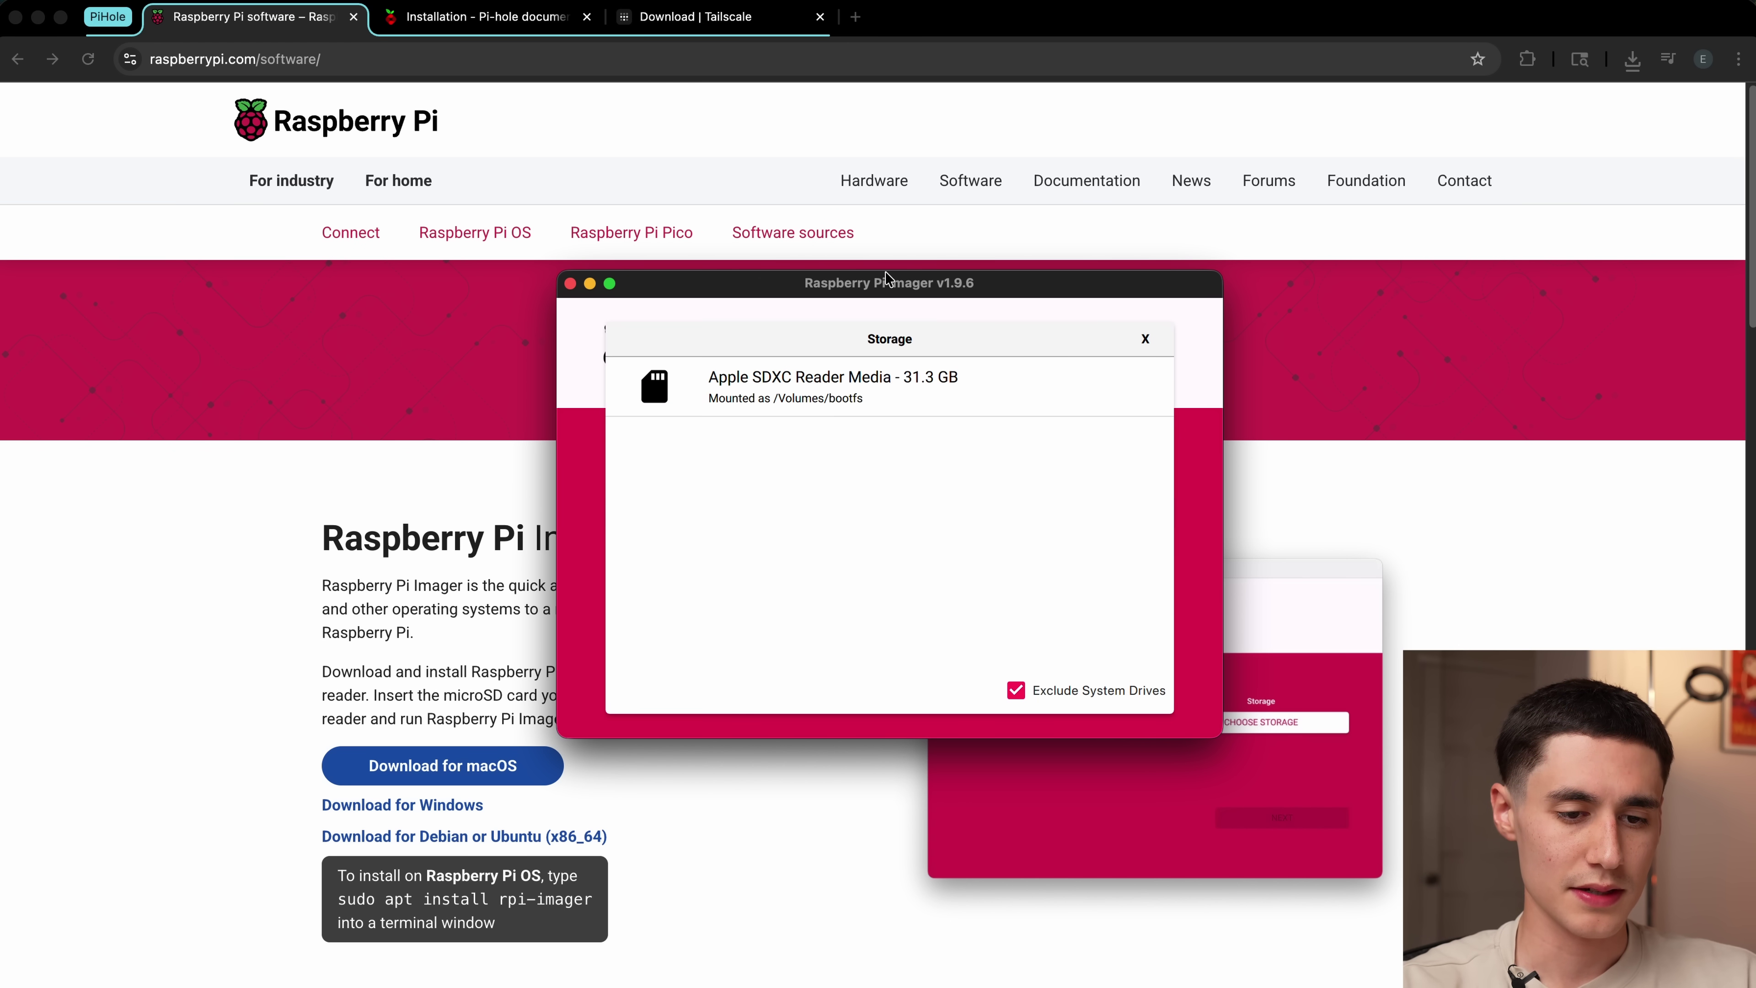
pyautogui.click(844, 373)
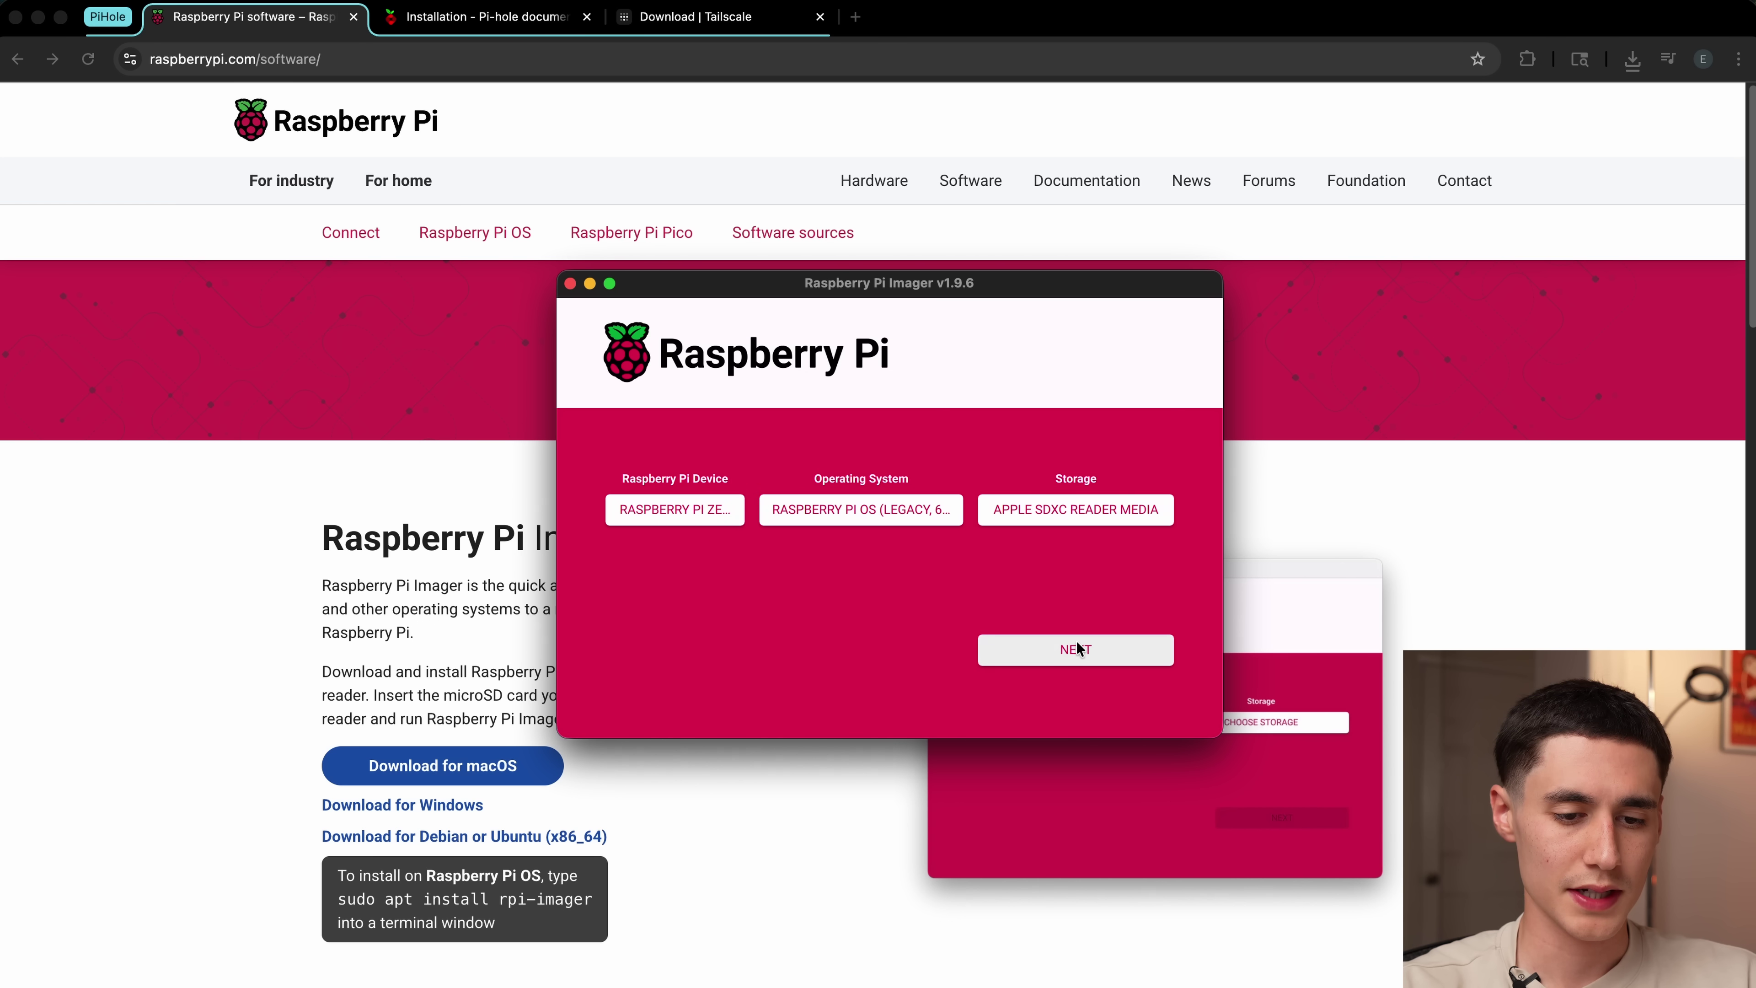
pyautogui.click(1074, 657)
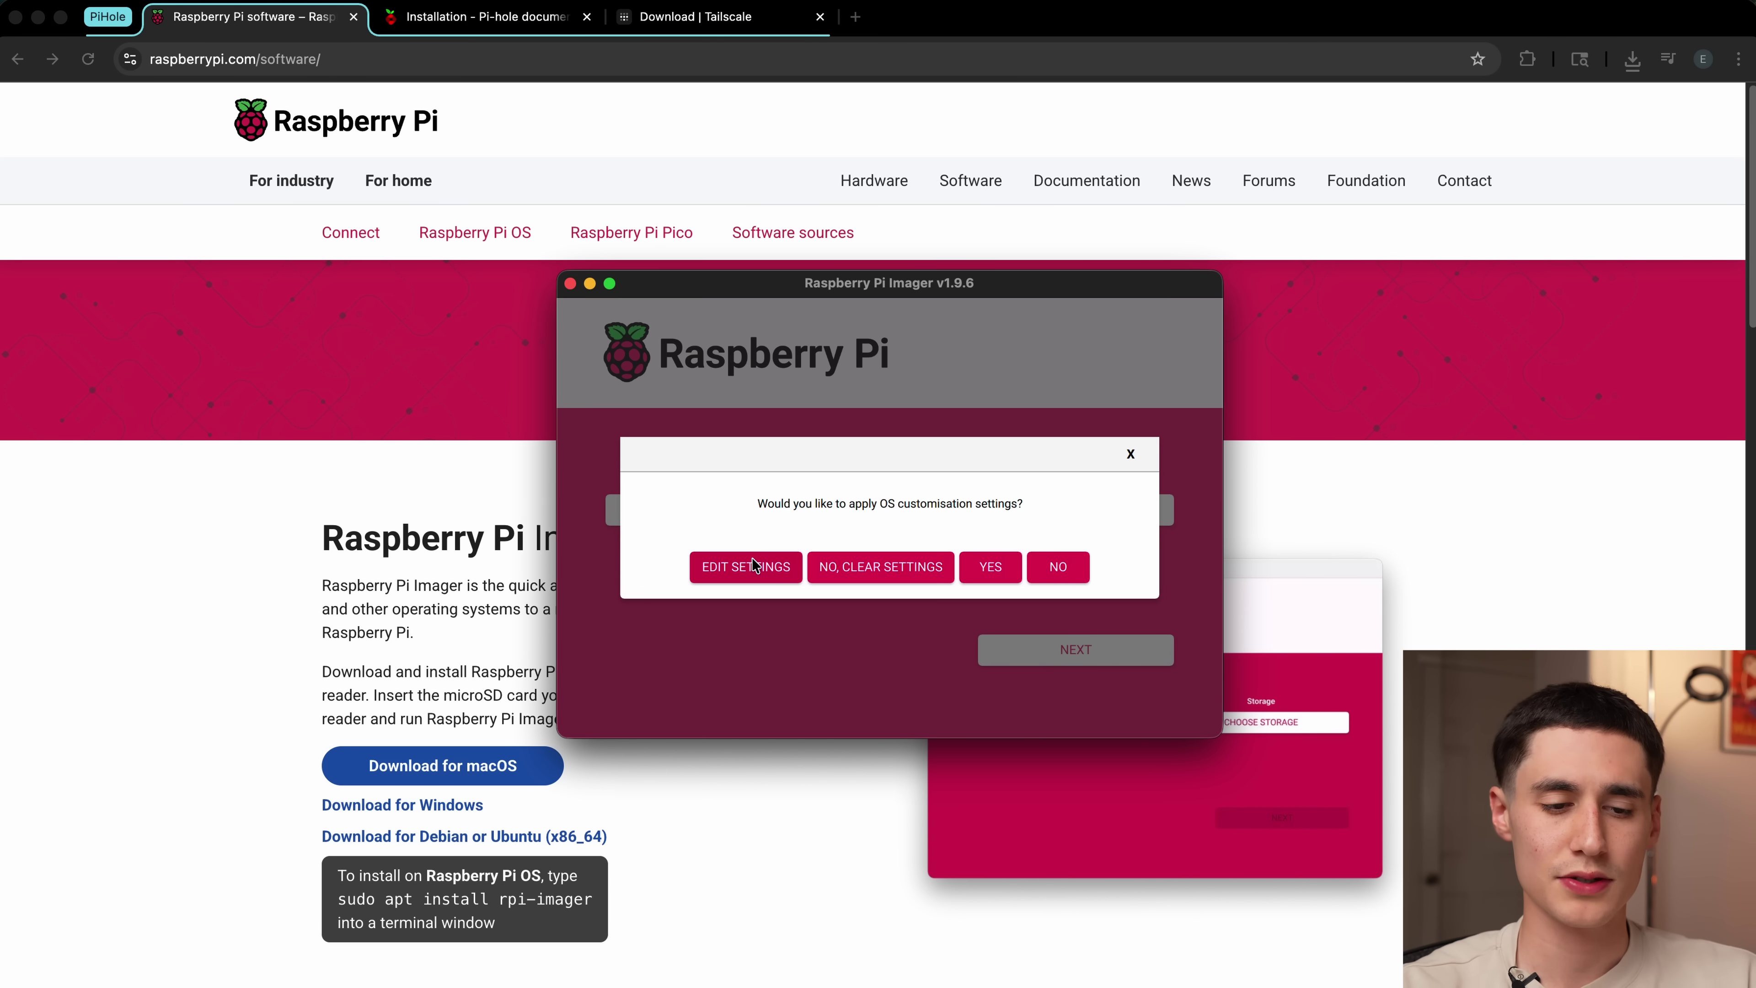
# Step: In OS customisation, set hostname pihole, username pi and the user password
pyautogui.click(754, 566)
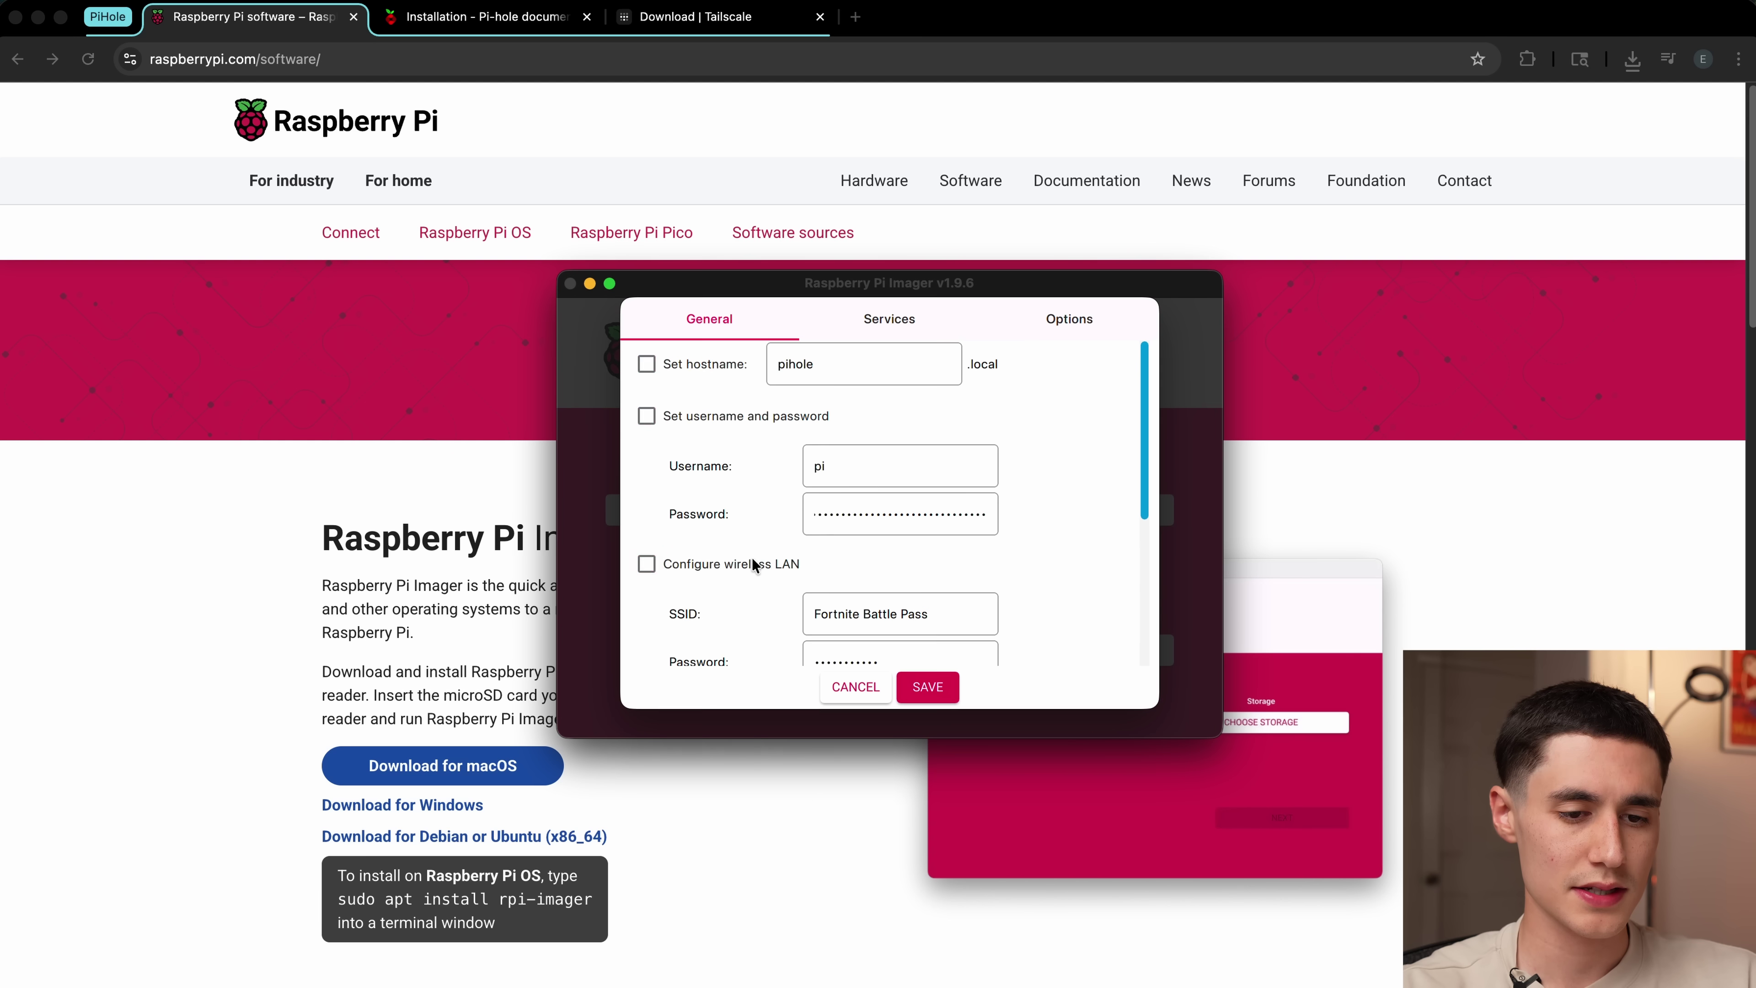
pyautogui.click(855, 366)
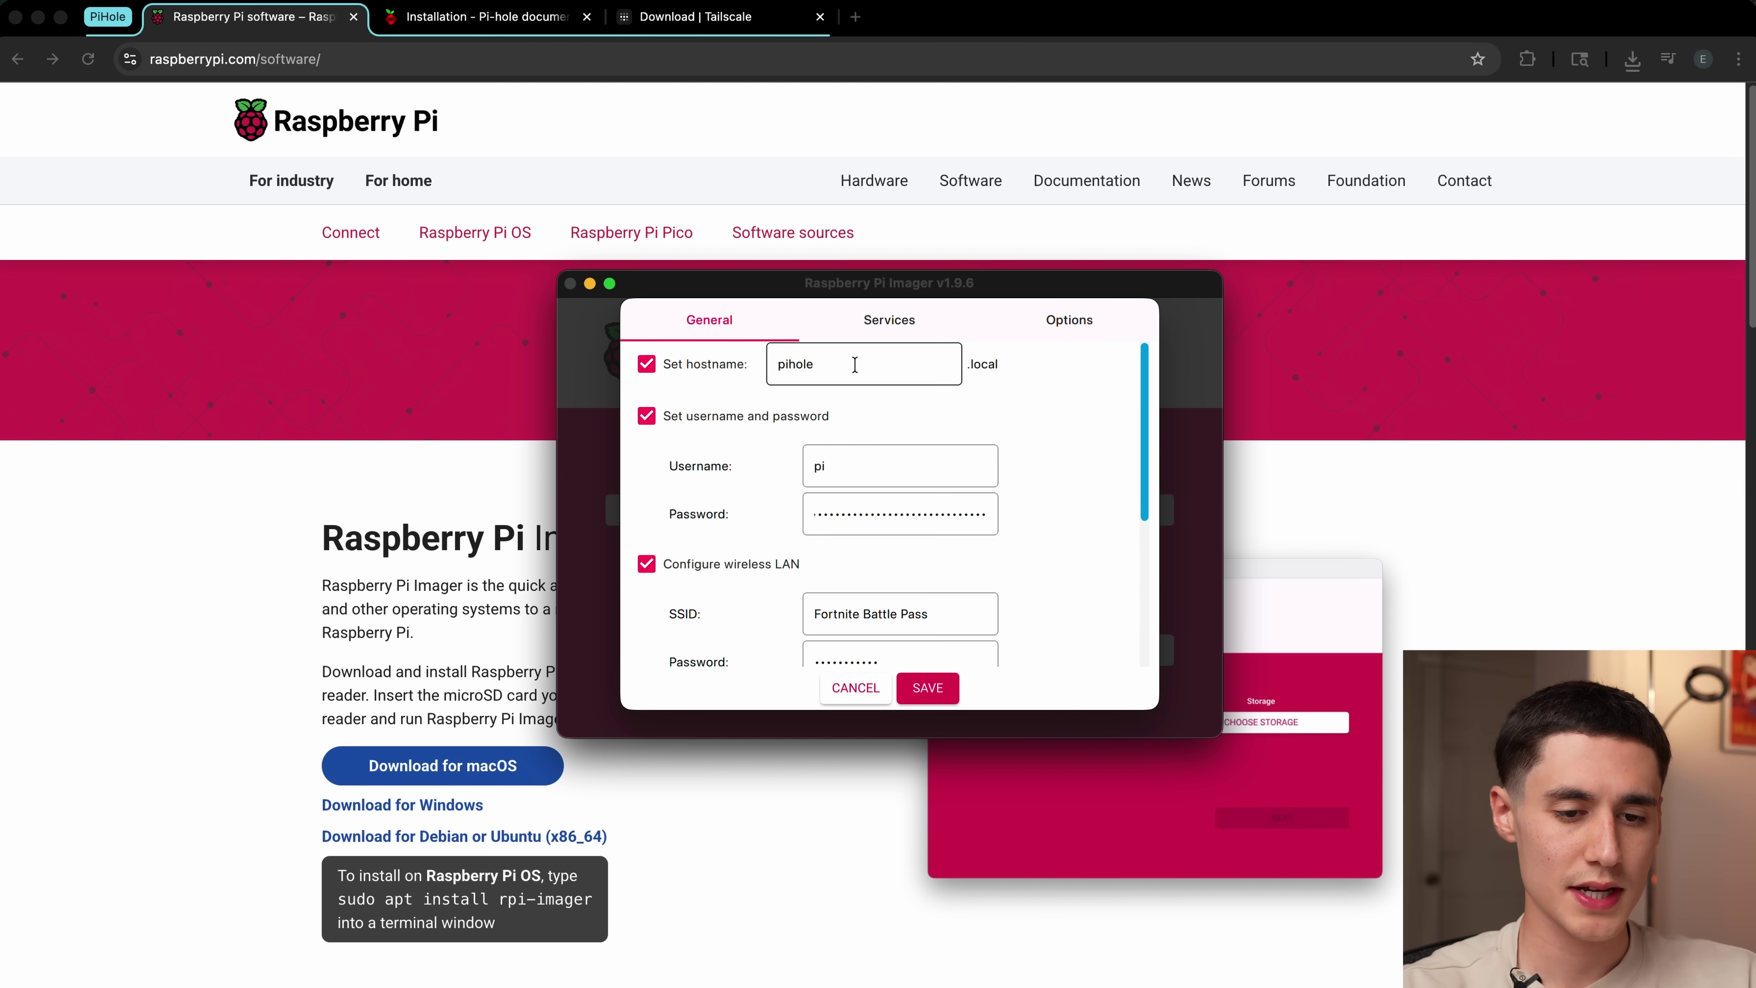
pyautogui.moveTo(835, 368); pyautogui.dragTo(771, 370)
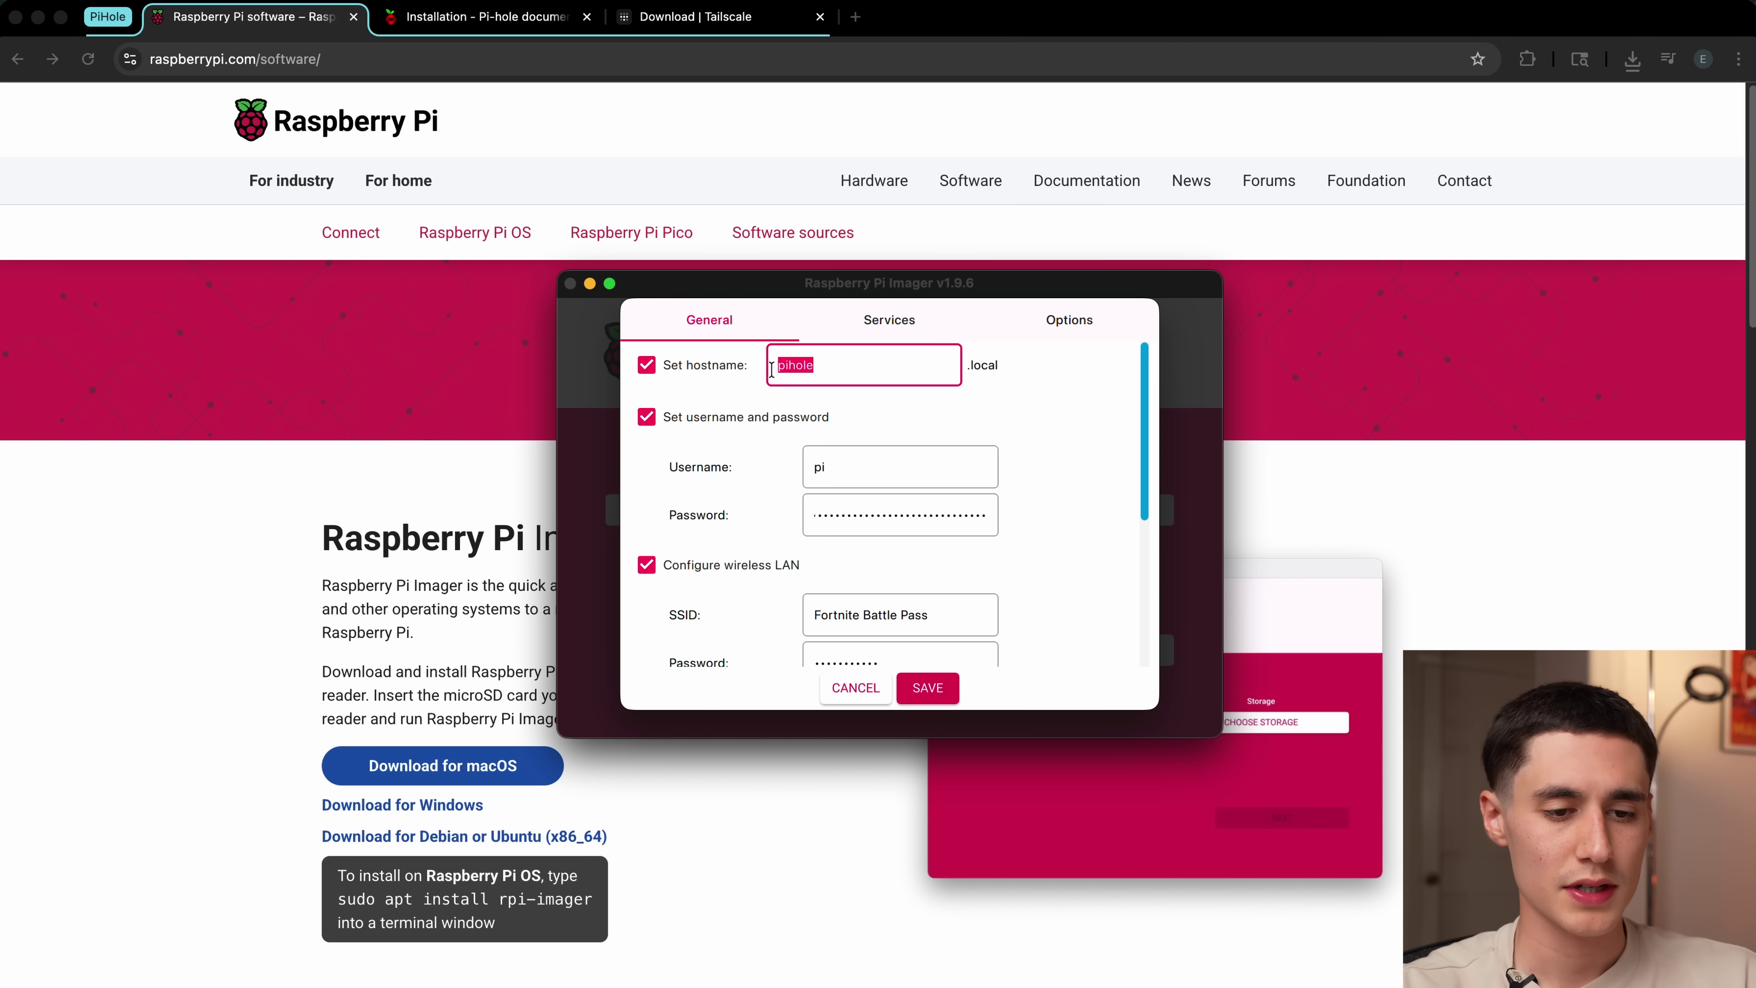
pyautogui.doubleClick(849, 470)
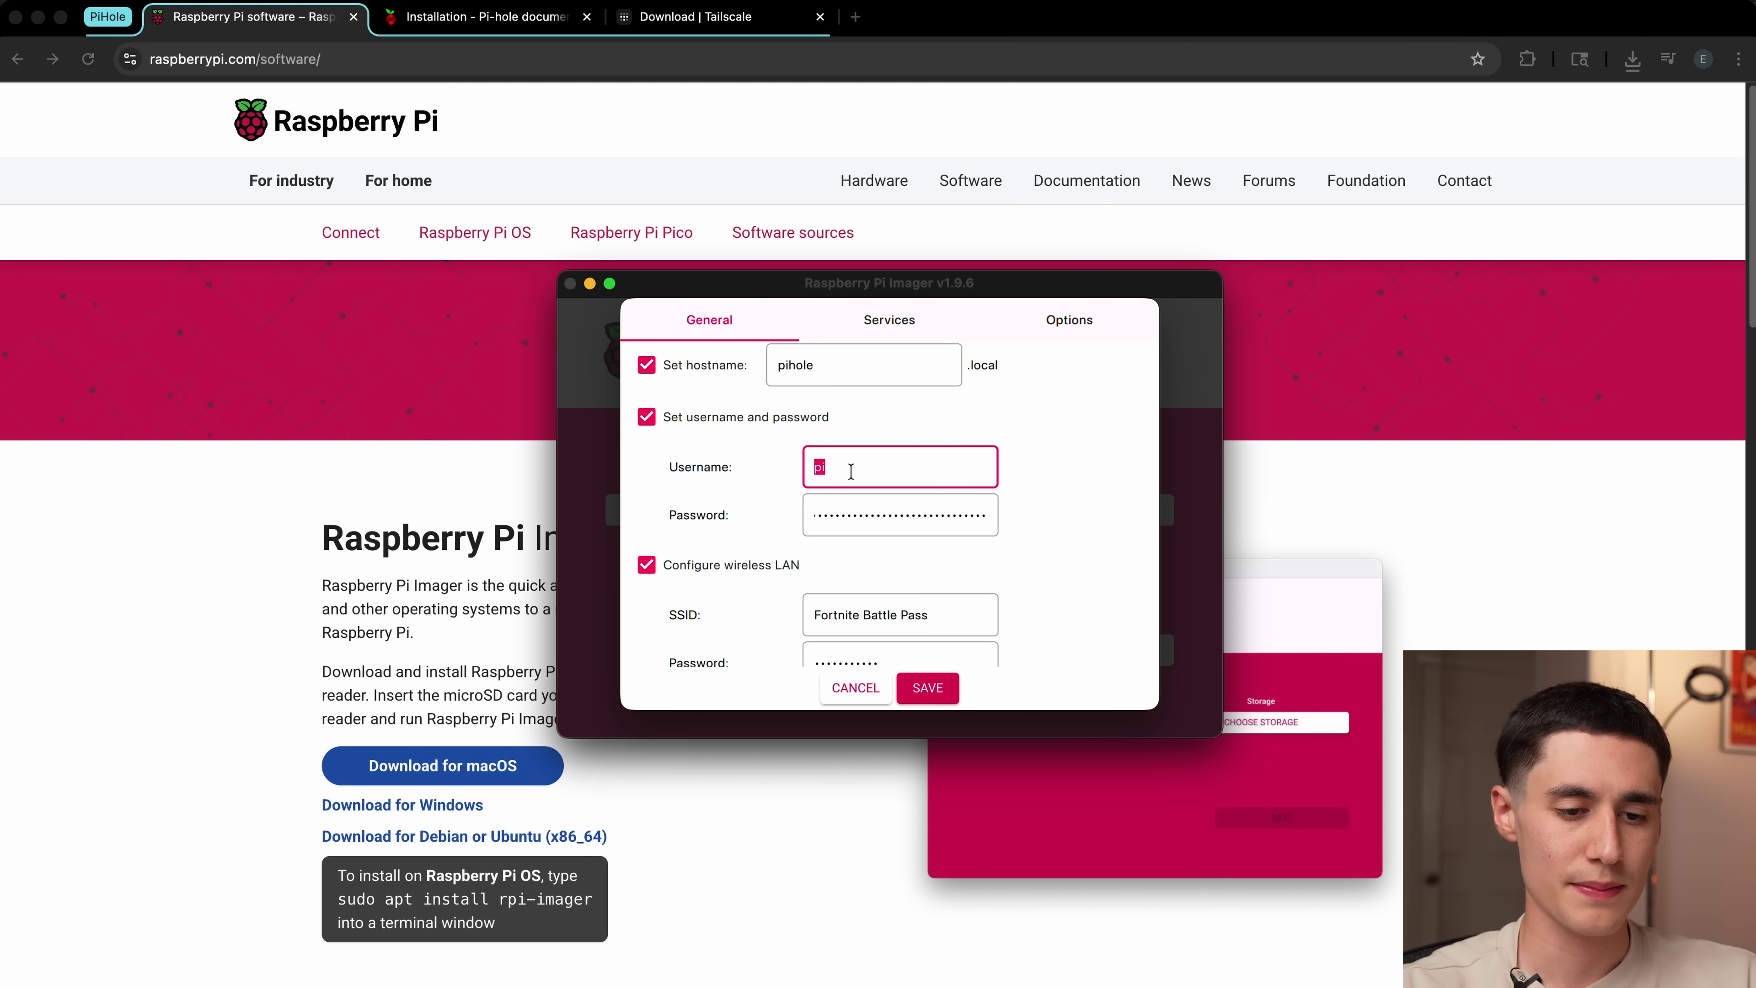
pyautogui.click(871, 515)
pyautogui.scroll(-1, 871, 505)
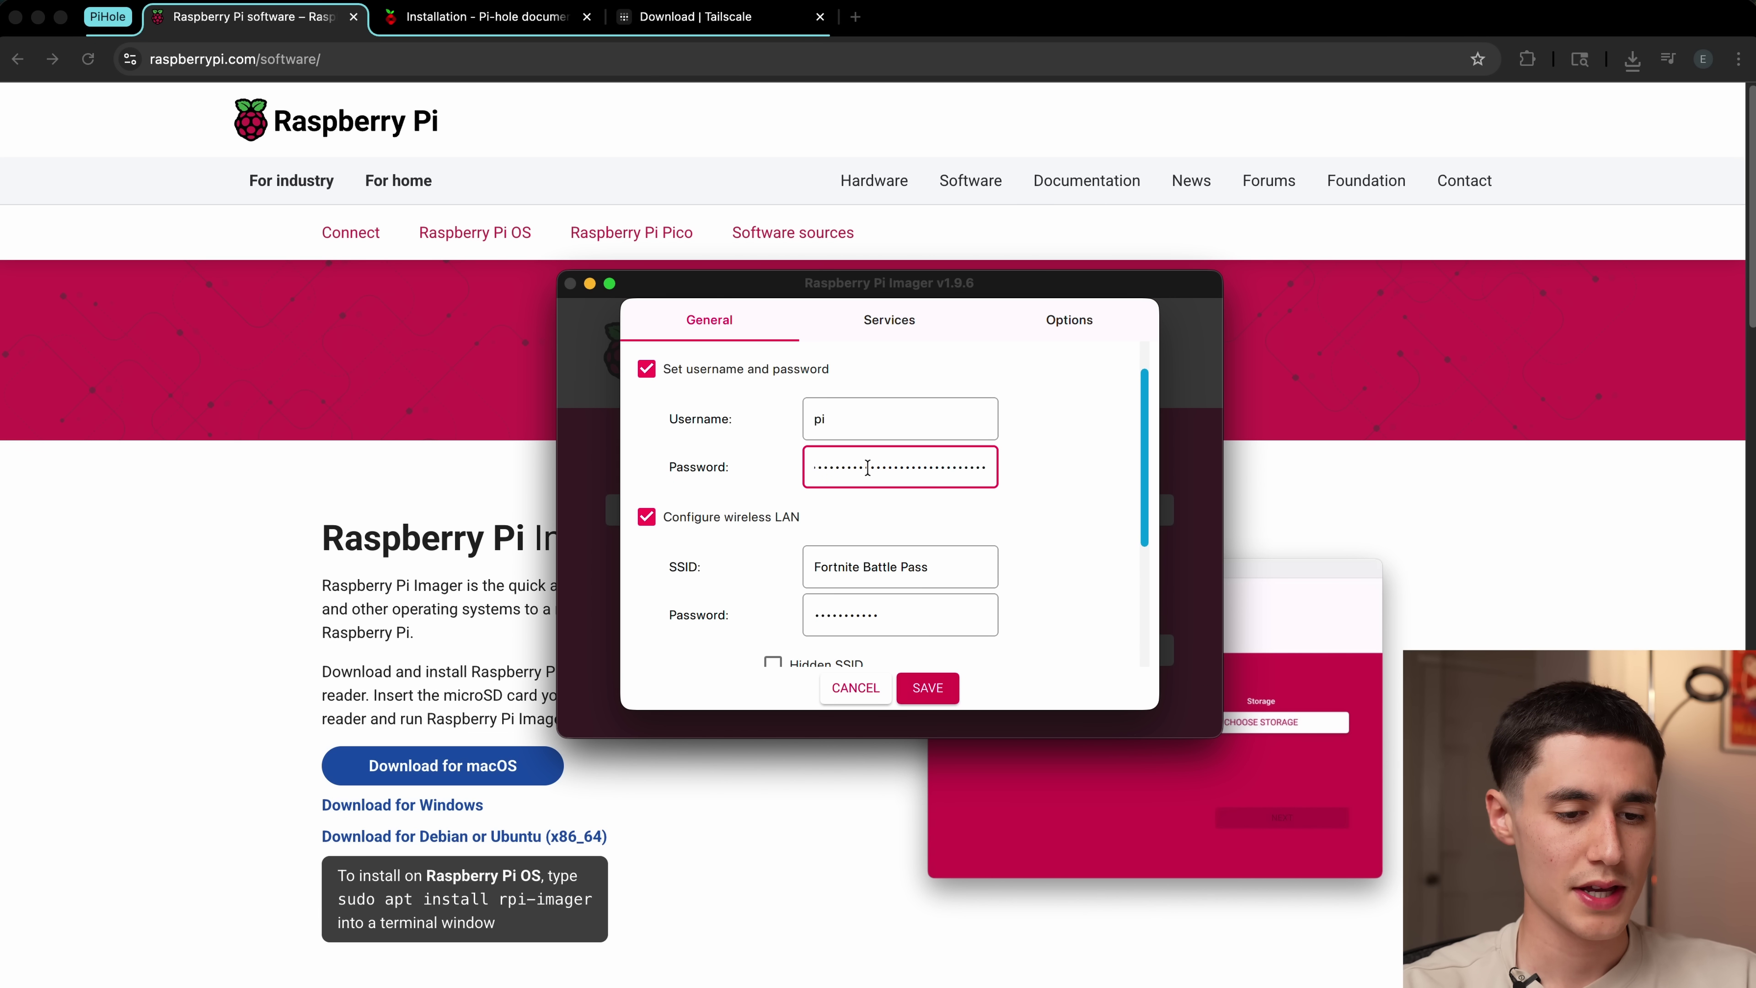
pyautogui.scroll(-2, 857, 524)
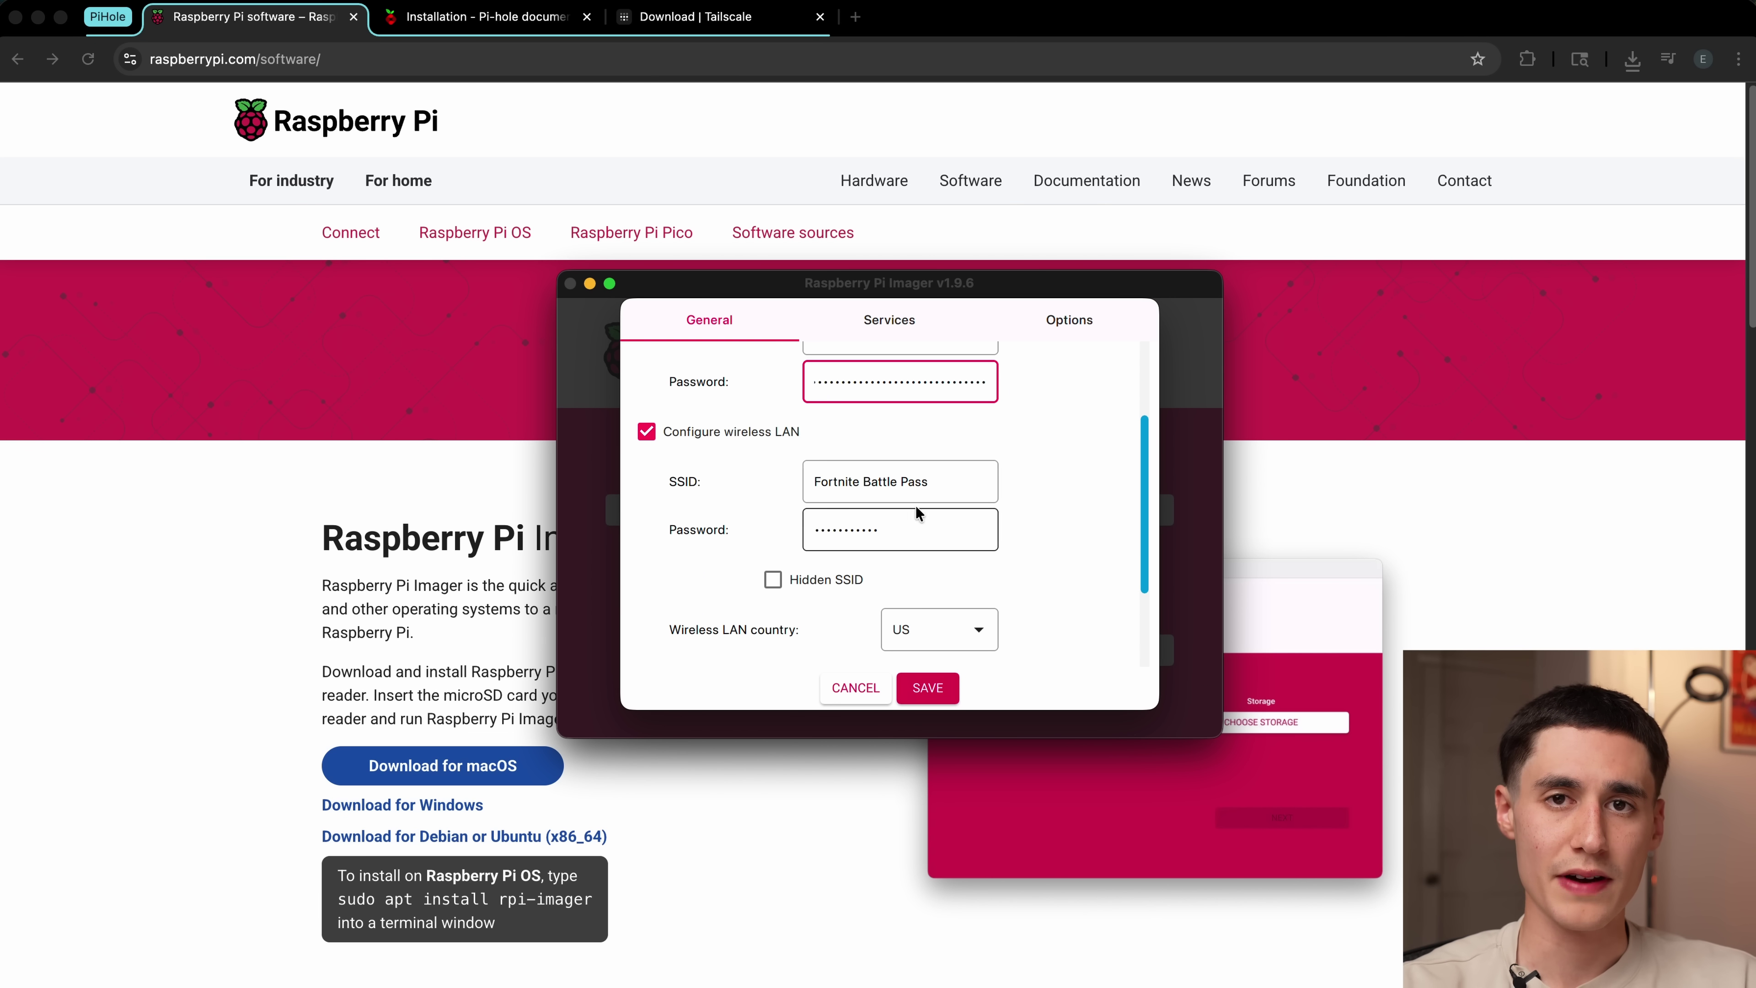
# Step: Fill in the Wi-Fi network name and password with wireless LAN country US
pyautogui.click(944, 482)
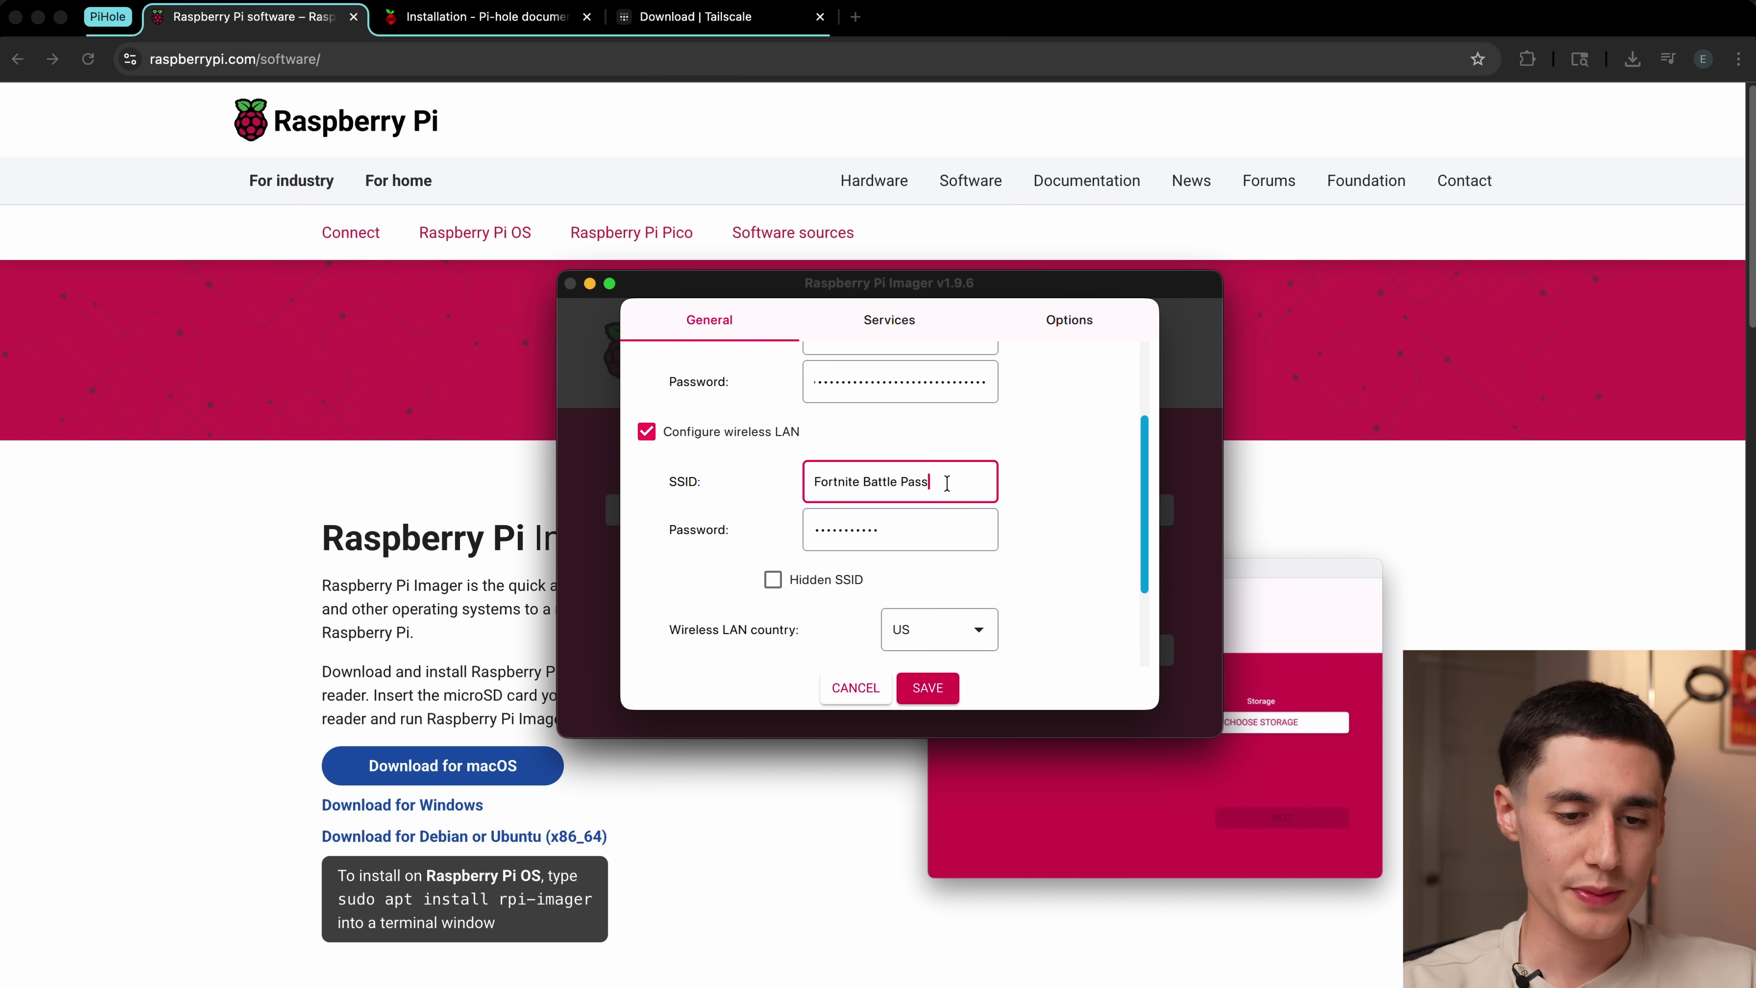
pyautogui.click(913, 521)
pyautogui.click(941, 479)
pyautogui.scroll(-3, 944, 478)
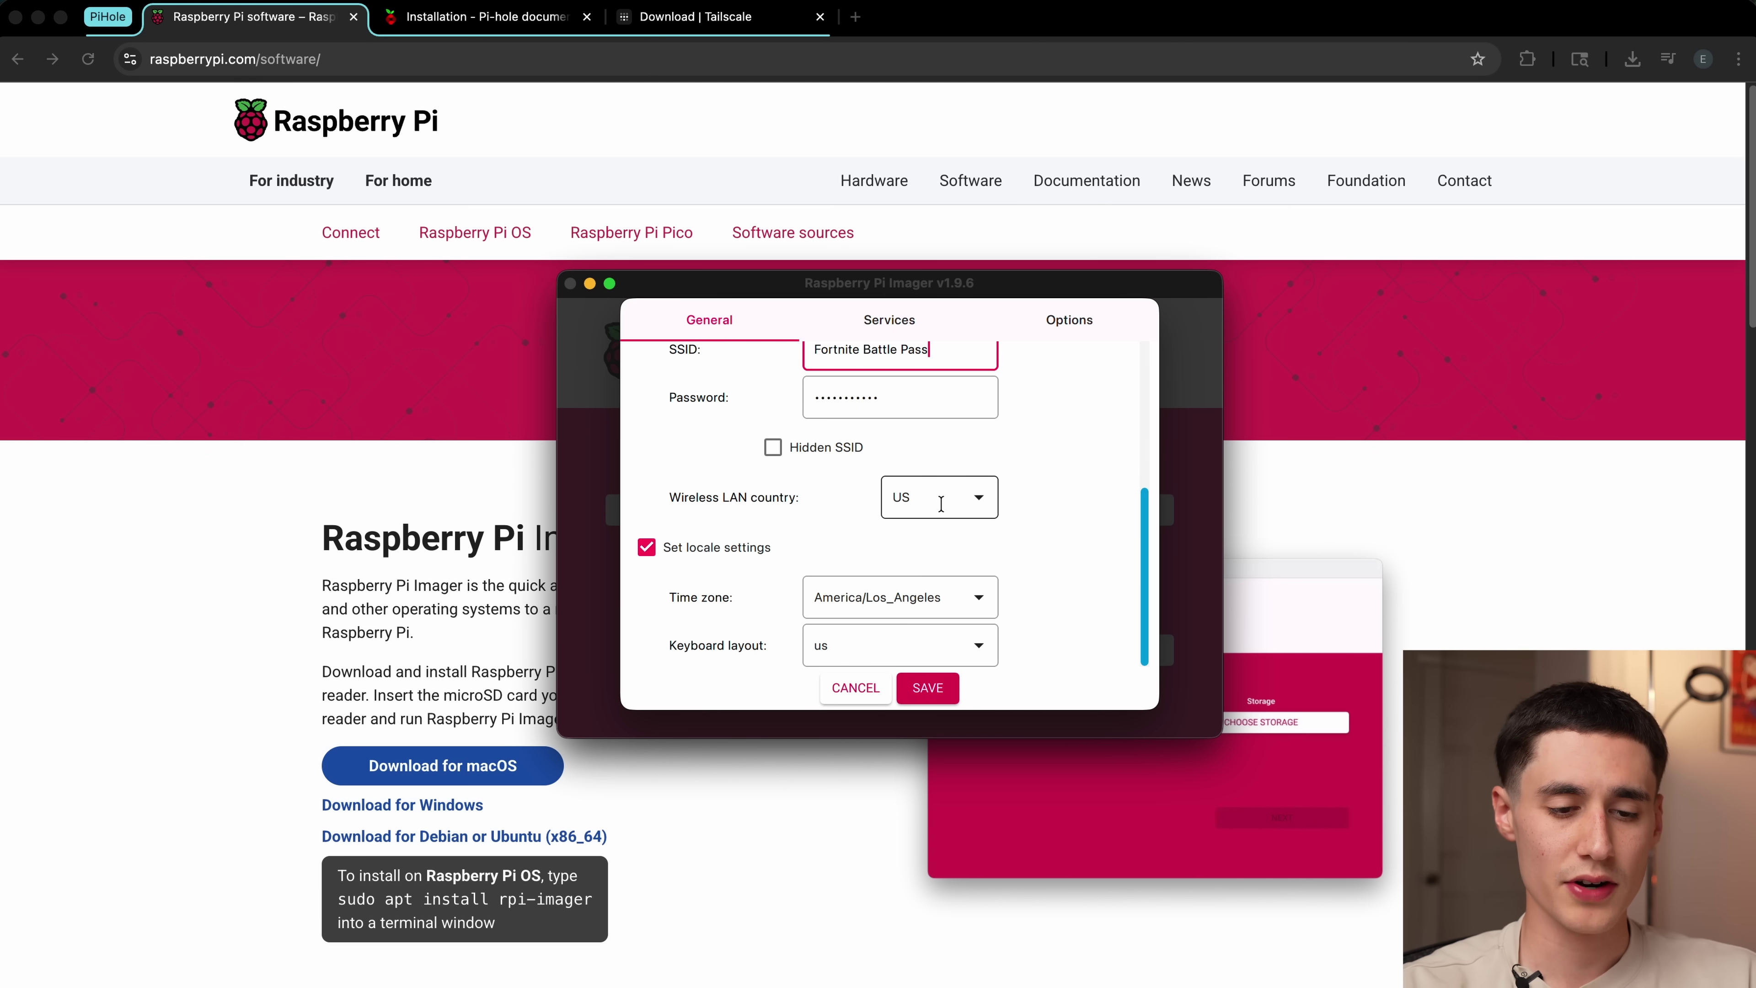
pyautogui.click(986, 507)
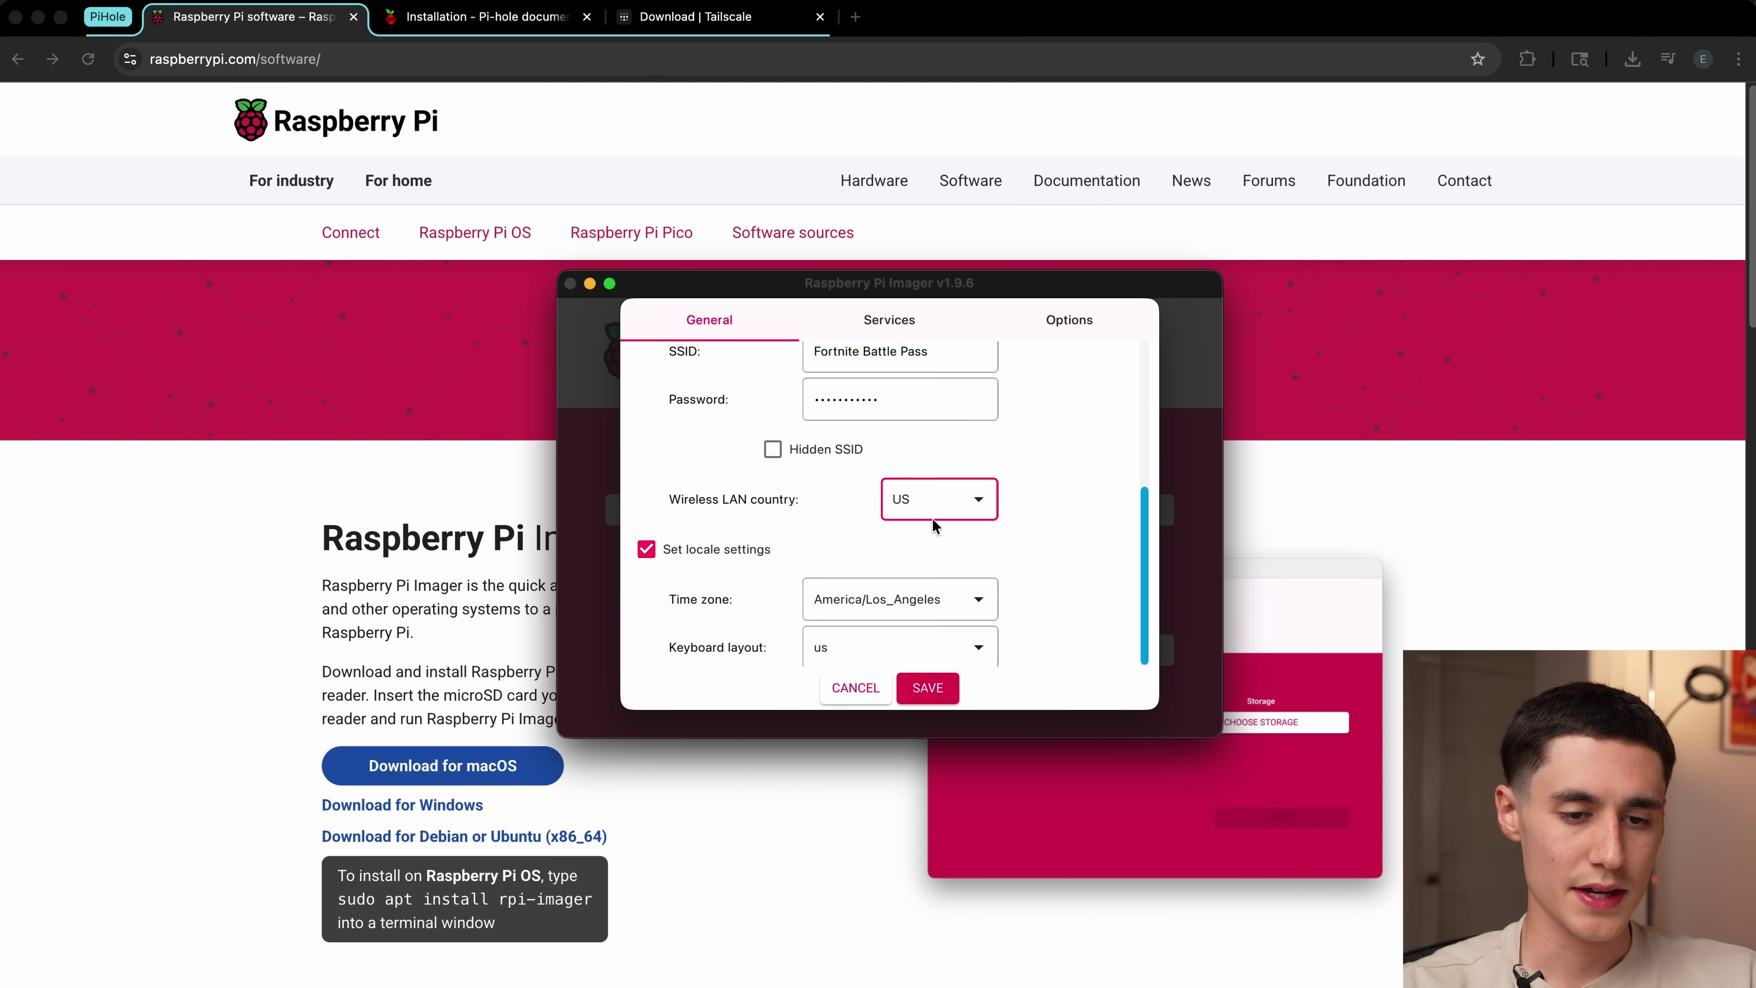
# Step: Enable SSH with password authentication, then recheck hostname pihole and username pi
pyautogui.click(892, 320)
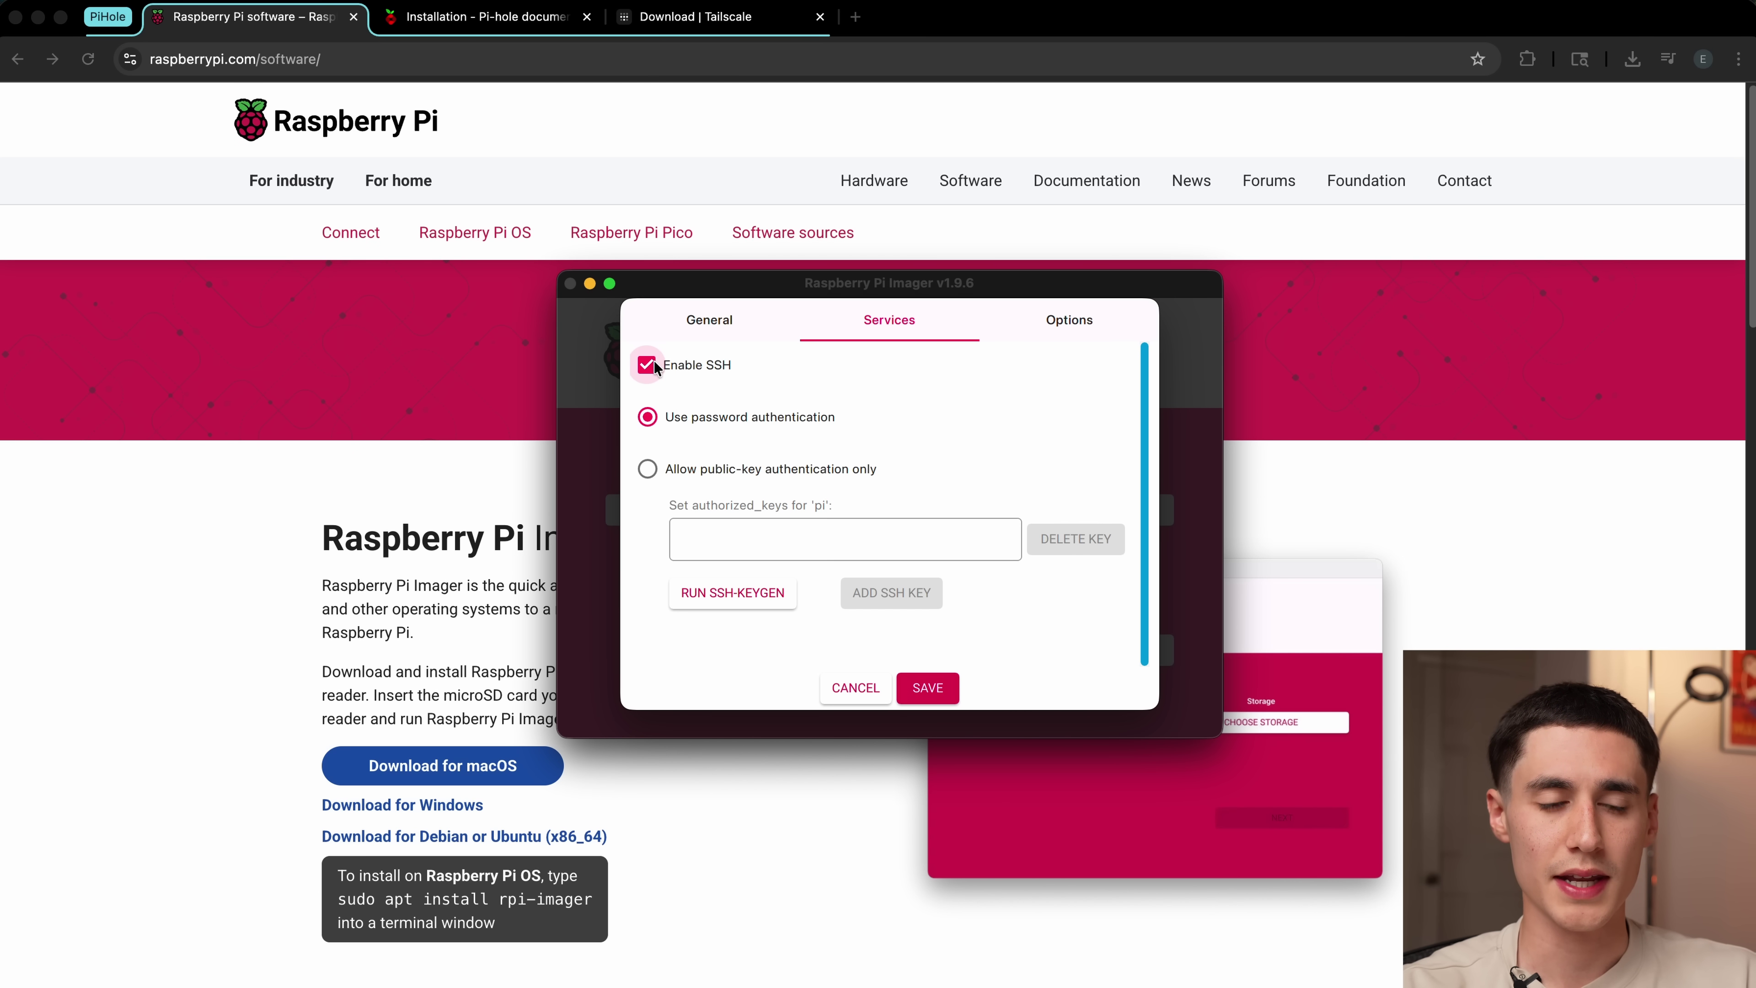
pyautogui.click(743, 322)
pyautogui.scroll(10, 764, 442)
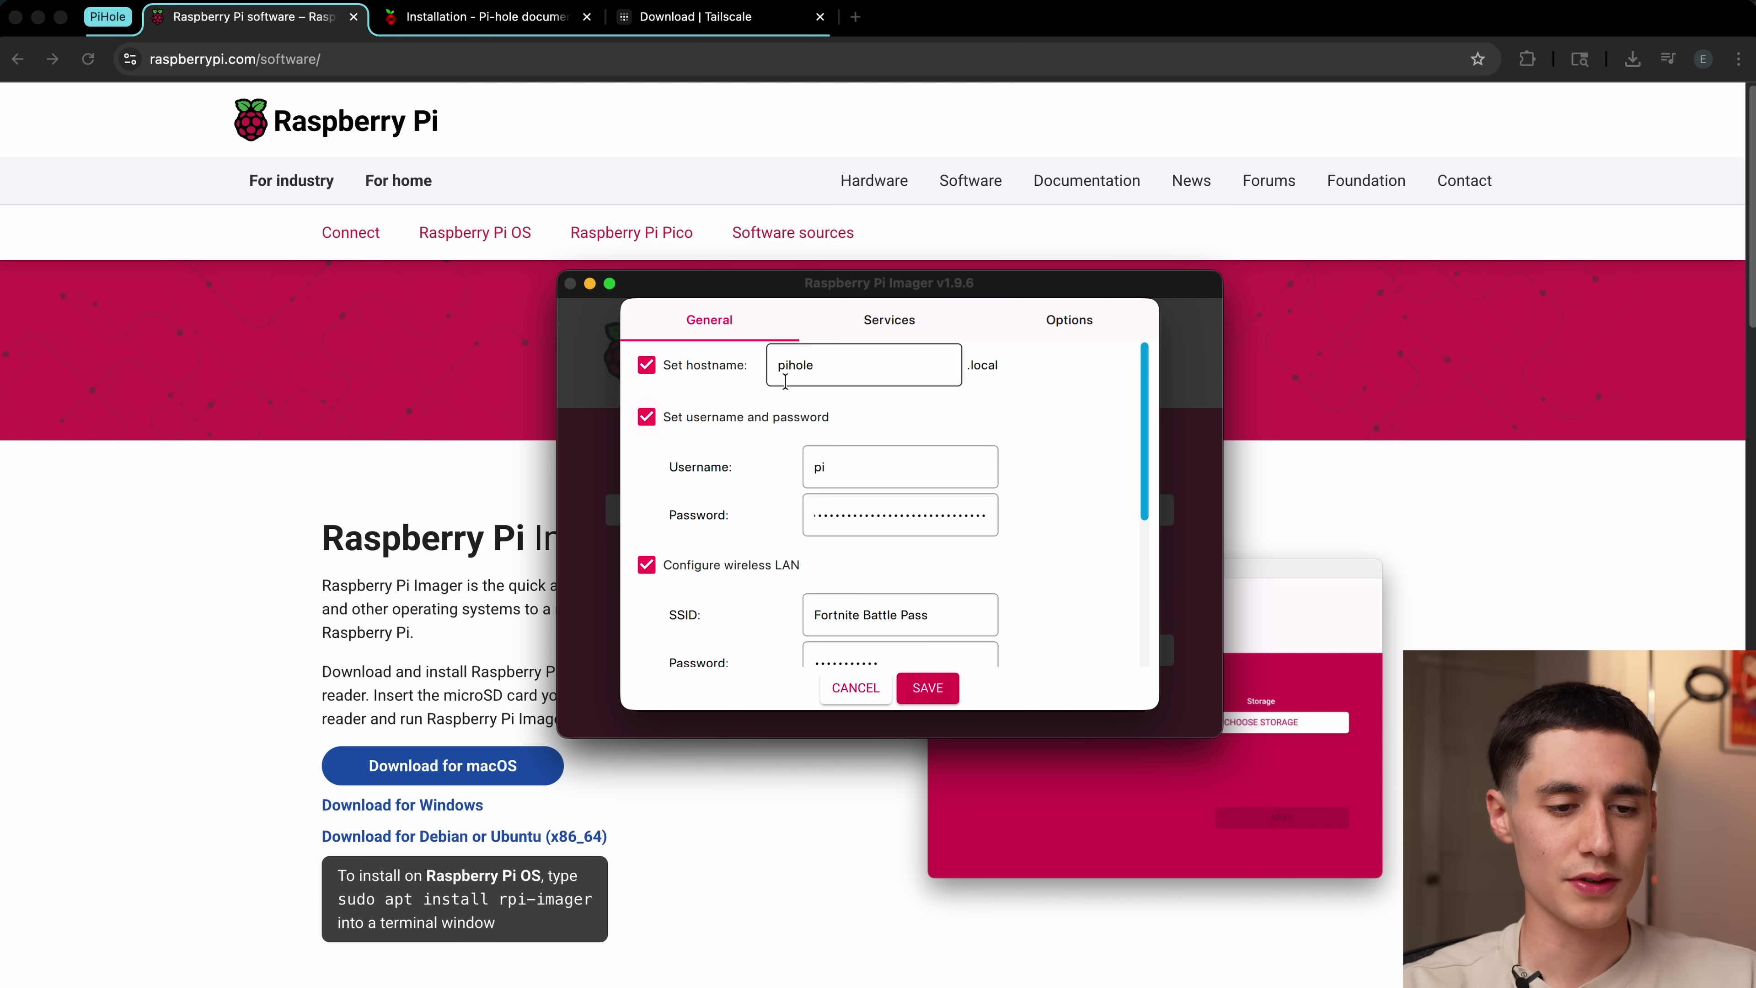
pyautogui.doubleClick(895, 367)
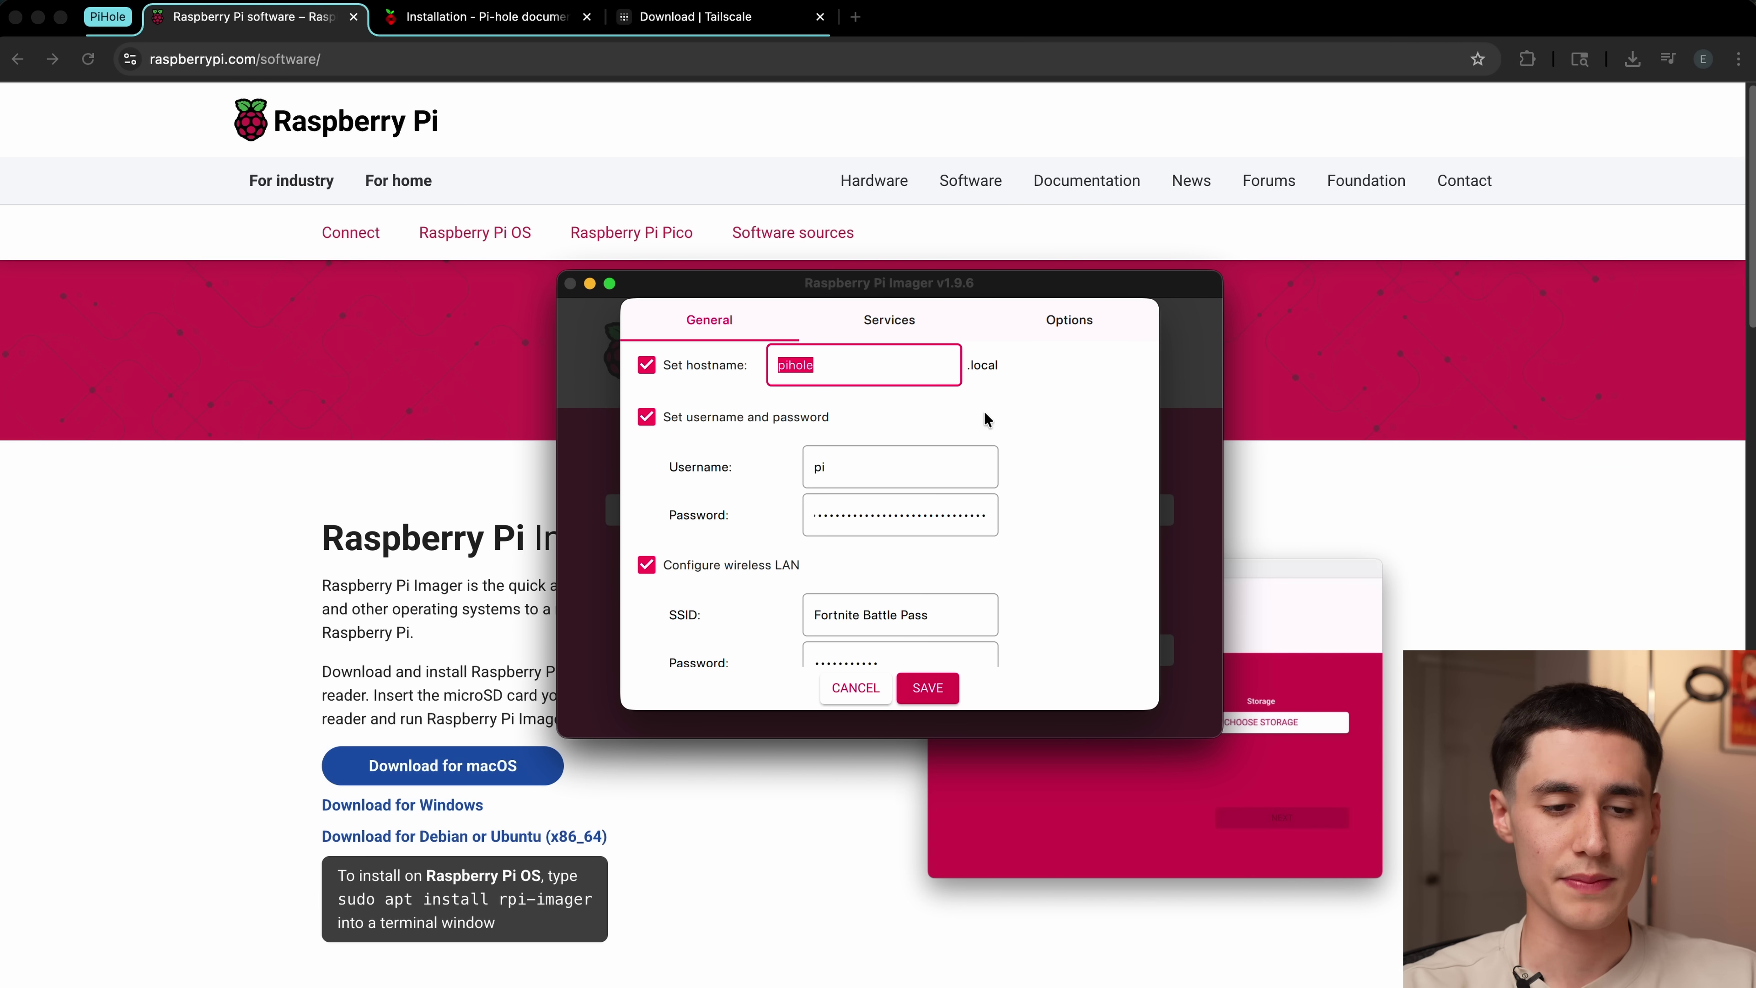
pyautogui.click(874, 474)
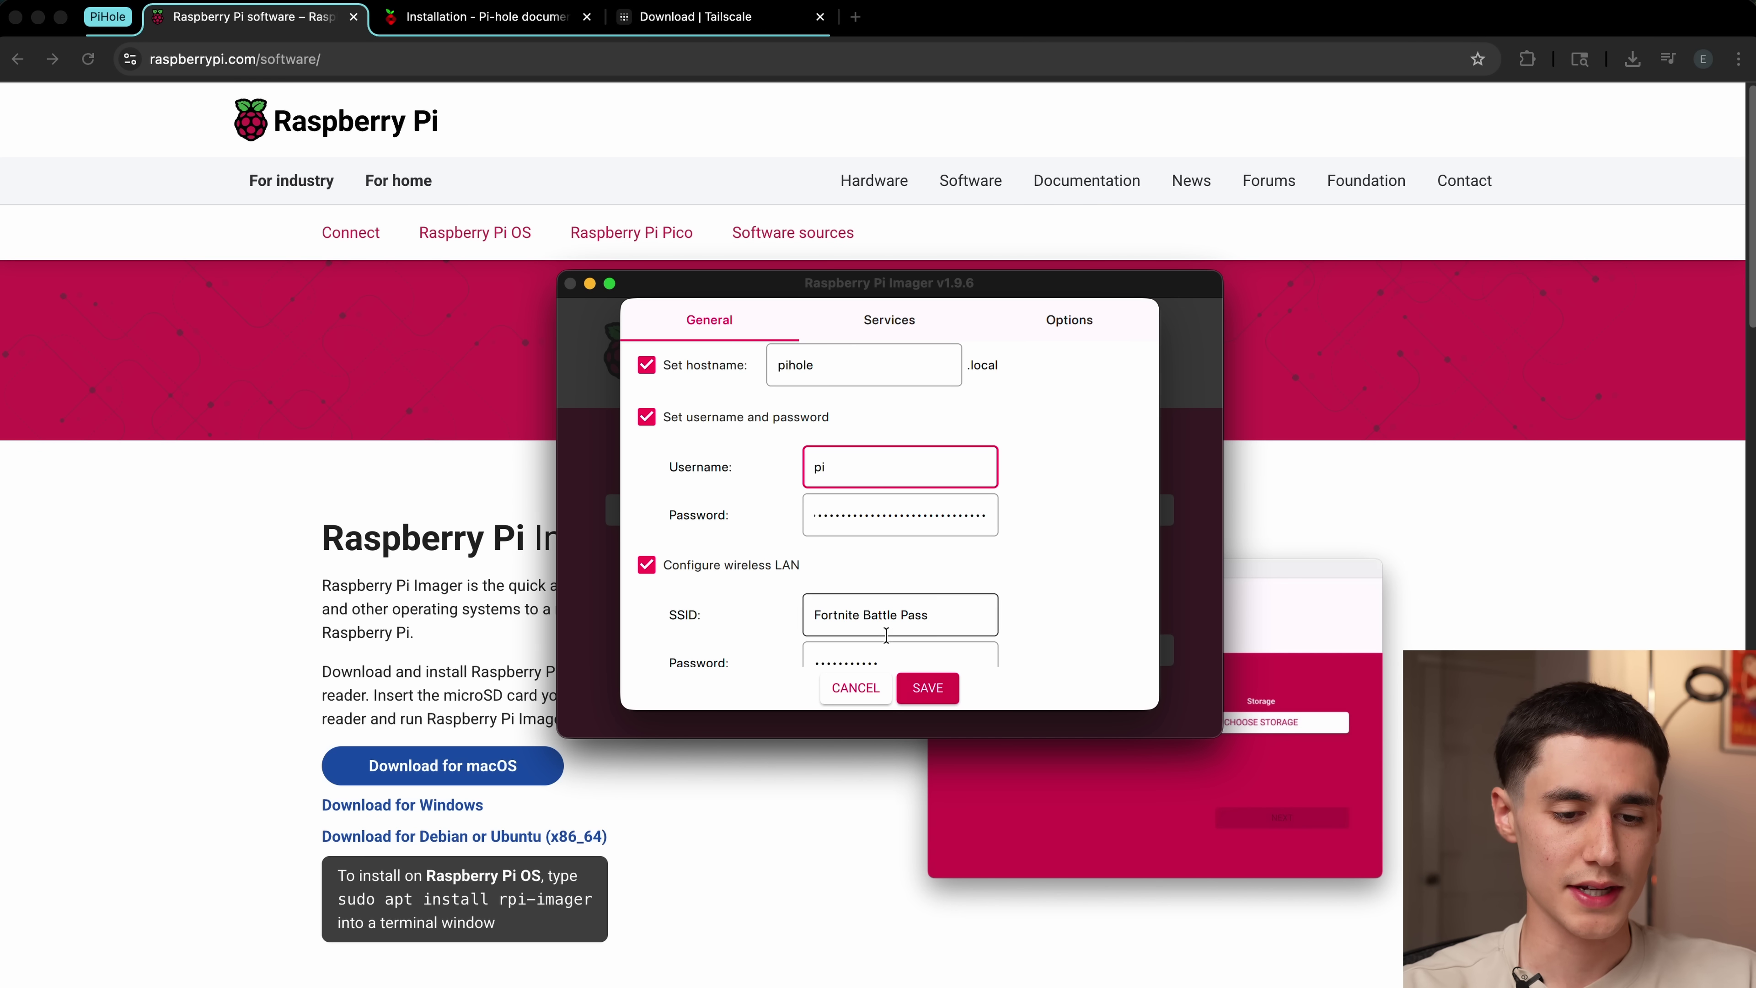
# Step: Save and apply the customisation, confirm erasing the SD card, and authorize writing with the macOS password
pyautogui.click(911, 689)
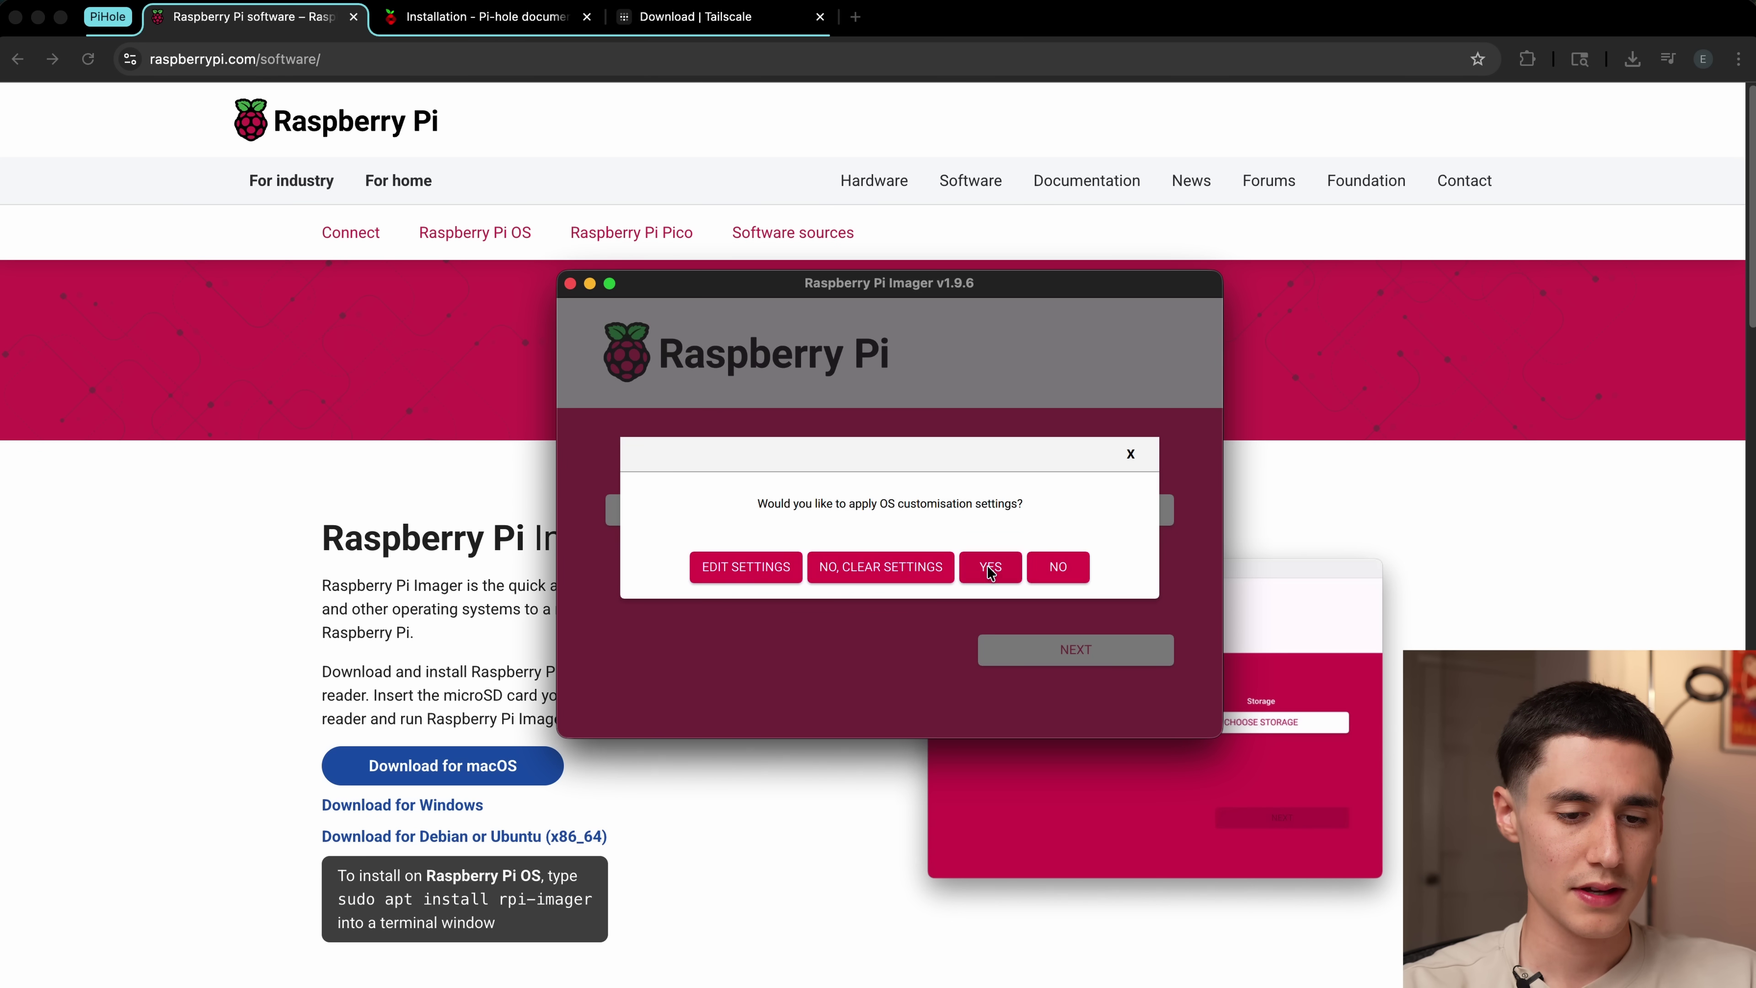
pyautogui.click(987, 566)
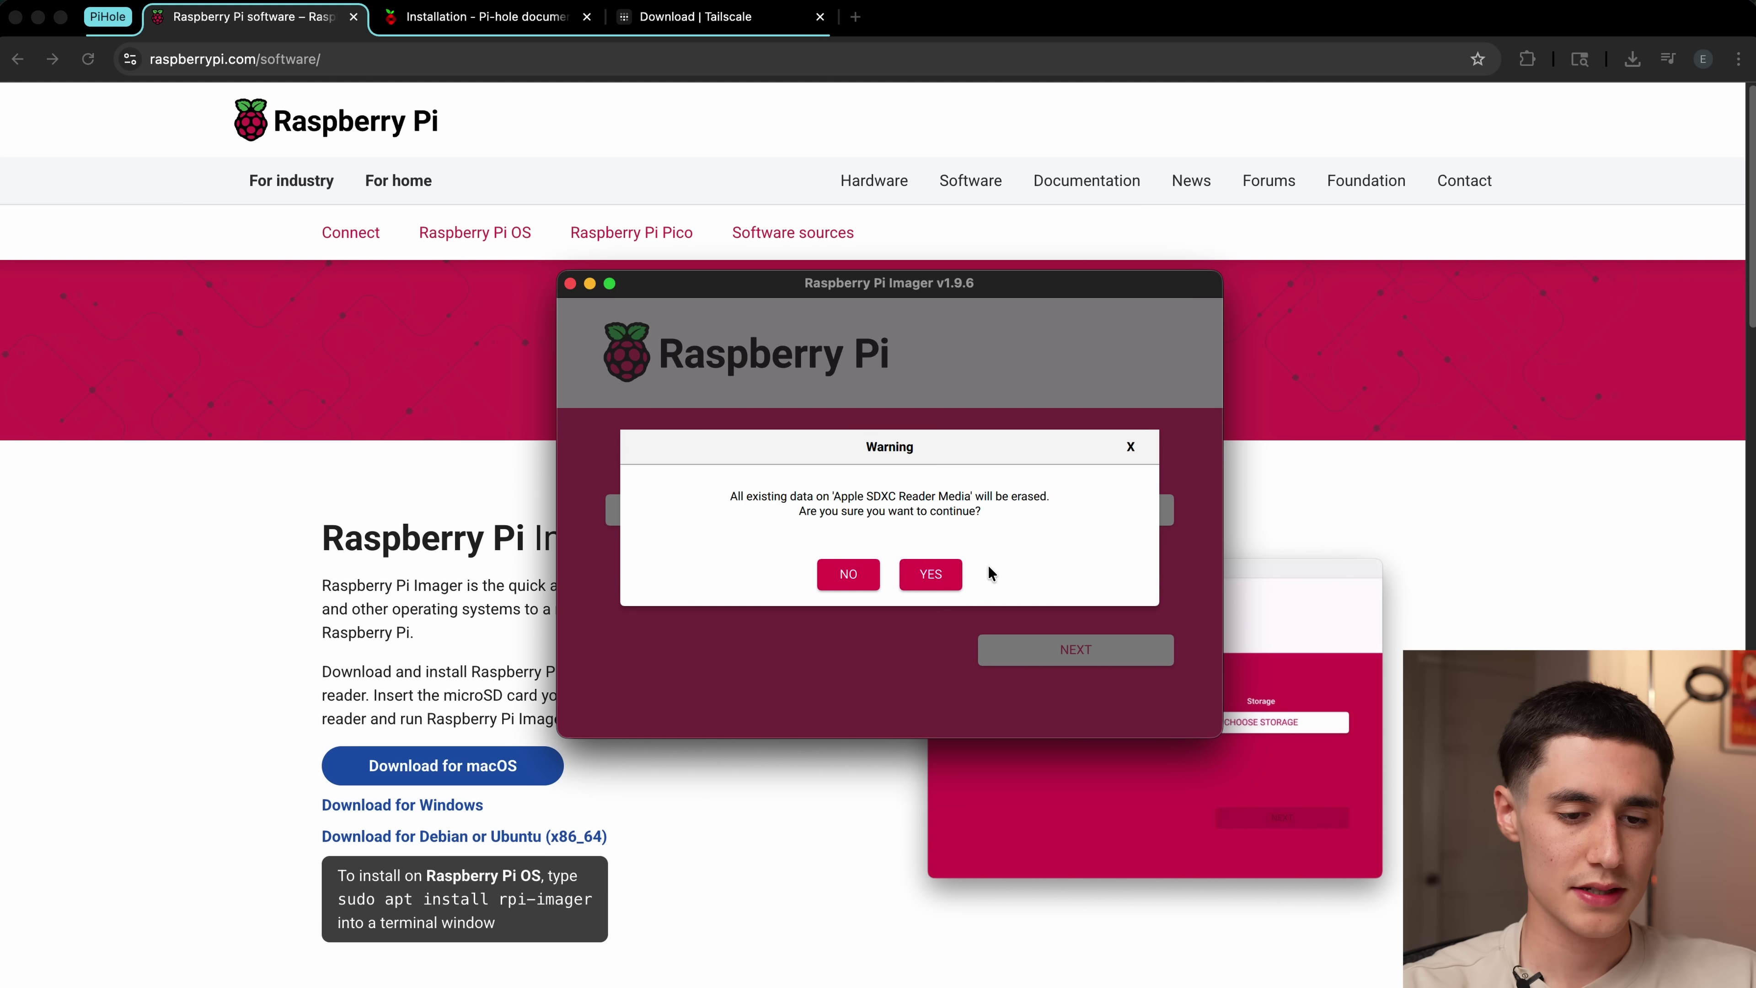
pyautogui.click(931, 574)
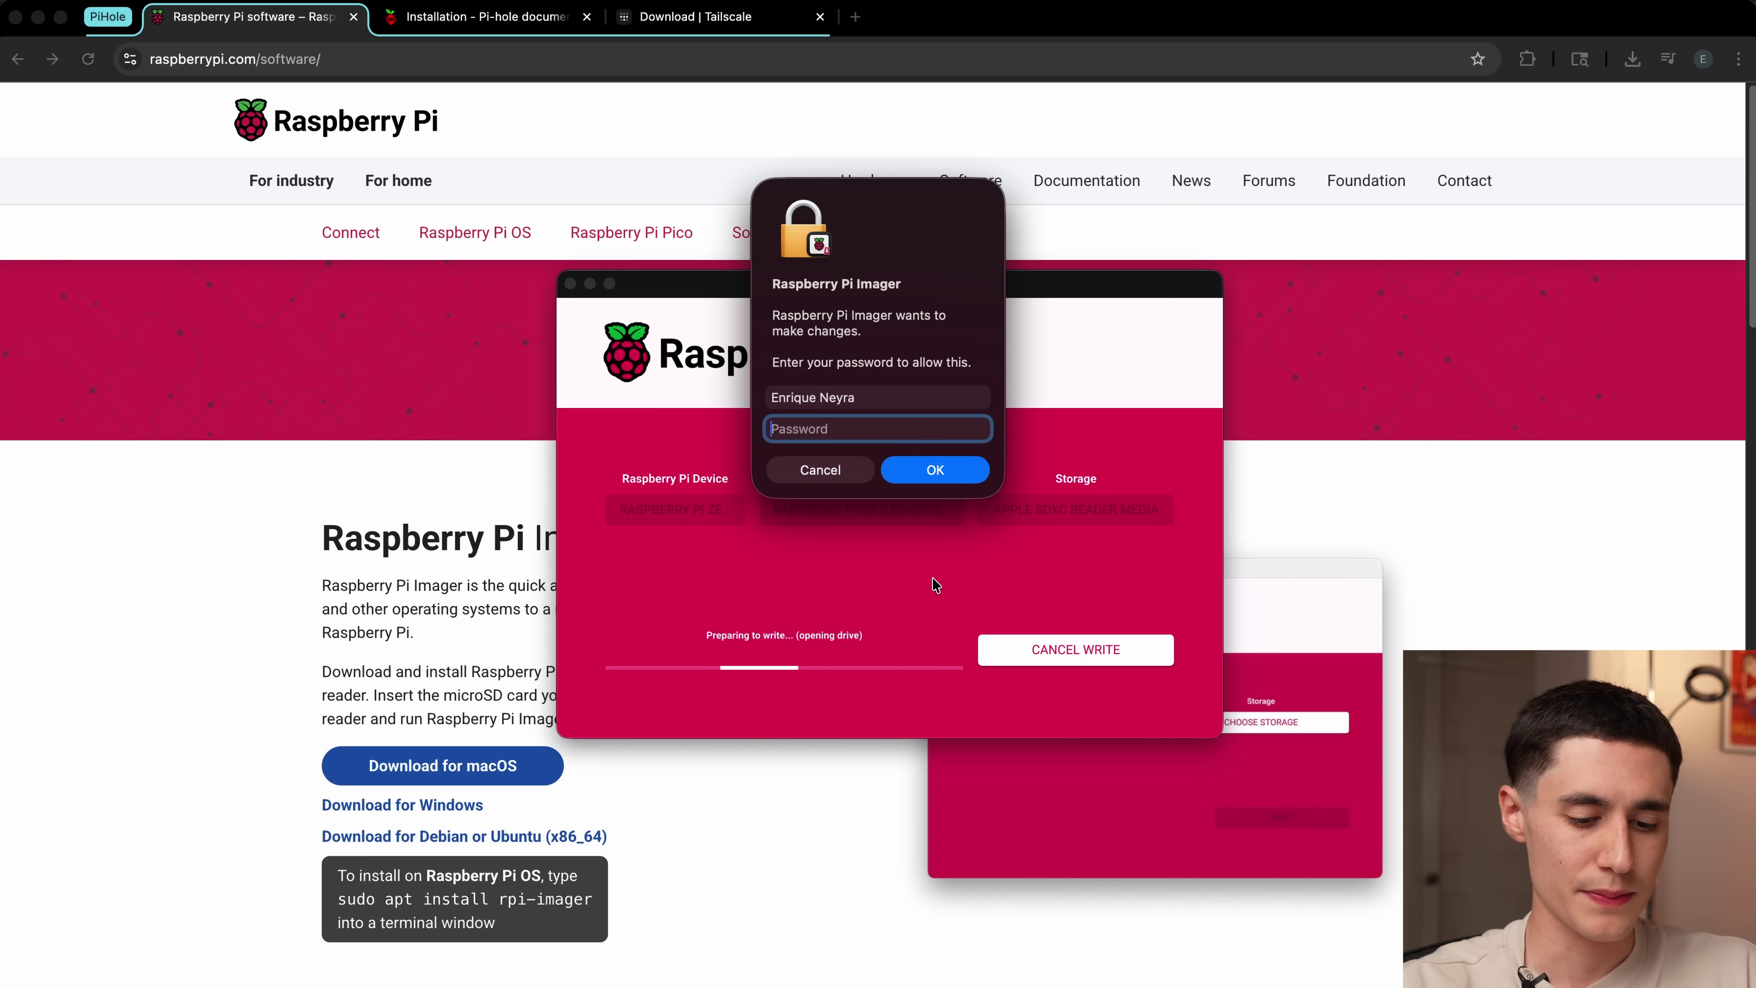
pyautogui.write('•••••••••••')
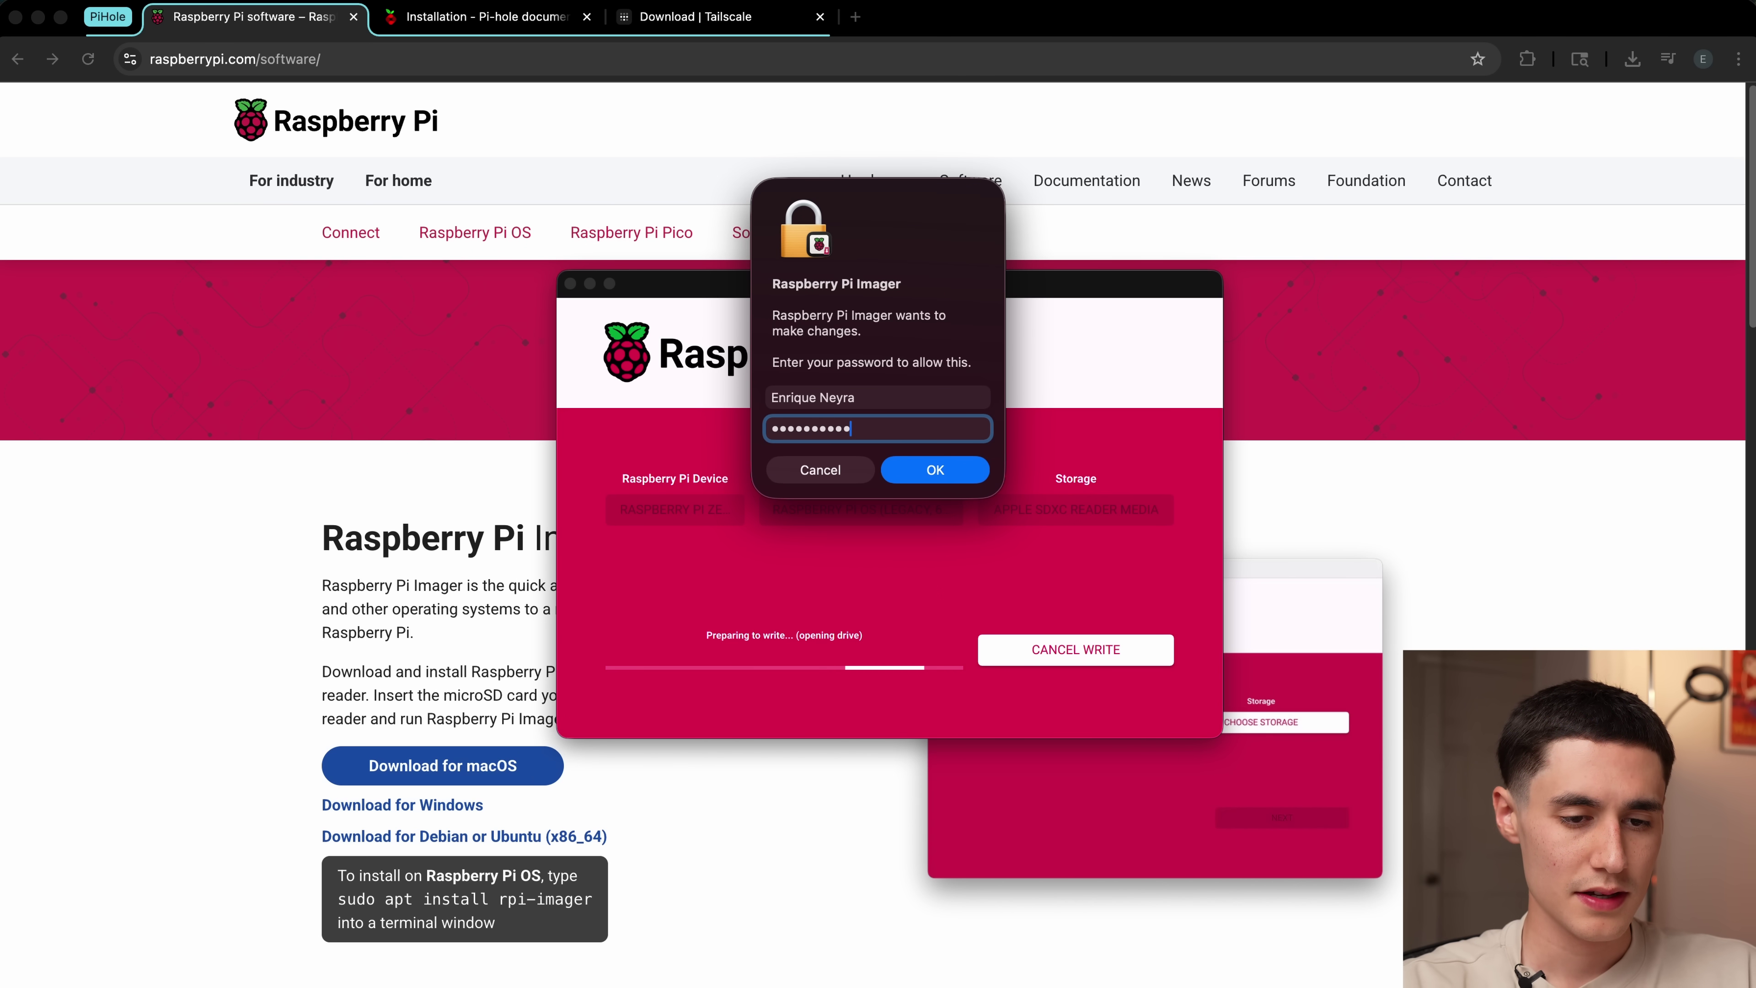
pyautogui.press('Return')
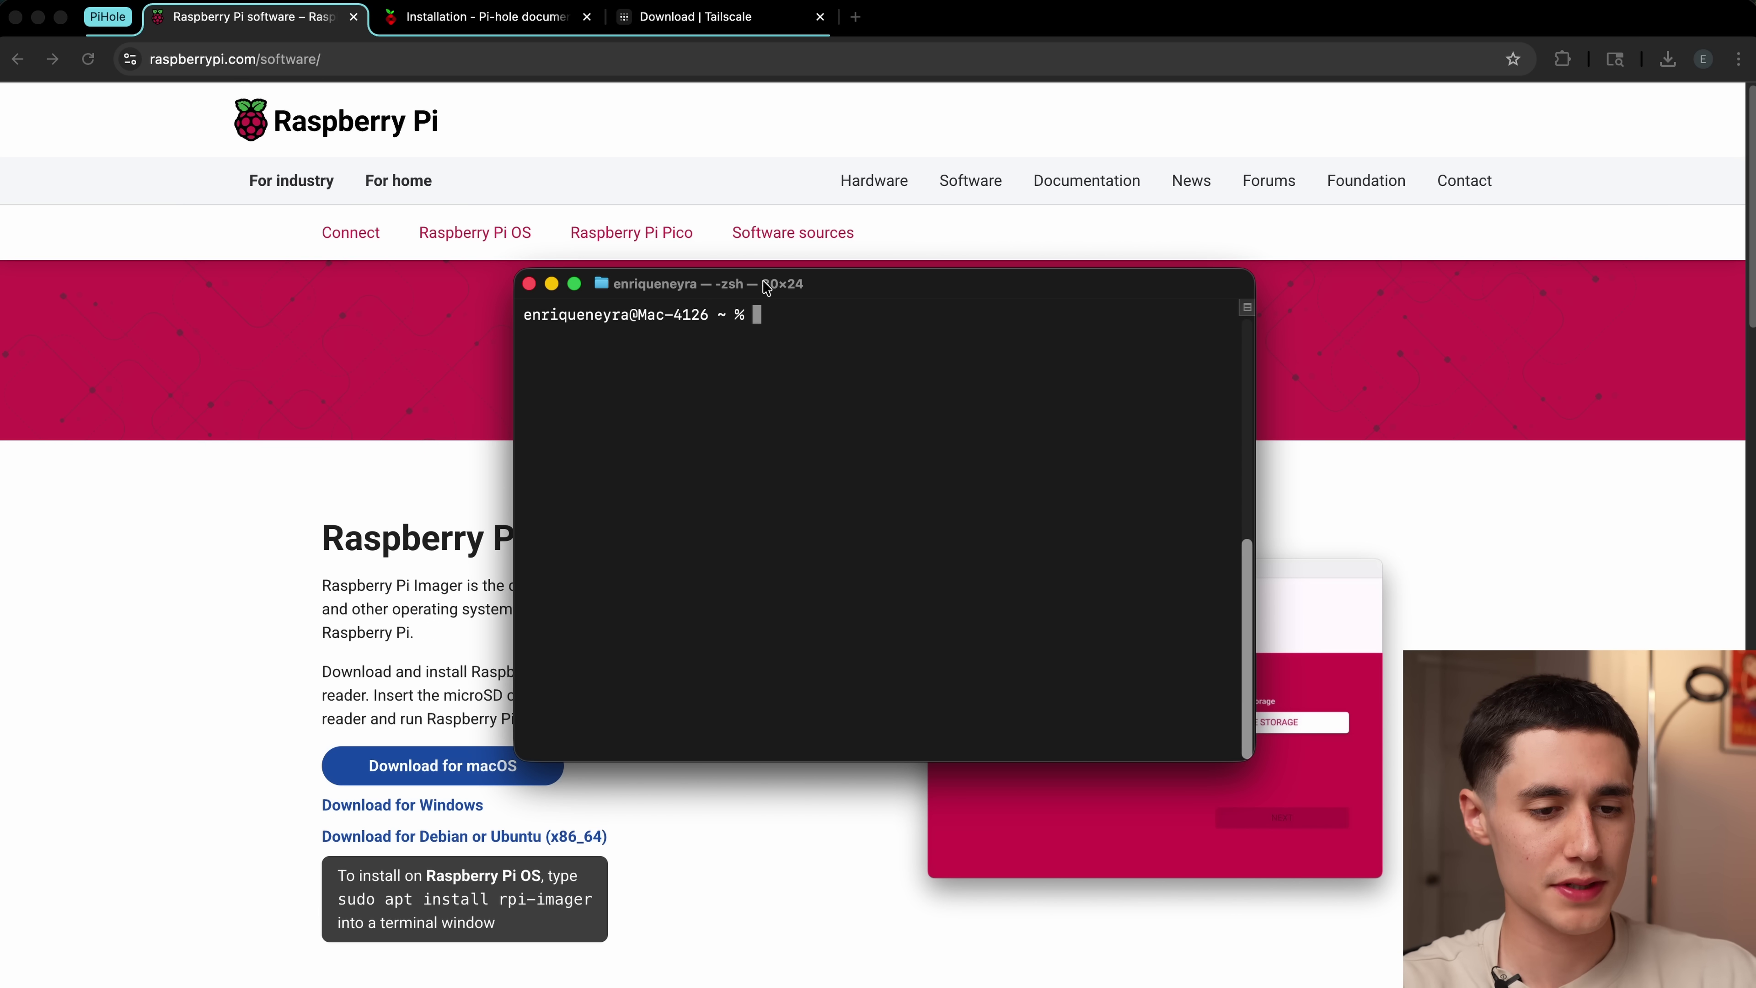
pyautogui.write('ssh ')
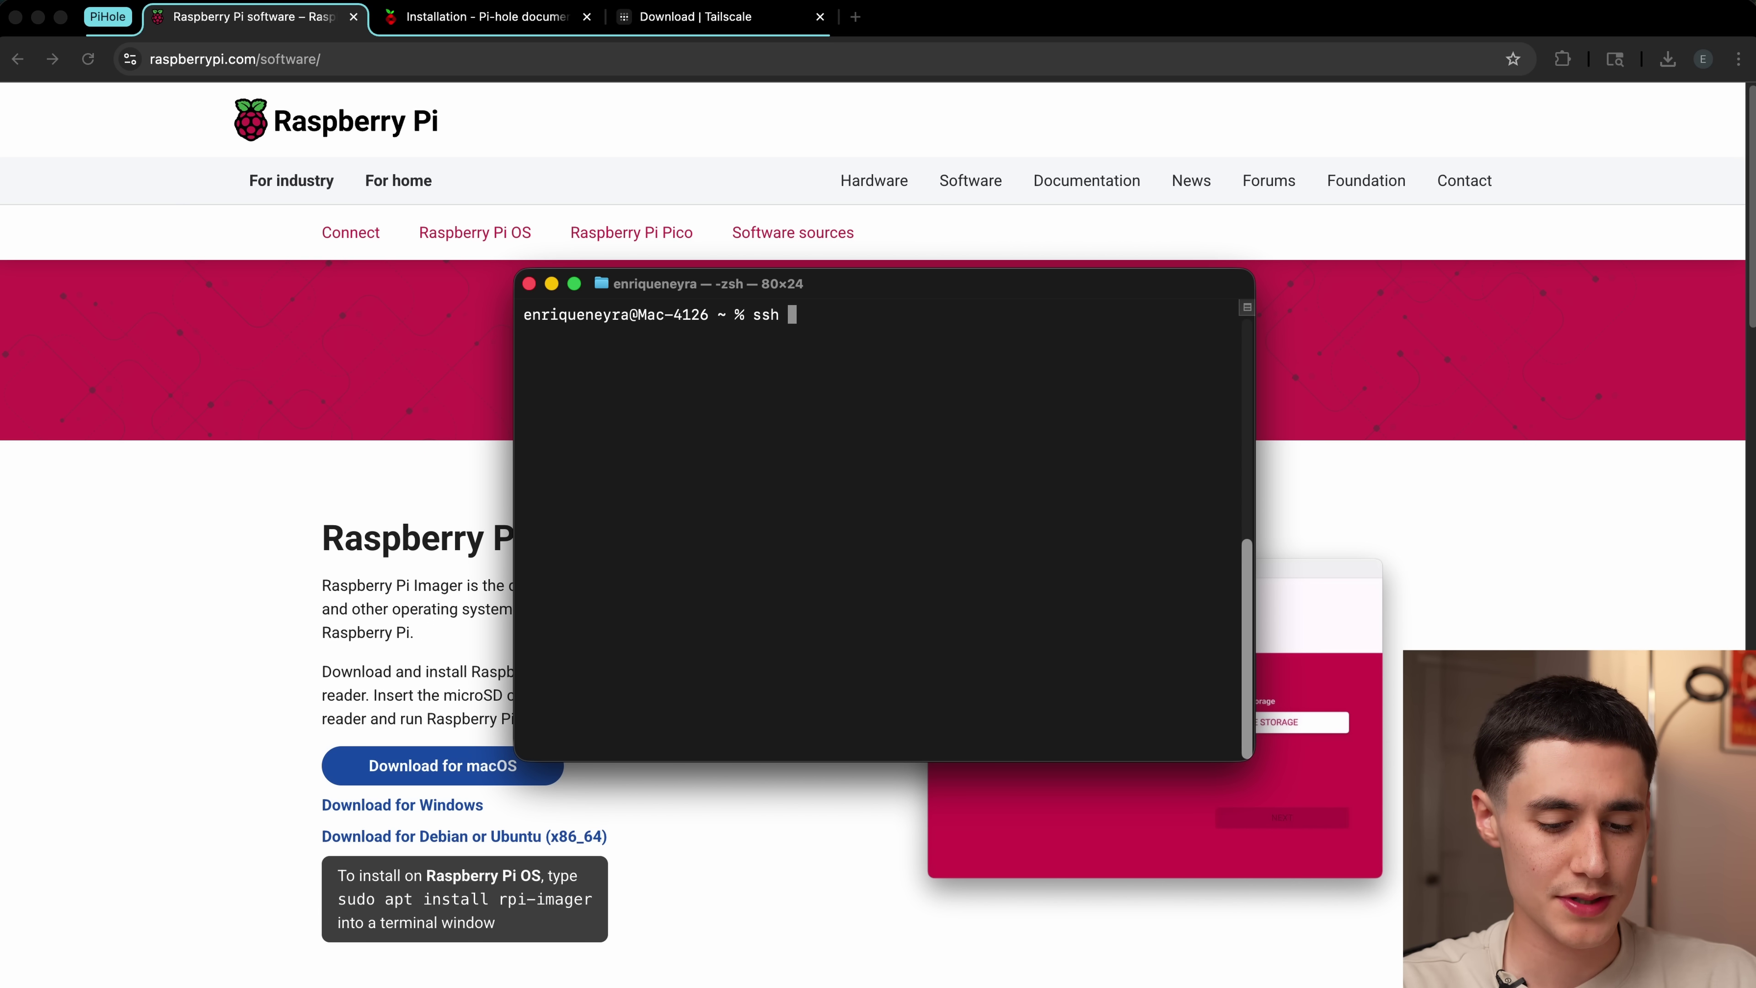
pyautogui.write('pi')
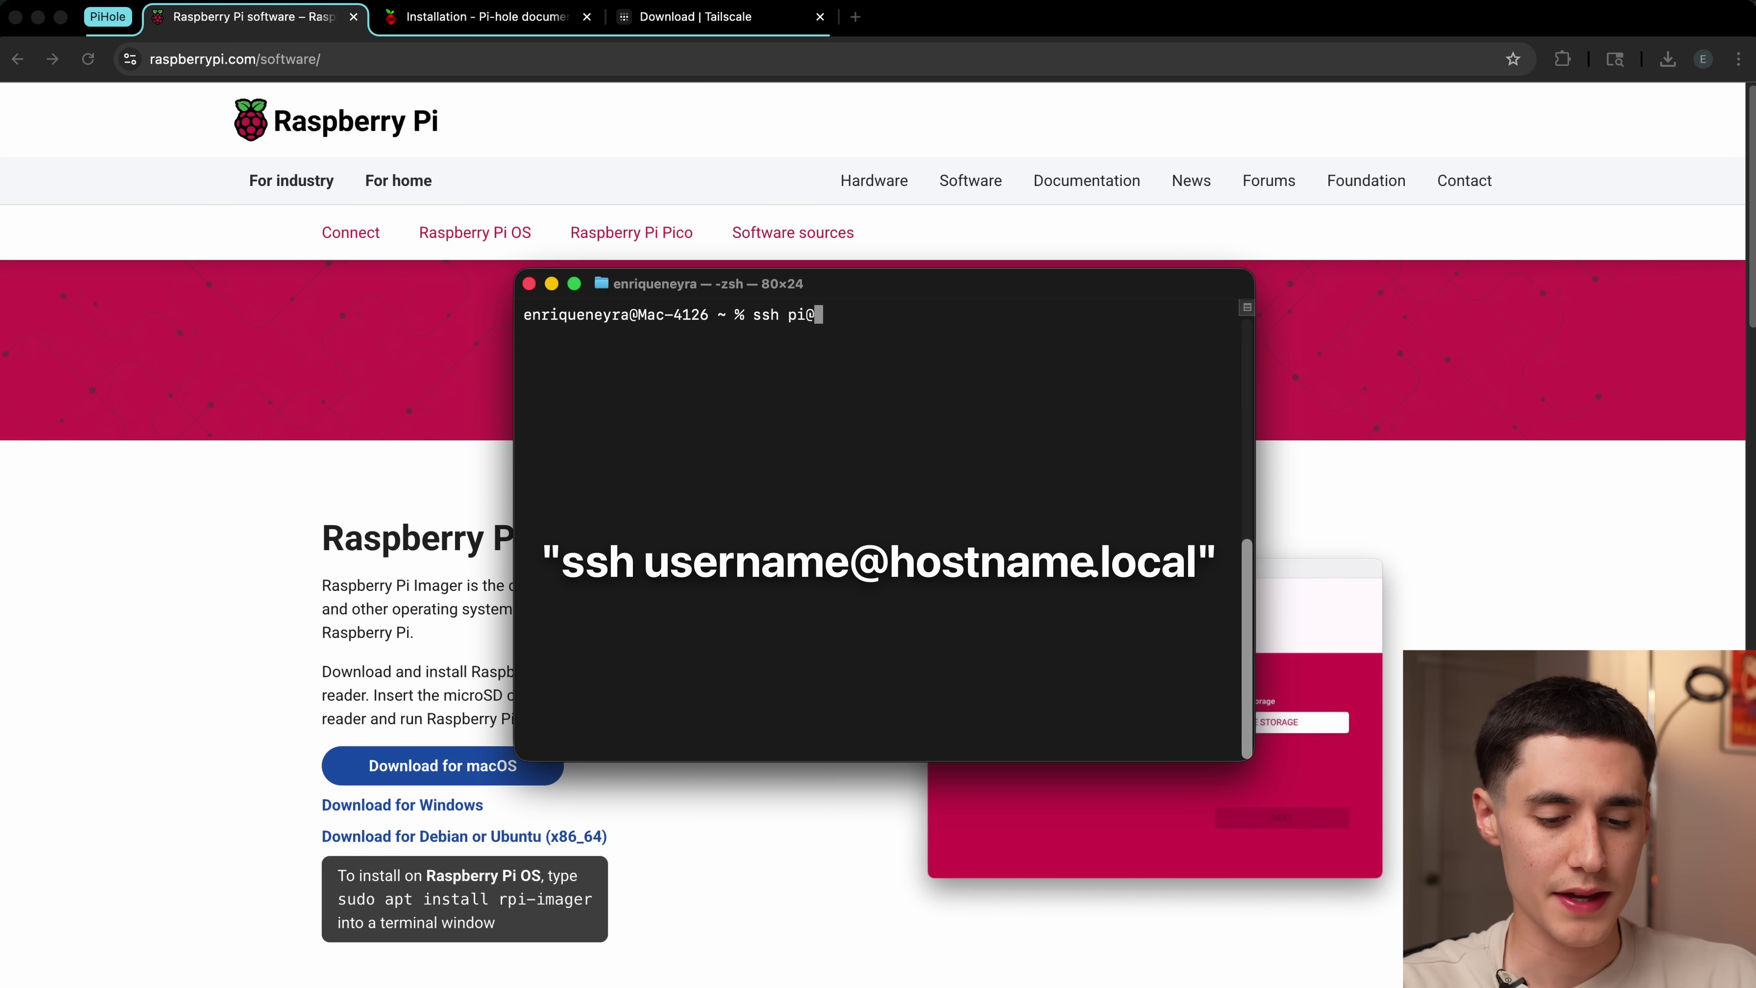
pyautogui.write('@pi')
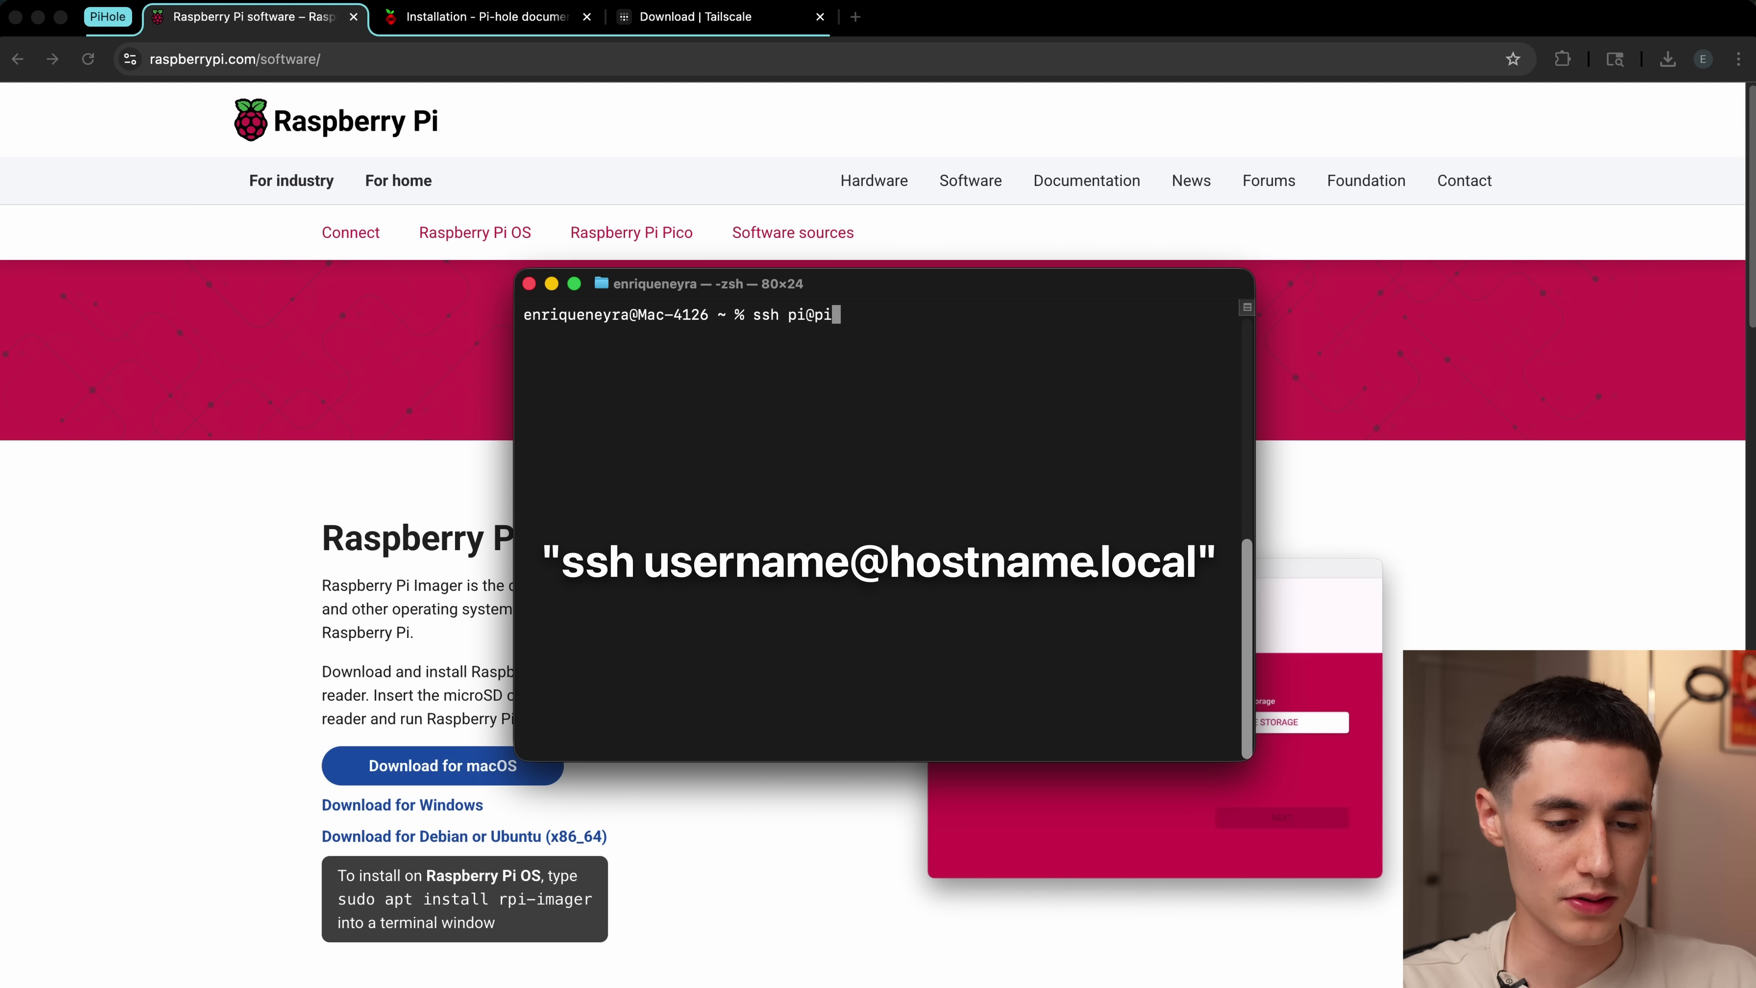
pyautogui.write('hole.local')
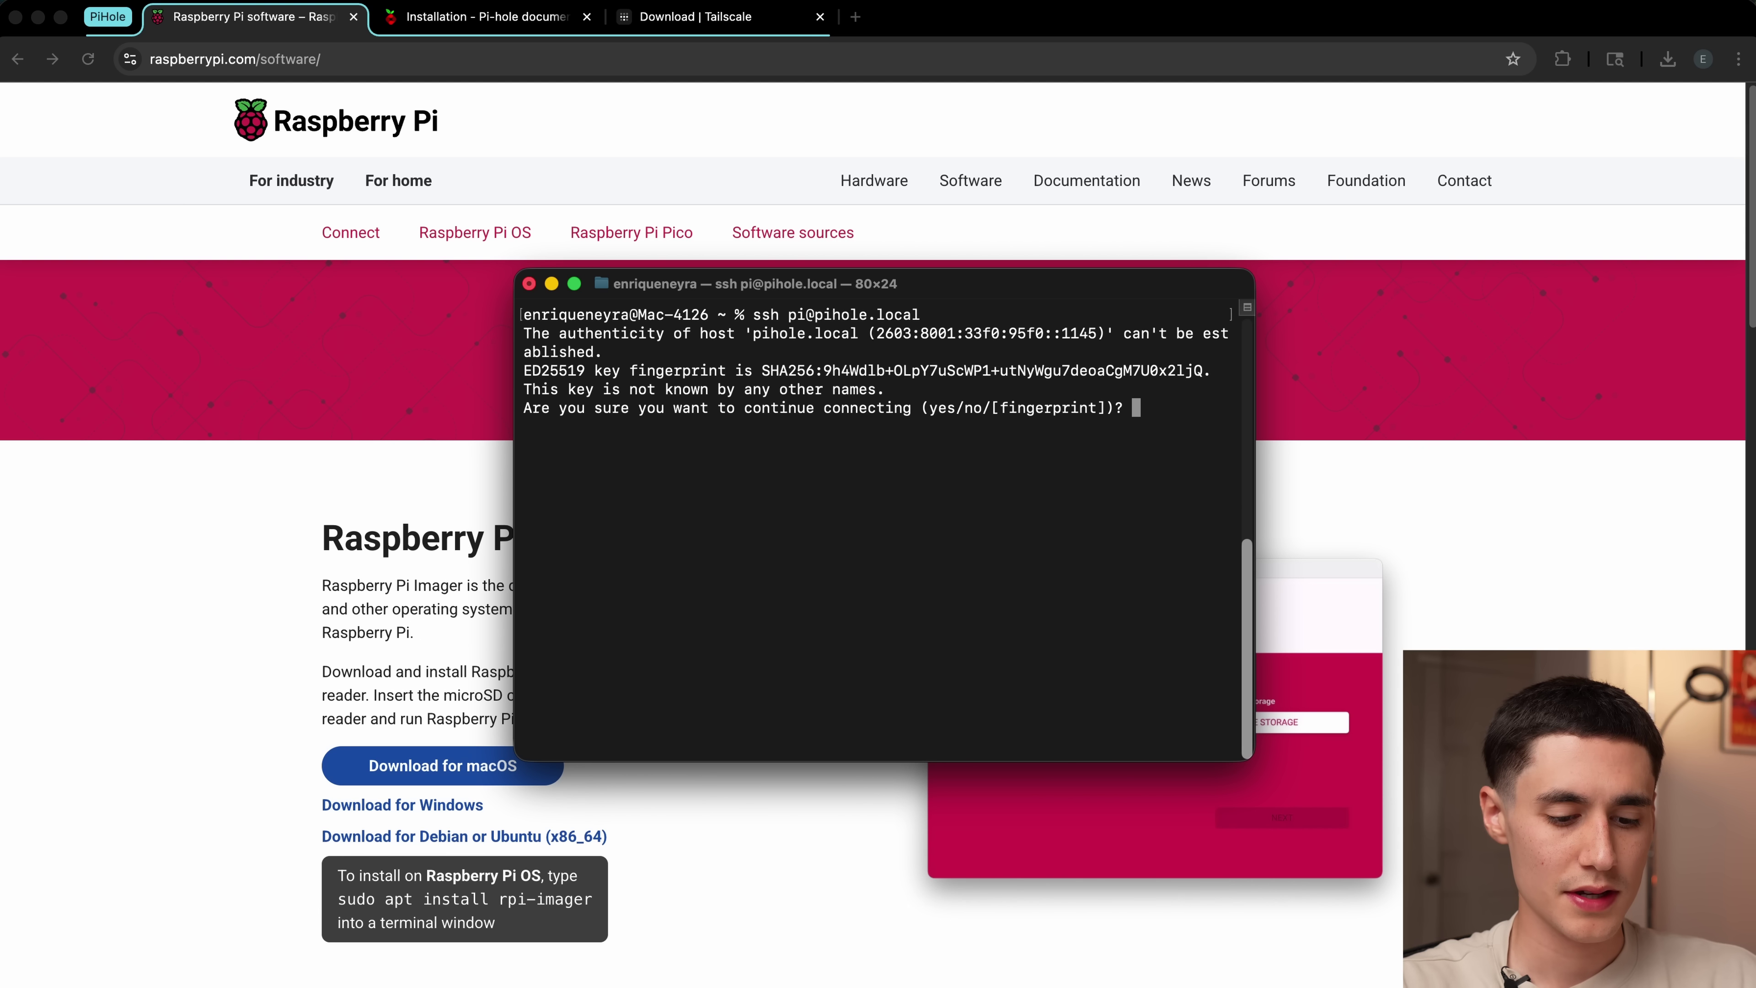
pyautogui.write('yes')
pyautogui.press('Return')
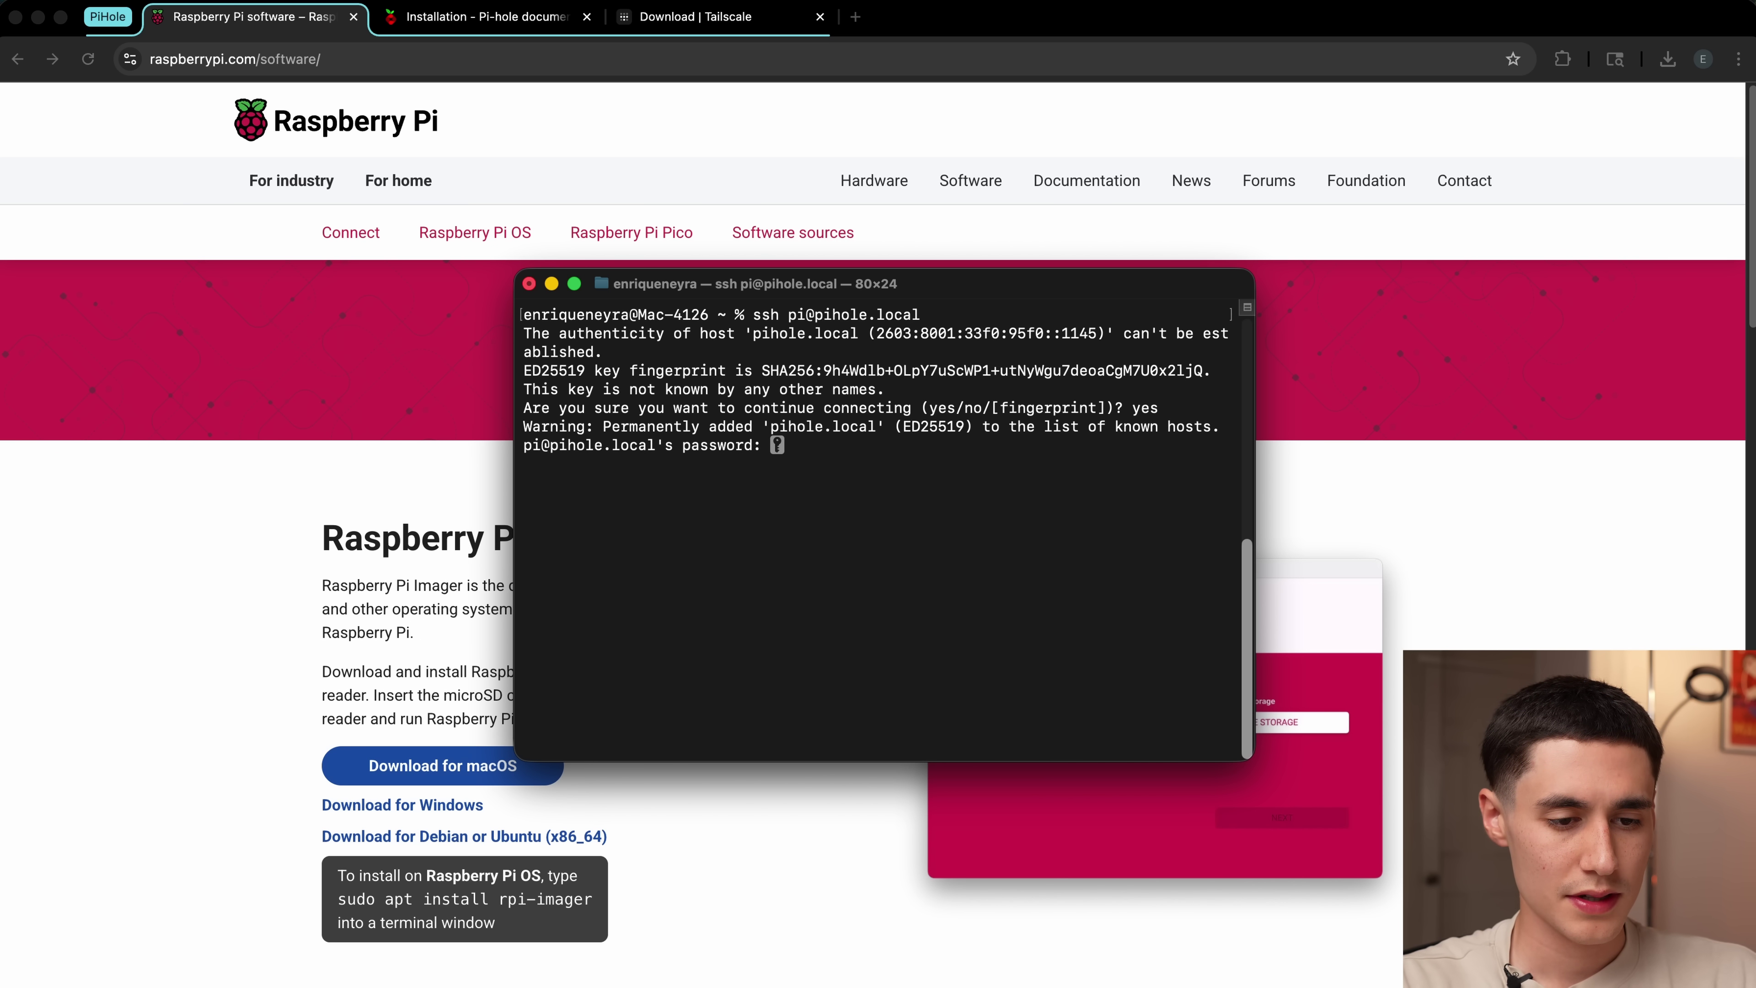
pyautogui.press('Return')
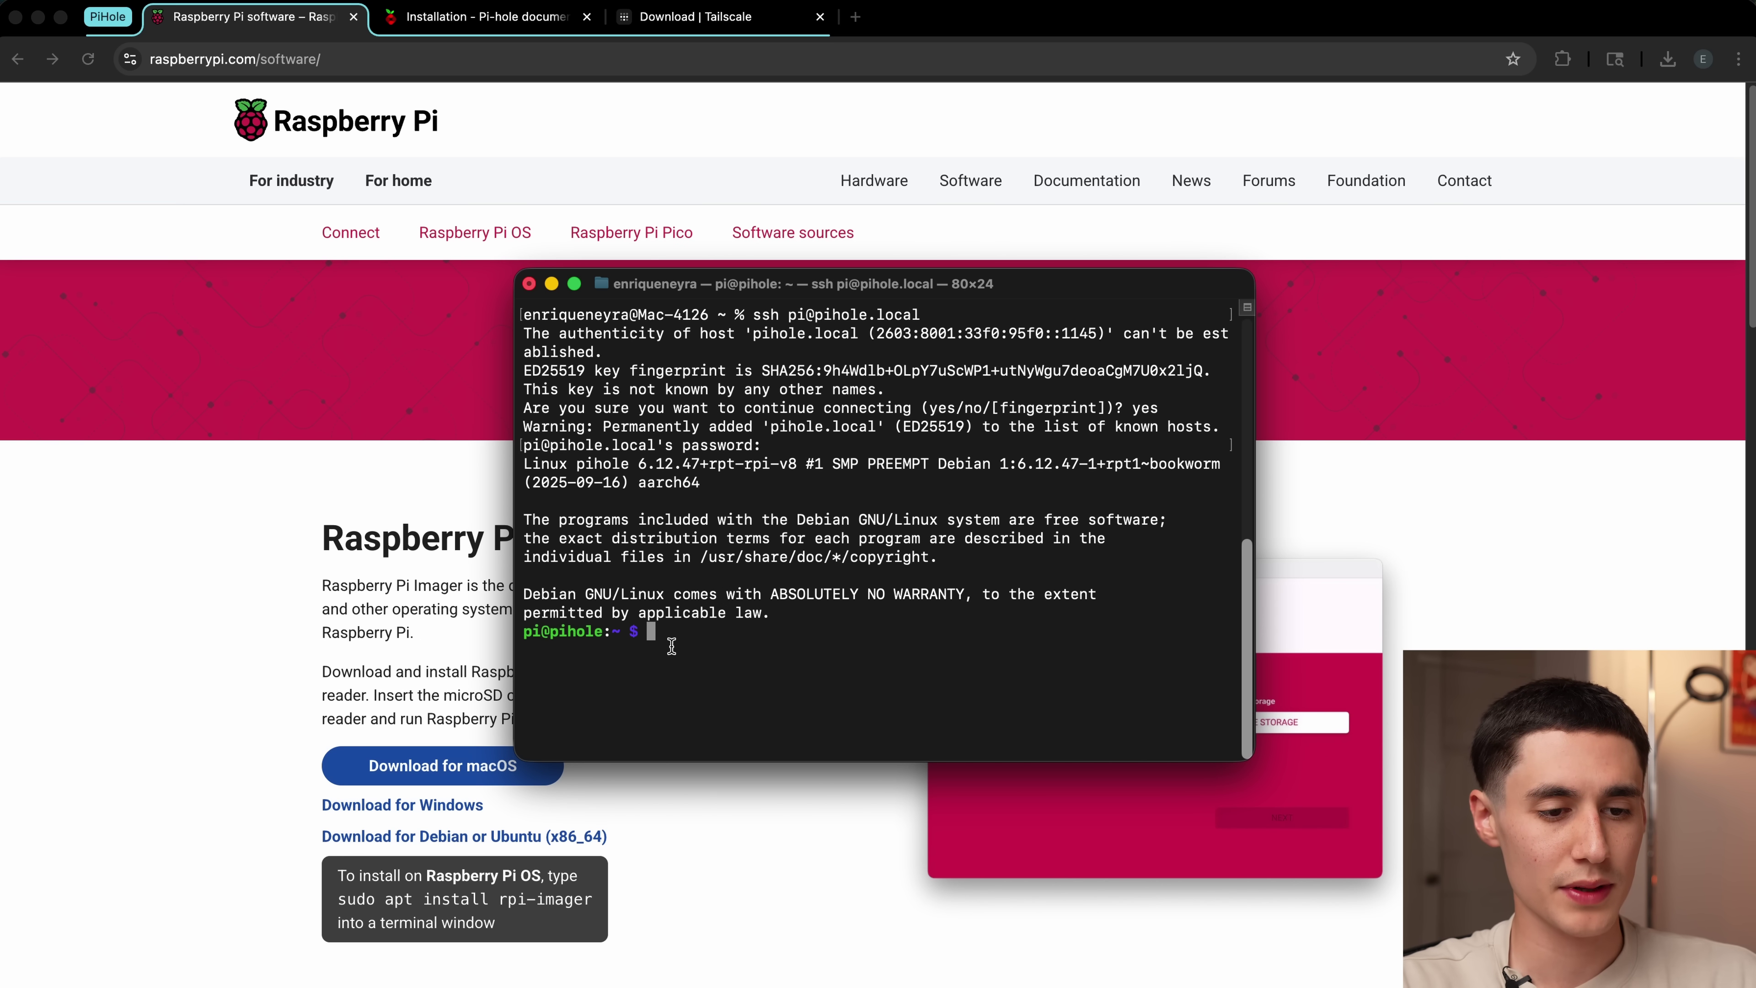
pyautogui.click(450, 13)
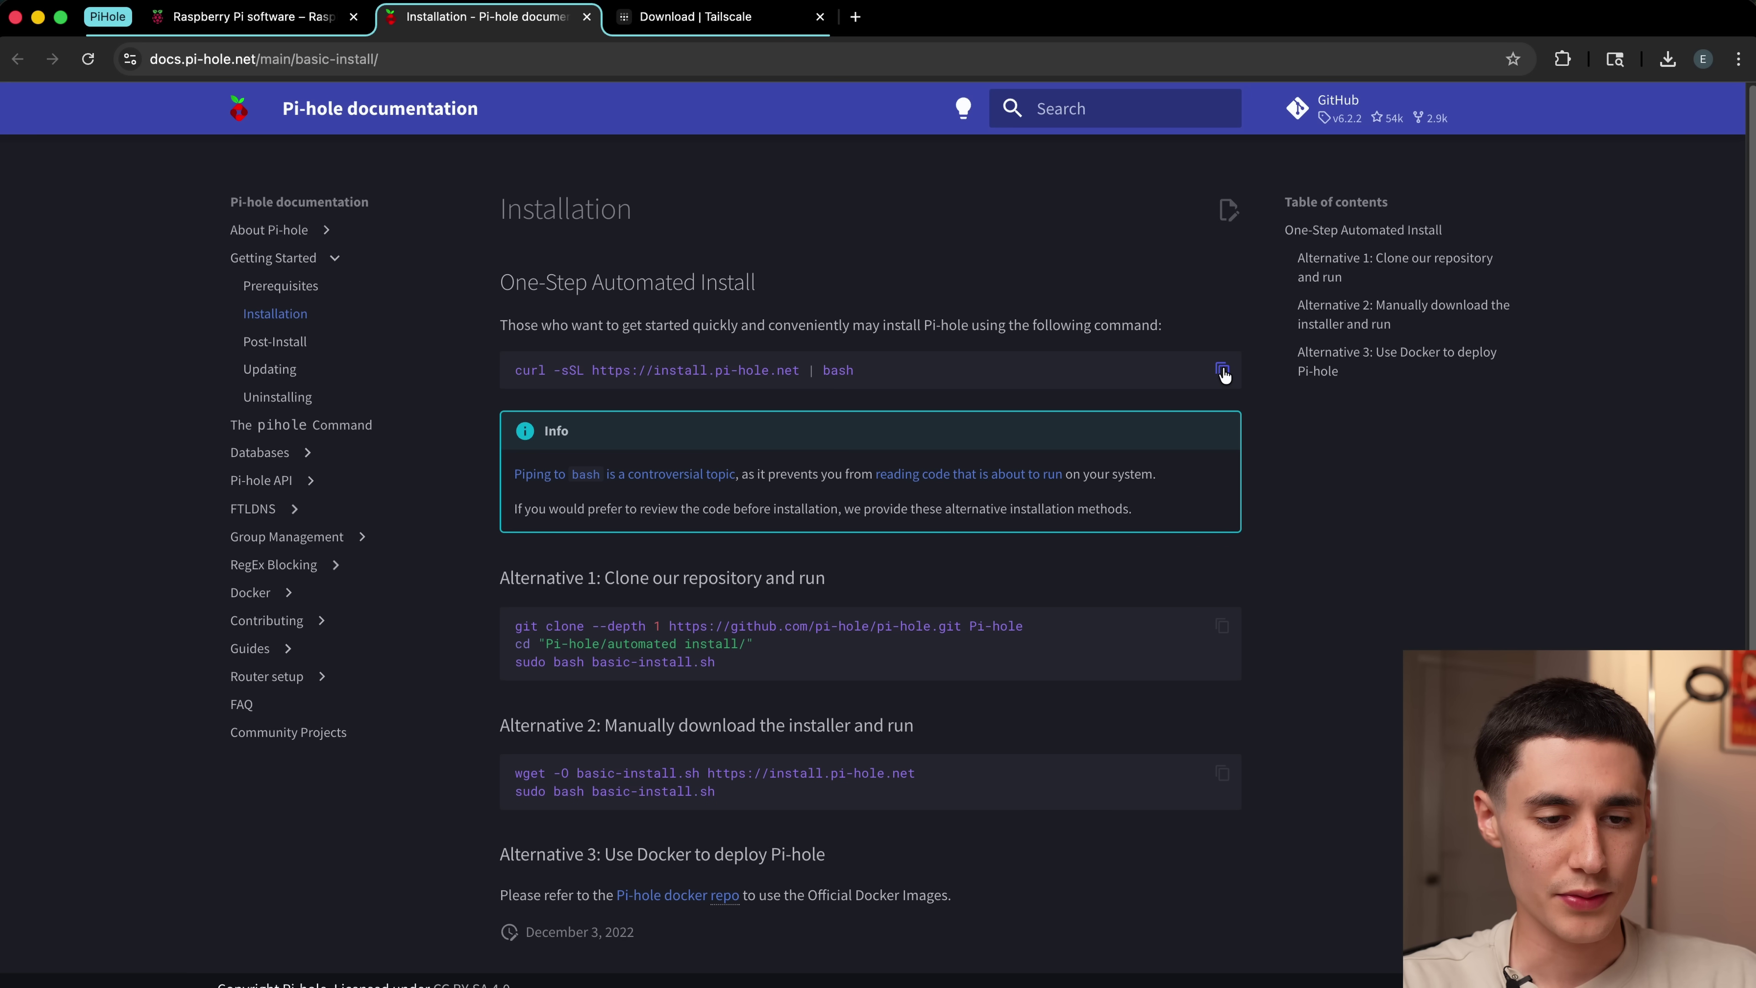
pyautogui.press('super+Tab')
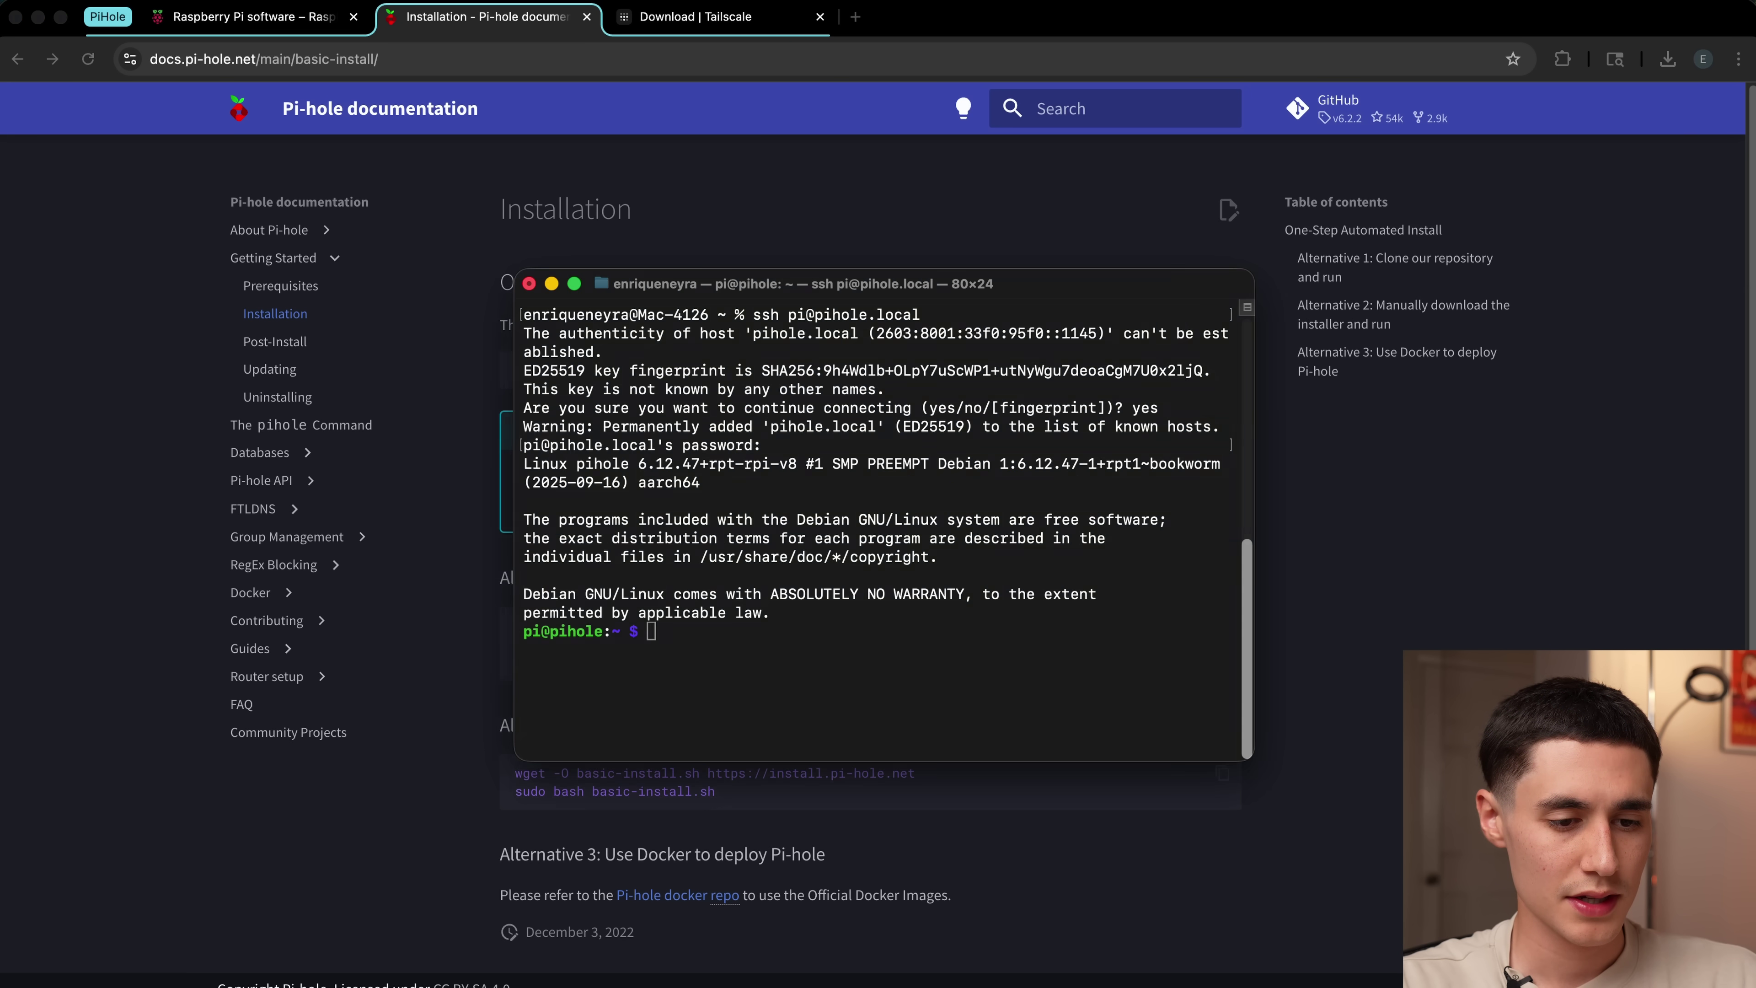
pyautogui.write('curl -sSL https://install.pi-hole.net | bash')
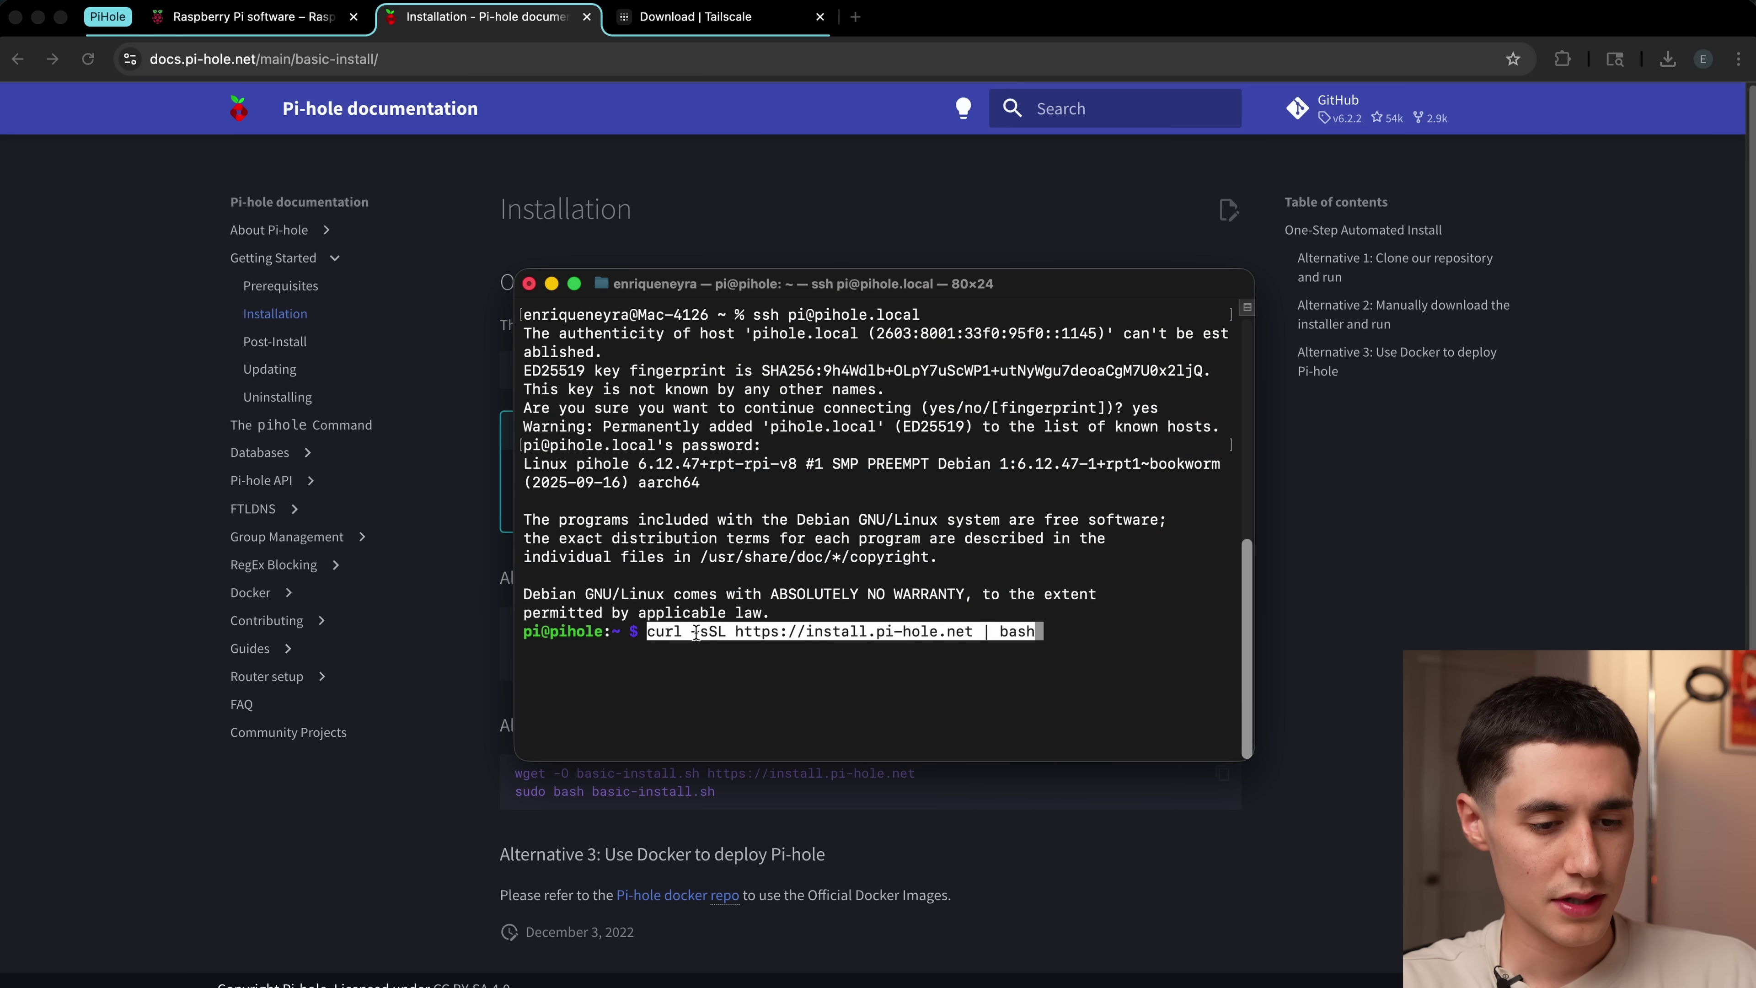
pyautogui.press('Return')
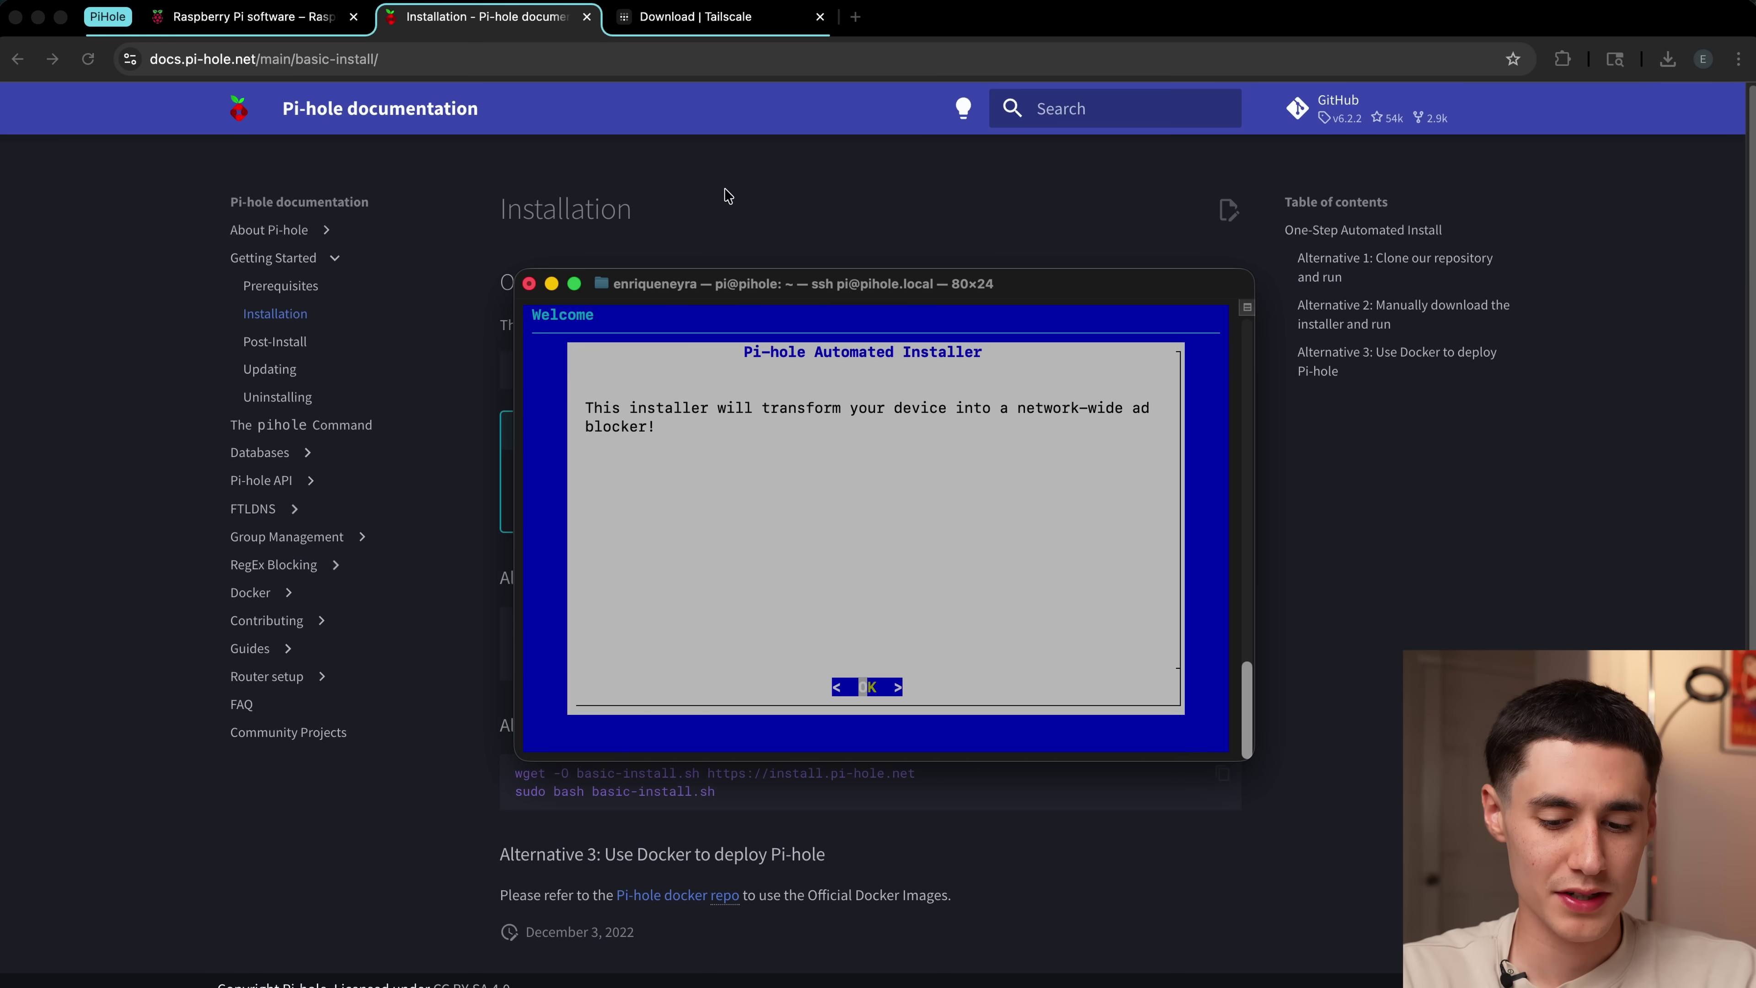
# Step: Continue past the installer's Welcome and Support Pi-hole donation screens
pyautogui.press('Return')
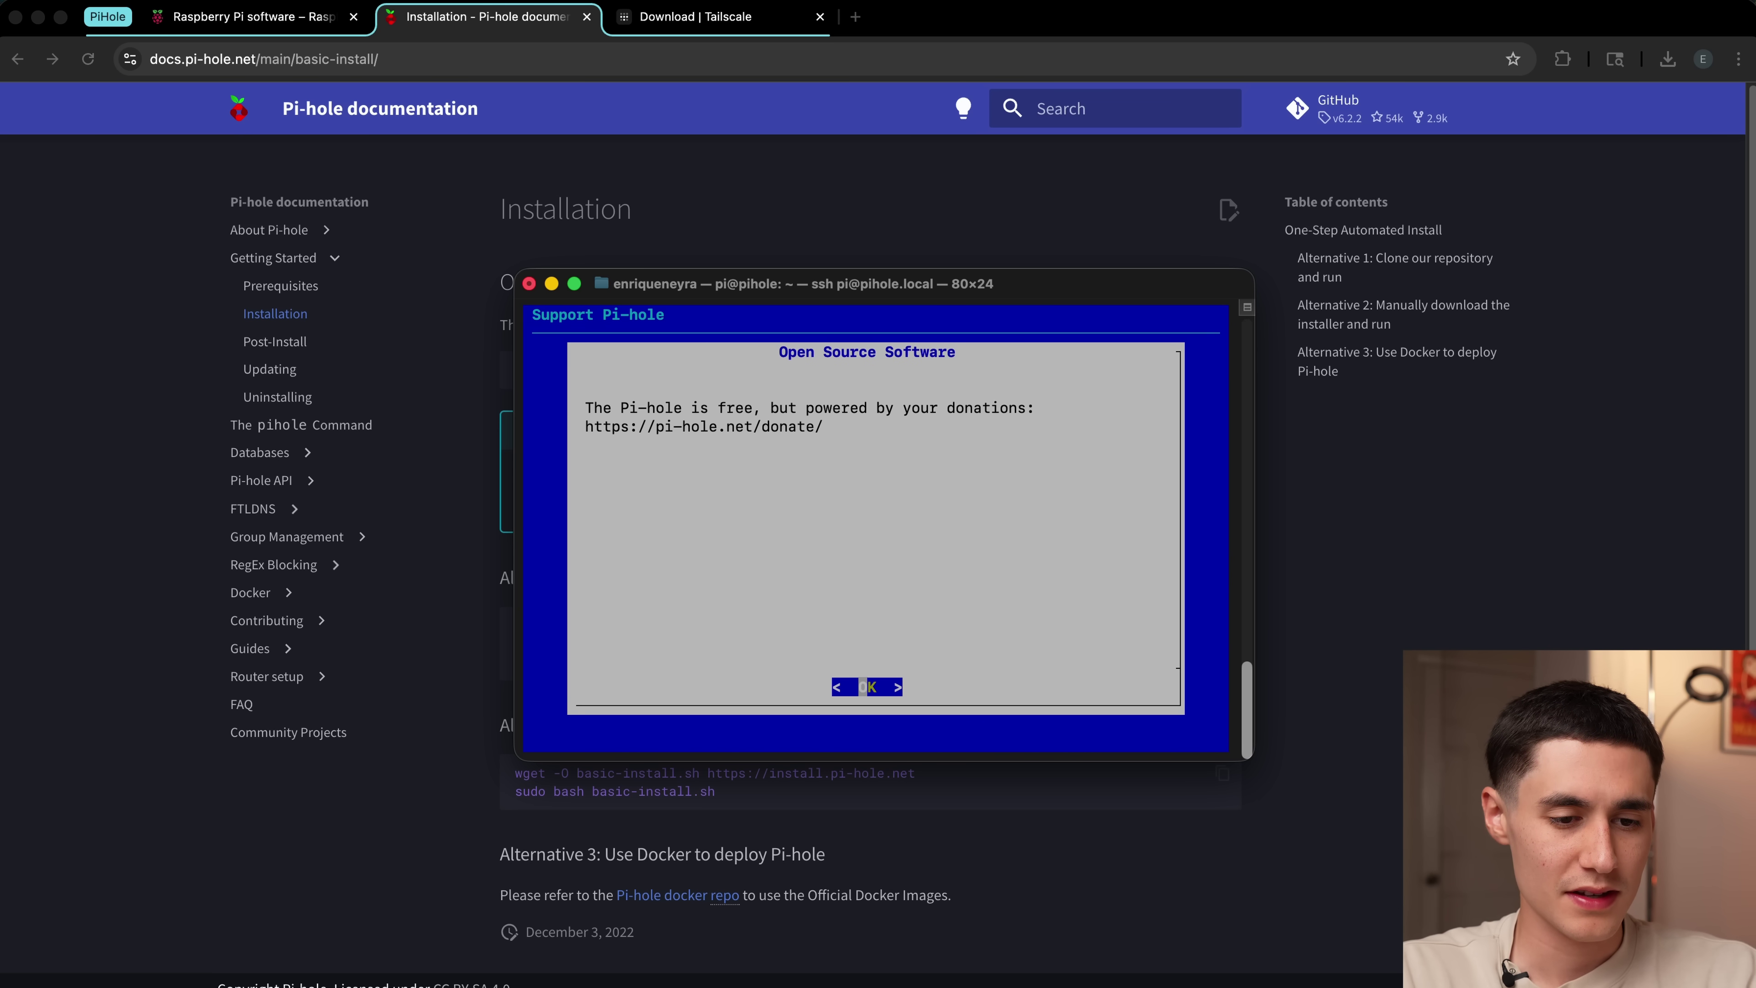
pyautogui.press('Return')
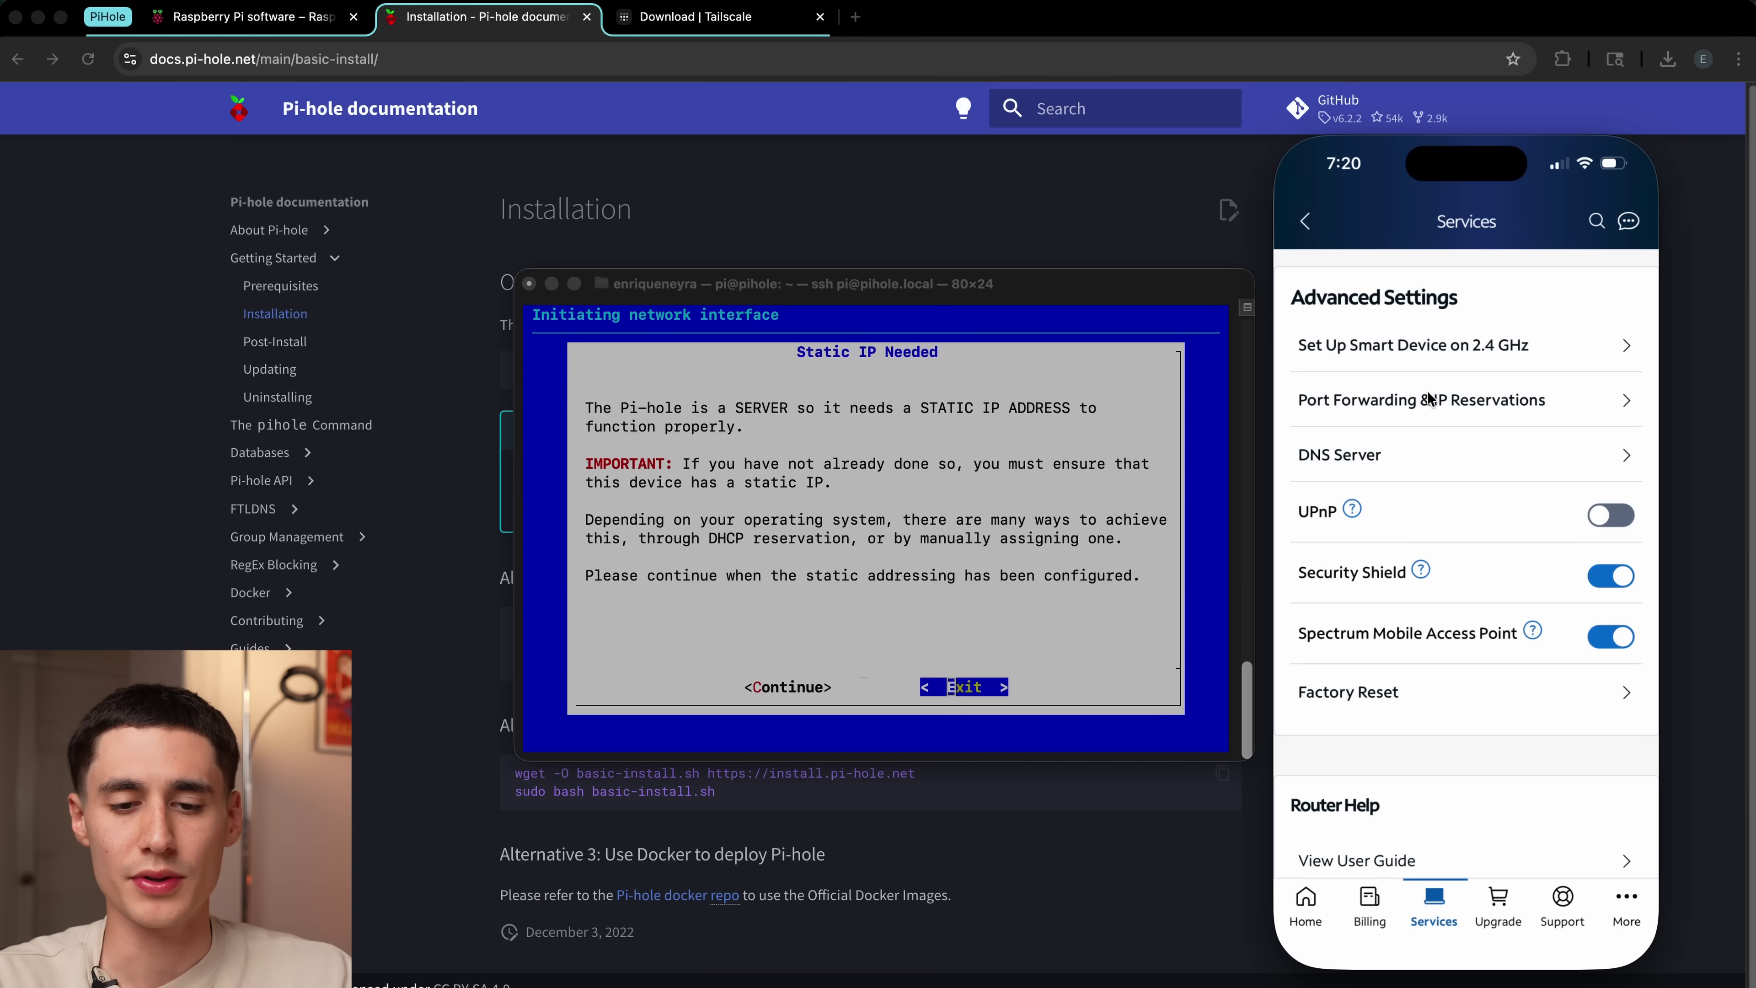
# Step: Reserve the Raspberry Pi's IP address 192.168.1.37 under Port Forwarding & IP Reservations
pyautogui.click(1428, 400)
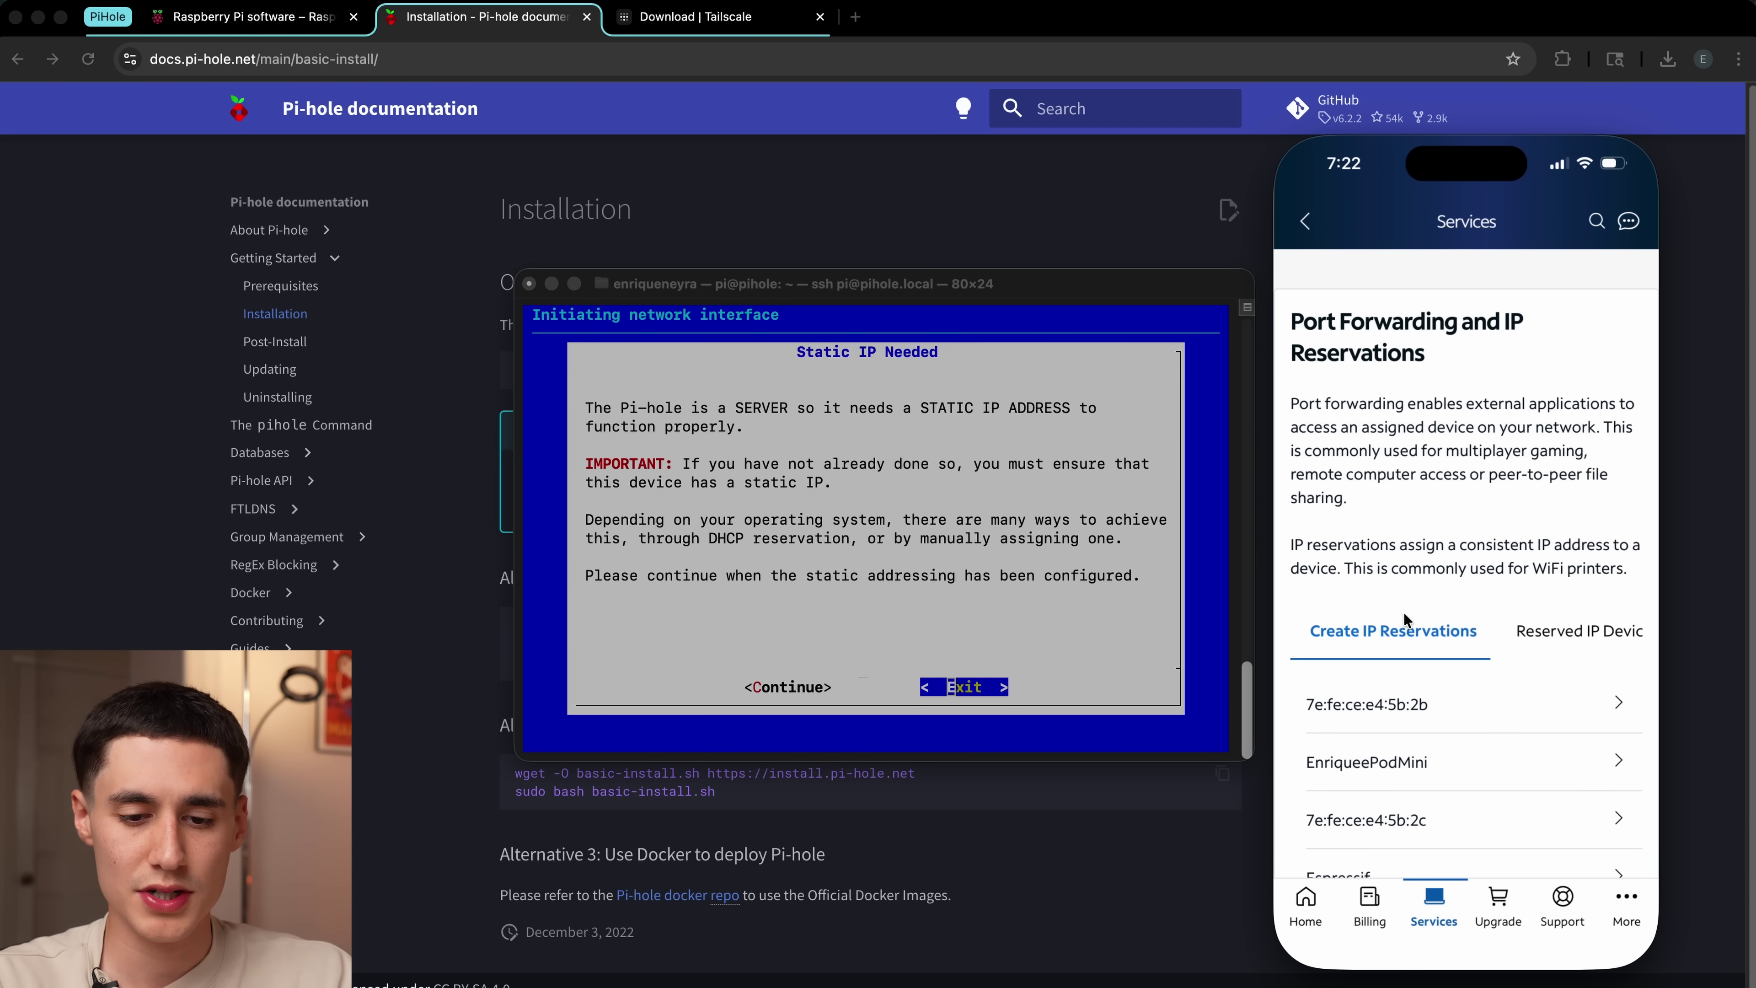
pyautogui.scroll(-6, 1429, 803)
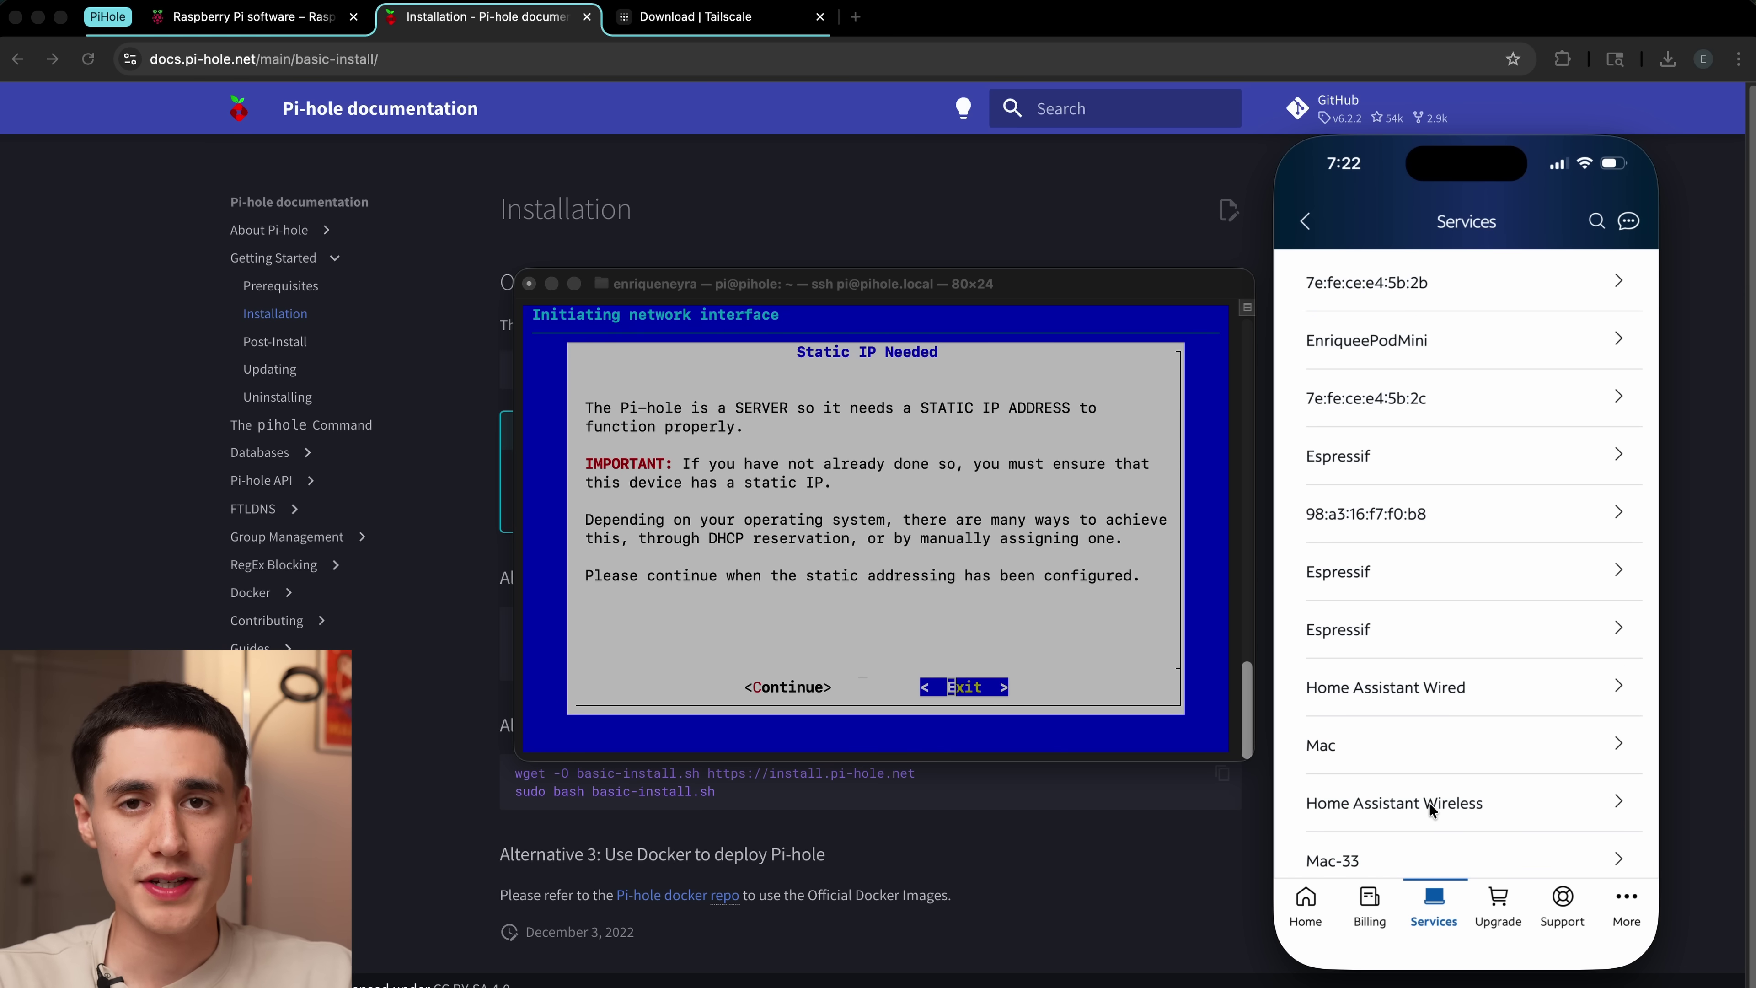
pyautogui.scroll(-9, 1429, 803)
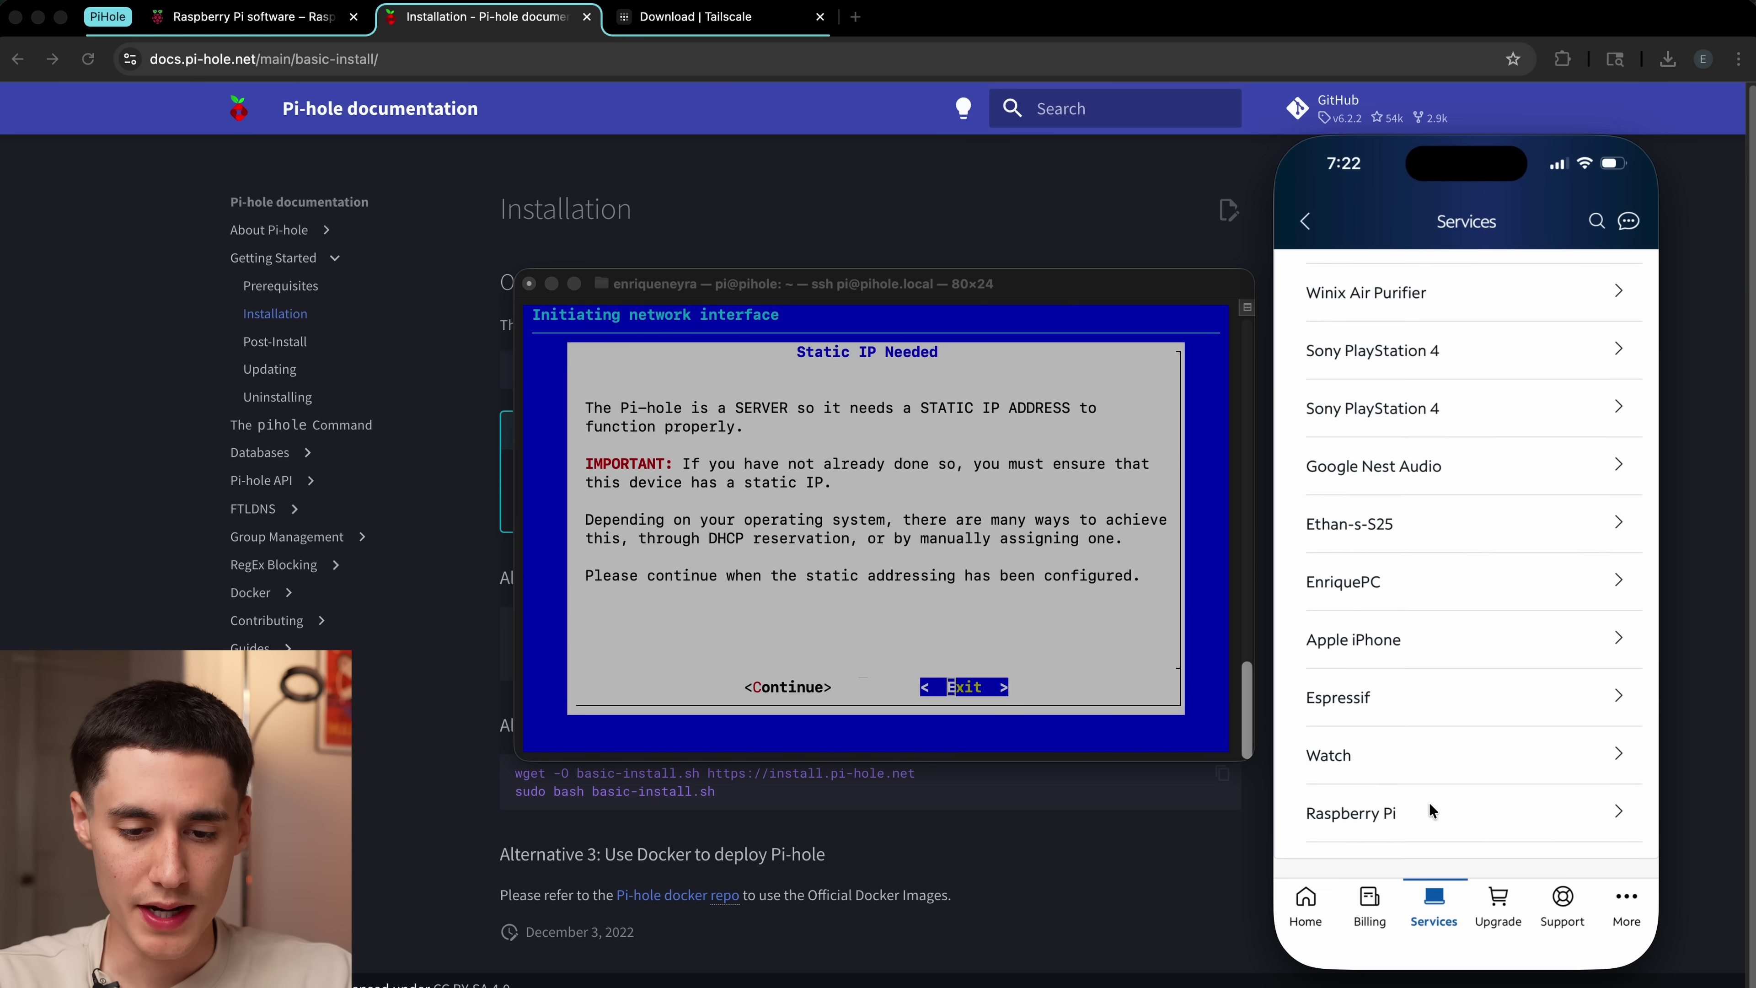
pyautogui.click(1457, 777)
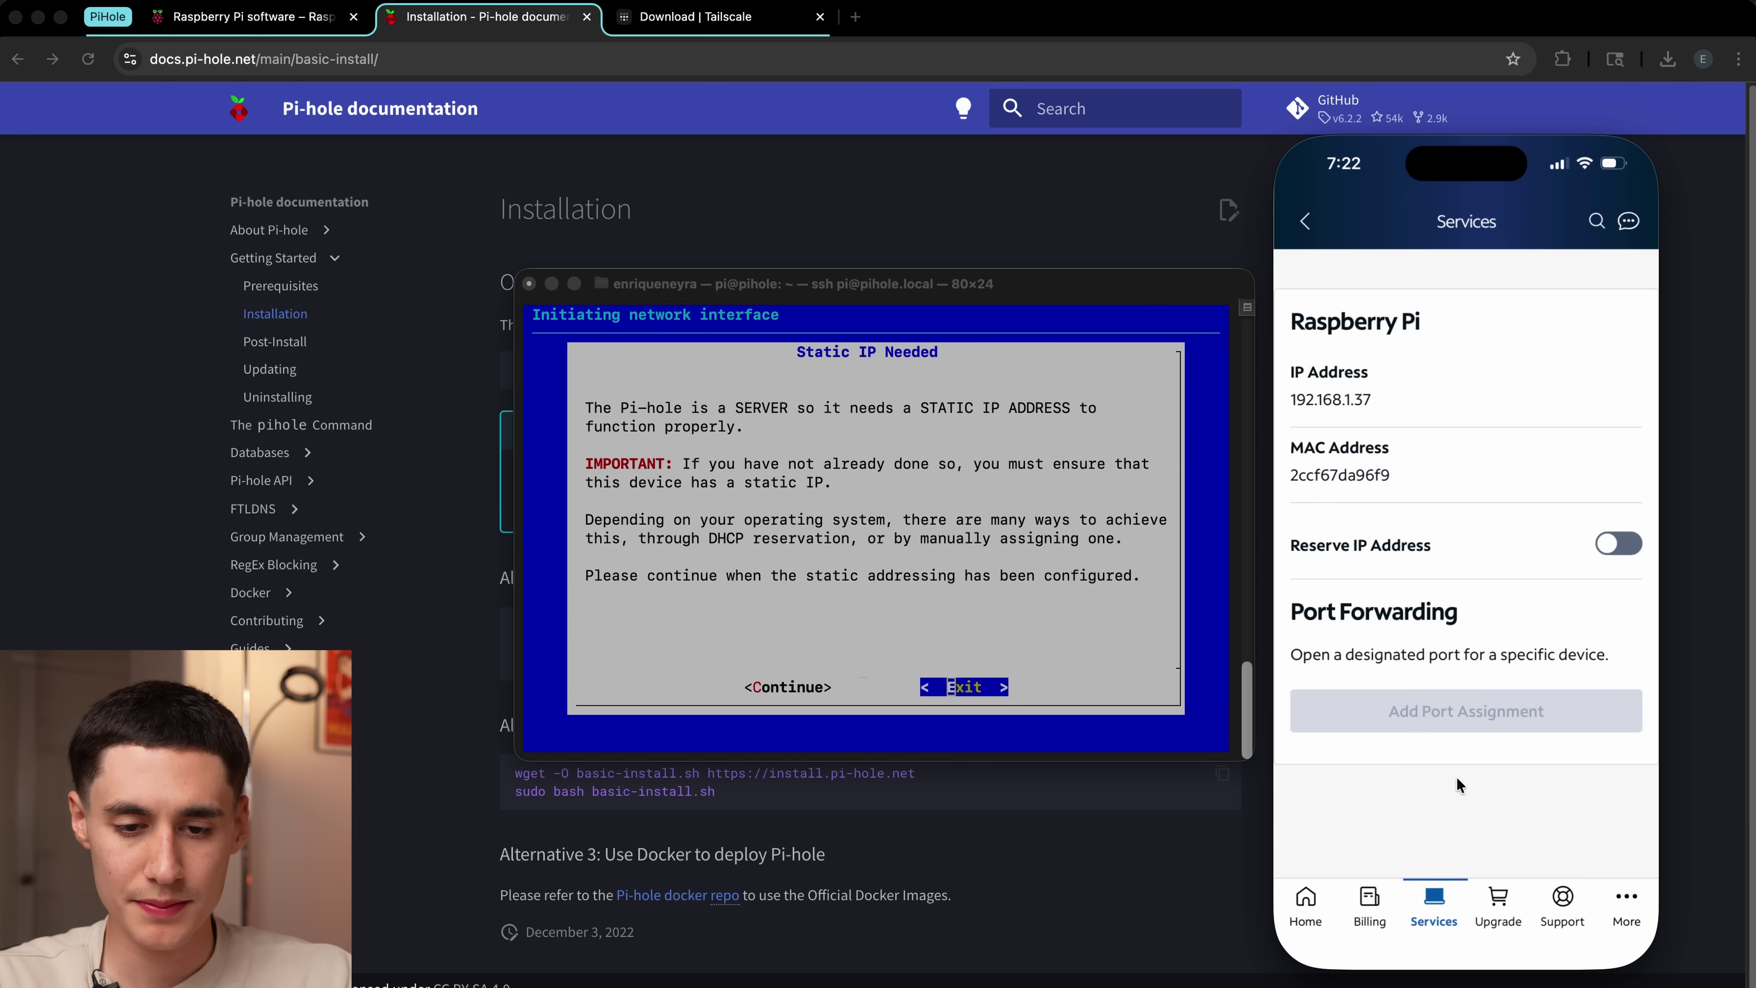
pyautogui.click(1613, 545)
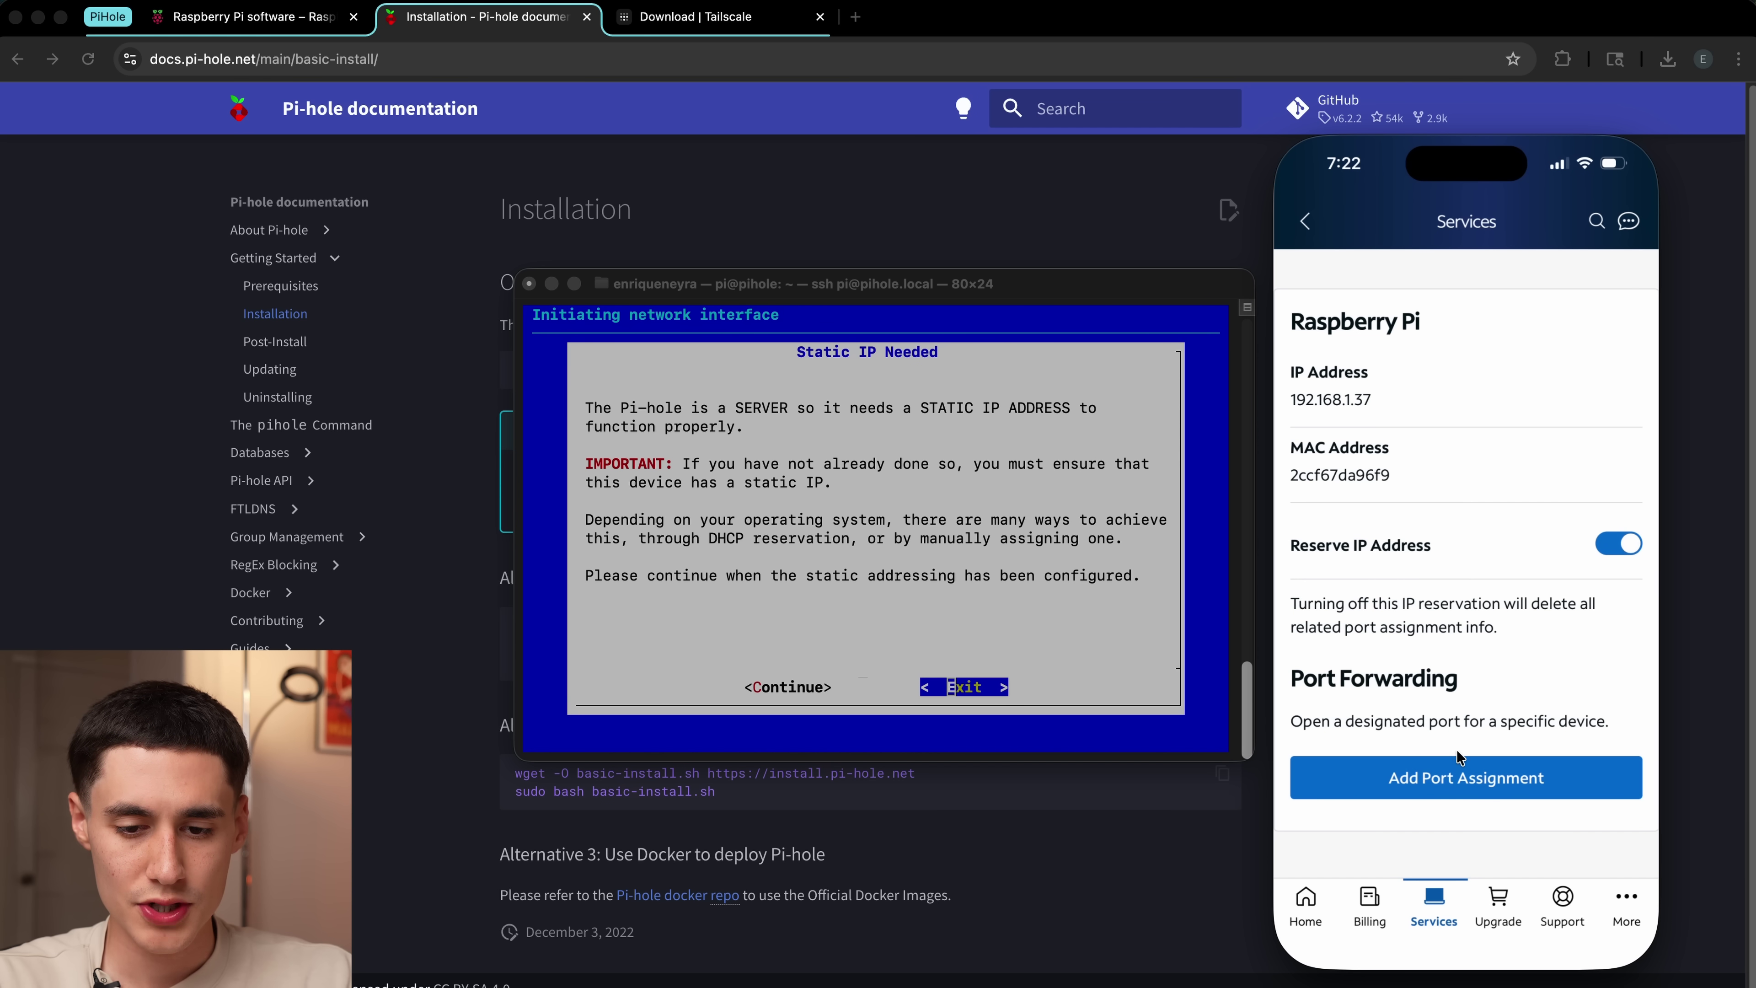
# Step: Confirm the Pi is listed as a reserved device, then continue past the static IP notice
pyautogui.click(1306, 221)
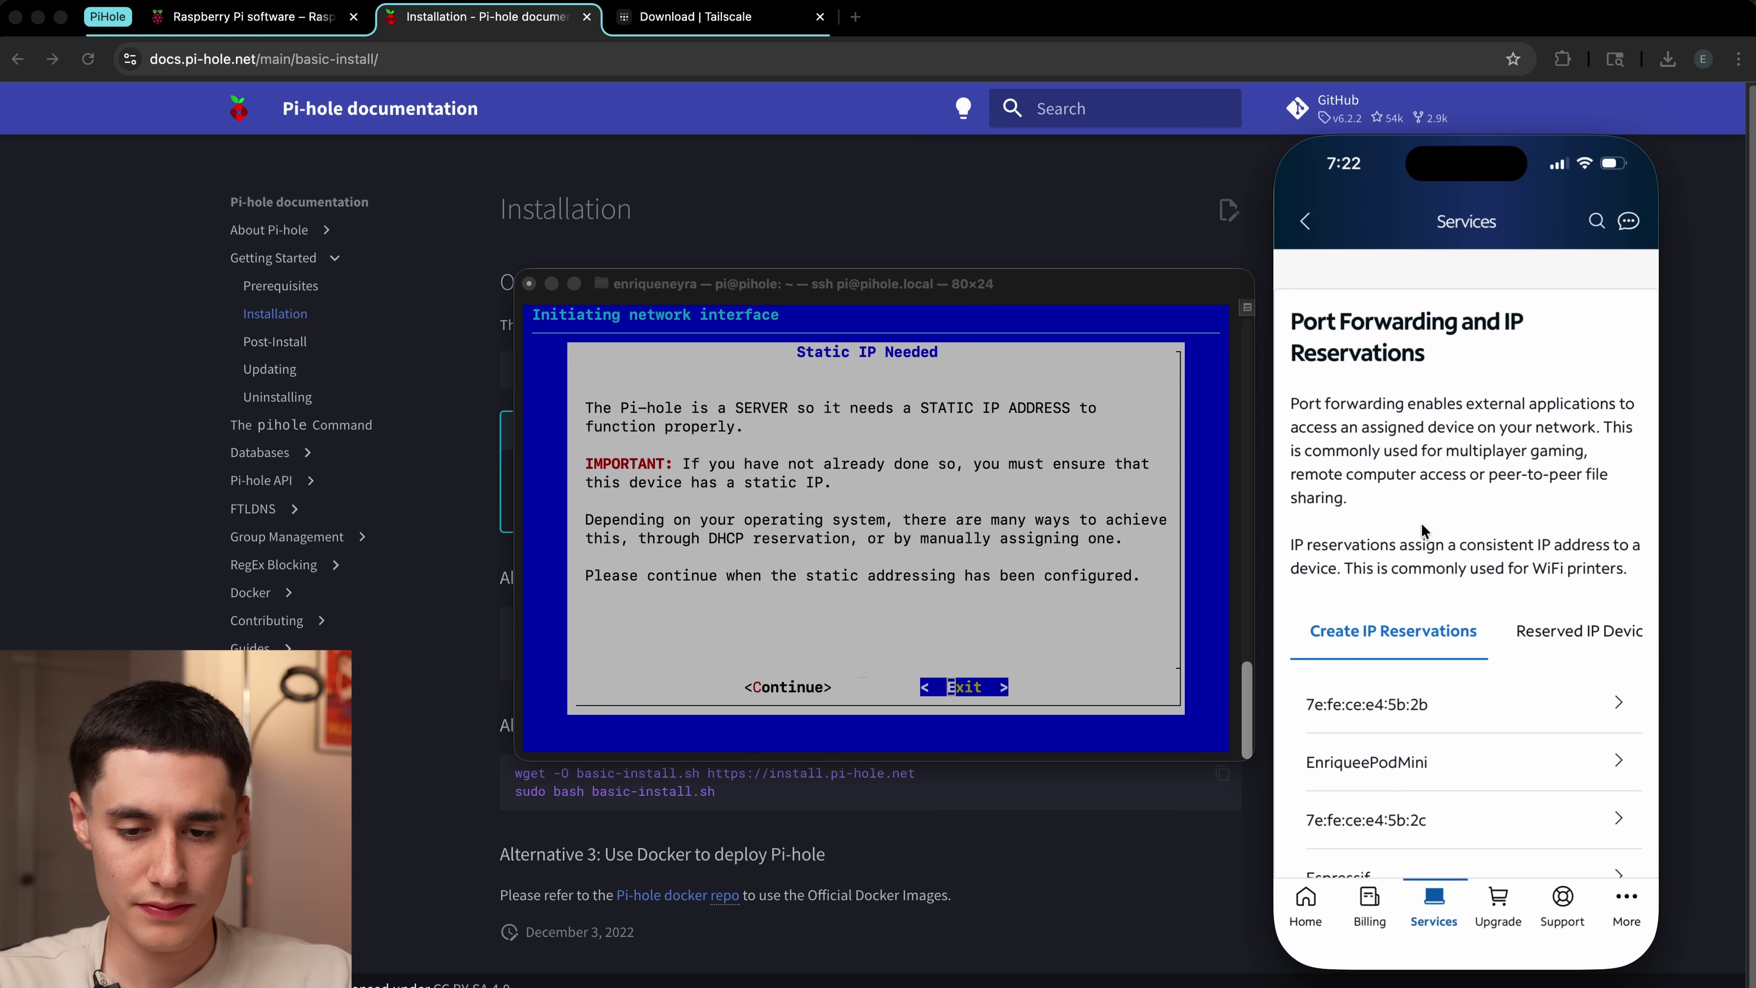
pyautogui.click(1592, 642)
pyautogui.click(1325, 707)
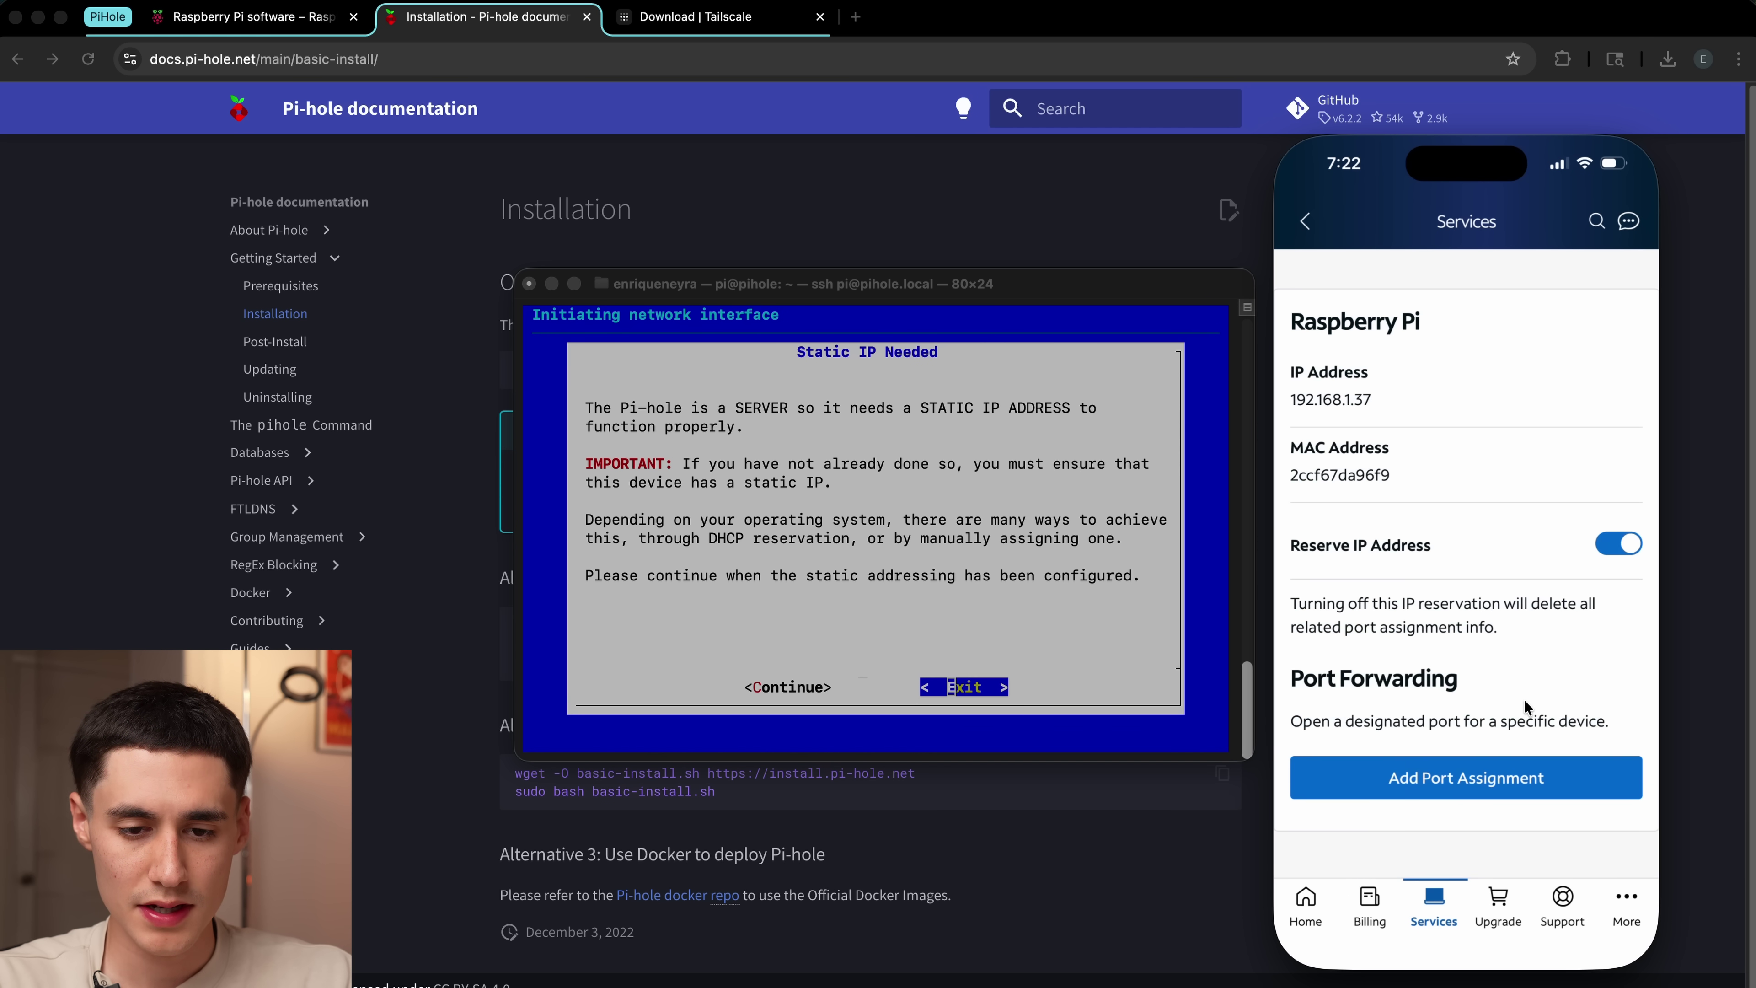
pyautogui.click(757, 764)
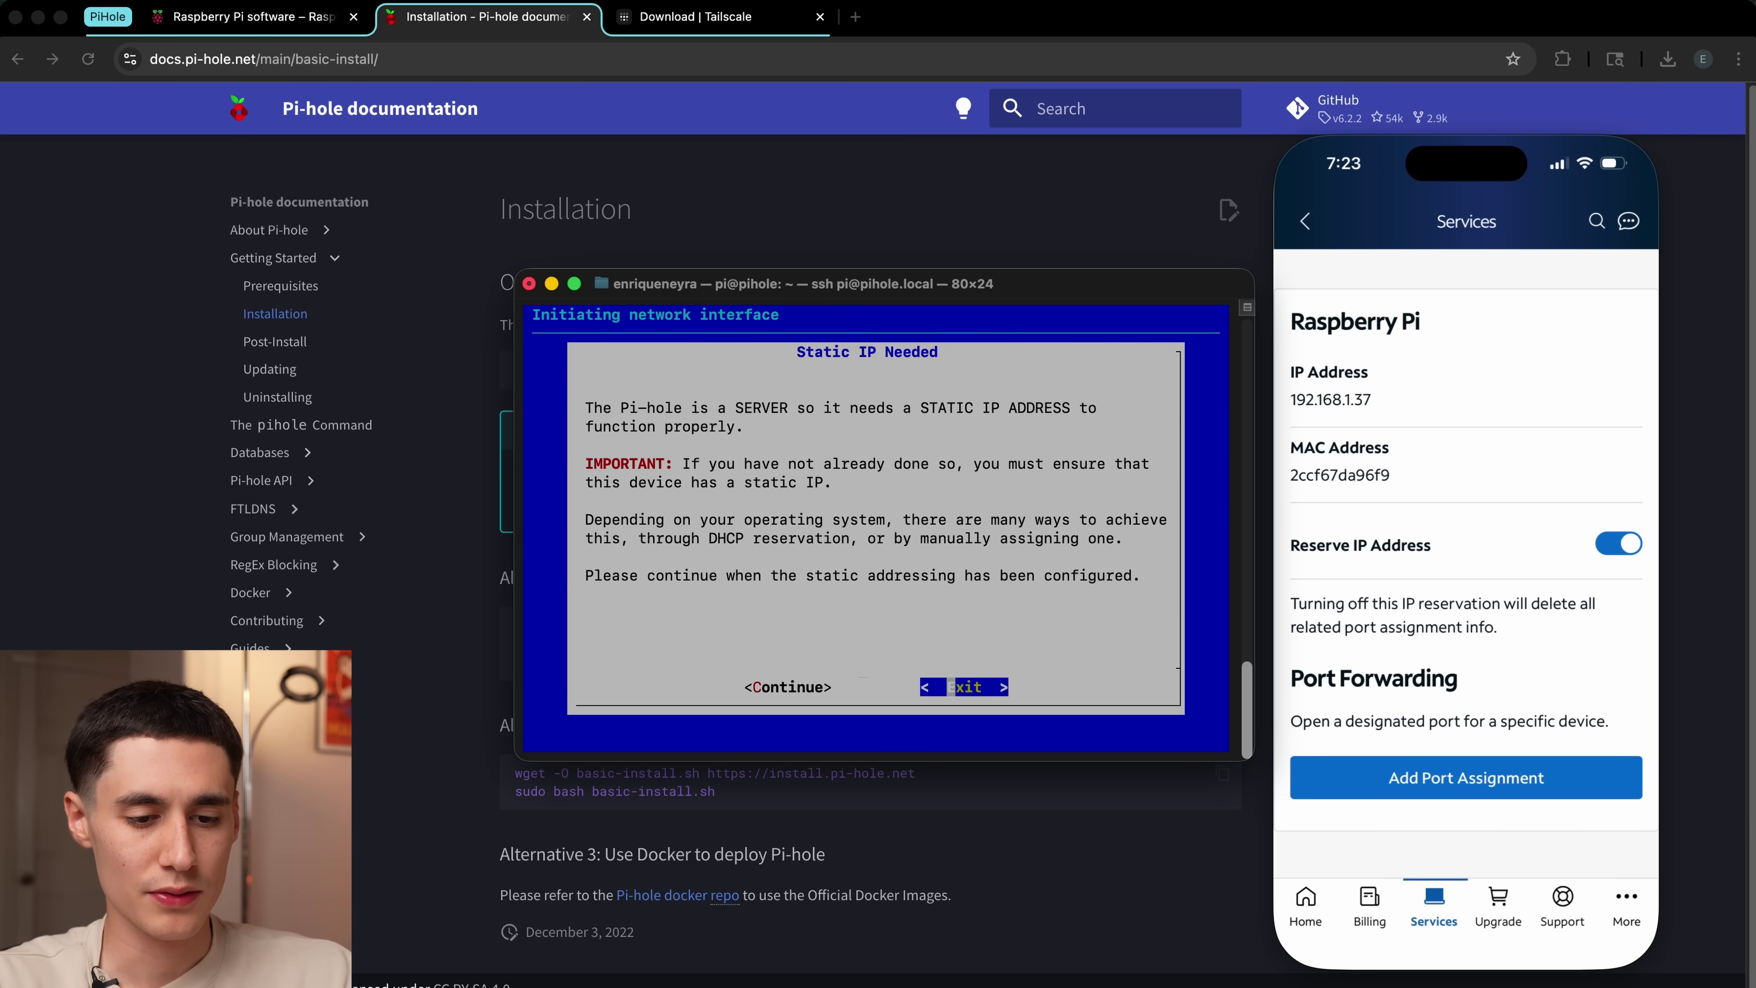
pyautogui.press('Left')
# Step: Continue past the static IP notice and choose Cloudflare (DNSSEC) as upstream DNS
pyautogui.press('Return')
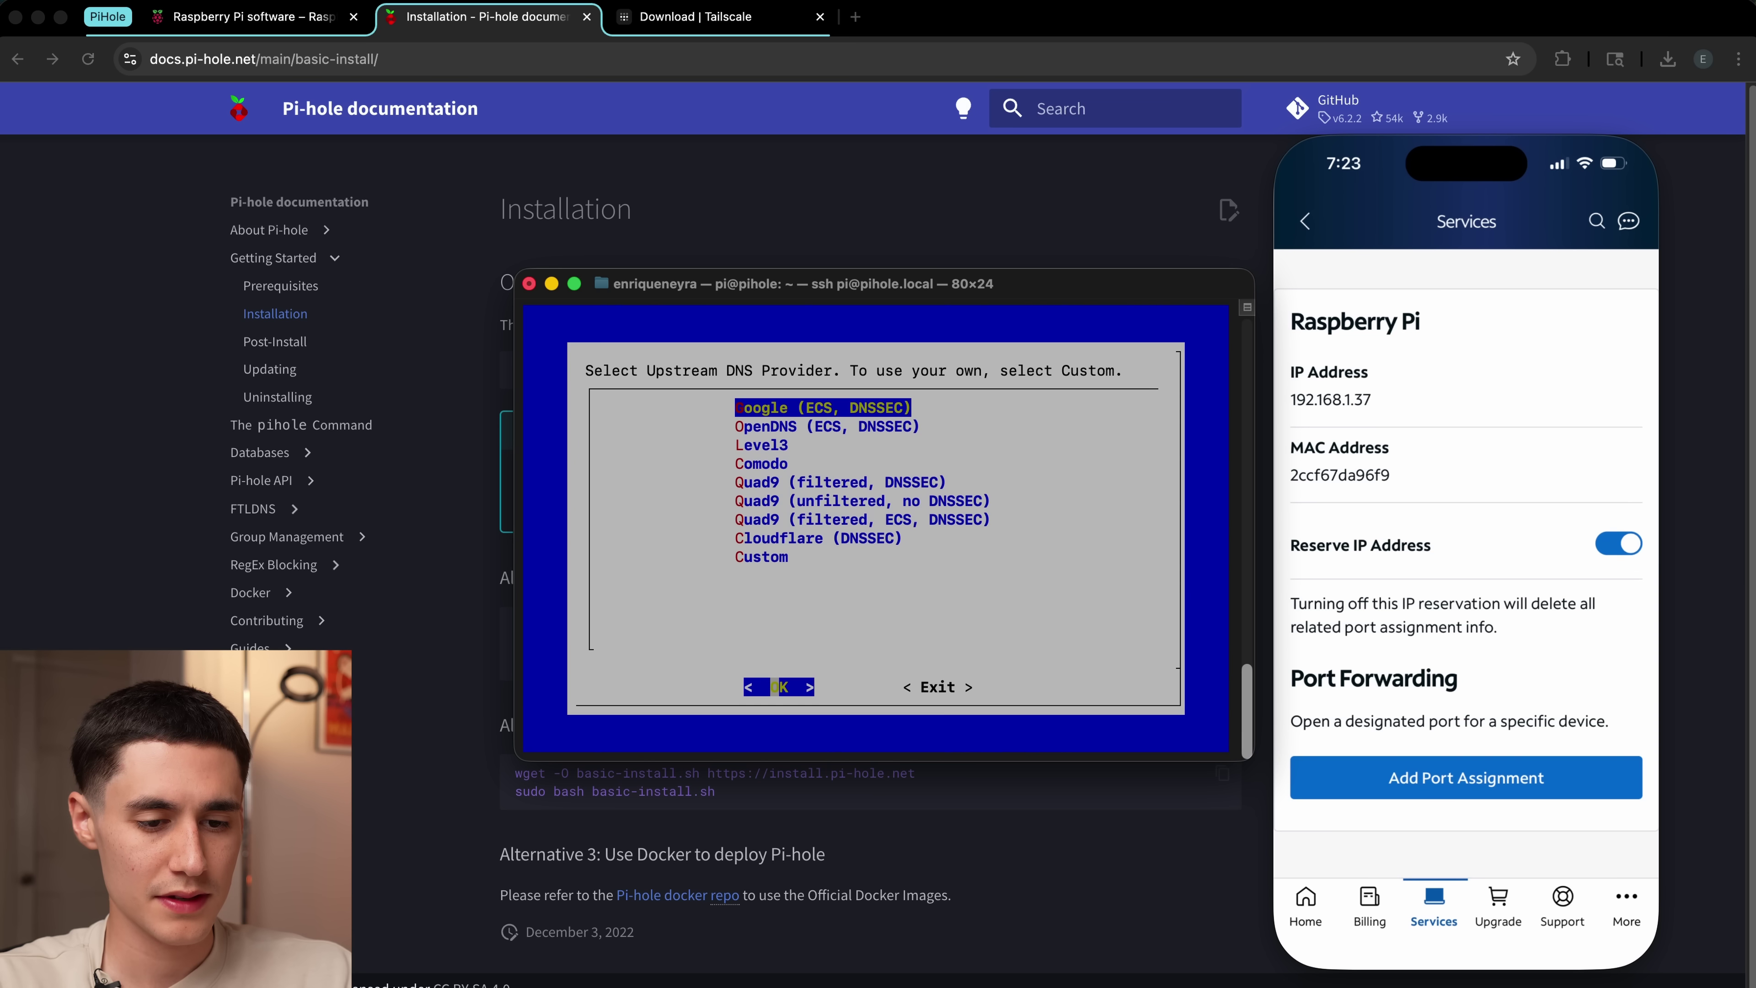
pyautogui.press('Down')
pyautogui.press('Down')
pyautogui.press('Down')
pyautogui.press('Down')
pyautogui.press('Down')
pyautogui.press('Down')
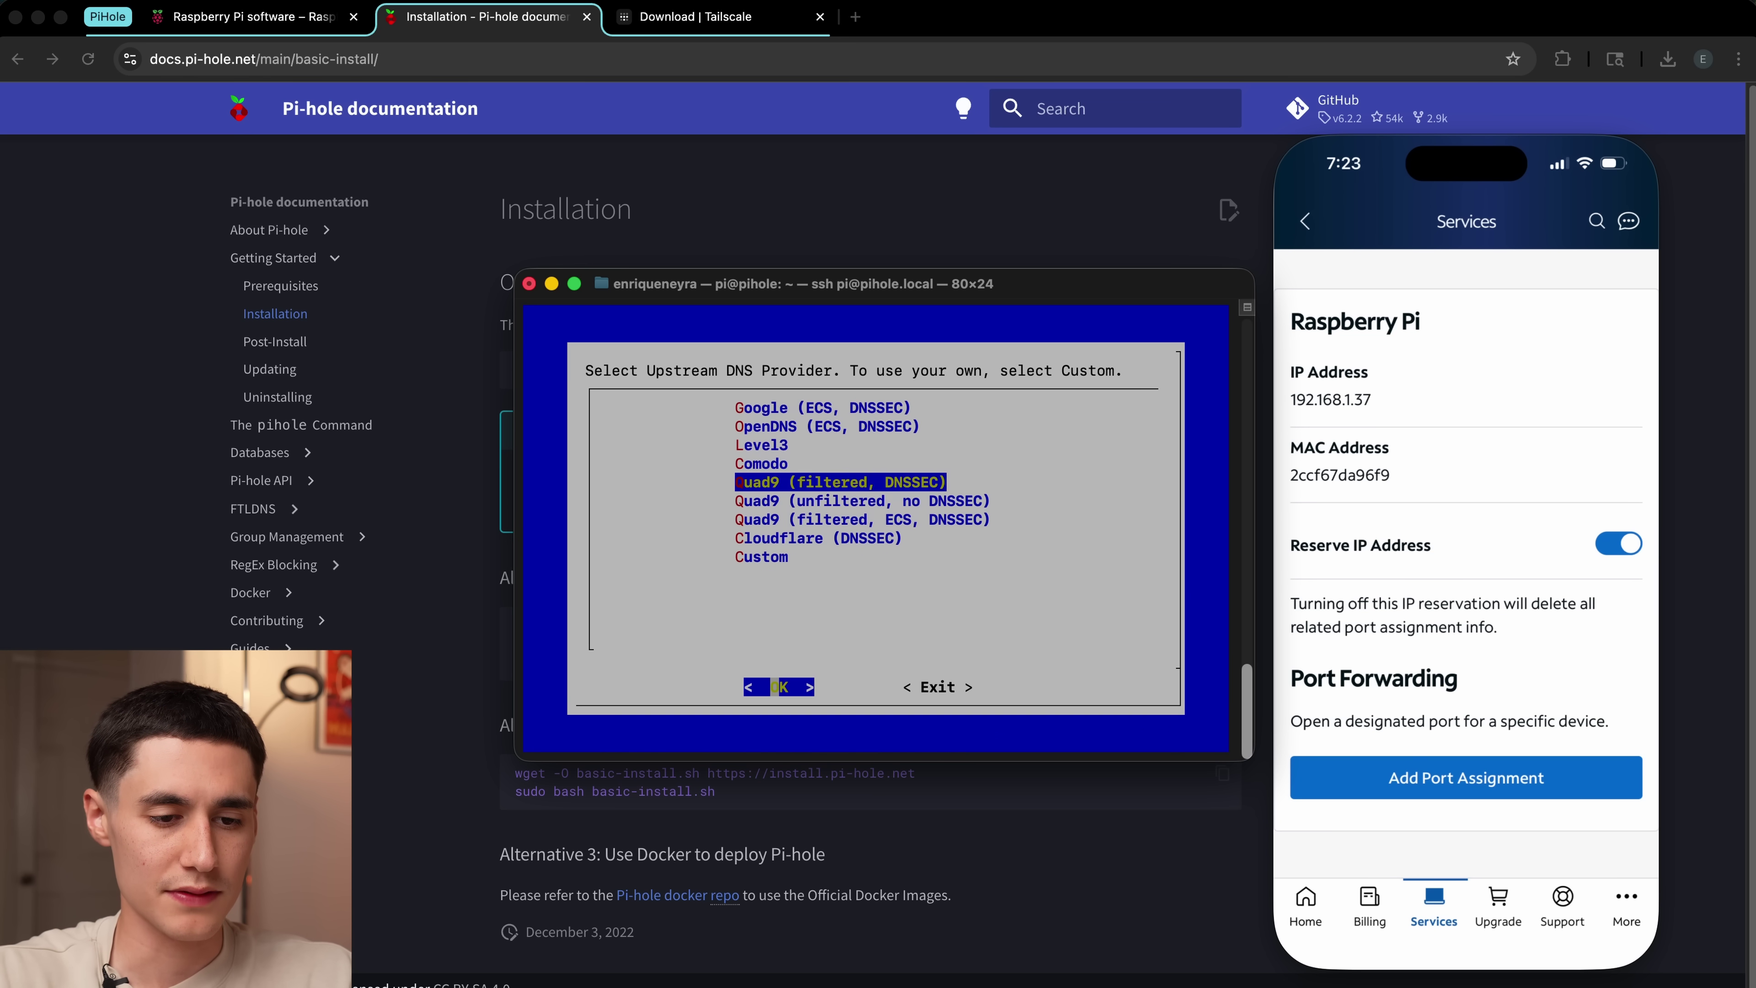
pyautogui.press('Down')
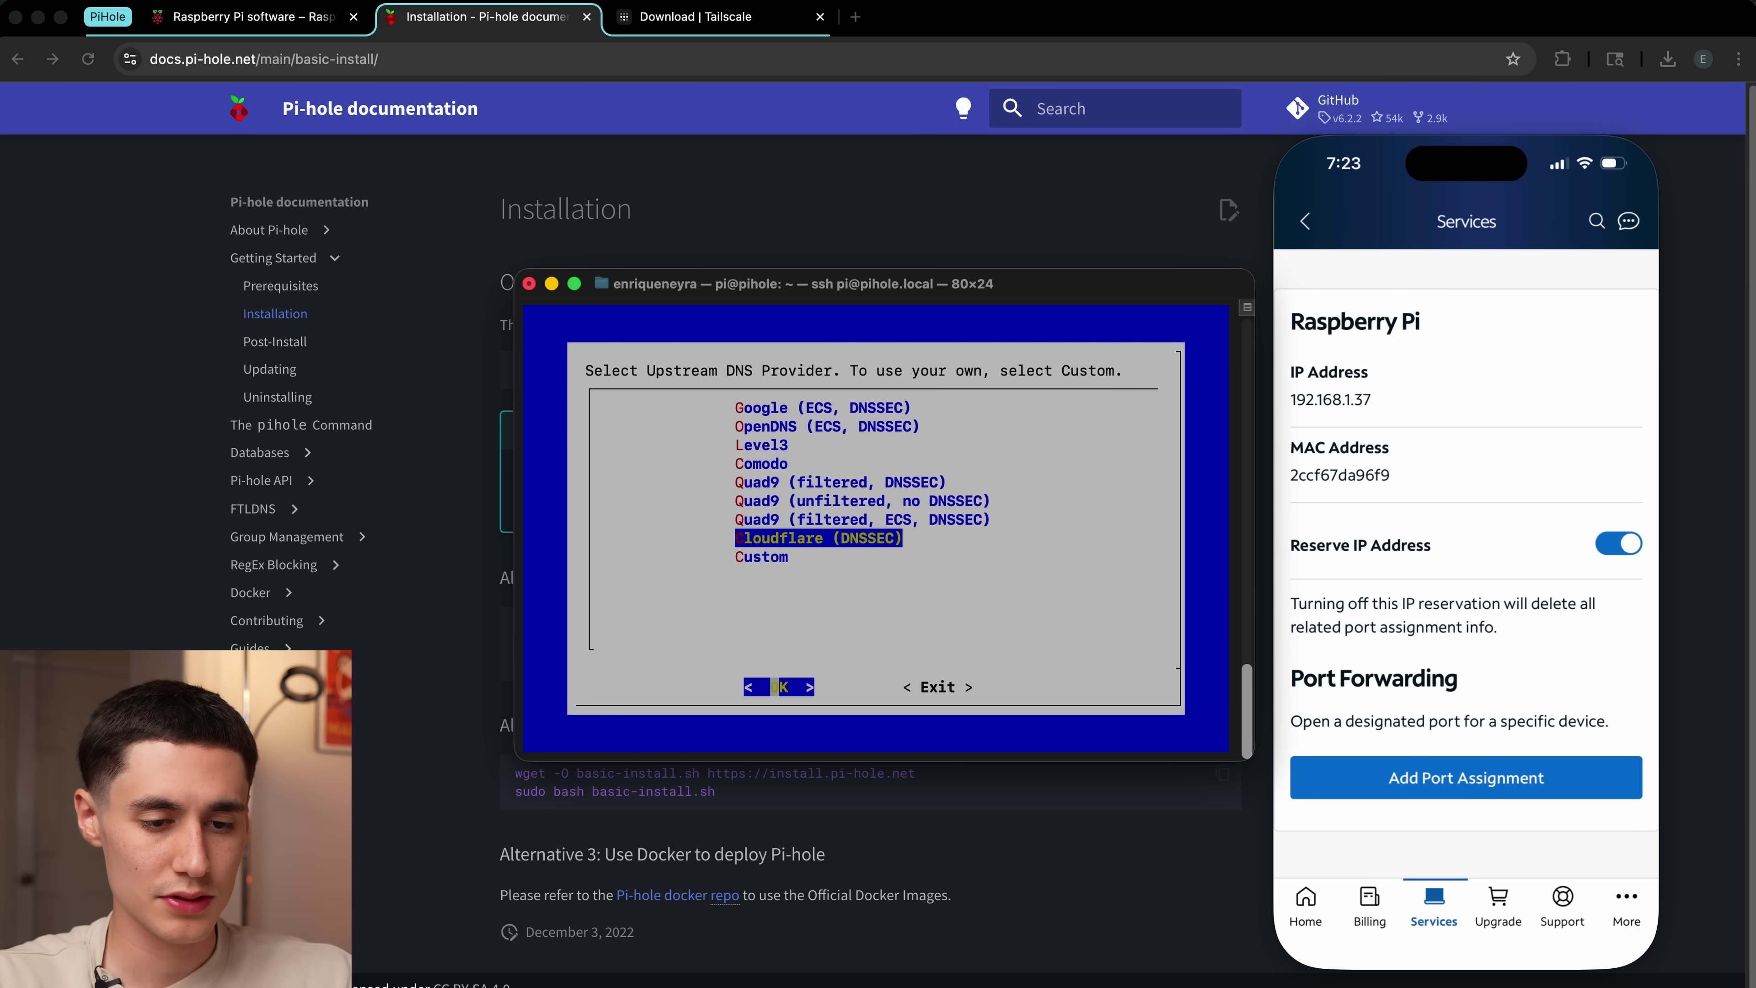
pyautogui.press('Return')
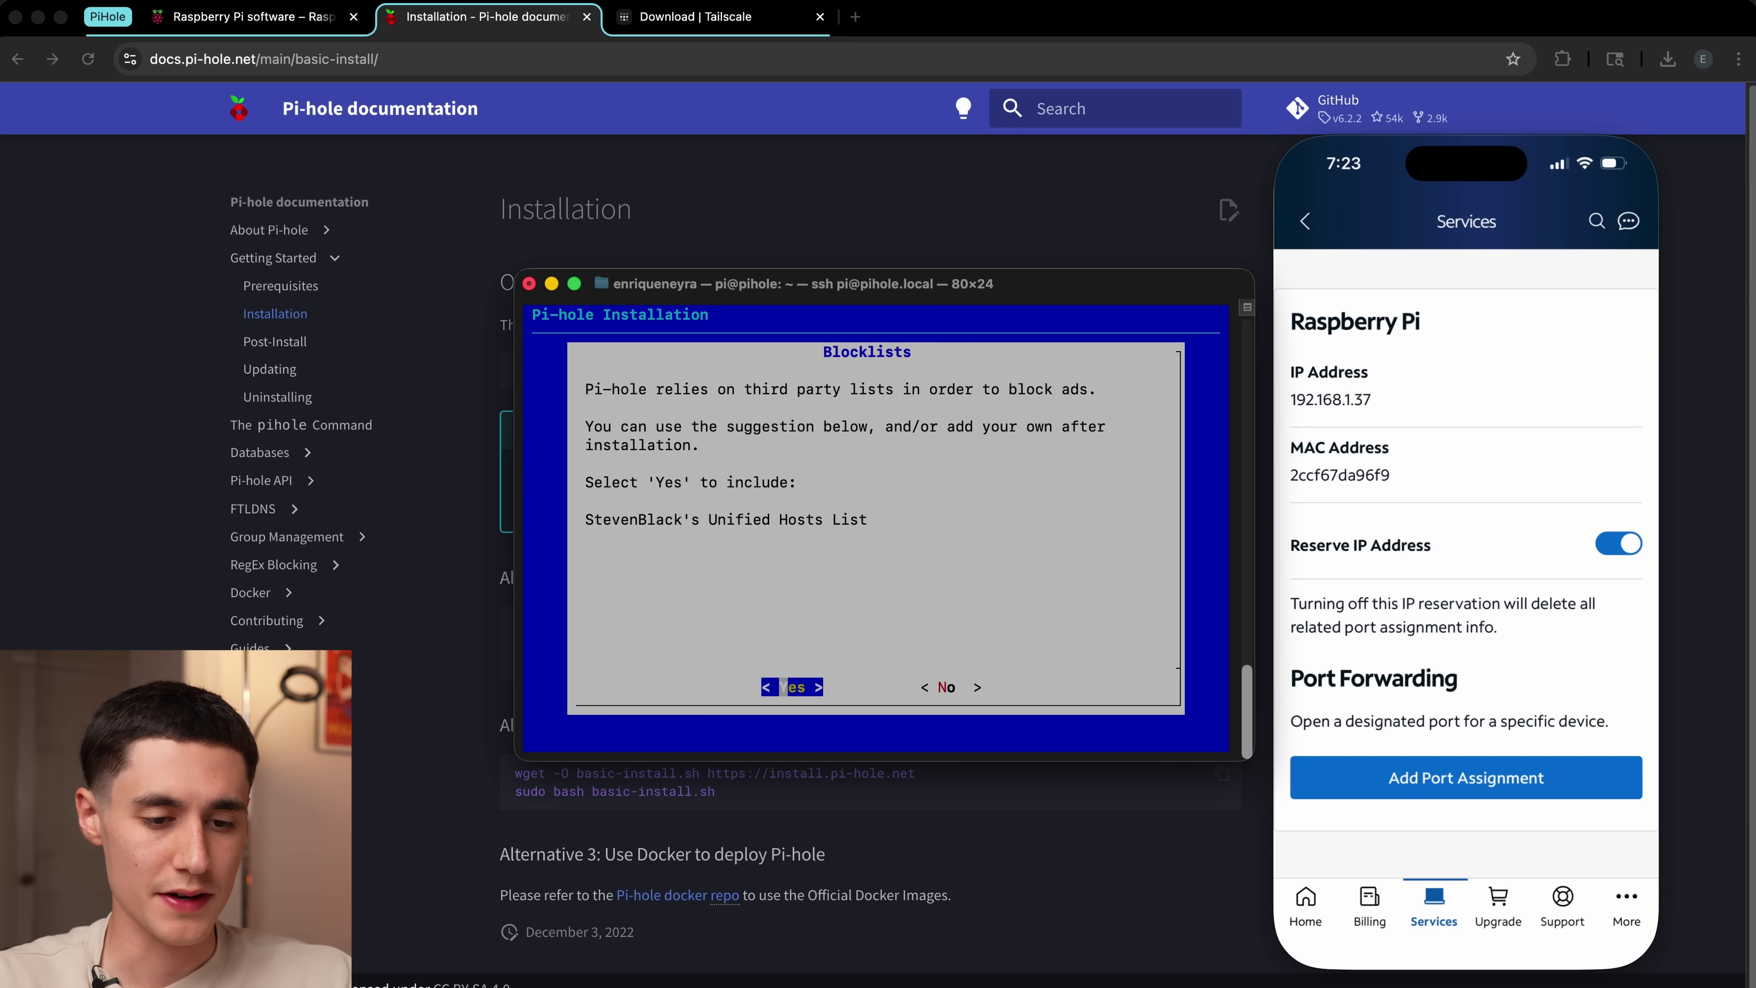
# Step: Include StevenBlack's Unified Hosts List, enable query logging, and choose Hide domains and clients privacy mode
pyautogui.press('Return')
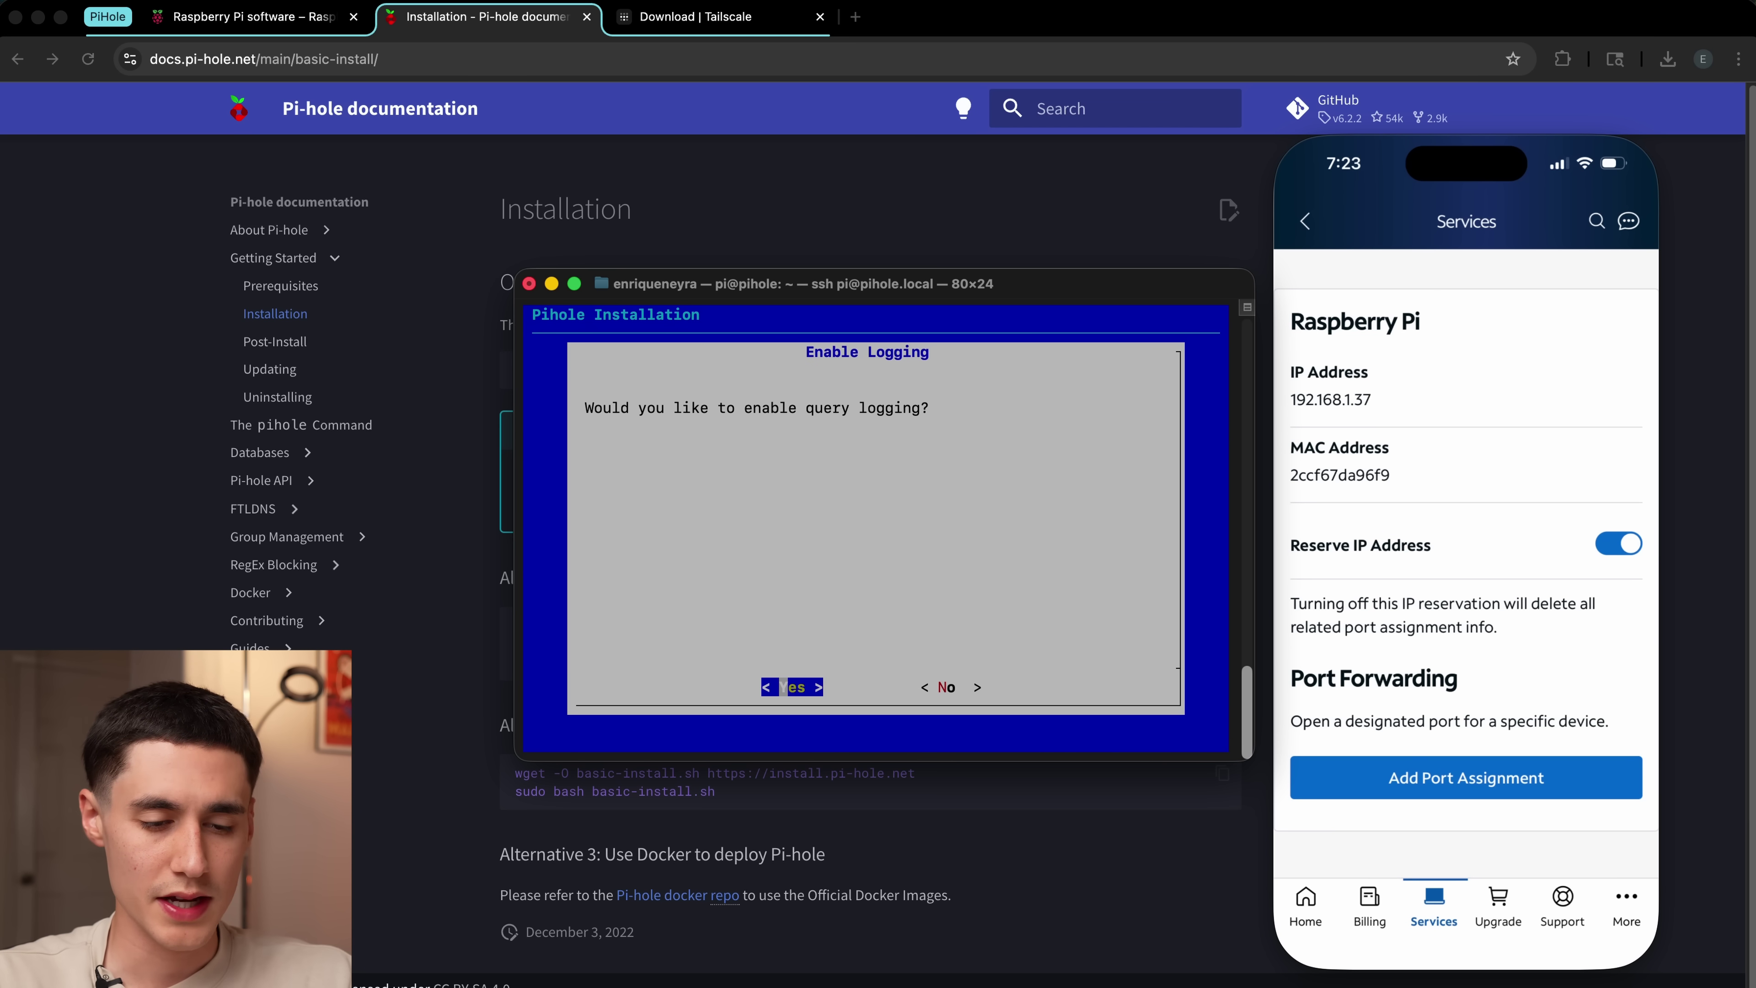
pyautogui.press('Return')
pyautogui.press('Down')
pyautogui.press('Down')
pyautogui.press('Down')
pyautogui.press('Up')
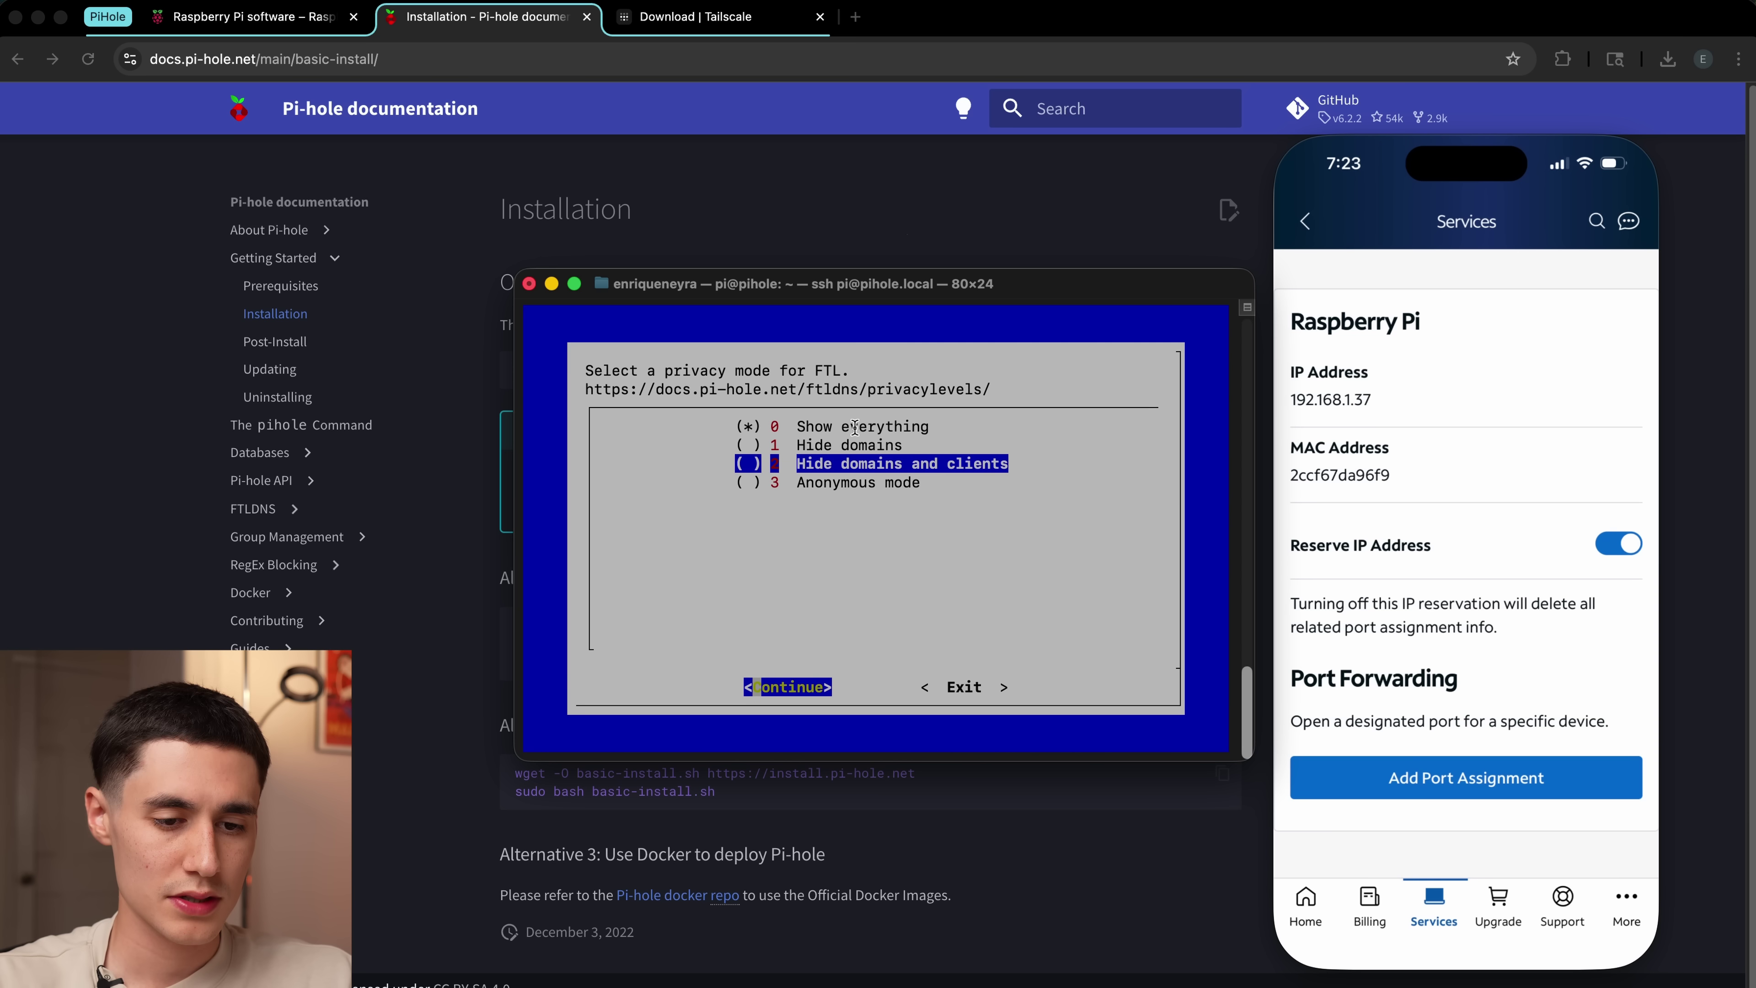
pyautogui.press('space')
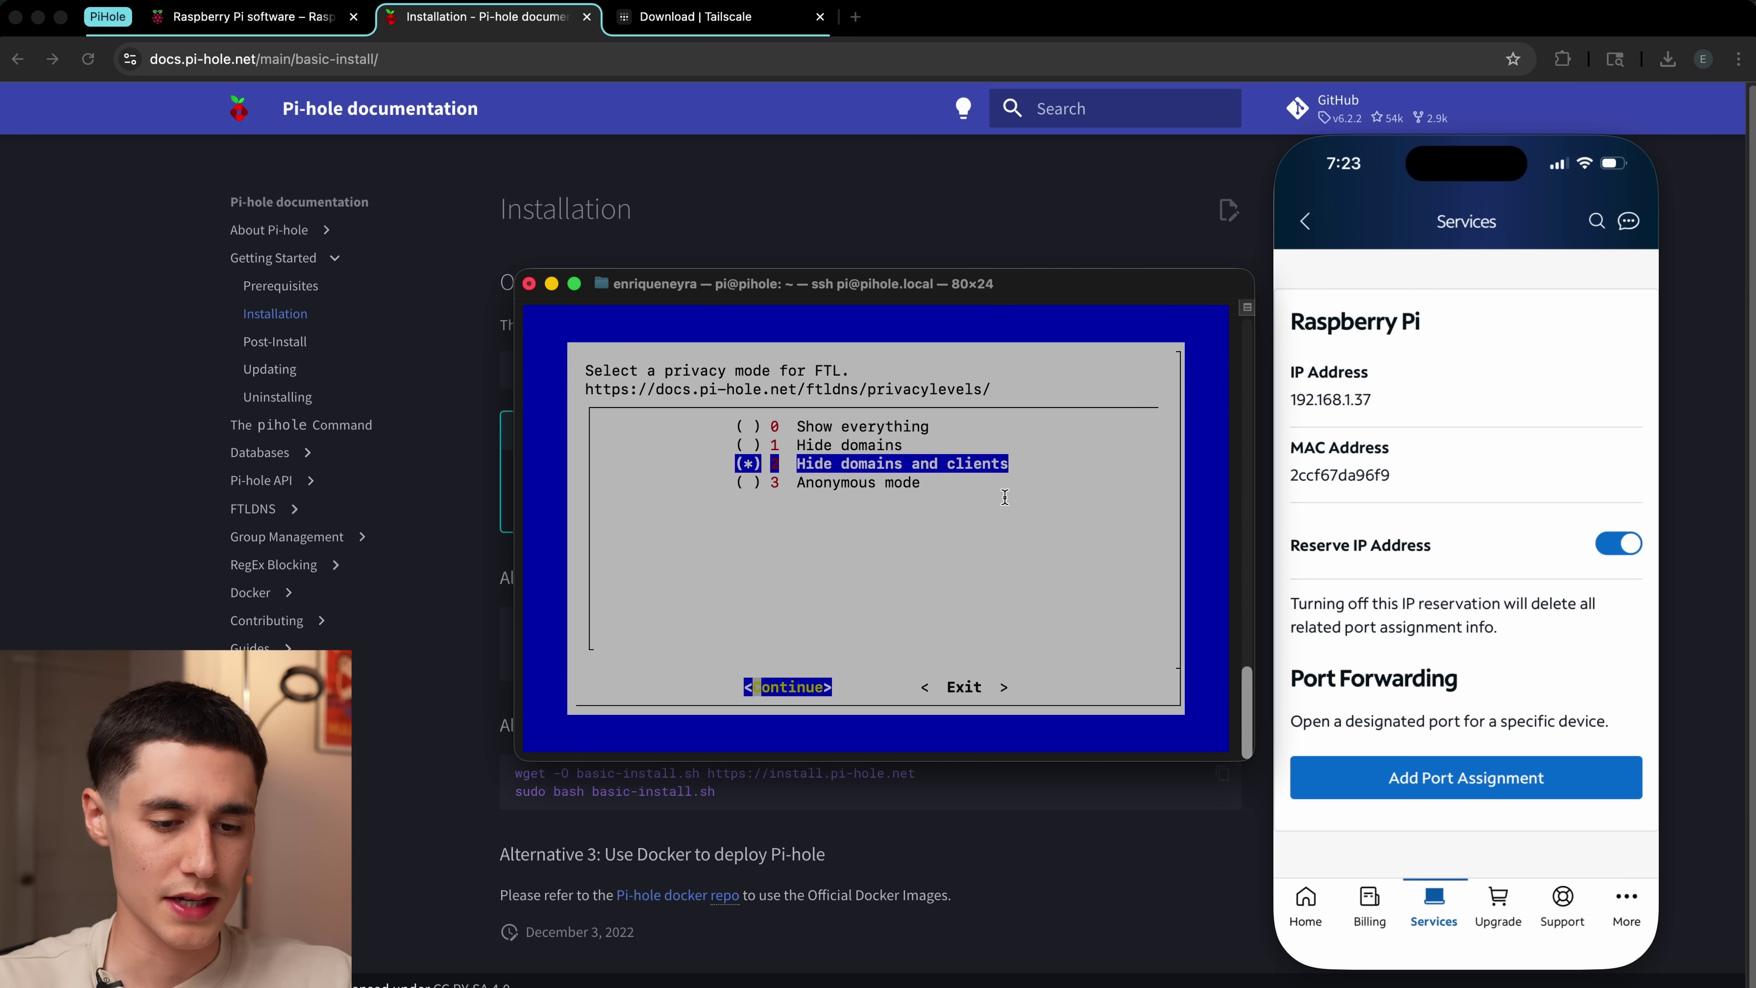
pyautogui.press('Return')
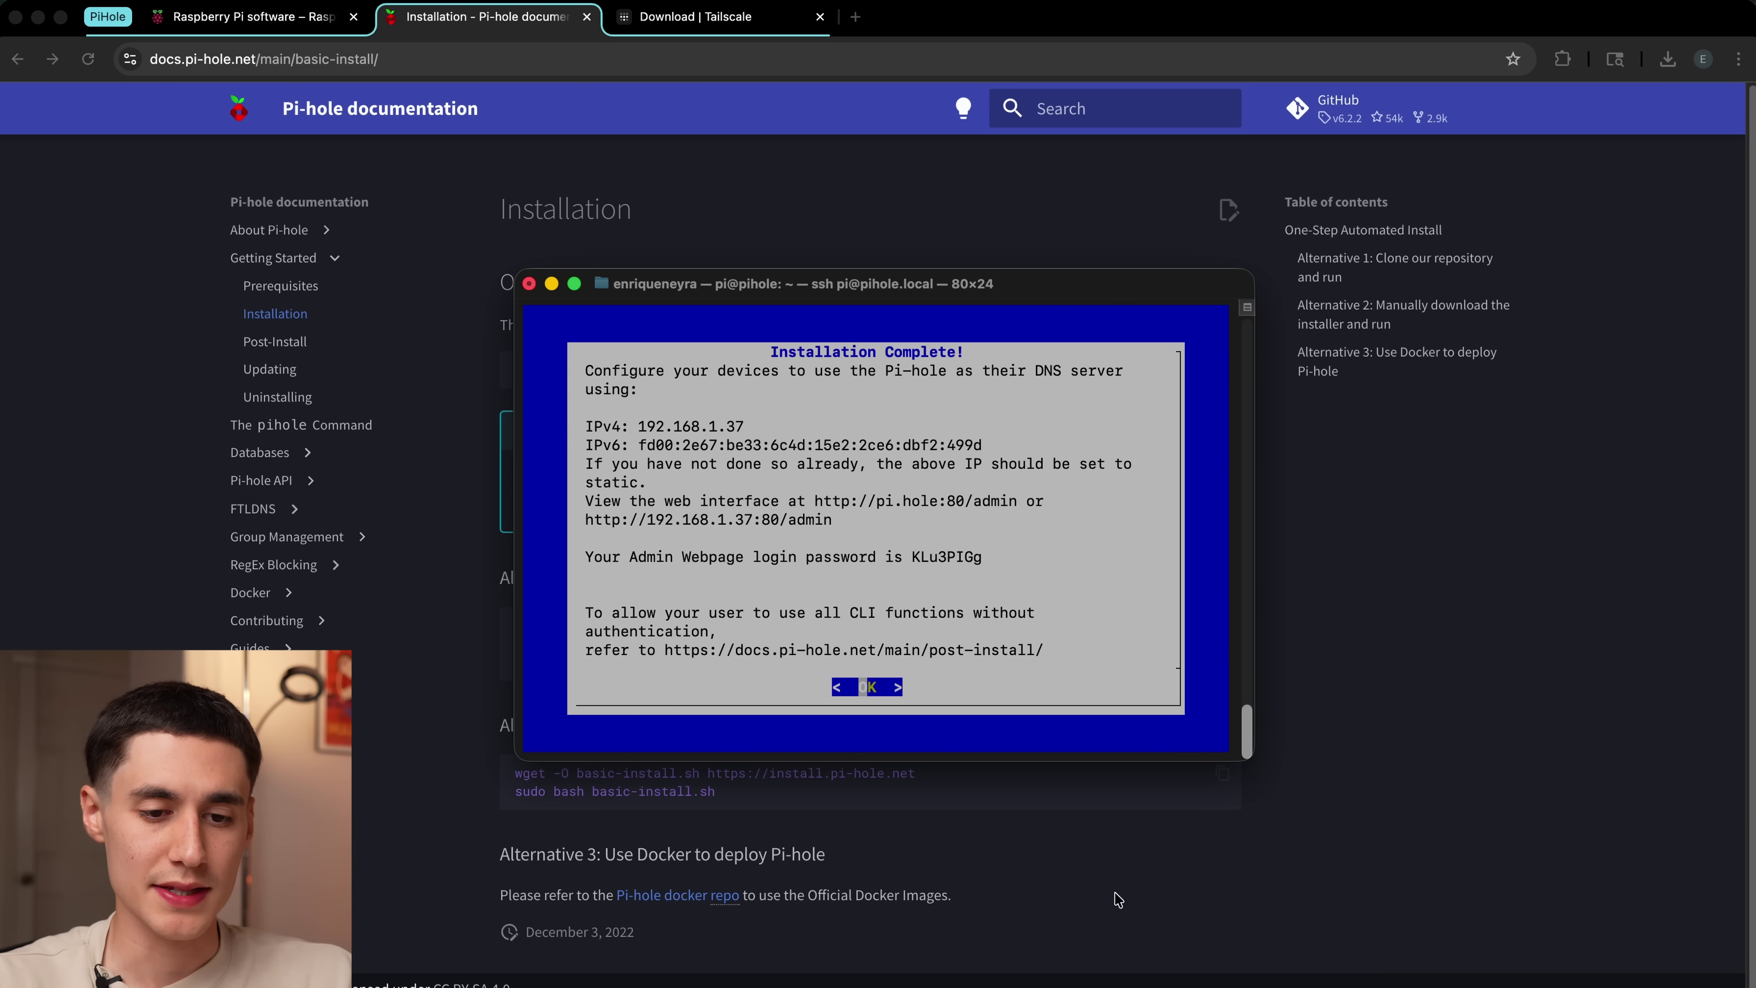
pyautogui.press('super+Tab')
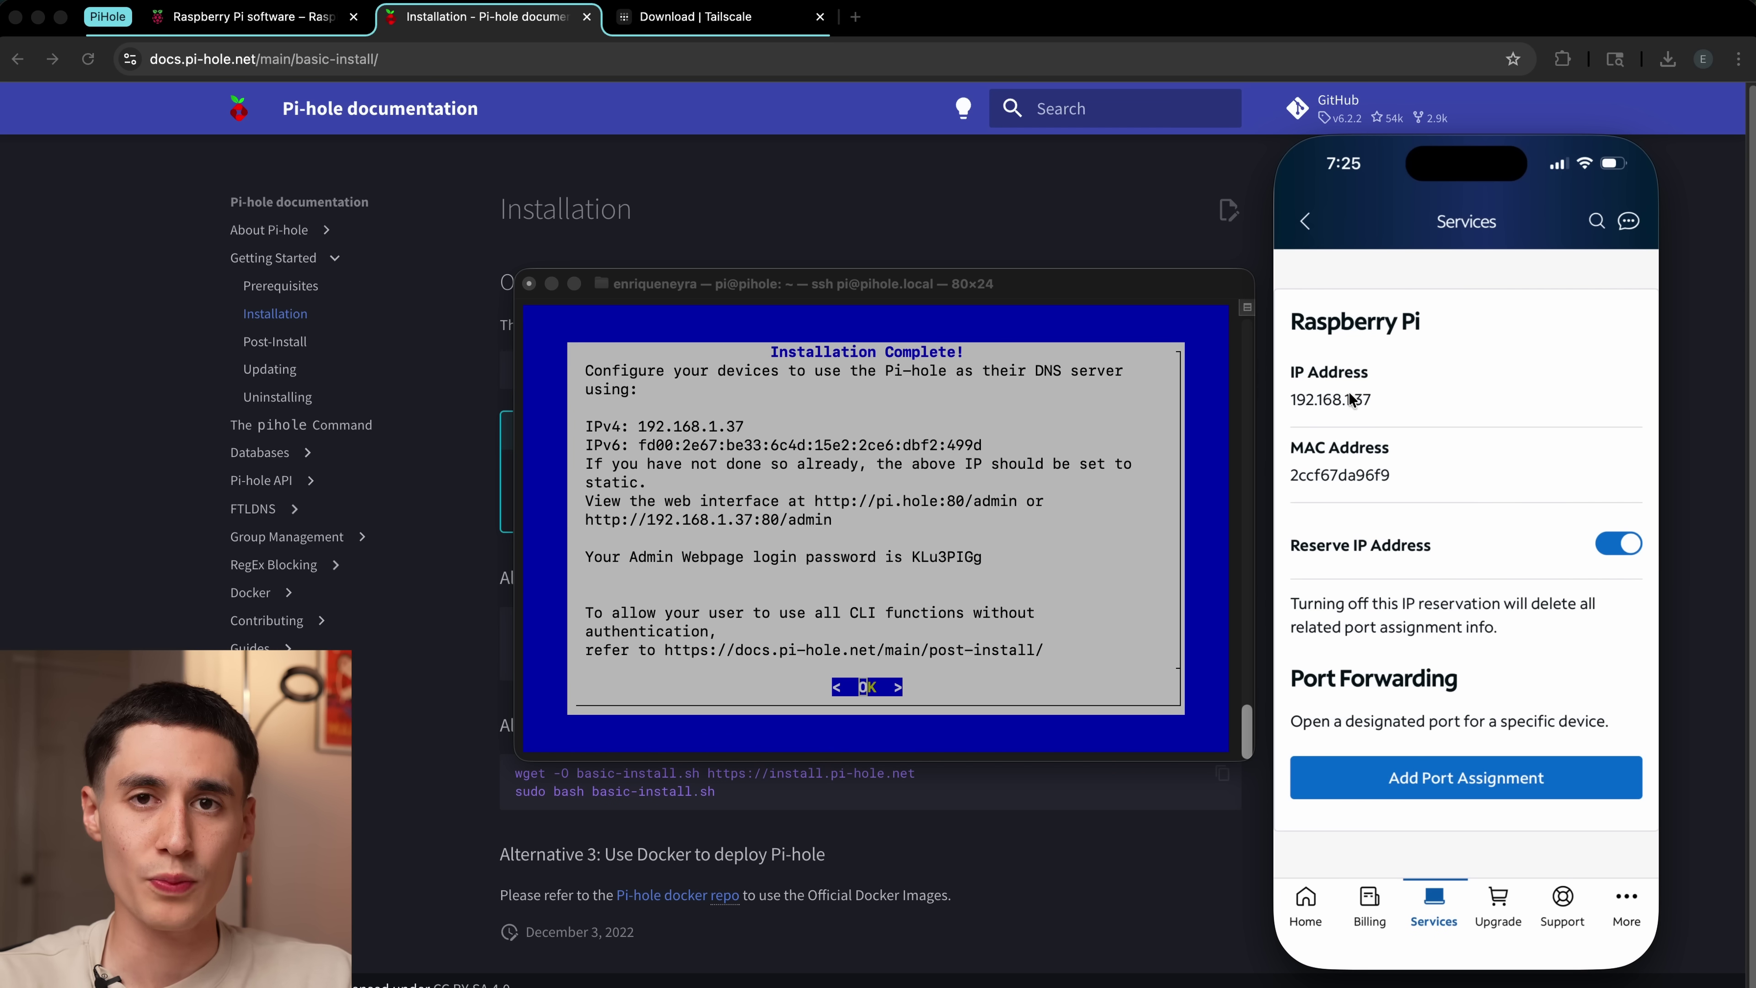
# Step: Set Spectrum's primary DNS server to 192.168.1.37, keeping 71.10.216.2 as secondary
pyautogui.click(1305, 229)
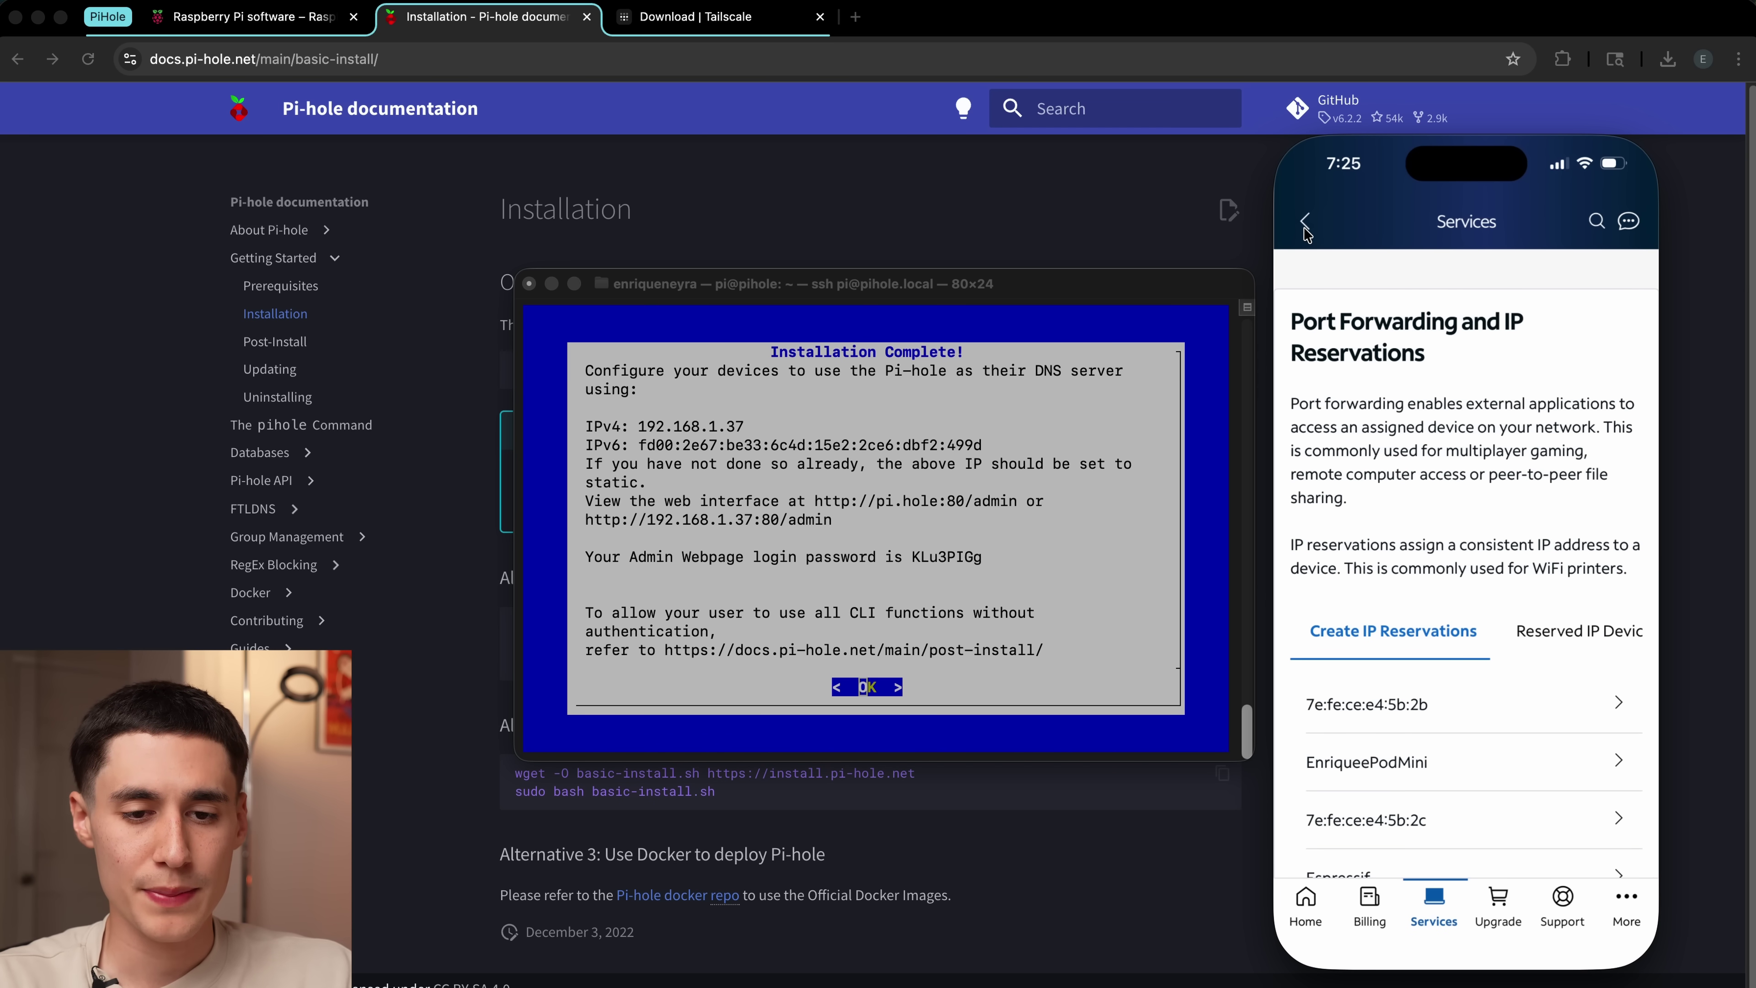
pyautogui.click(1305, 225)
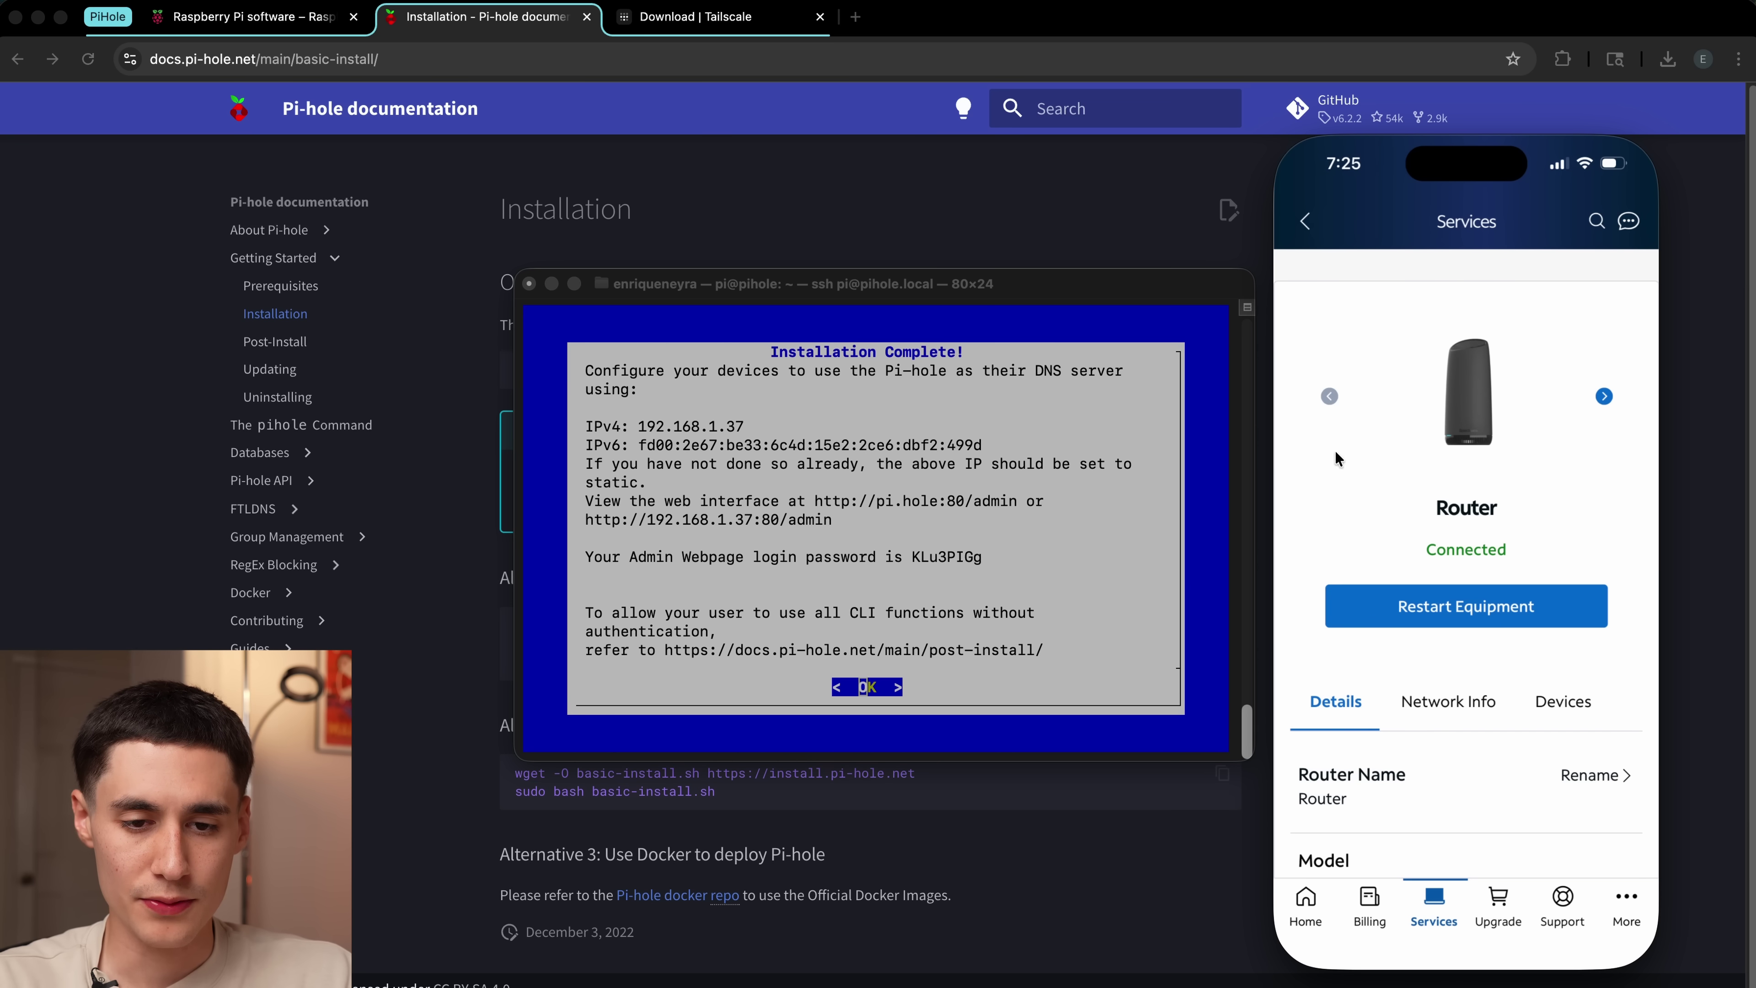
pyautogui.scroll(-10, 1348, 507)
pyautogui.scroll(2, 1347, 508)
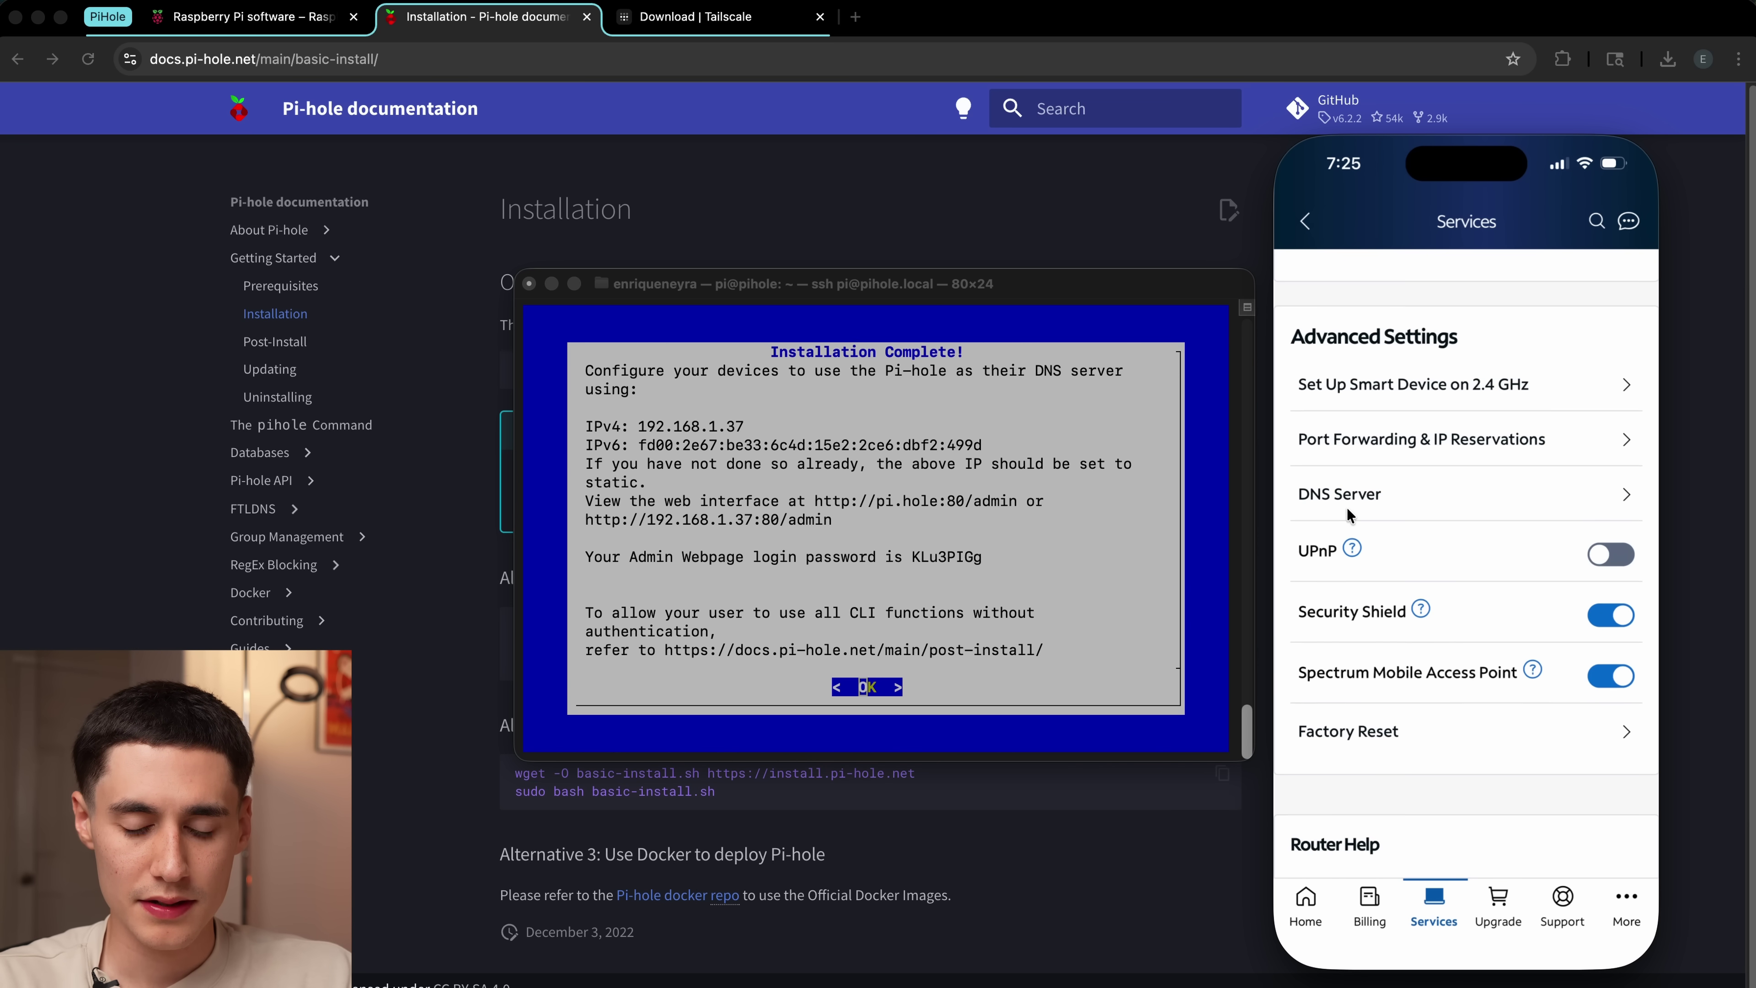
pyautogui.click(1380, 495)
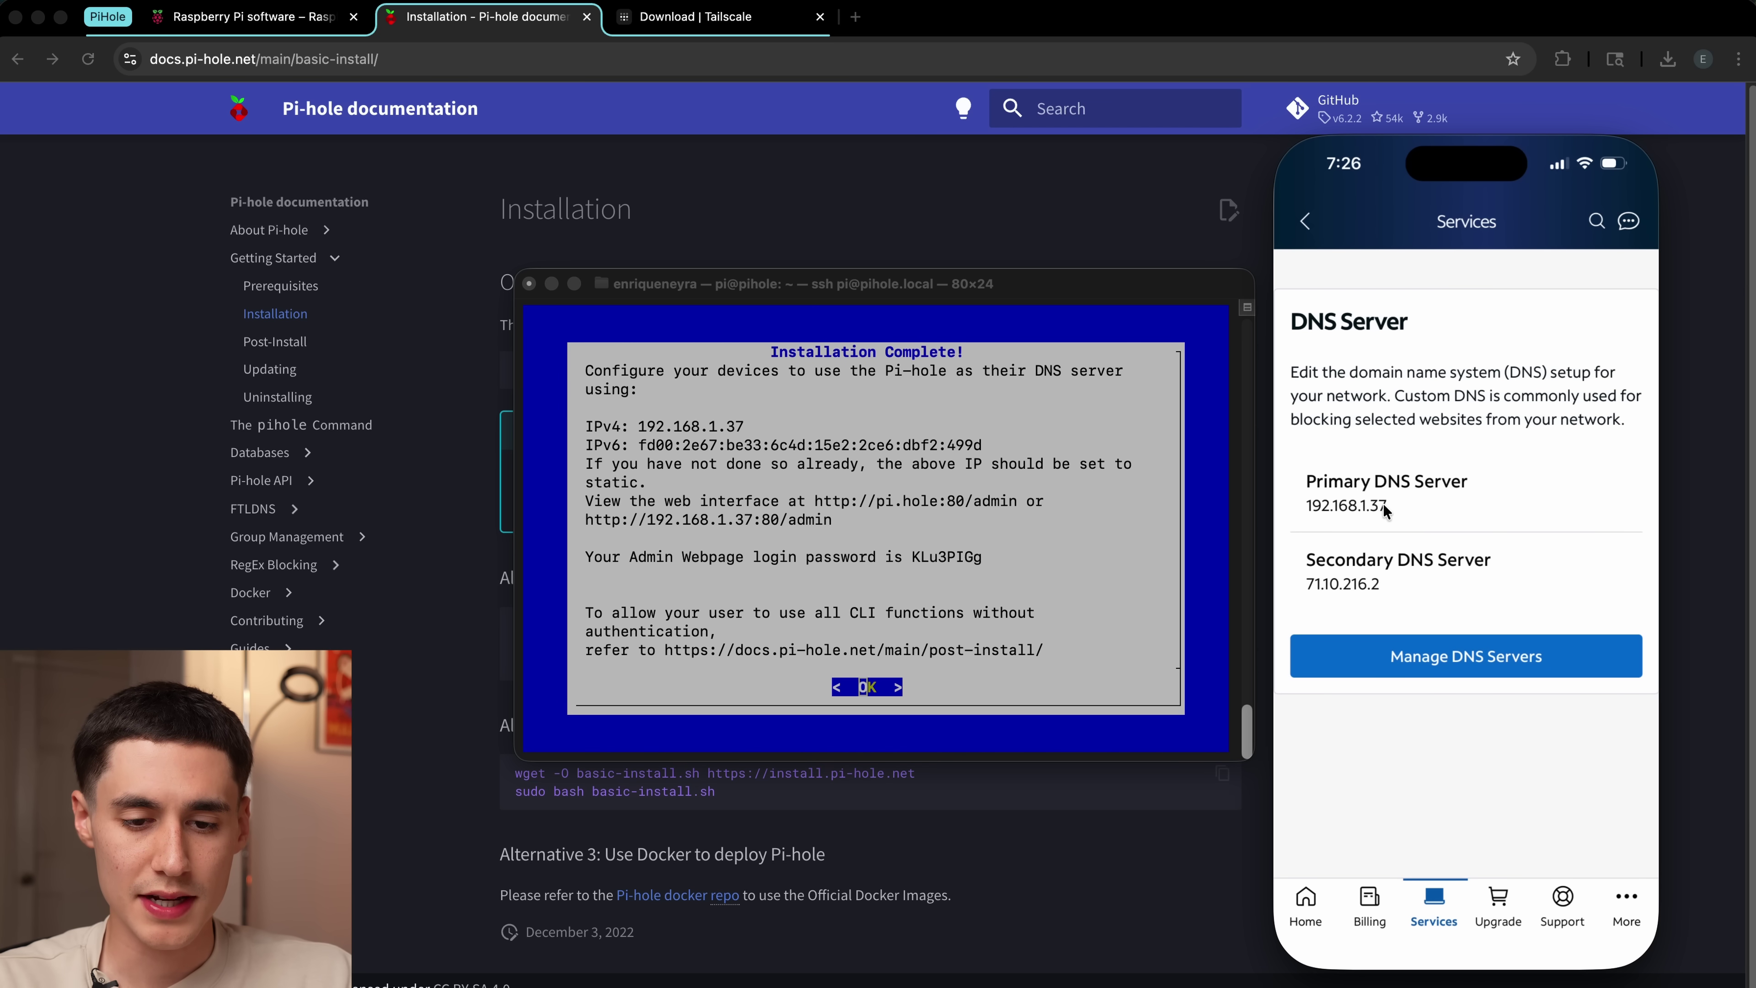
pyautogui.click(1305, 505)
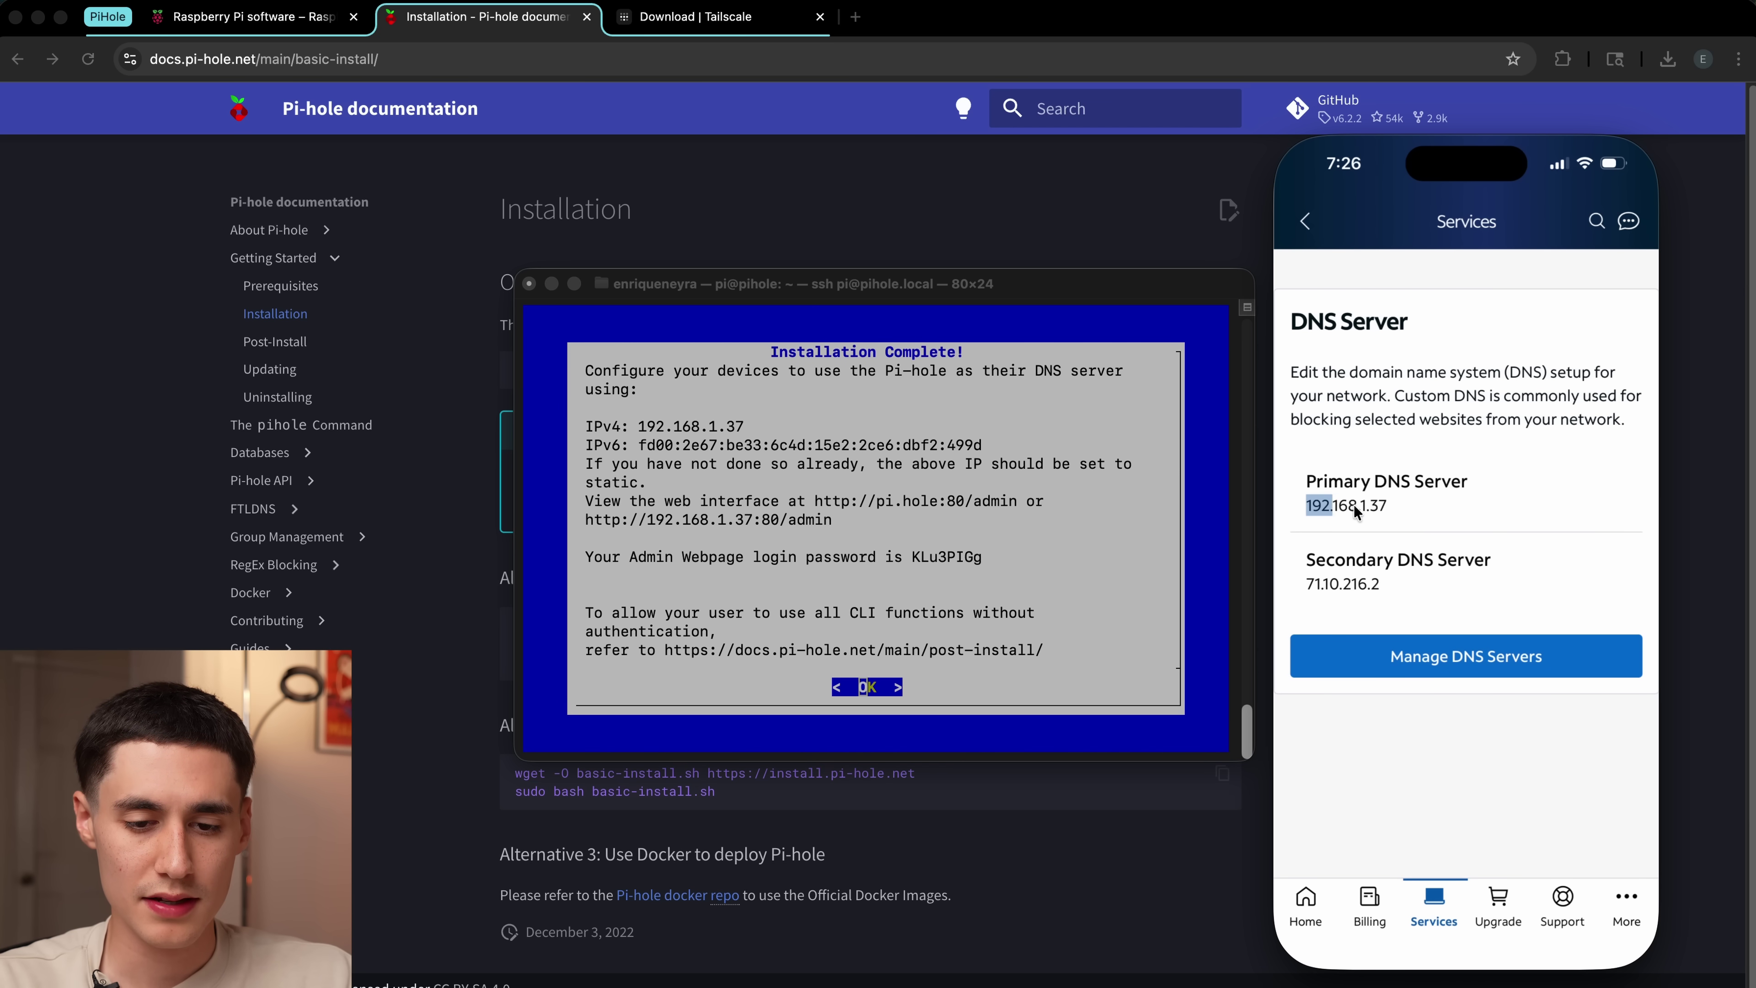
pyautogui.moveTo(1387, 505); pyautogui.dragTo(1325, 505)
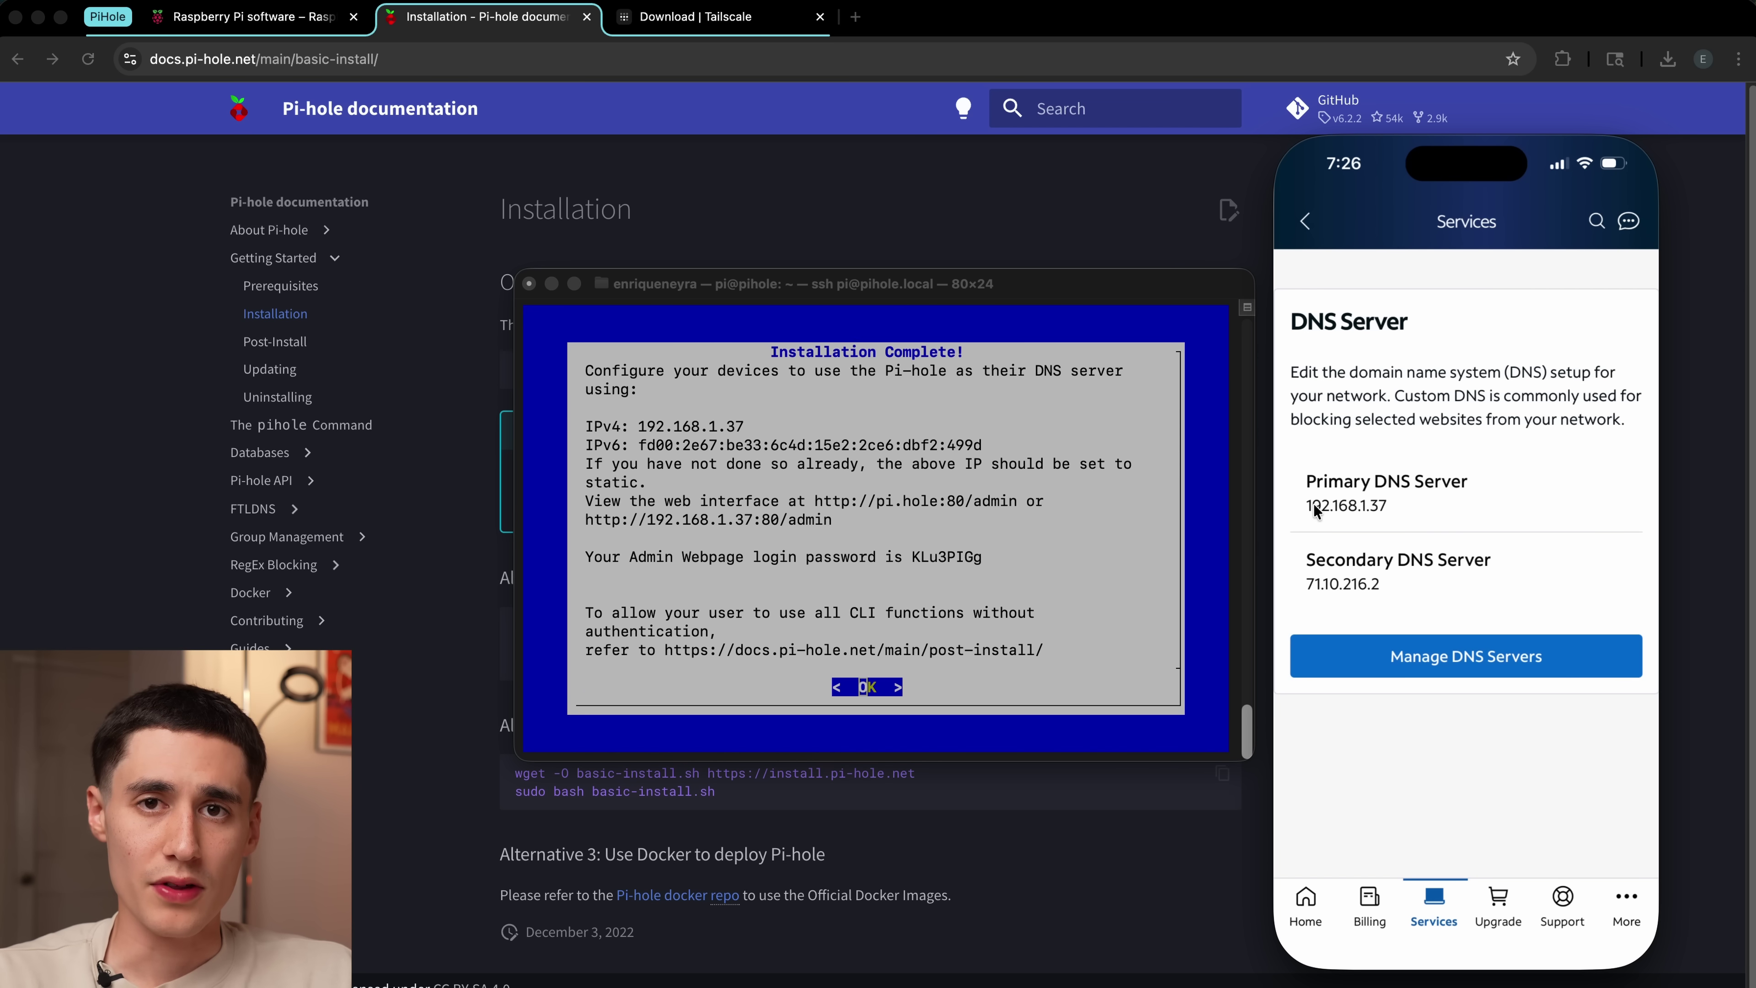
pyautogui.click(828, 520)
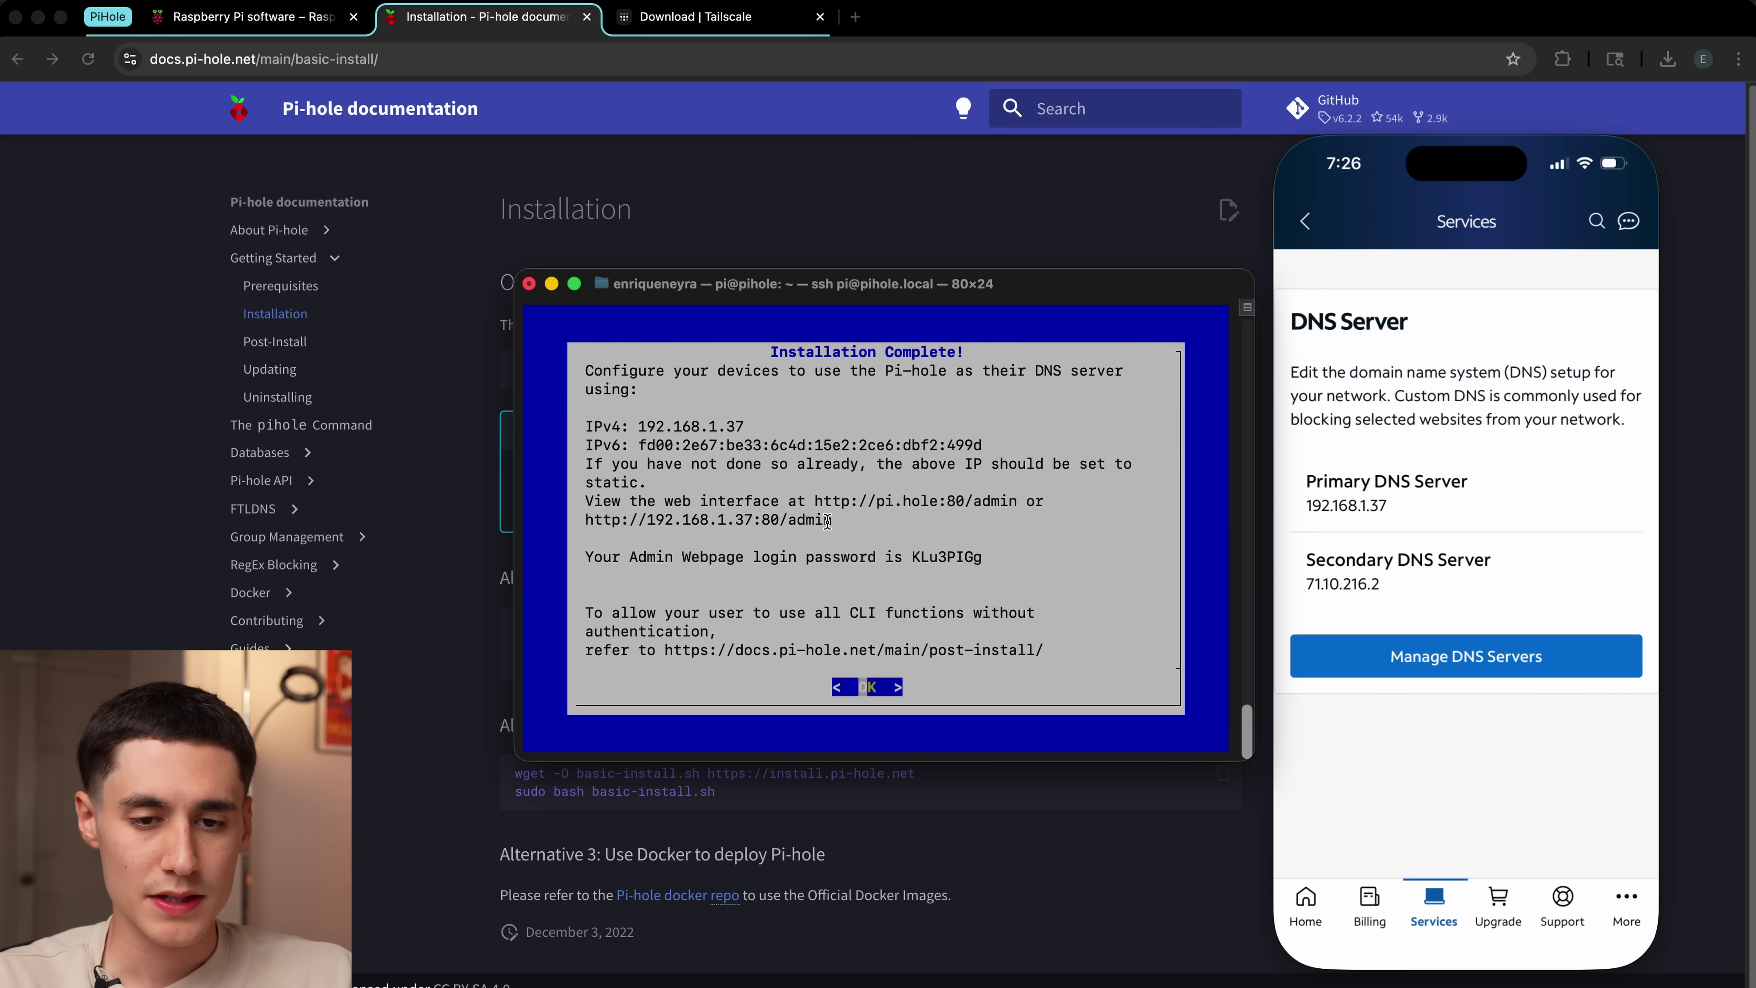
pyautogui.click(858, 23)
pyautogui.click(857, 23)
pyautogui.write('http://')
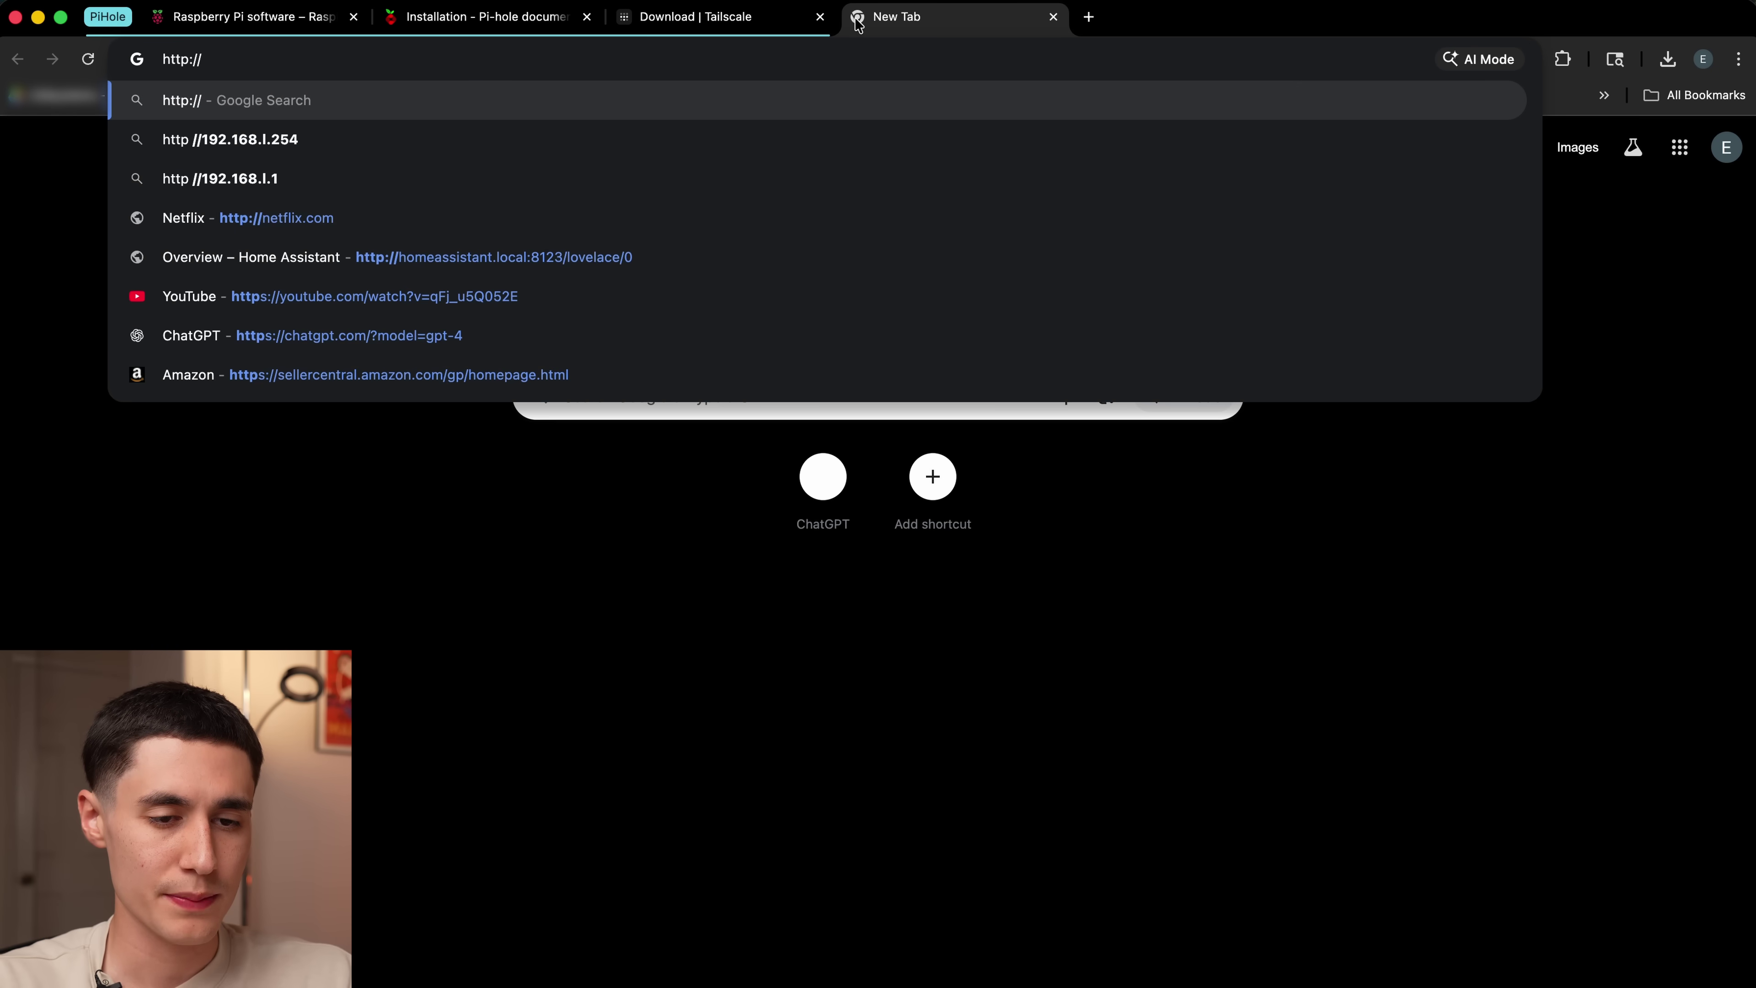
pyautogui.write('192.168.1')
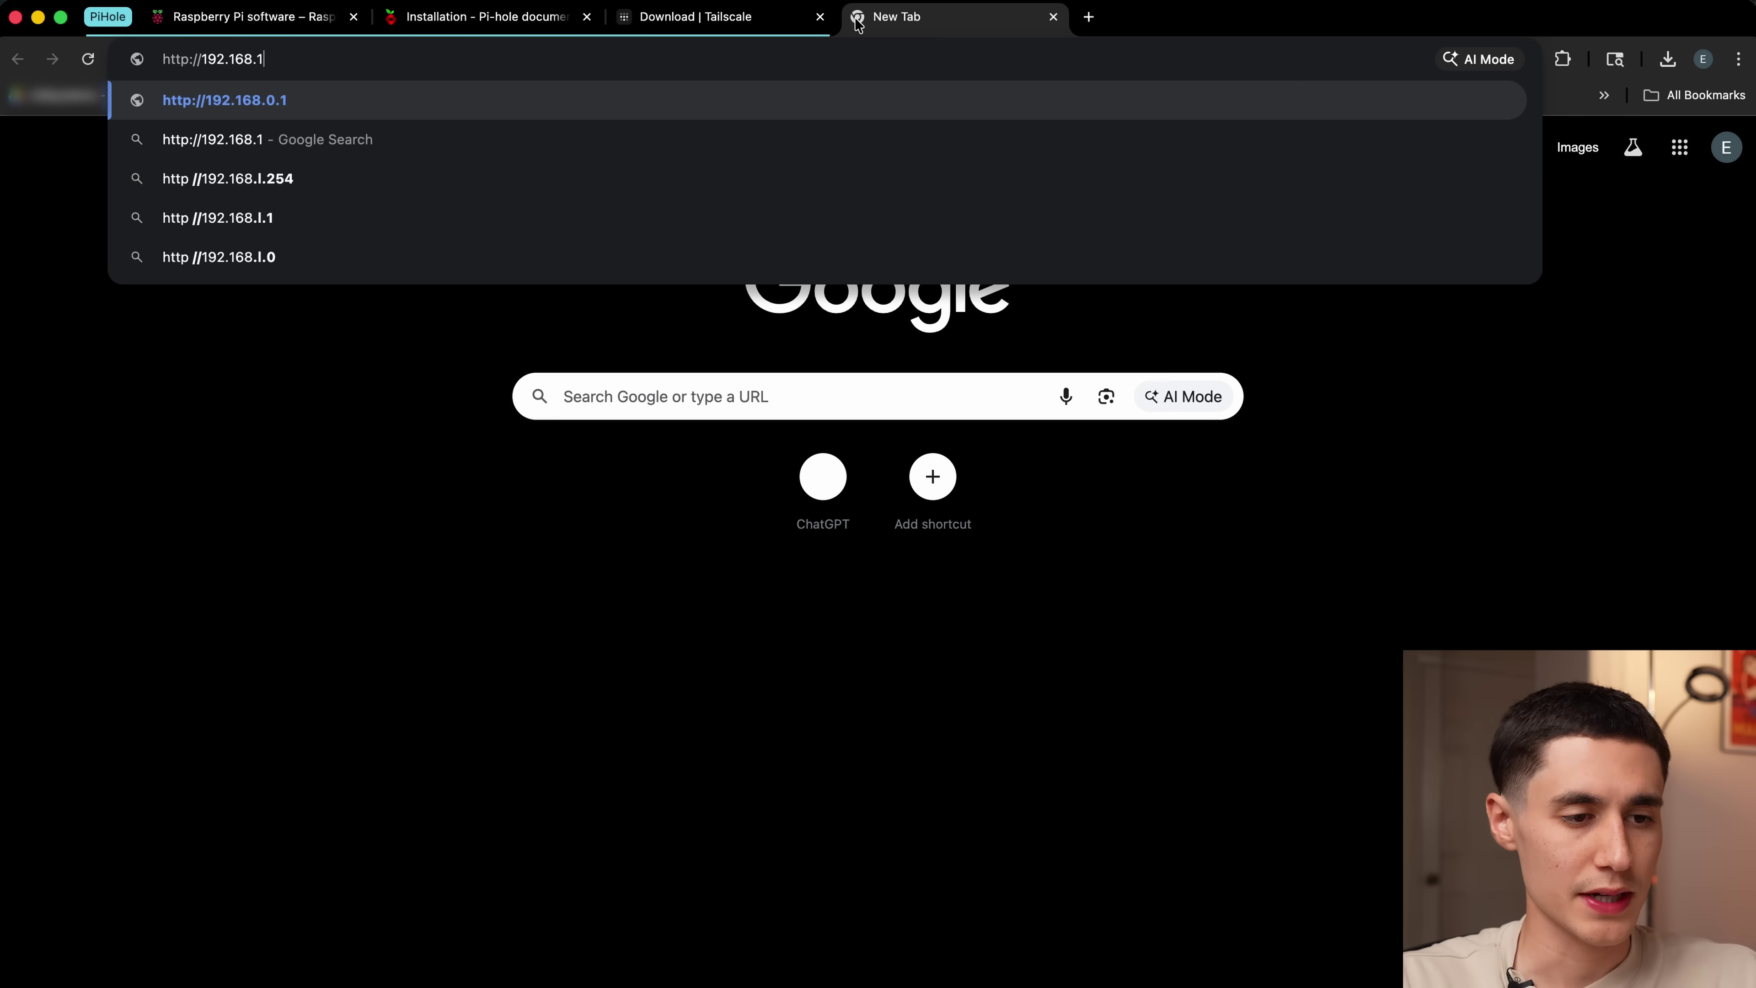
pyautogui.write('.37')
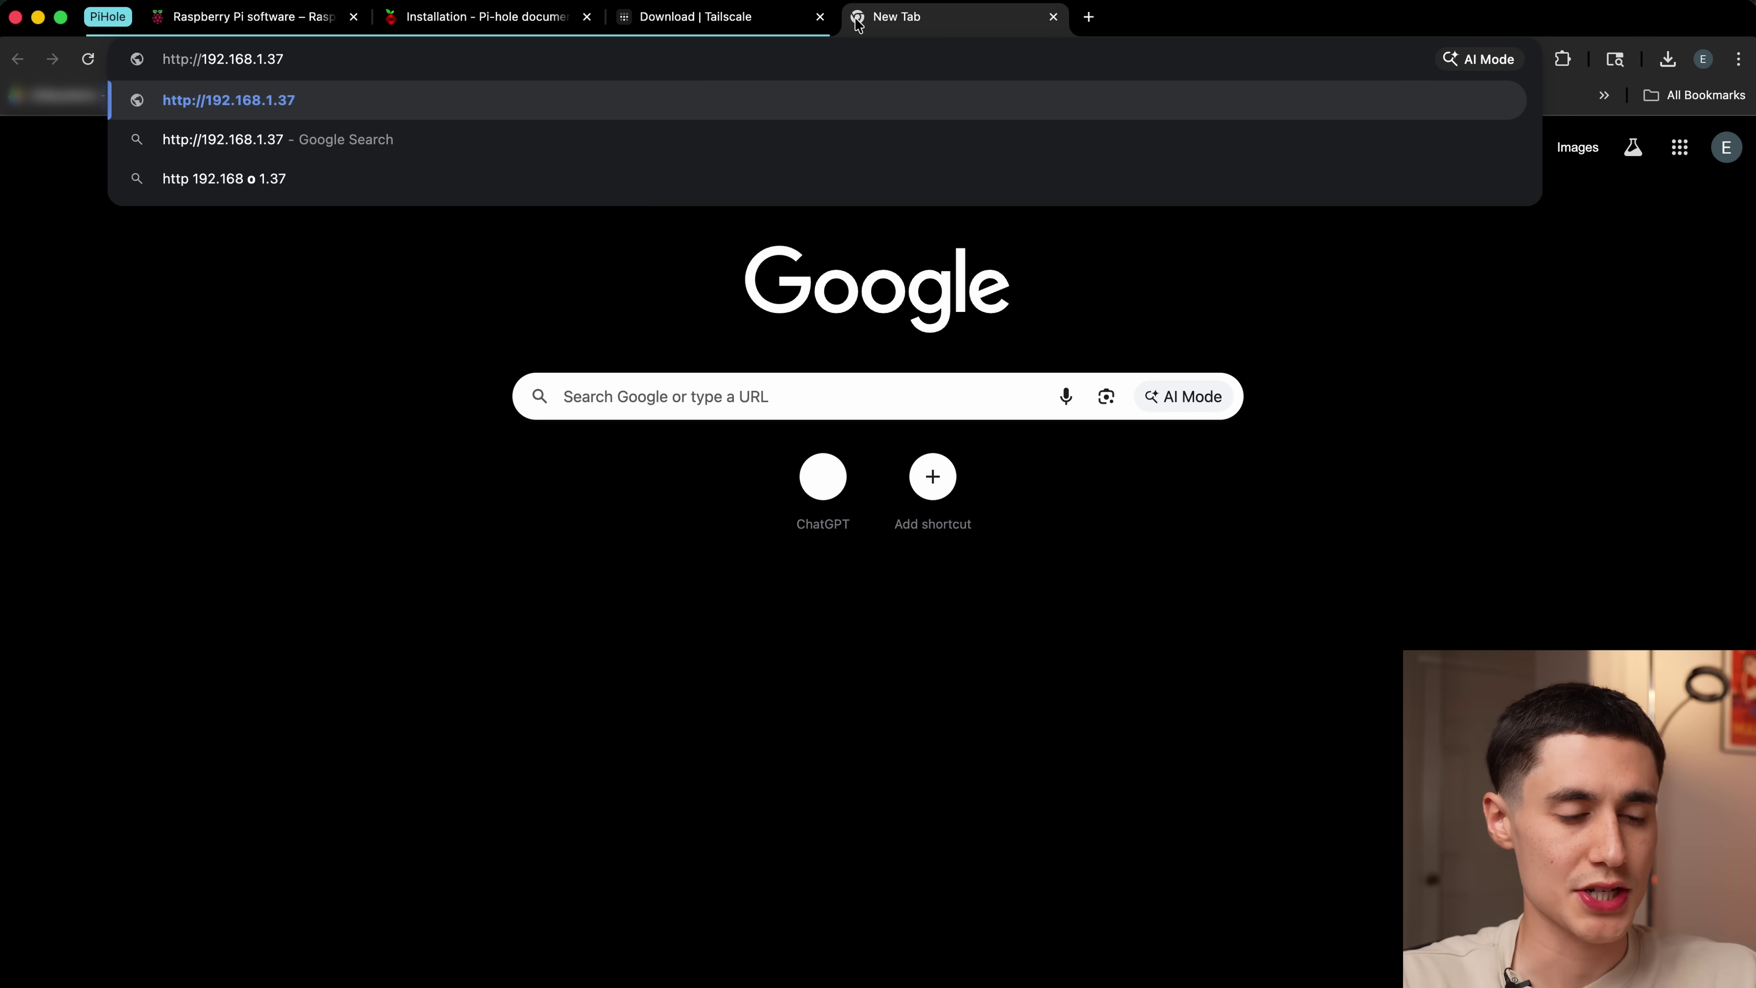
pyautogui.write('/admin')
pyautogui.press('Return')
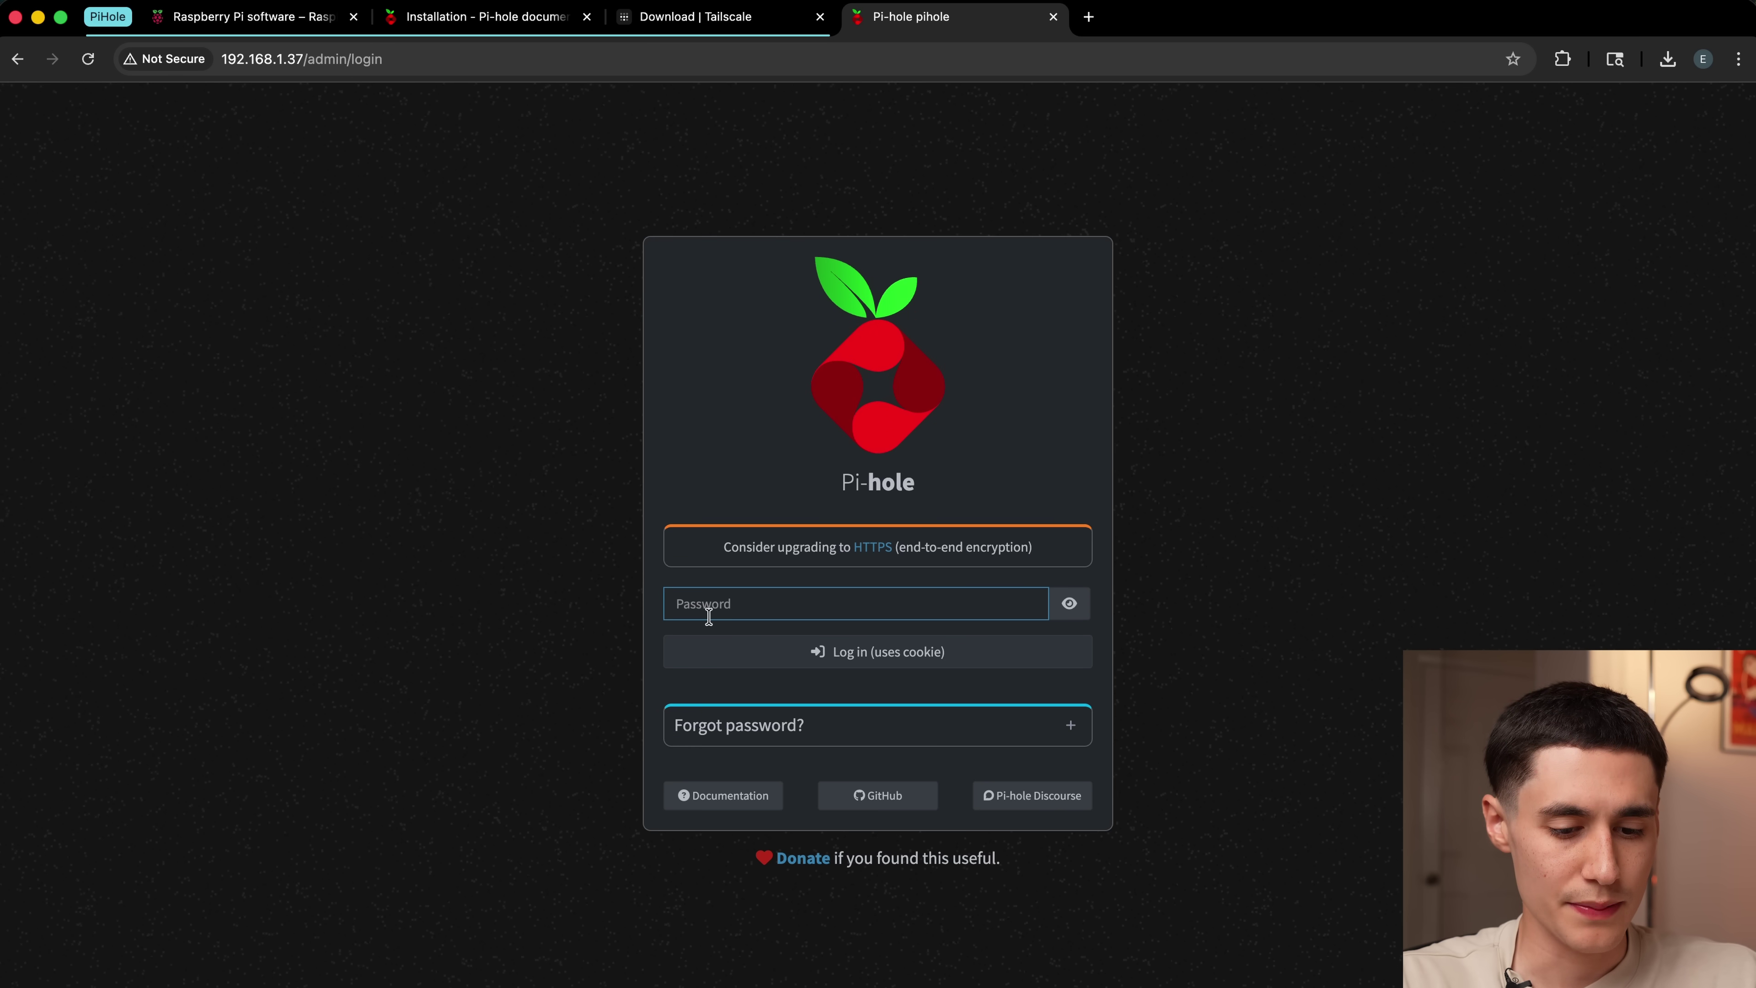
pyautogui.press('super+Tab')
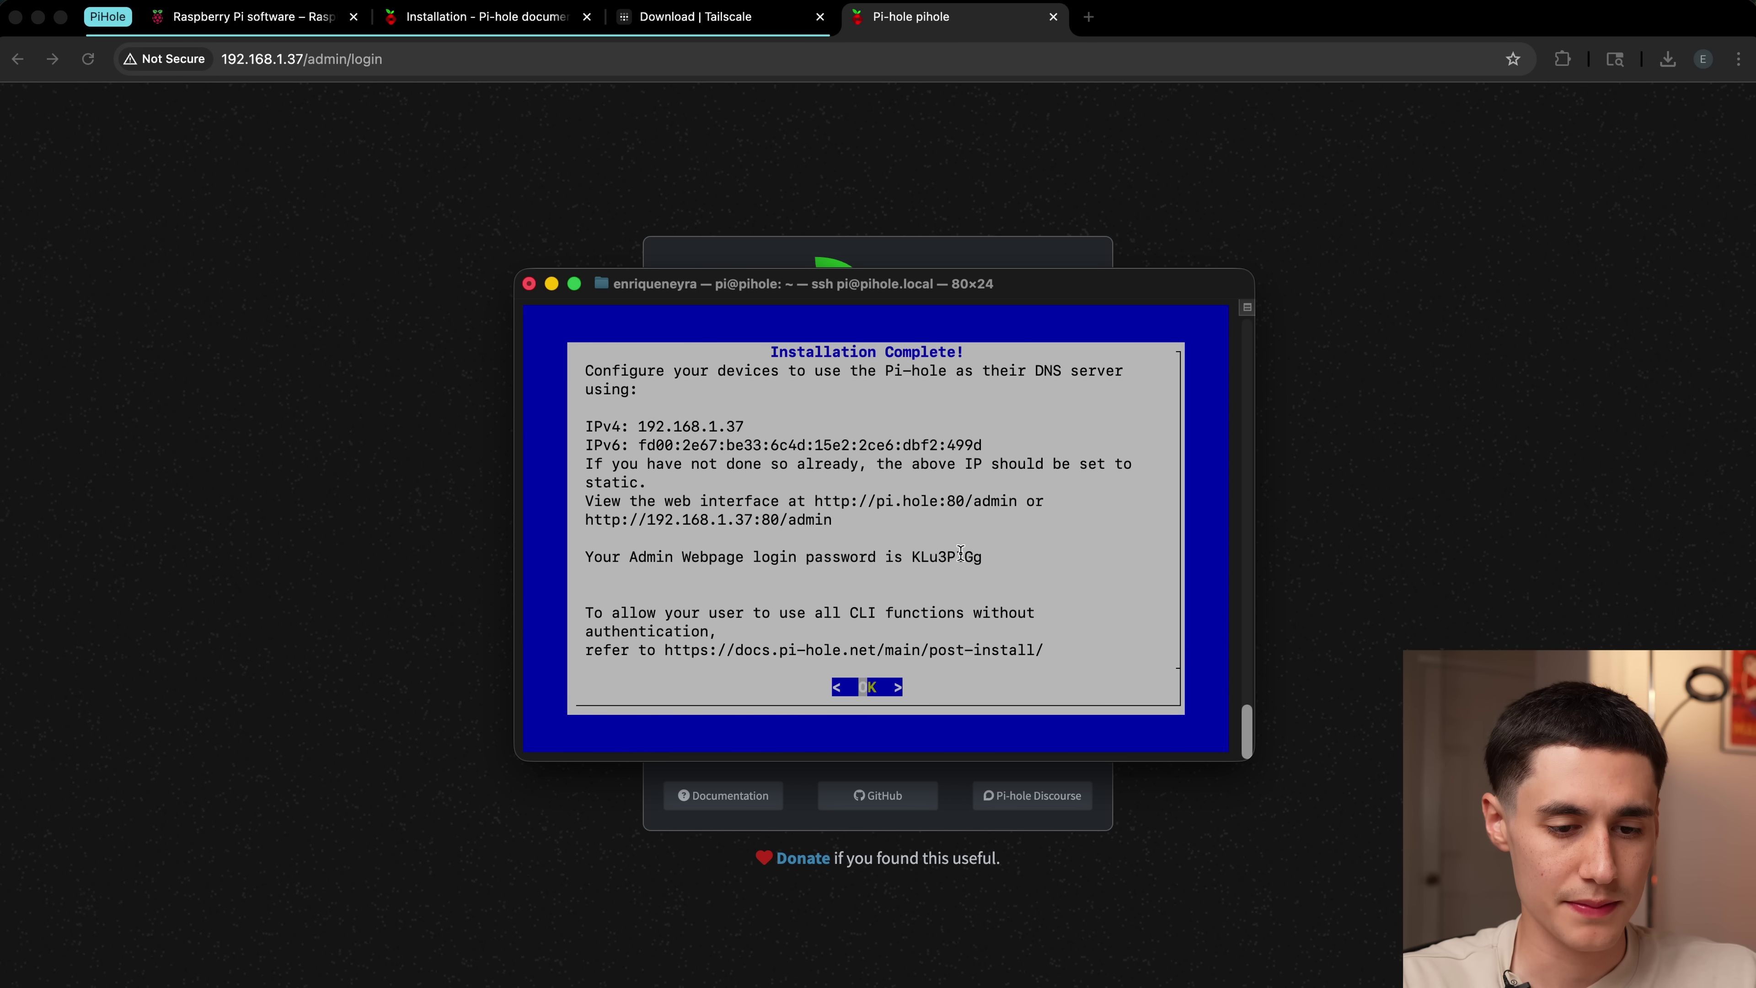
pyautogui.press('super+Tab')
pyautogui.write('K')
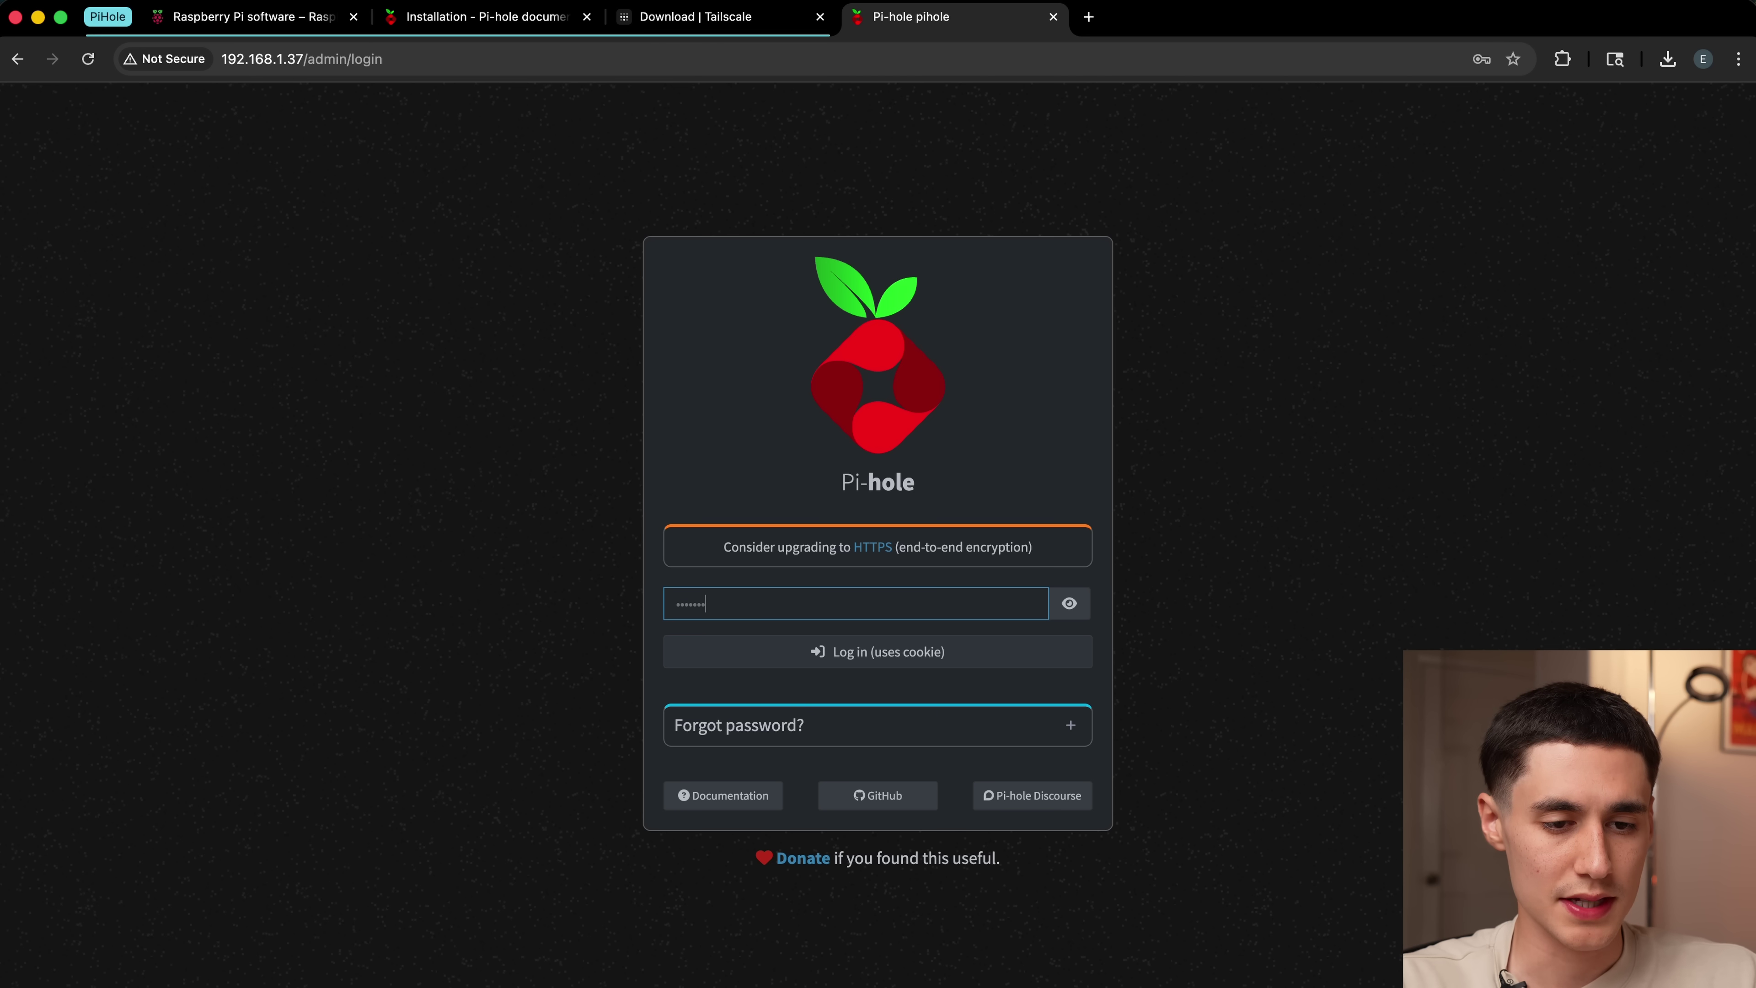
pyautogui.press('Return')
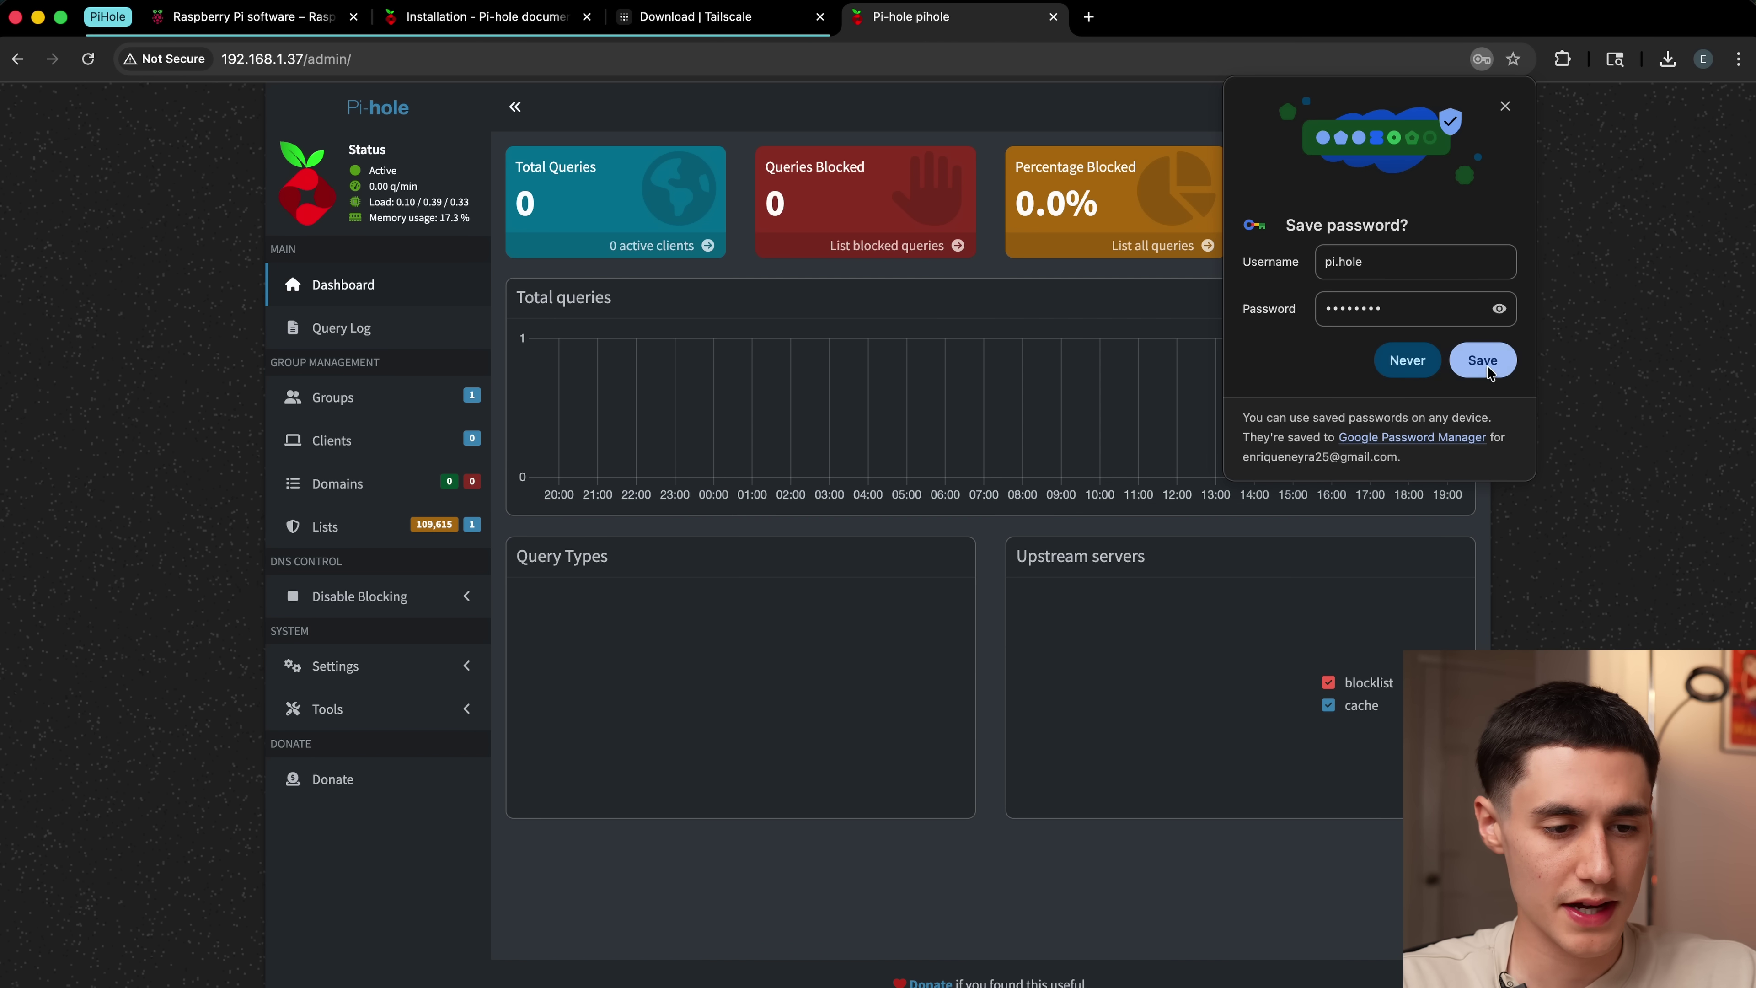
pyautogui.click(1484, 368)
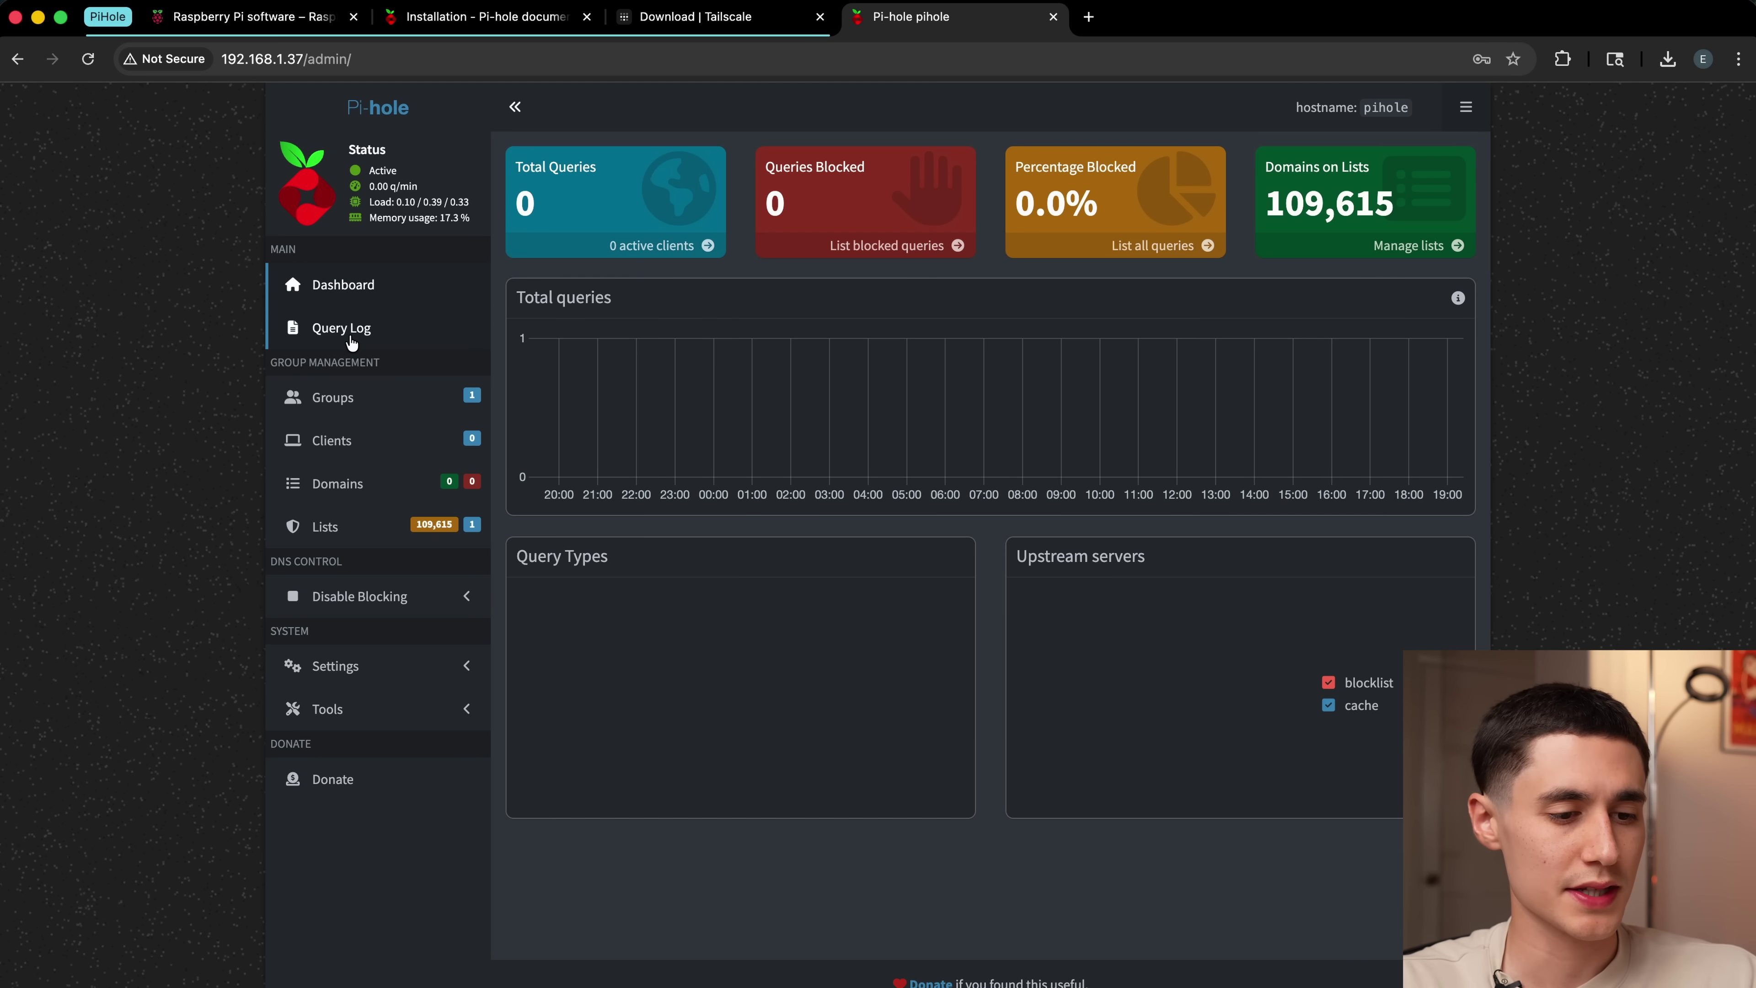
# Step: Open Pi-hole's Lists page to review the subscribed blocklists, then select the new blocklist address field
pyautogui.click(318, 533)
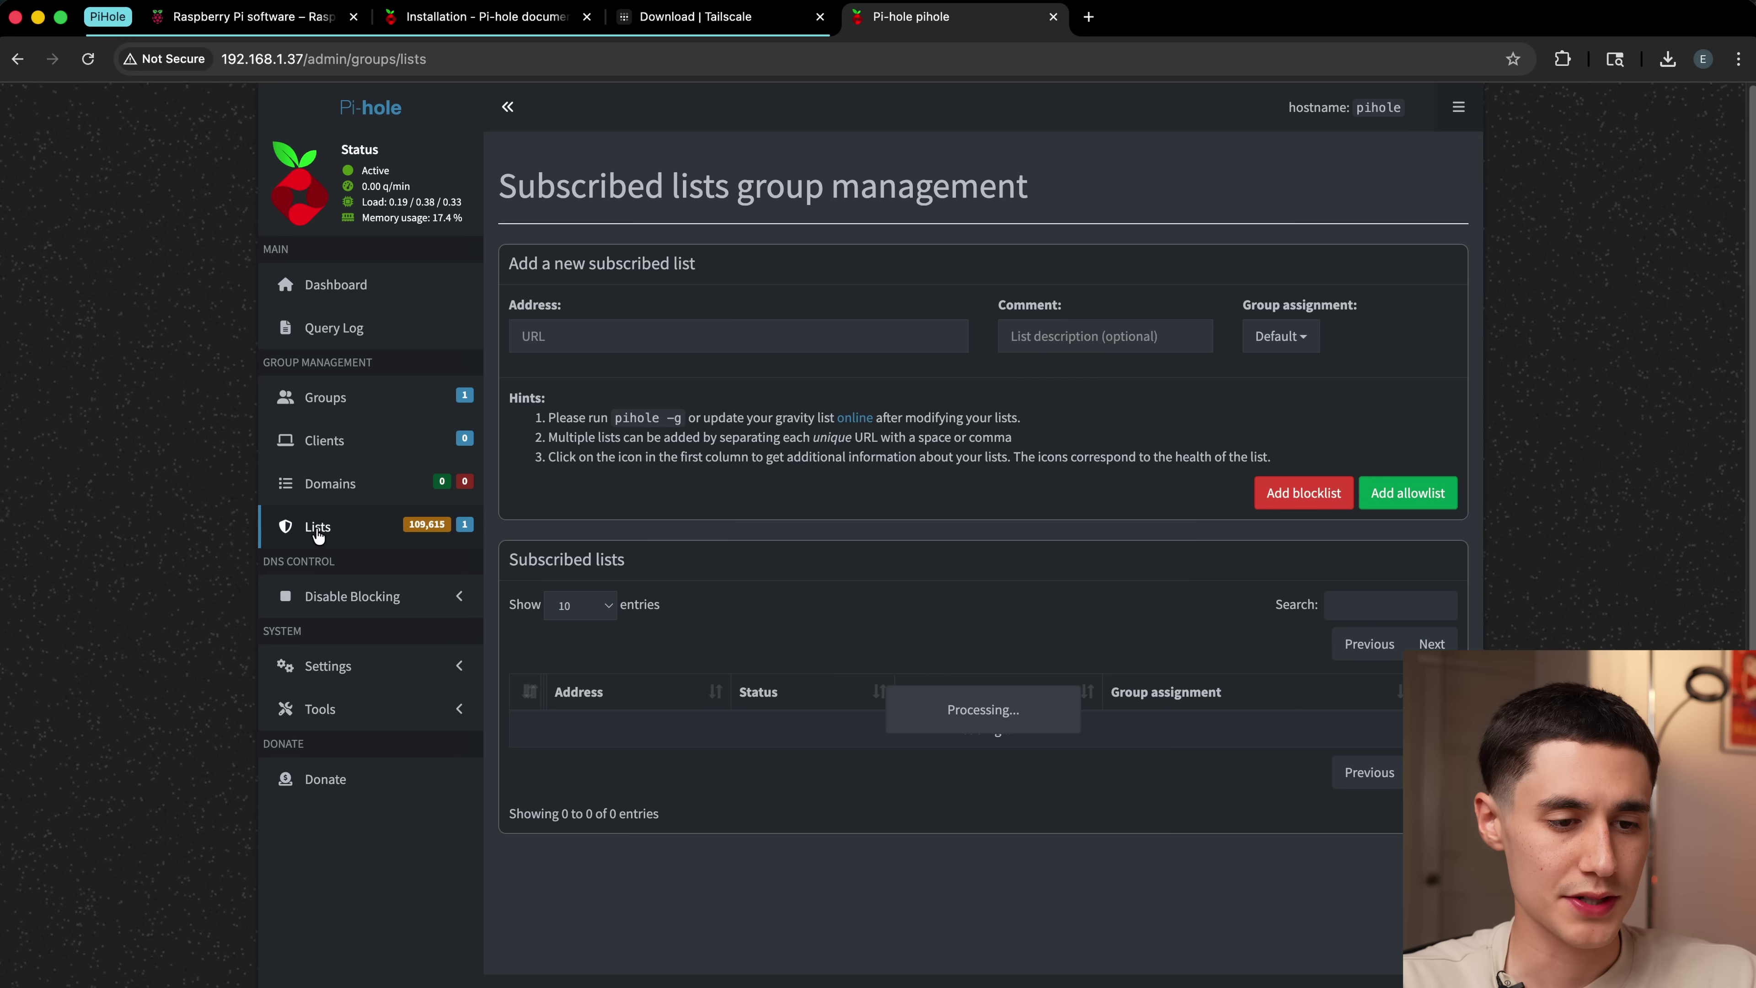
pyautogui.click(678, 338)
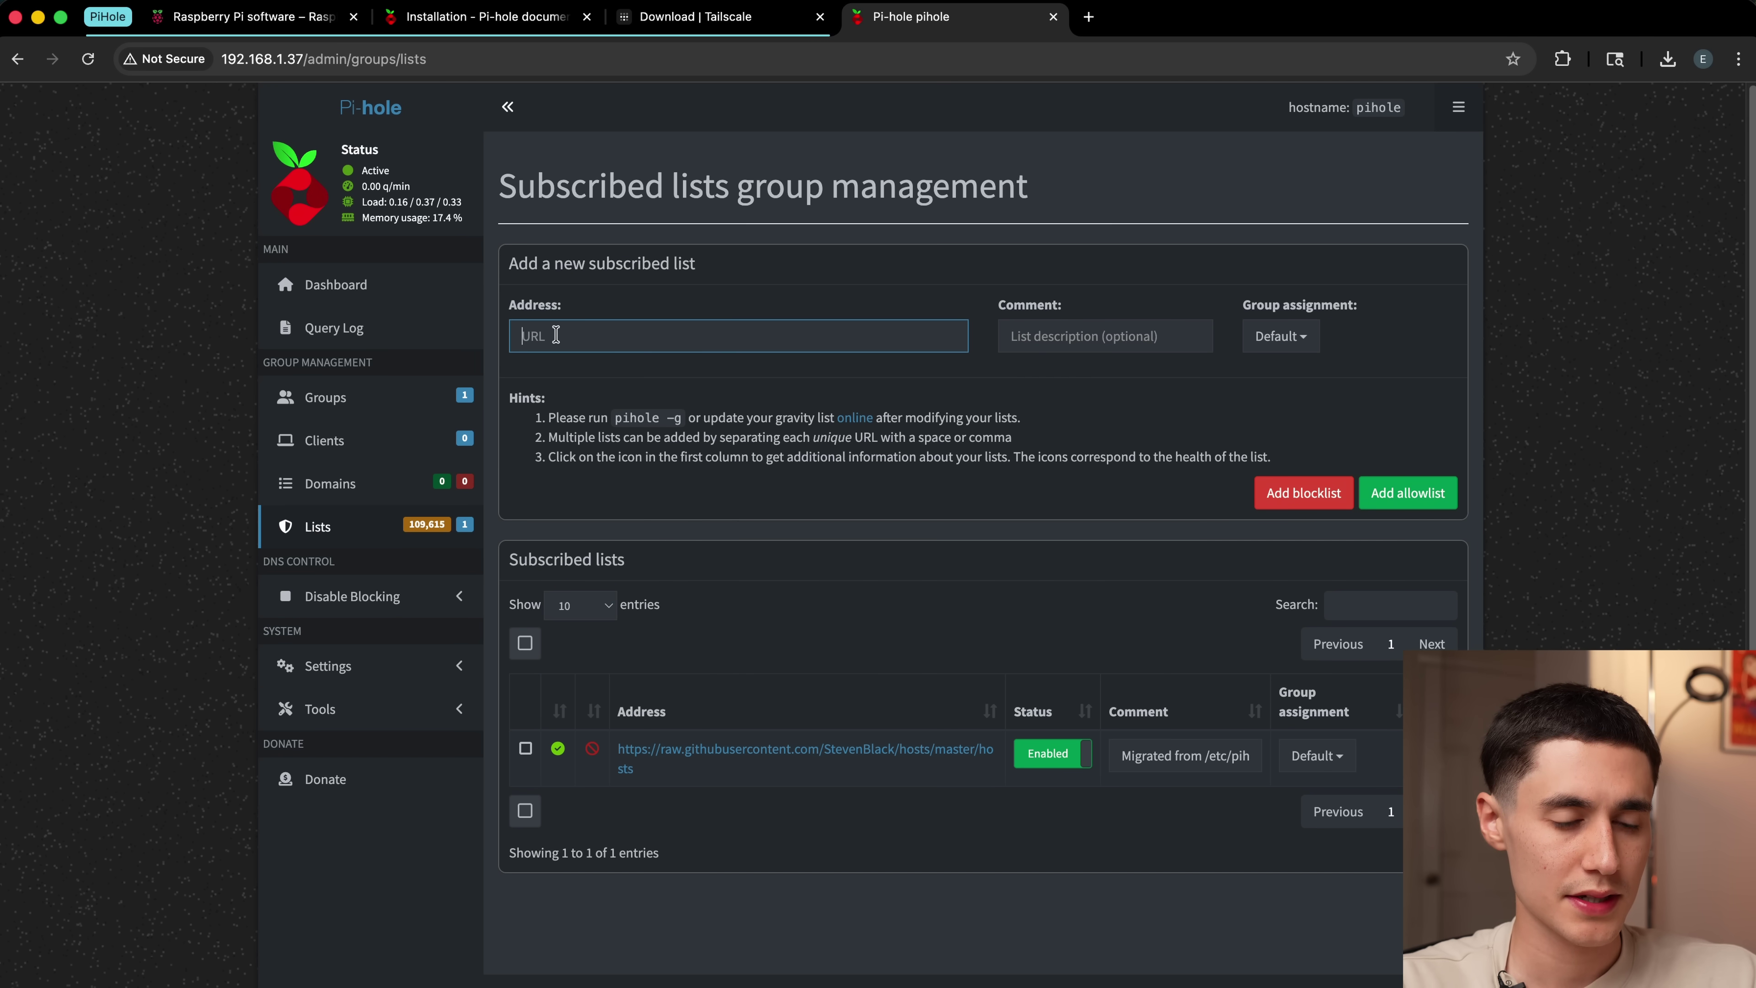
pyautogui.press('Tab')
pyautogui.press('Tab')
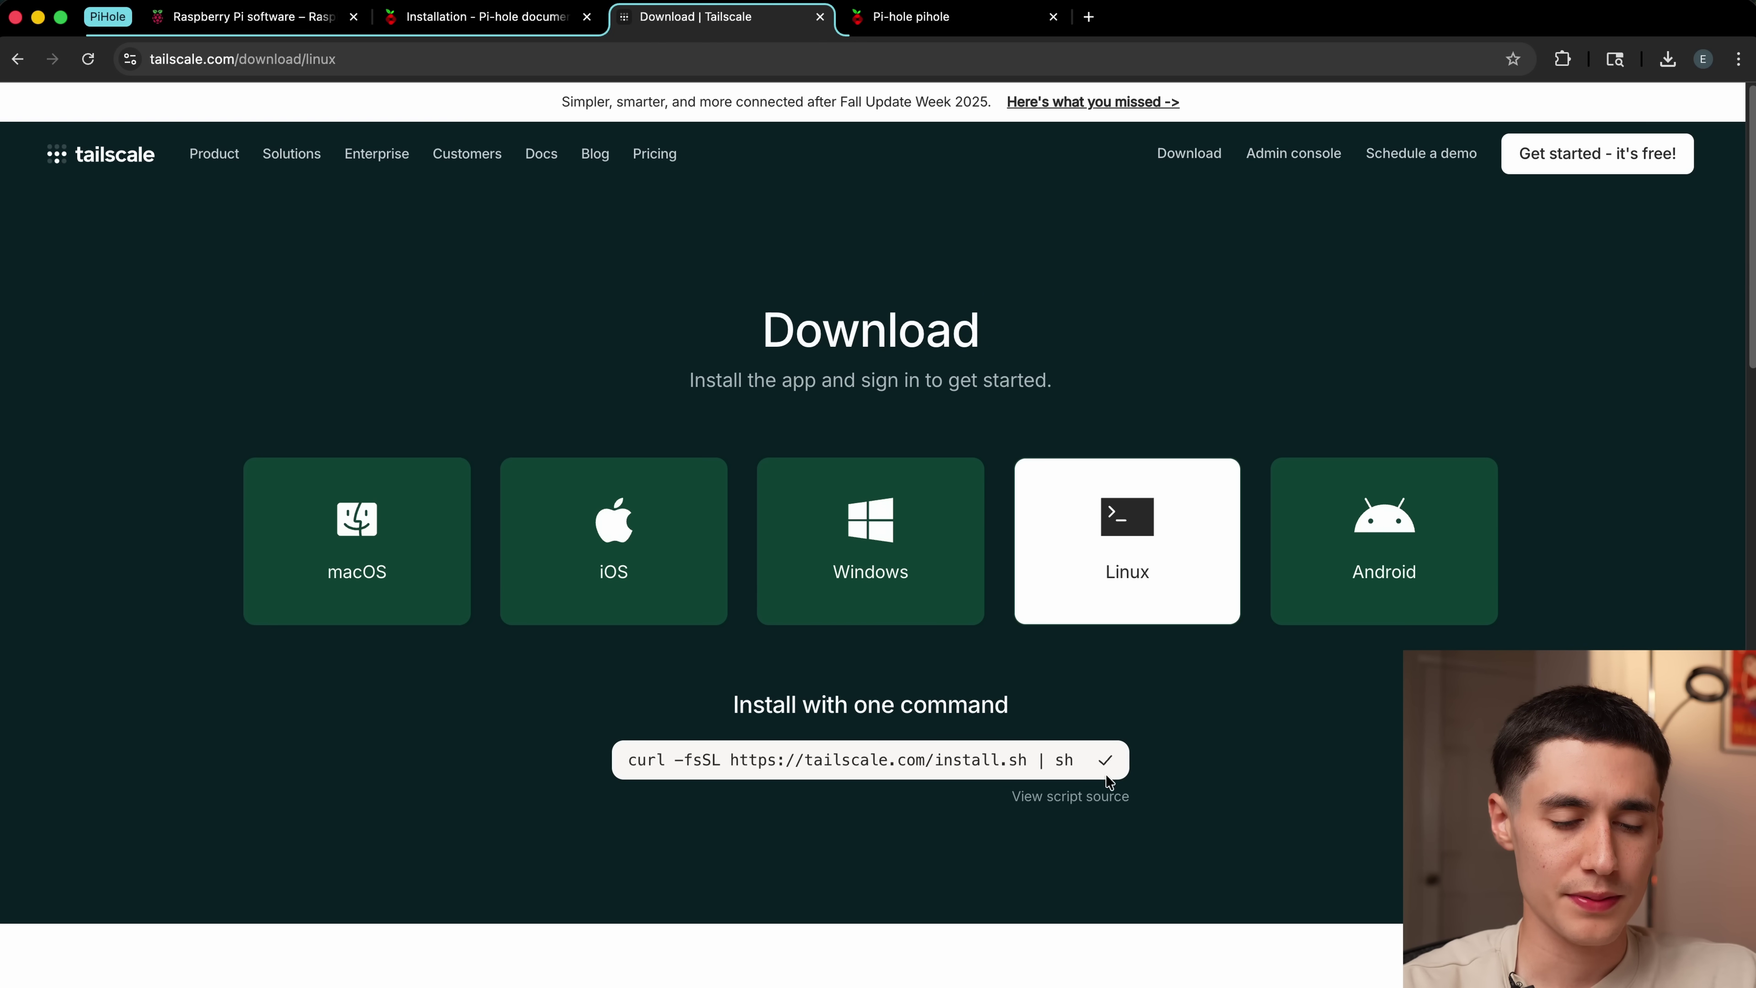
# Step: Dismiss the installation dialog and run the curl Tailscale install script on the Pi
pyautogui.press('super+Tab')
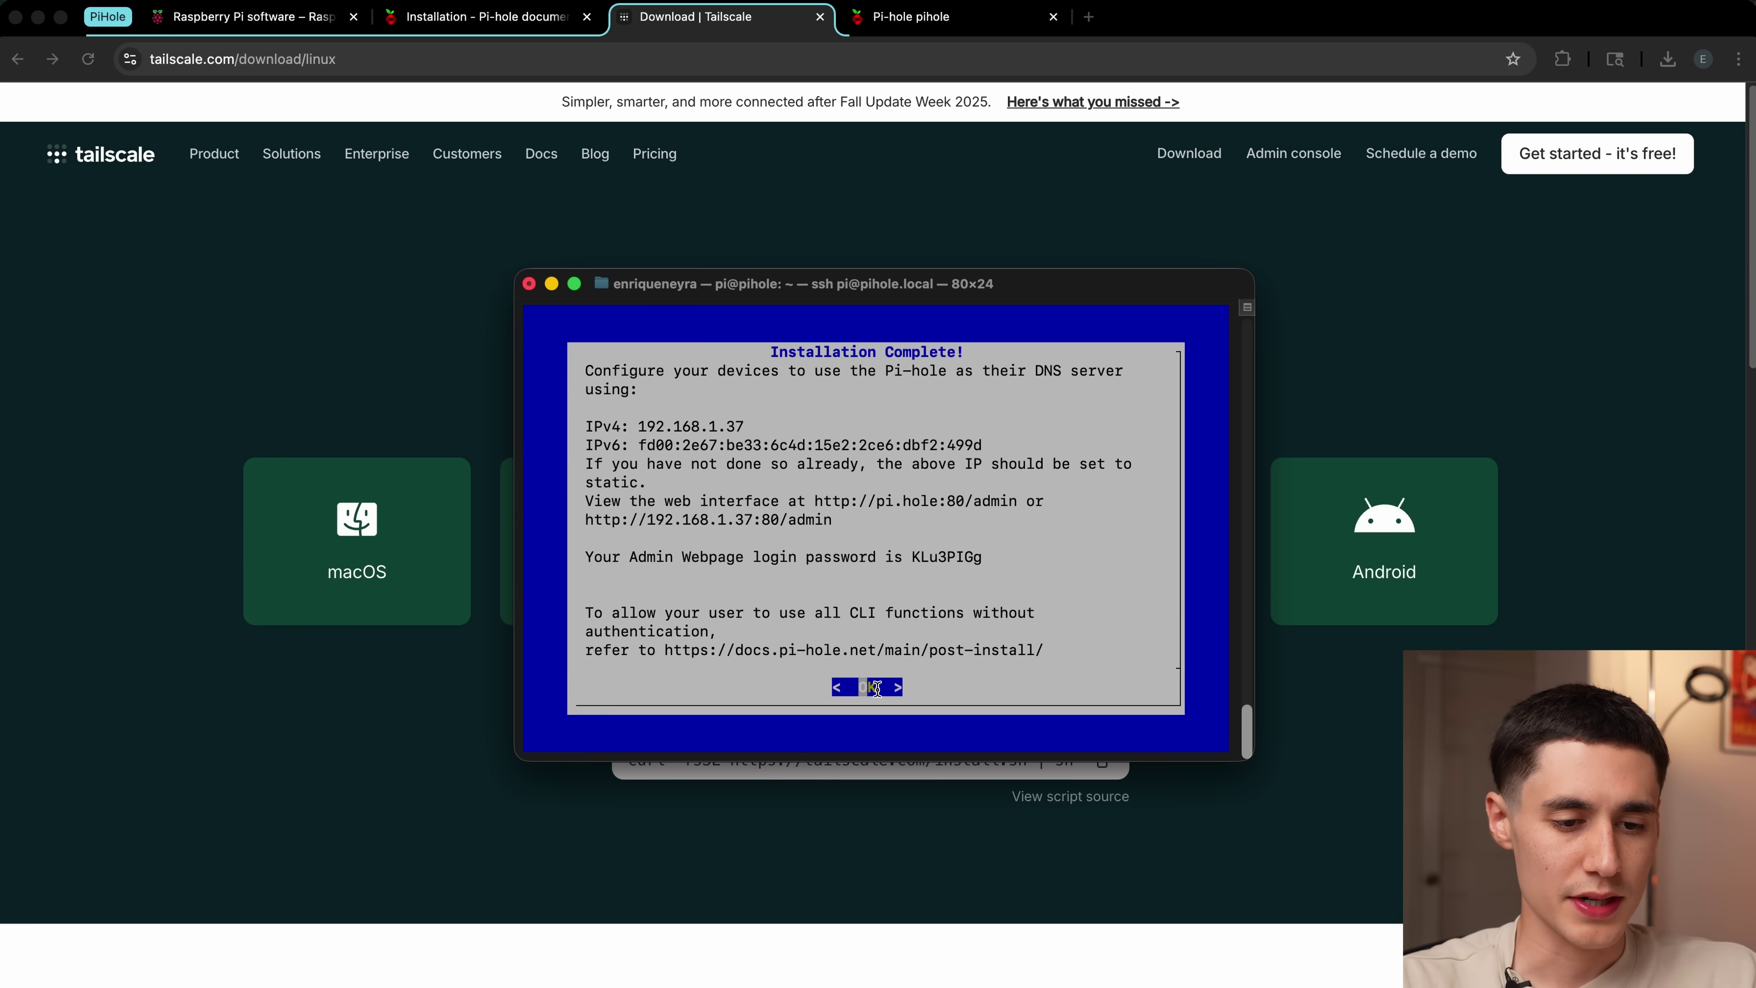
pyautogui.press('Return')
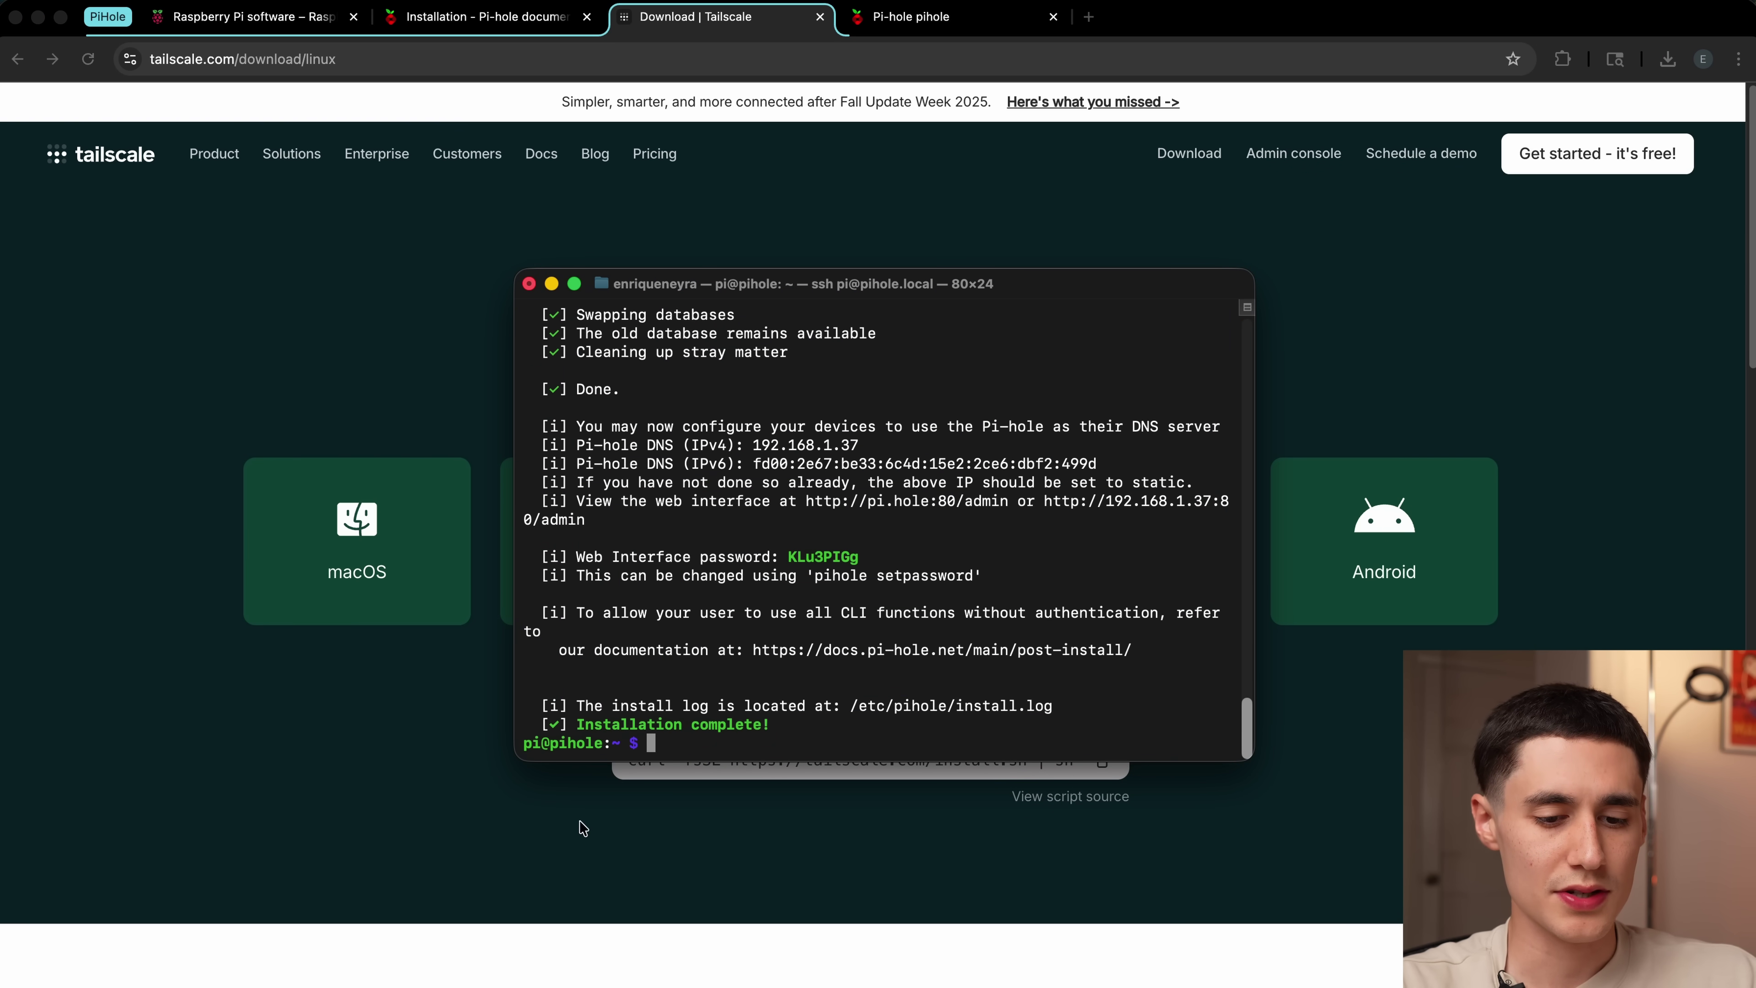
pyautogui.click(582, 826)
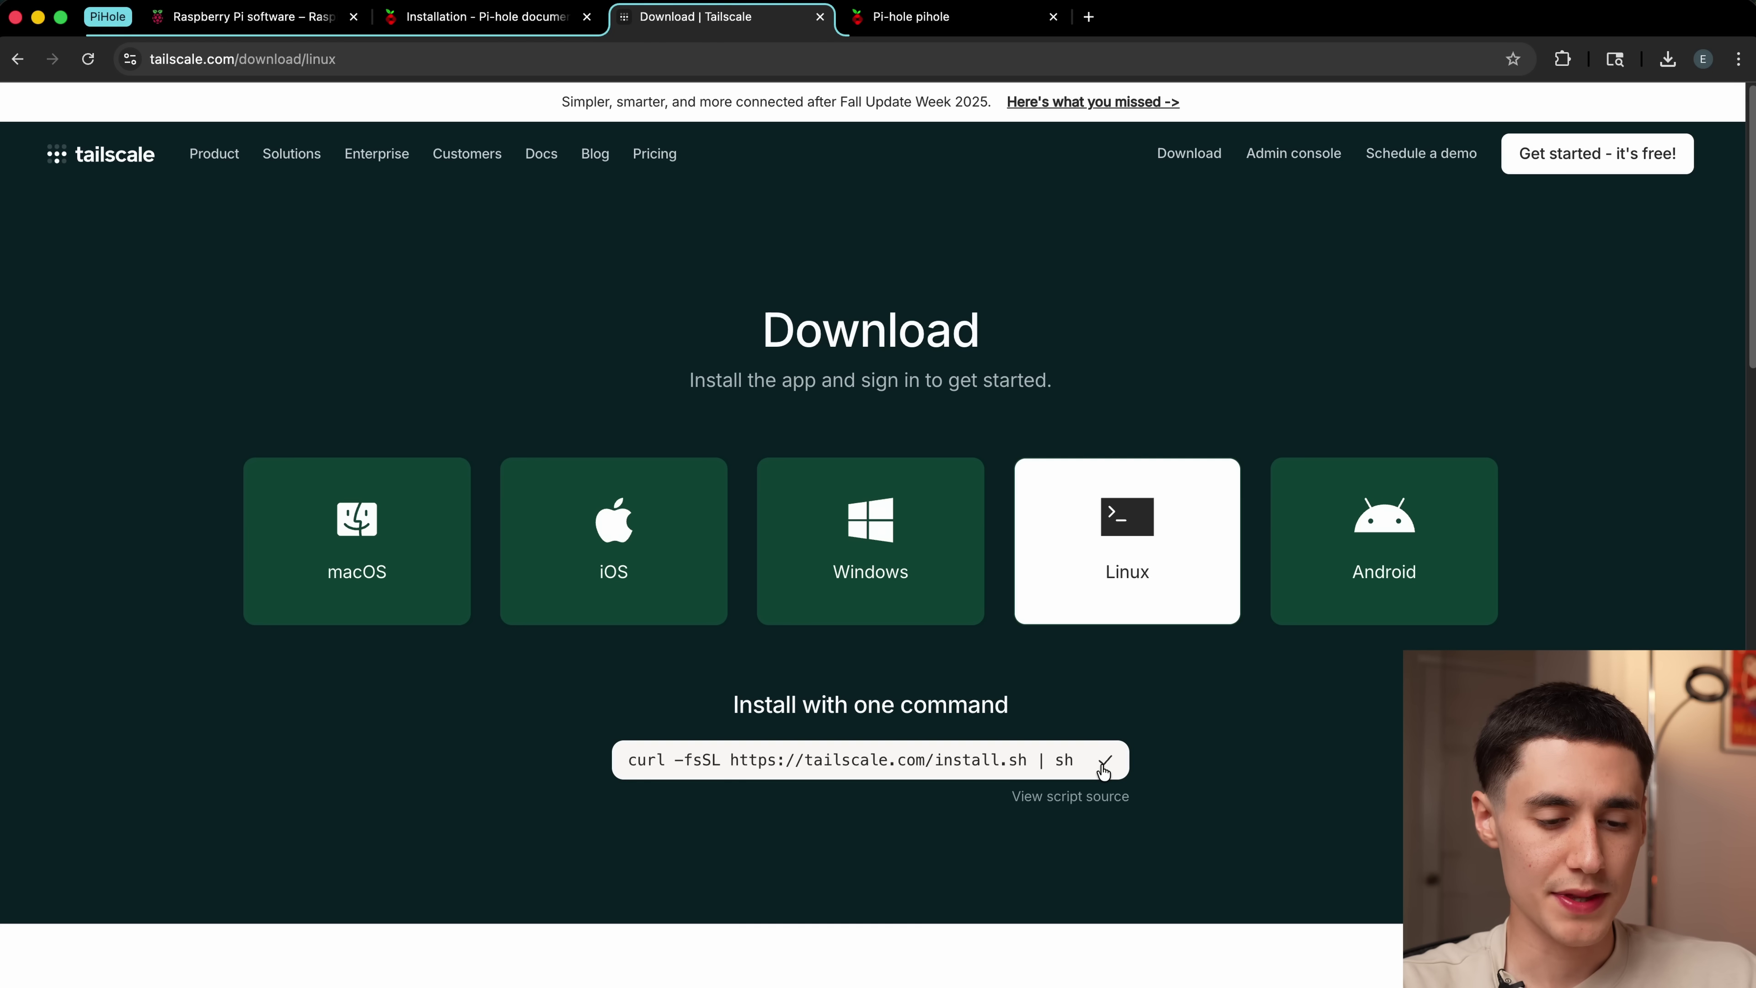
pyautogui.press('super+Tab')
pyautogui.write('curl -fsSL https://tailscale.com/install.sh | sh')
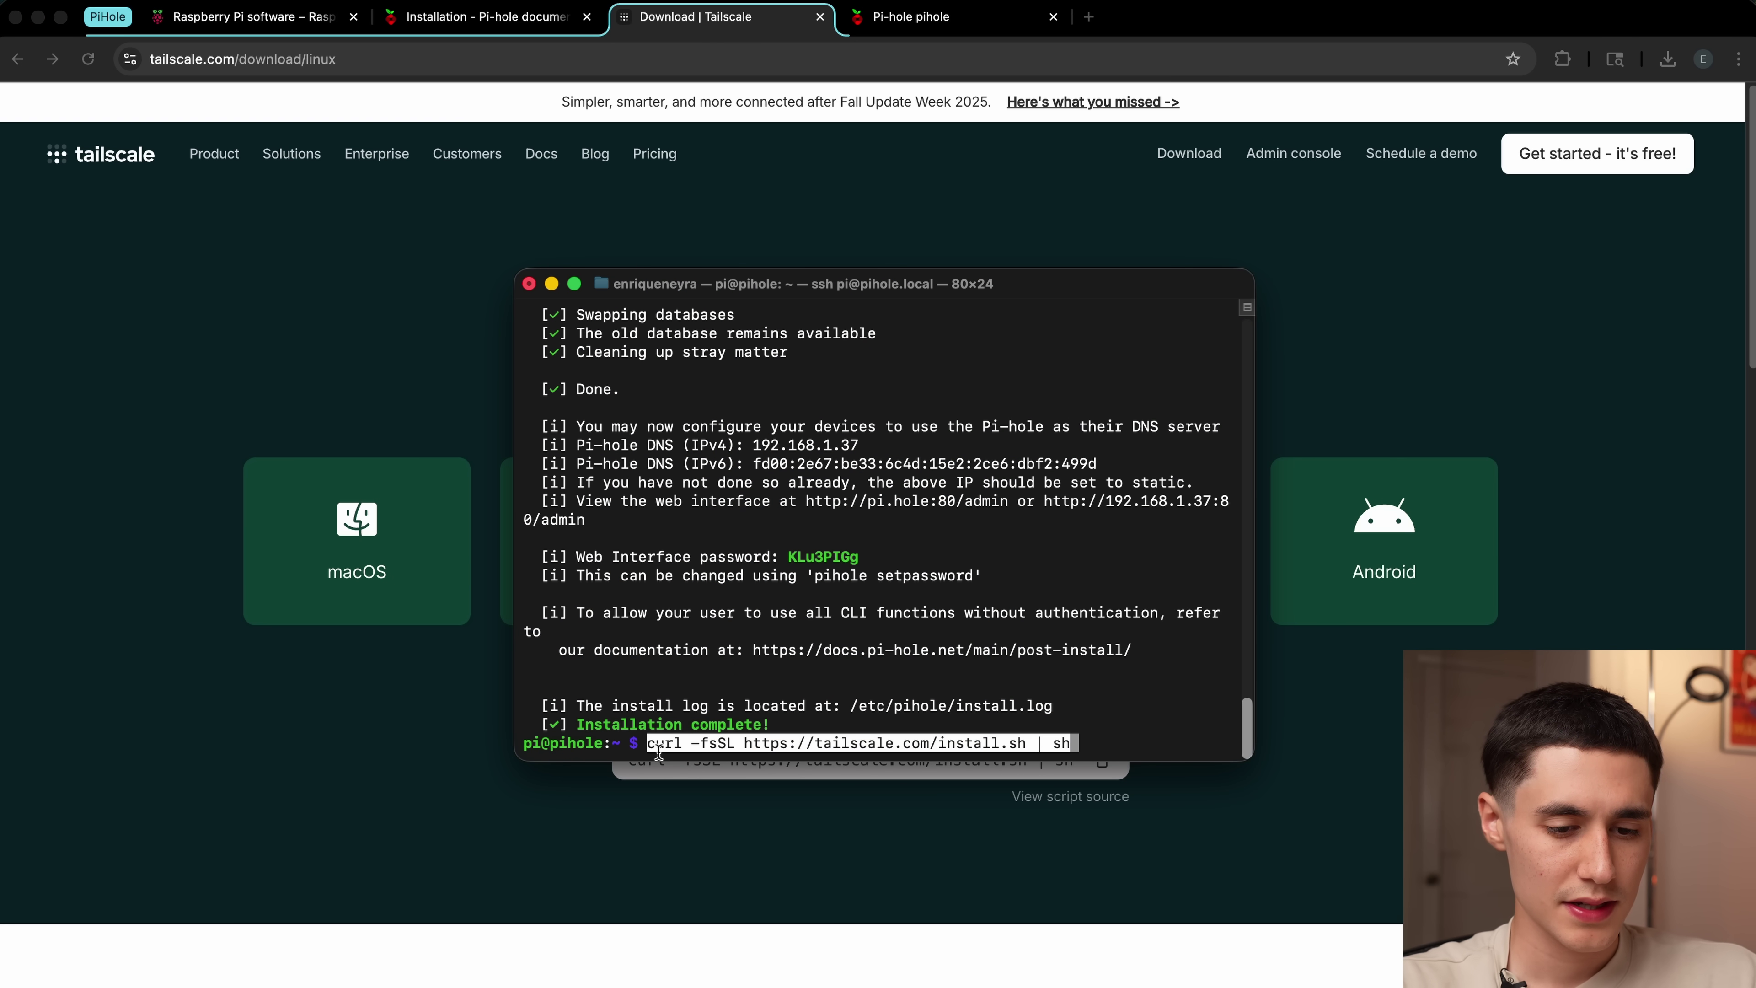
pyautogui.press('Return')
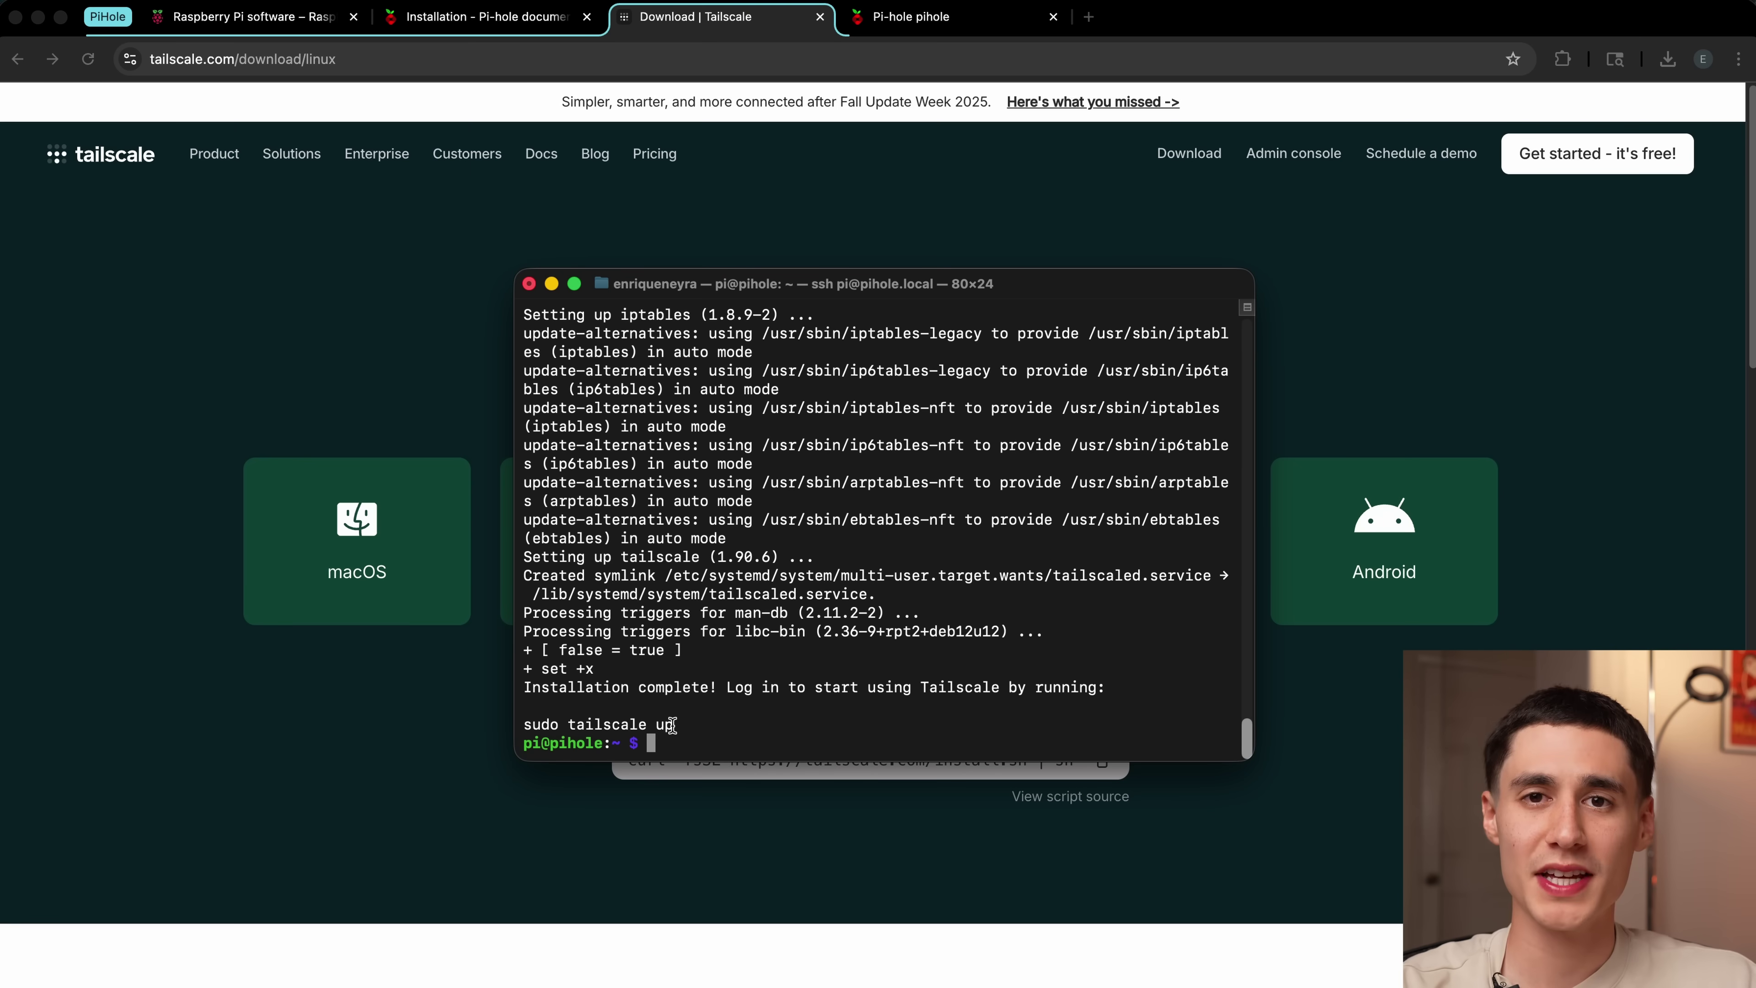
# Step: Run sudo tailscale up and select the login URL it prints
pyautogui.moveTo(673, 724); pyautogui.dragTo(531, 724)
pyautogui.press('super+c')
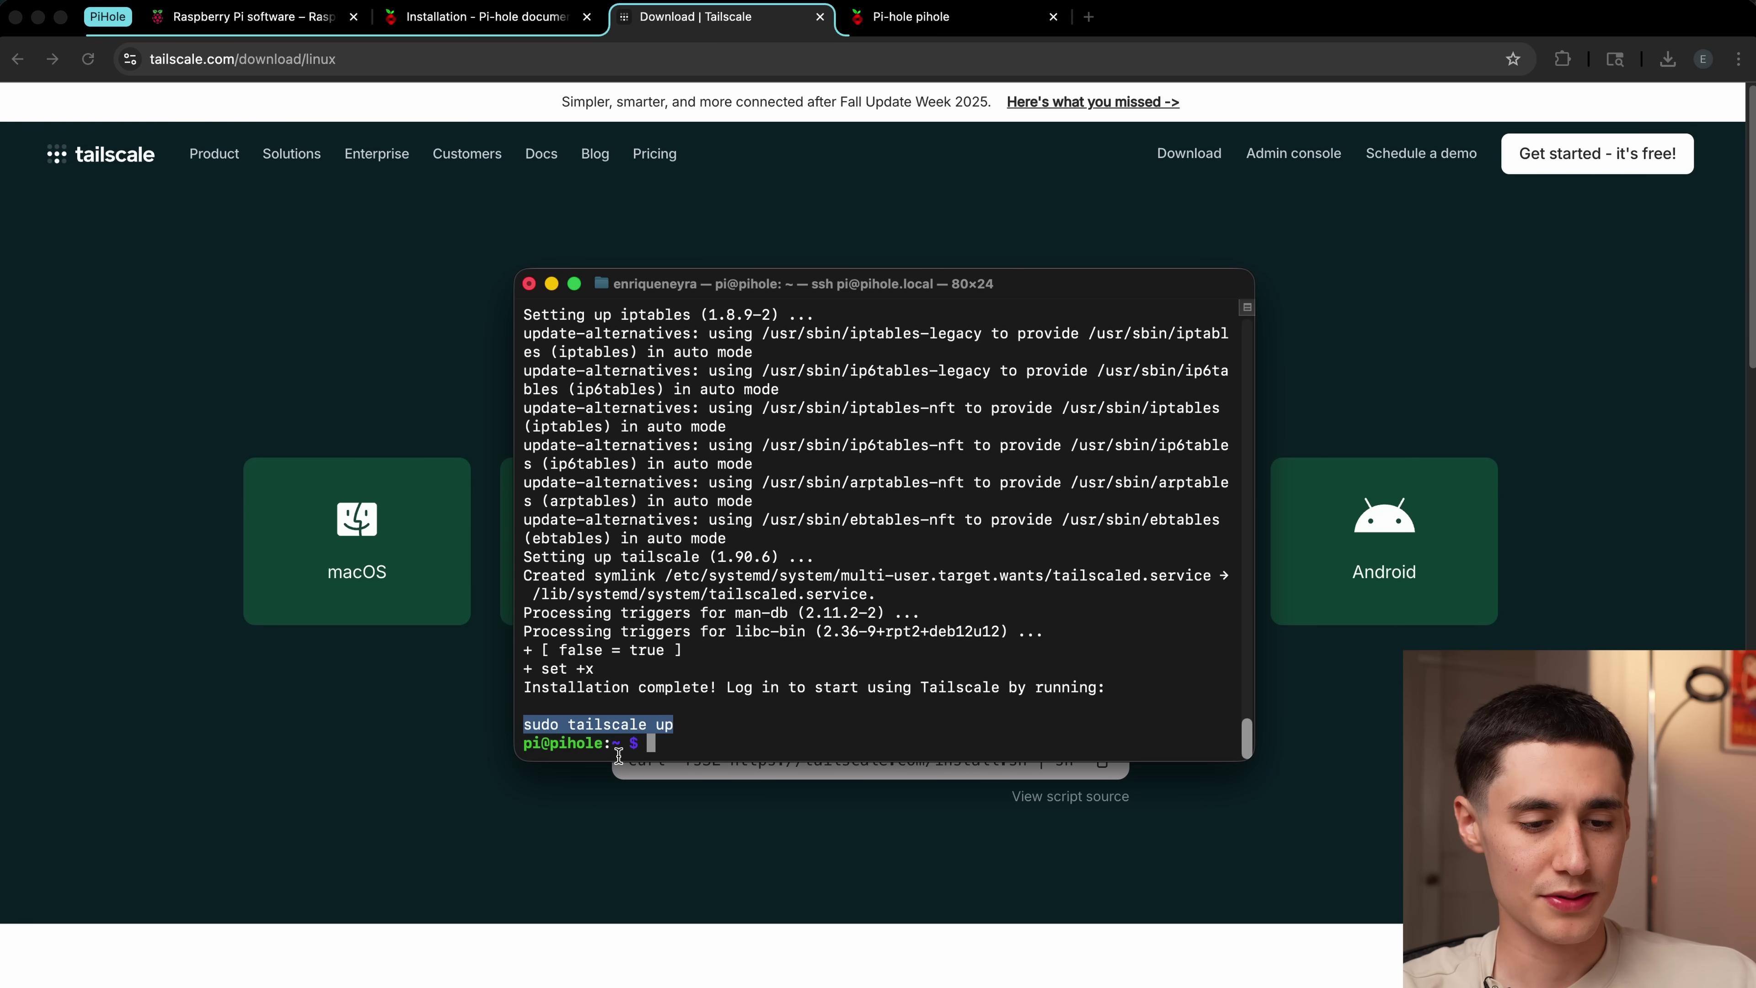
pyautogui.click(642, 748)
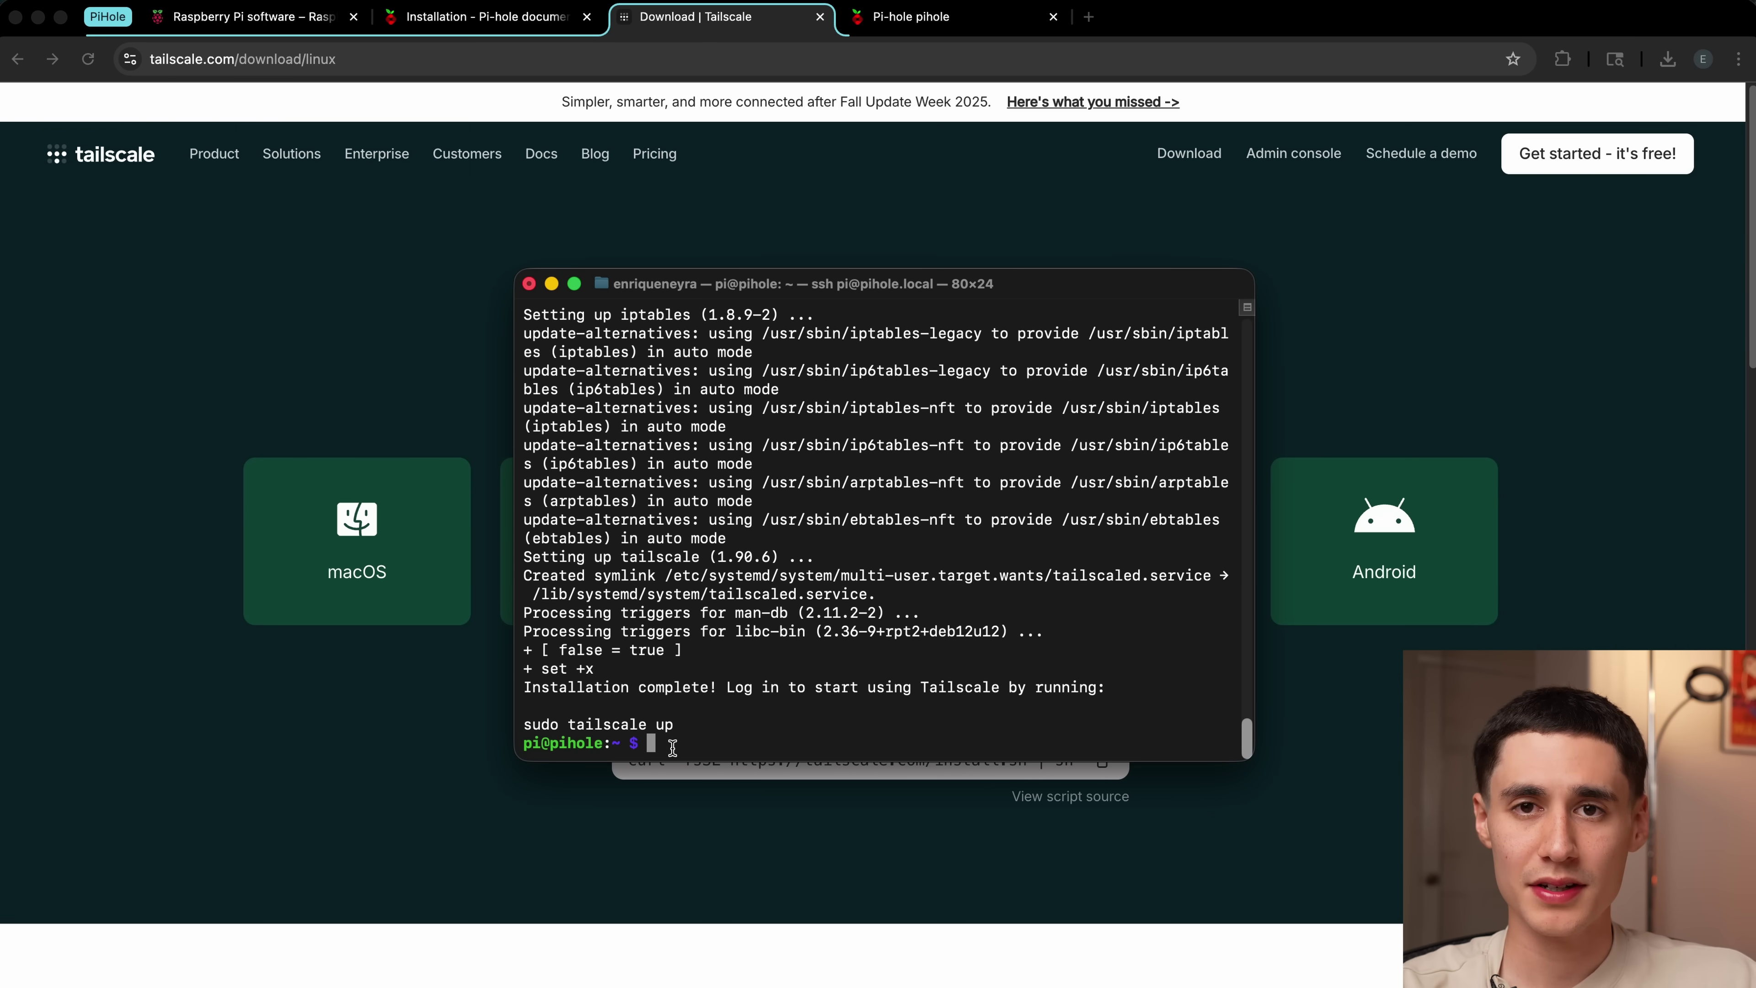
pyautogui.press('super+v')
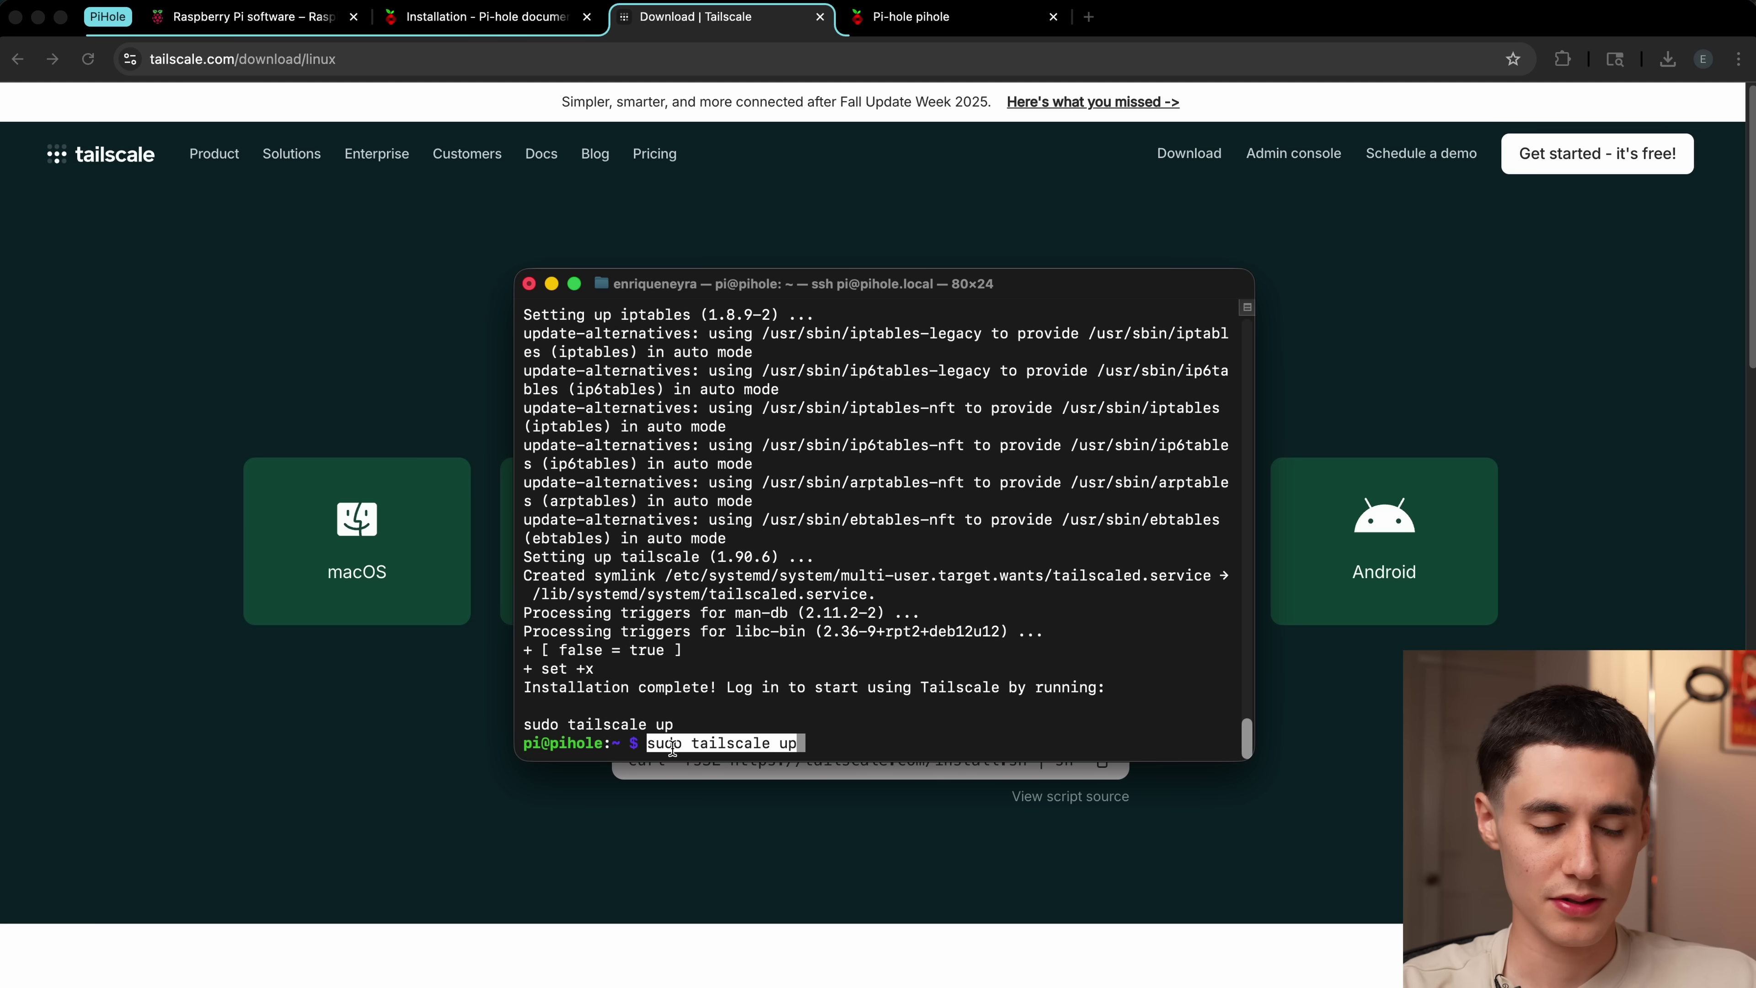
pyautogui.press('Return')
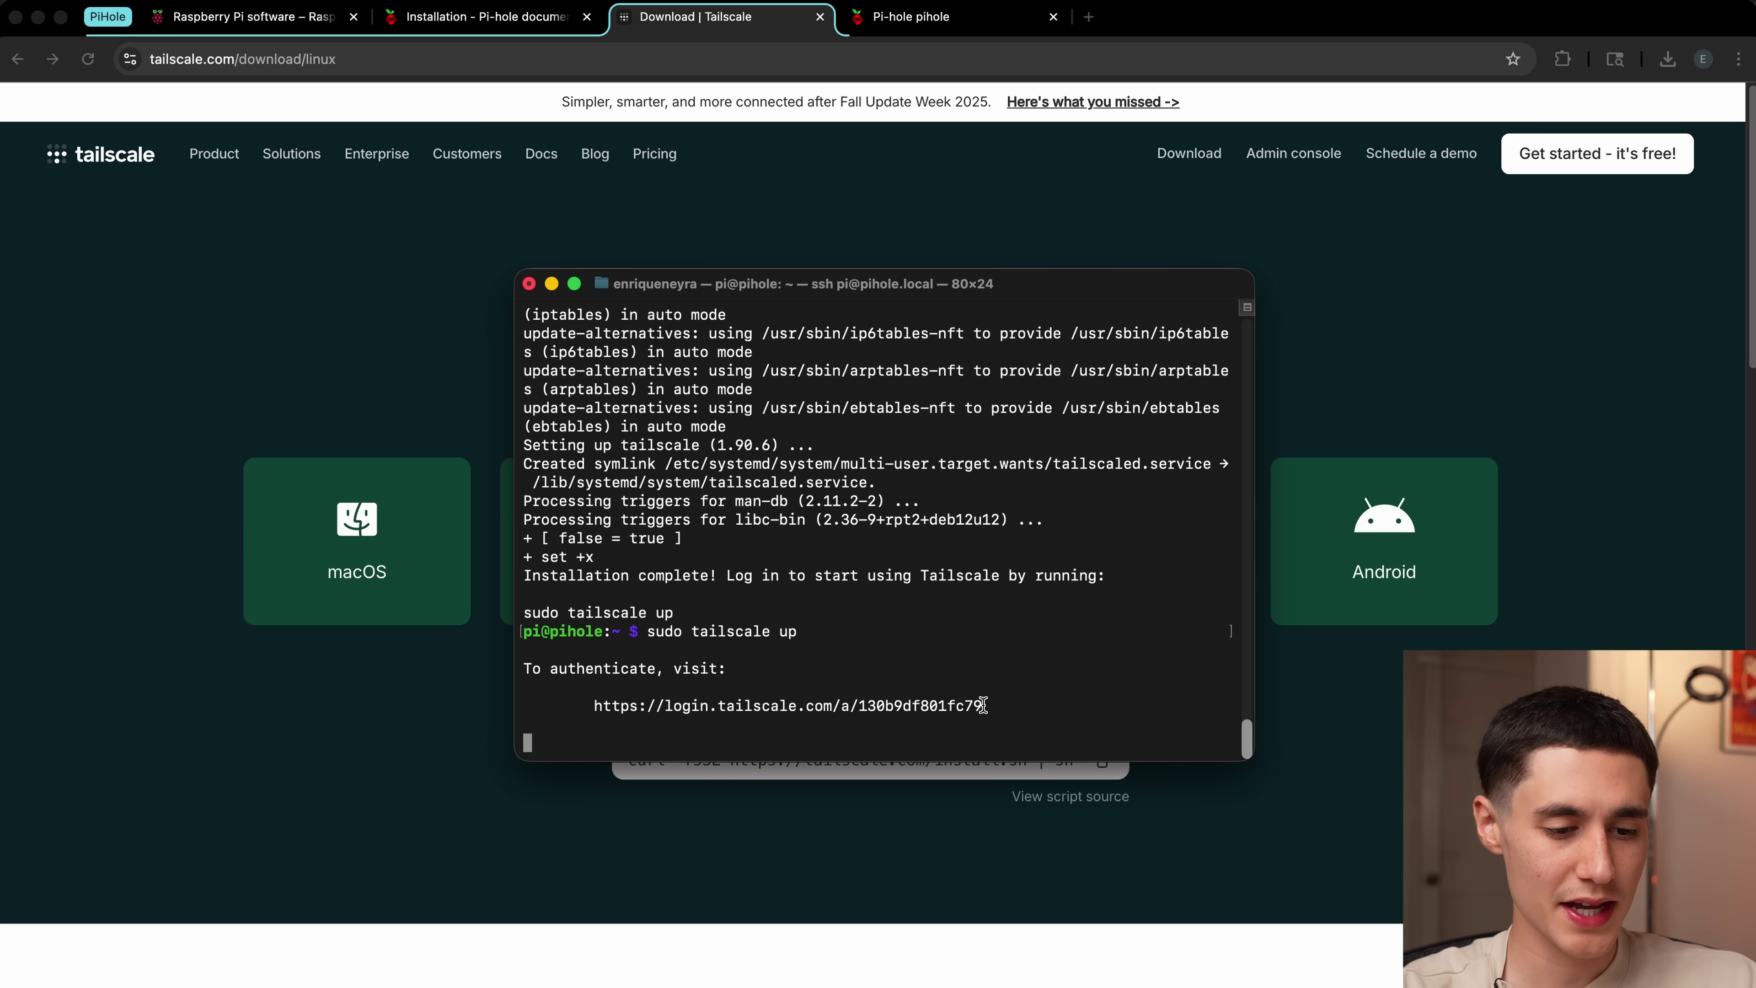
pyautogui.moveTo(983, 705); pyautogui.dragTo(594, 710)
pyautogui.press('super+c')
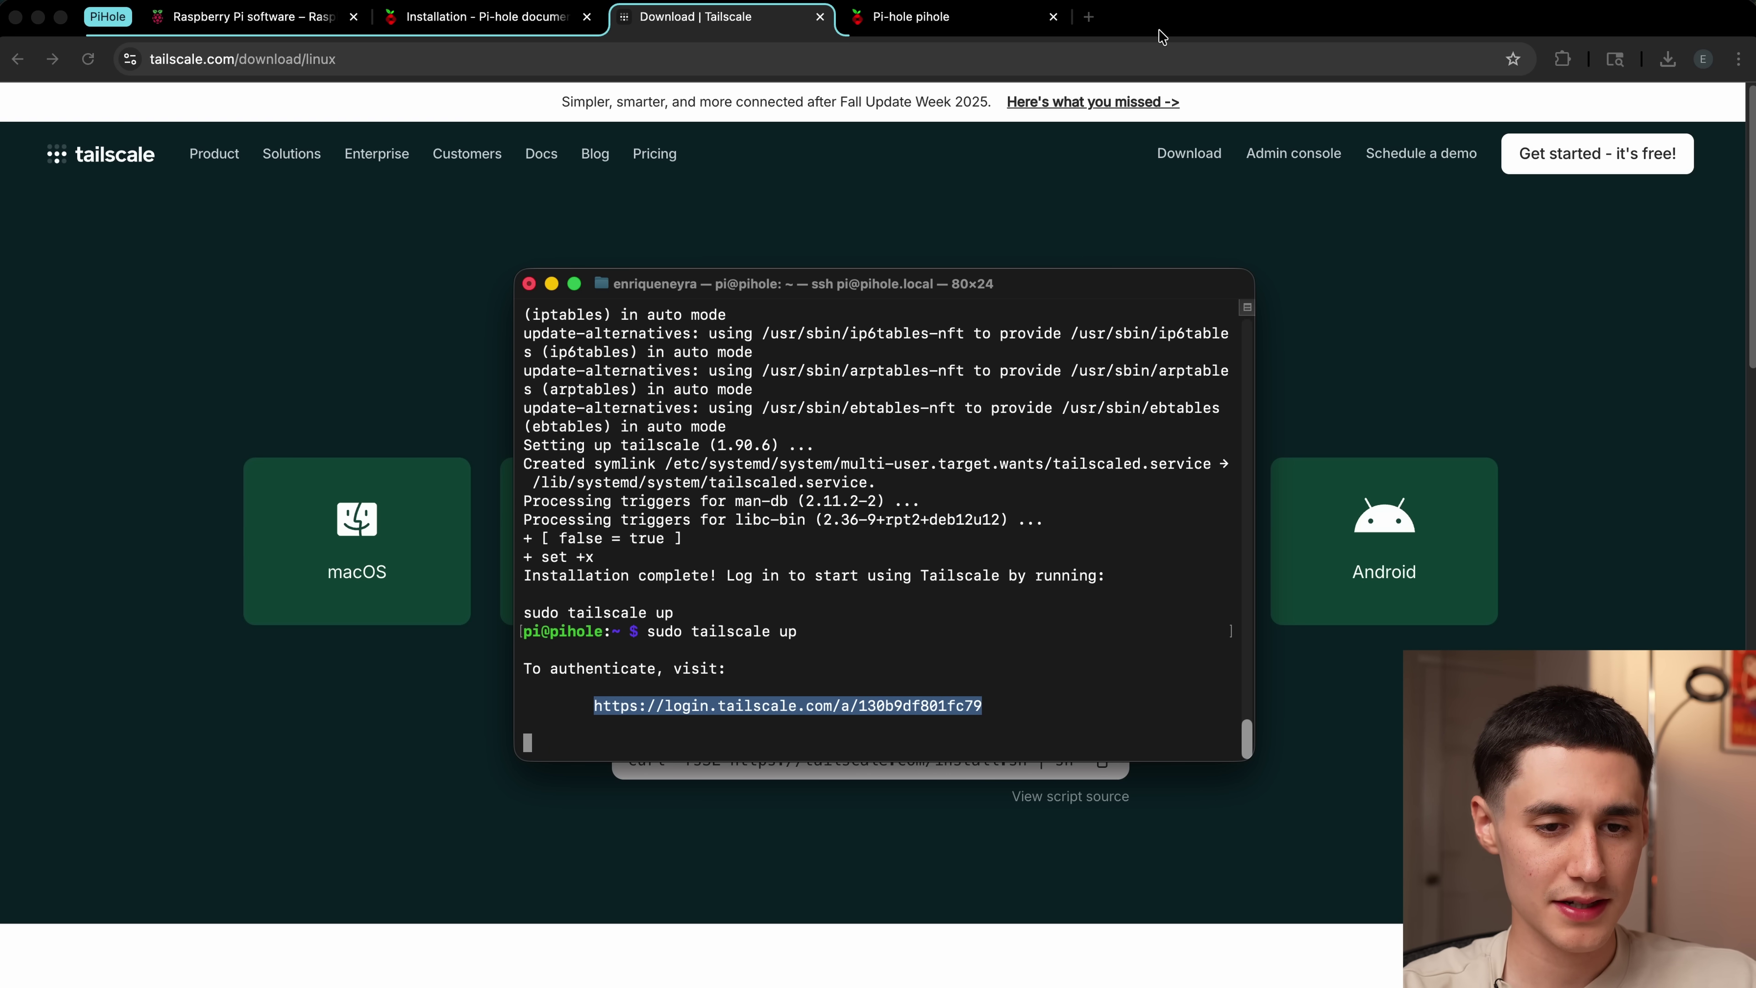
# Step: Open the login URL, sign in with GitHub, authorize Tailscale and connect the pihole device
pyautogui.click(1089, 17)
pyautogui.press('super+v')
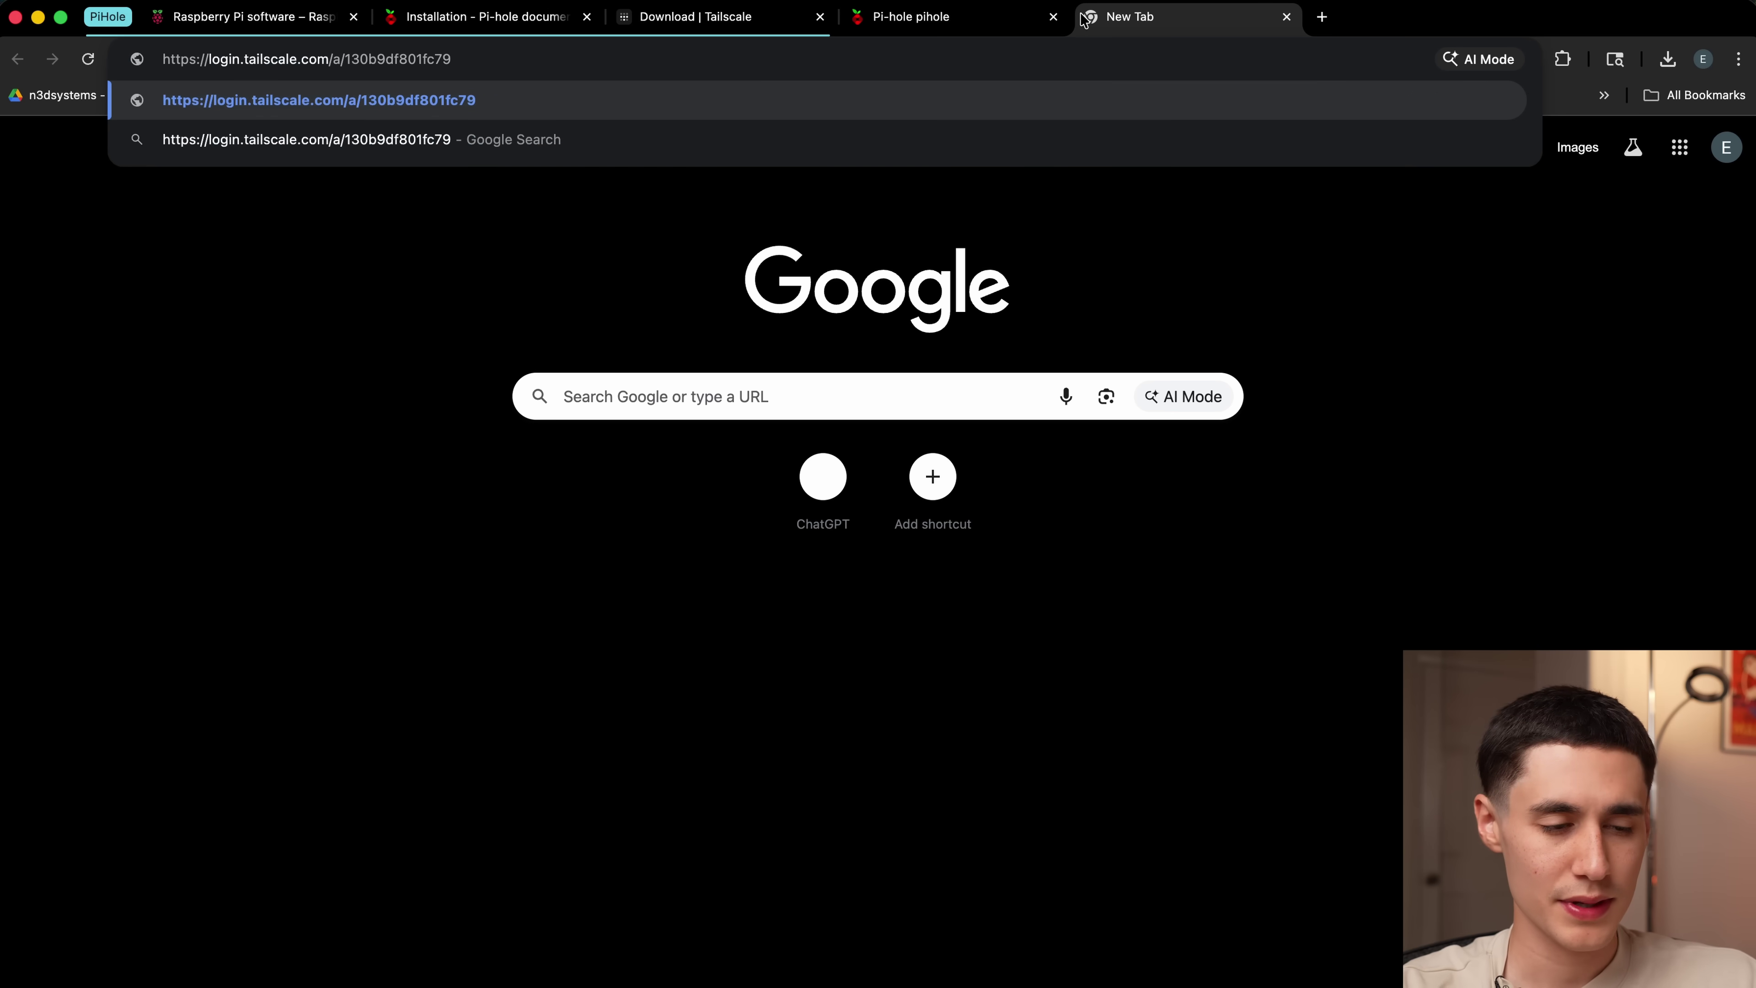
pyautogui.press('Return')
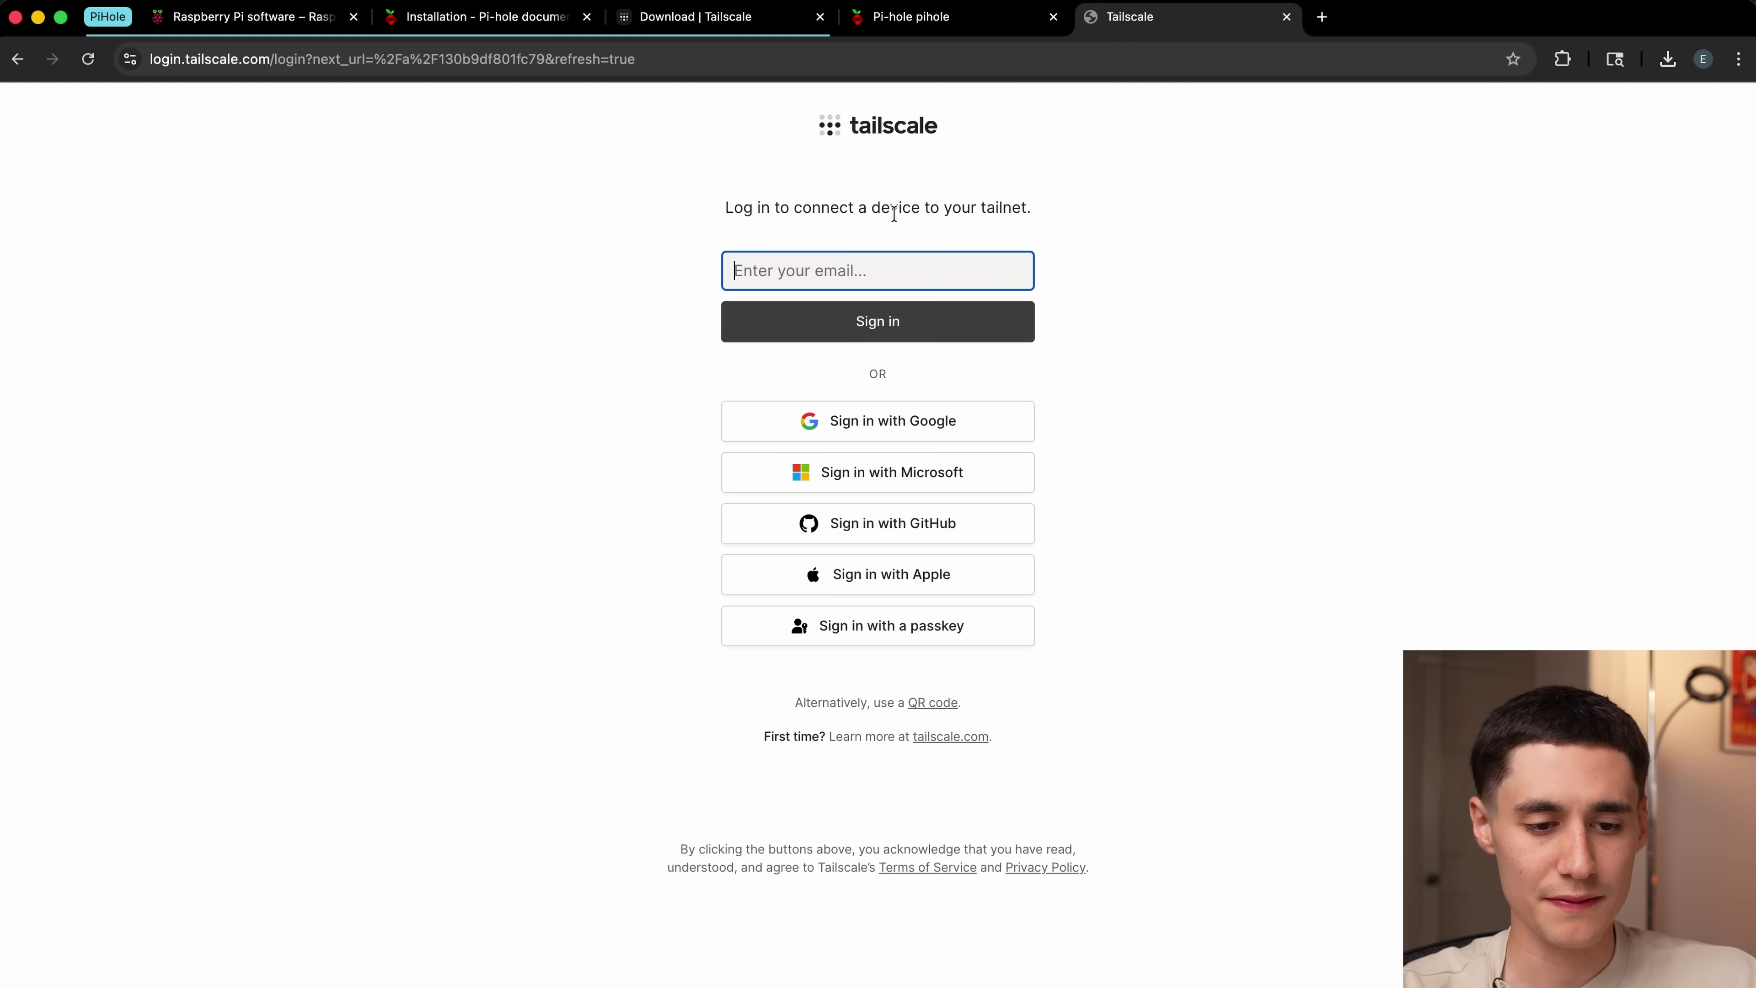
pyautogui.click(826, 531)
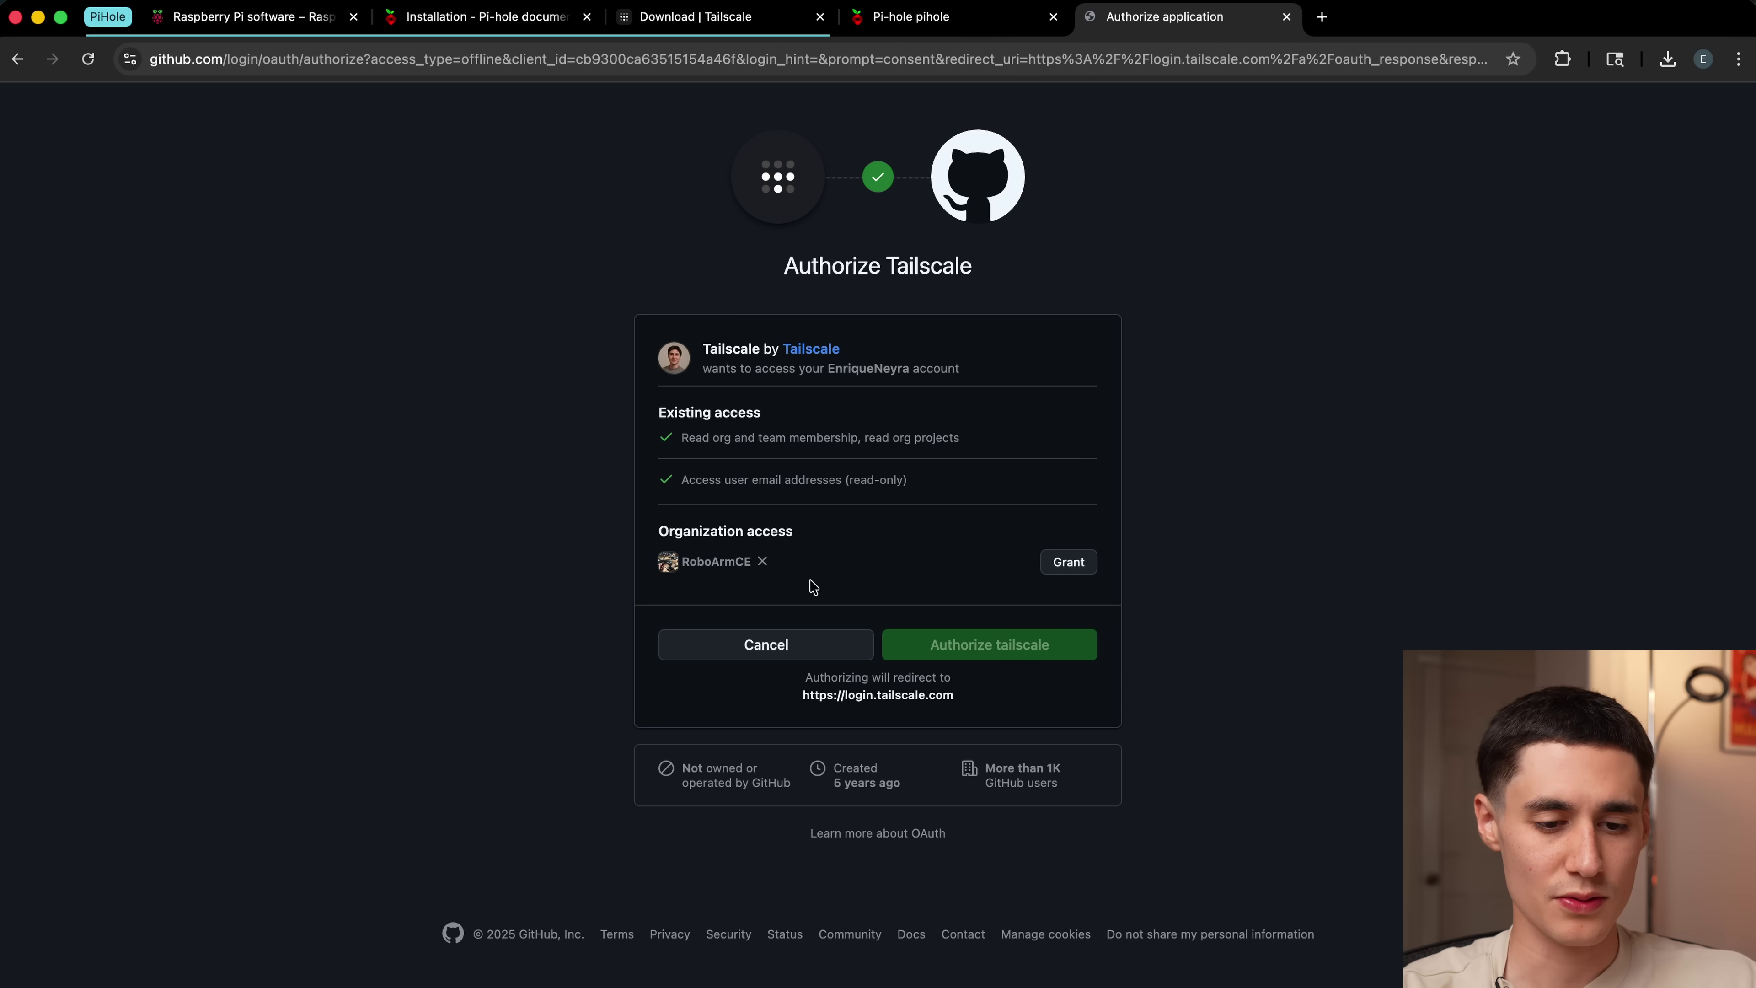
pyautogui.click(946, 657)
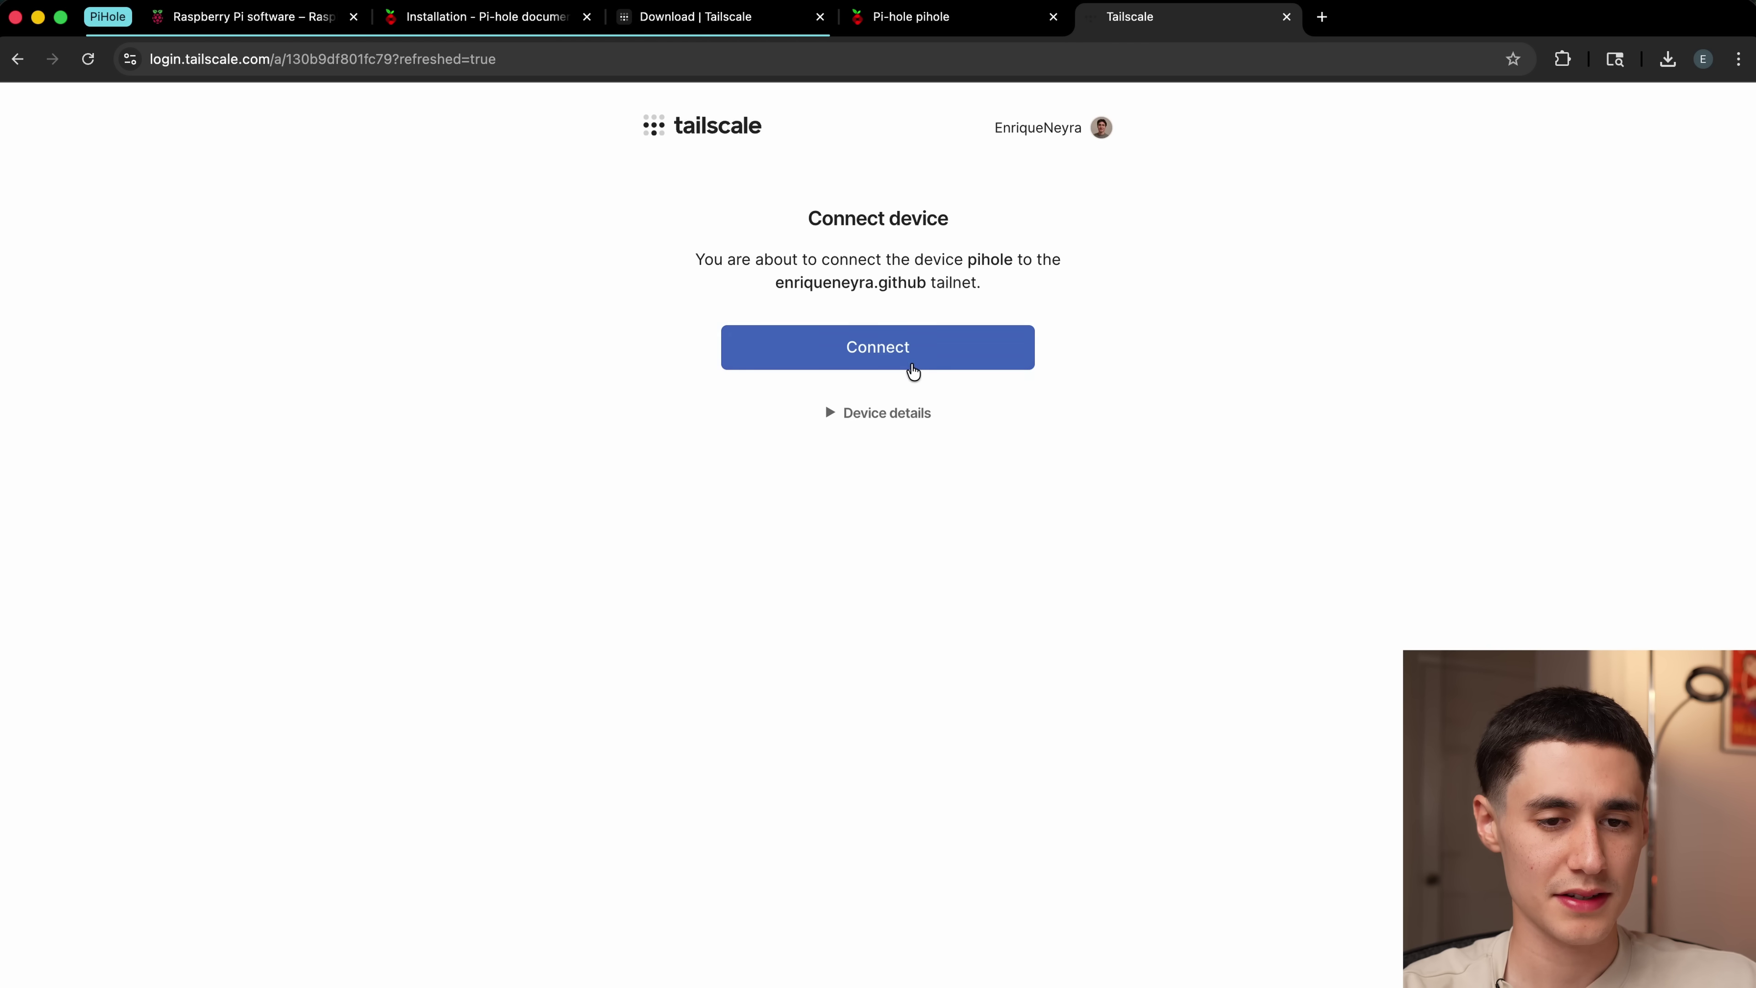
pyautogui.click(900, 362)
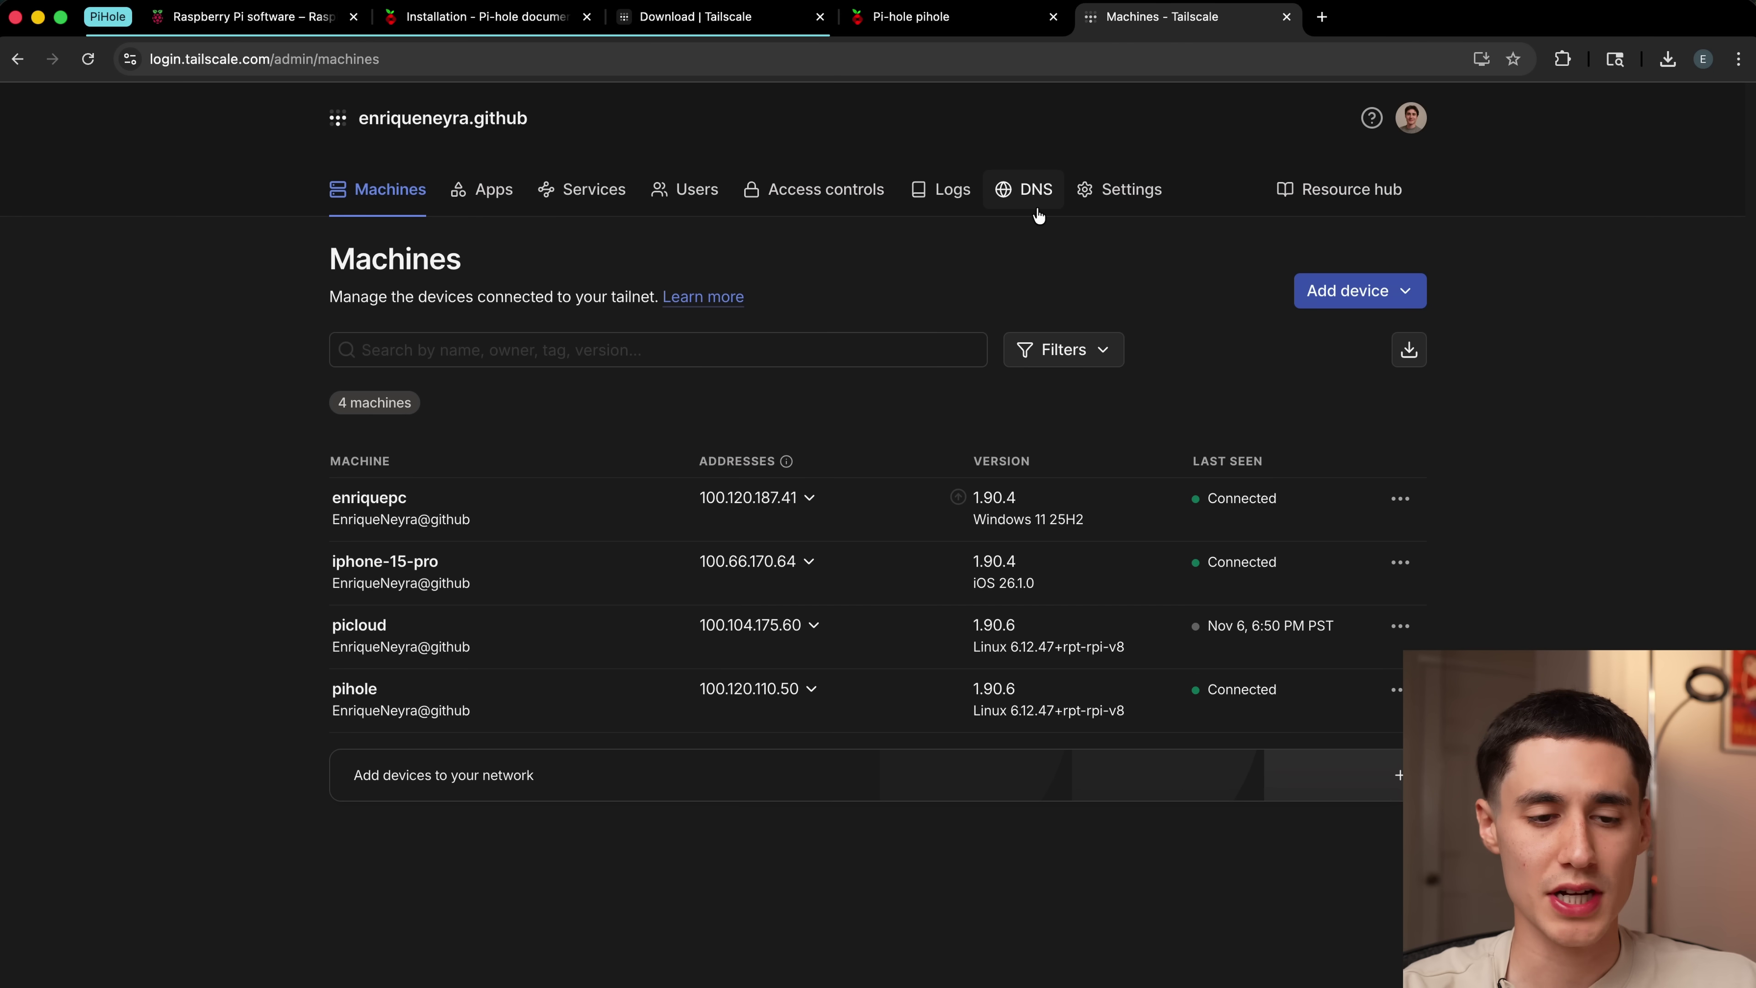
# Step: Copy pihole's address 100.120.110.50 and enter it as a custom nameserver in DNS settings
pyautogui.click(773, 690)
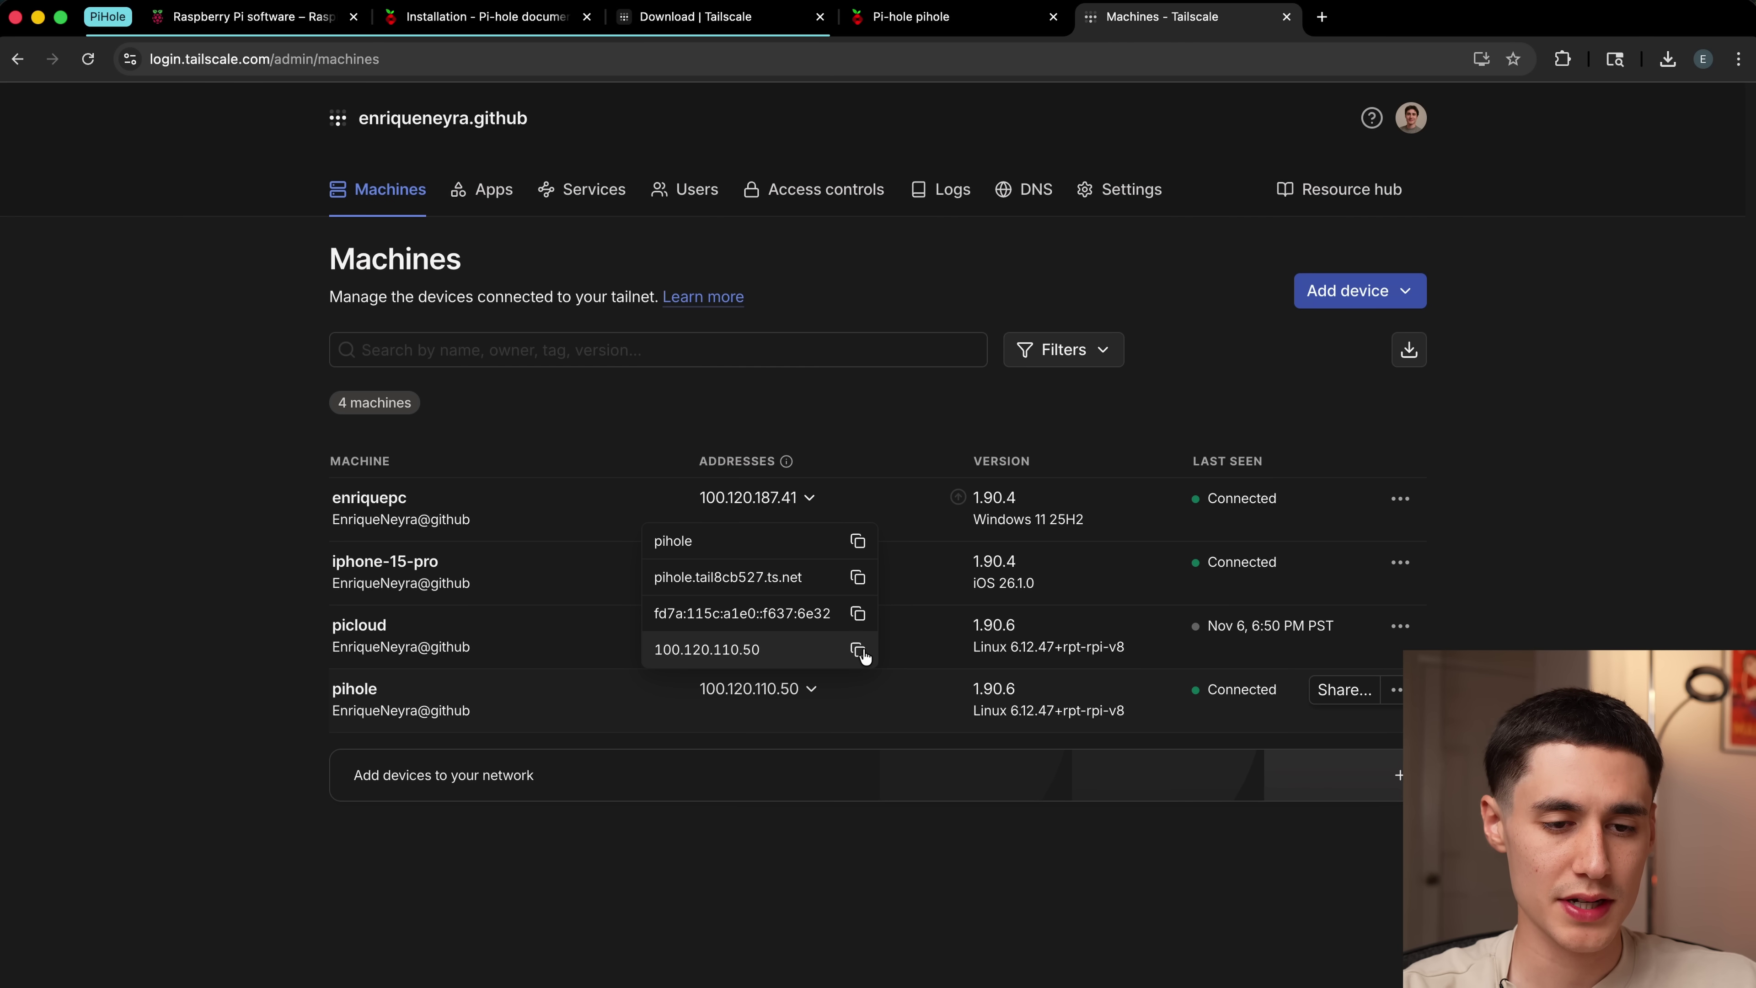
pyautogui.click(858, 650)
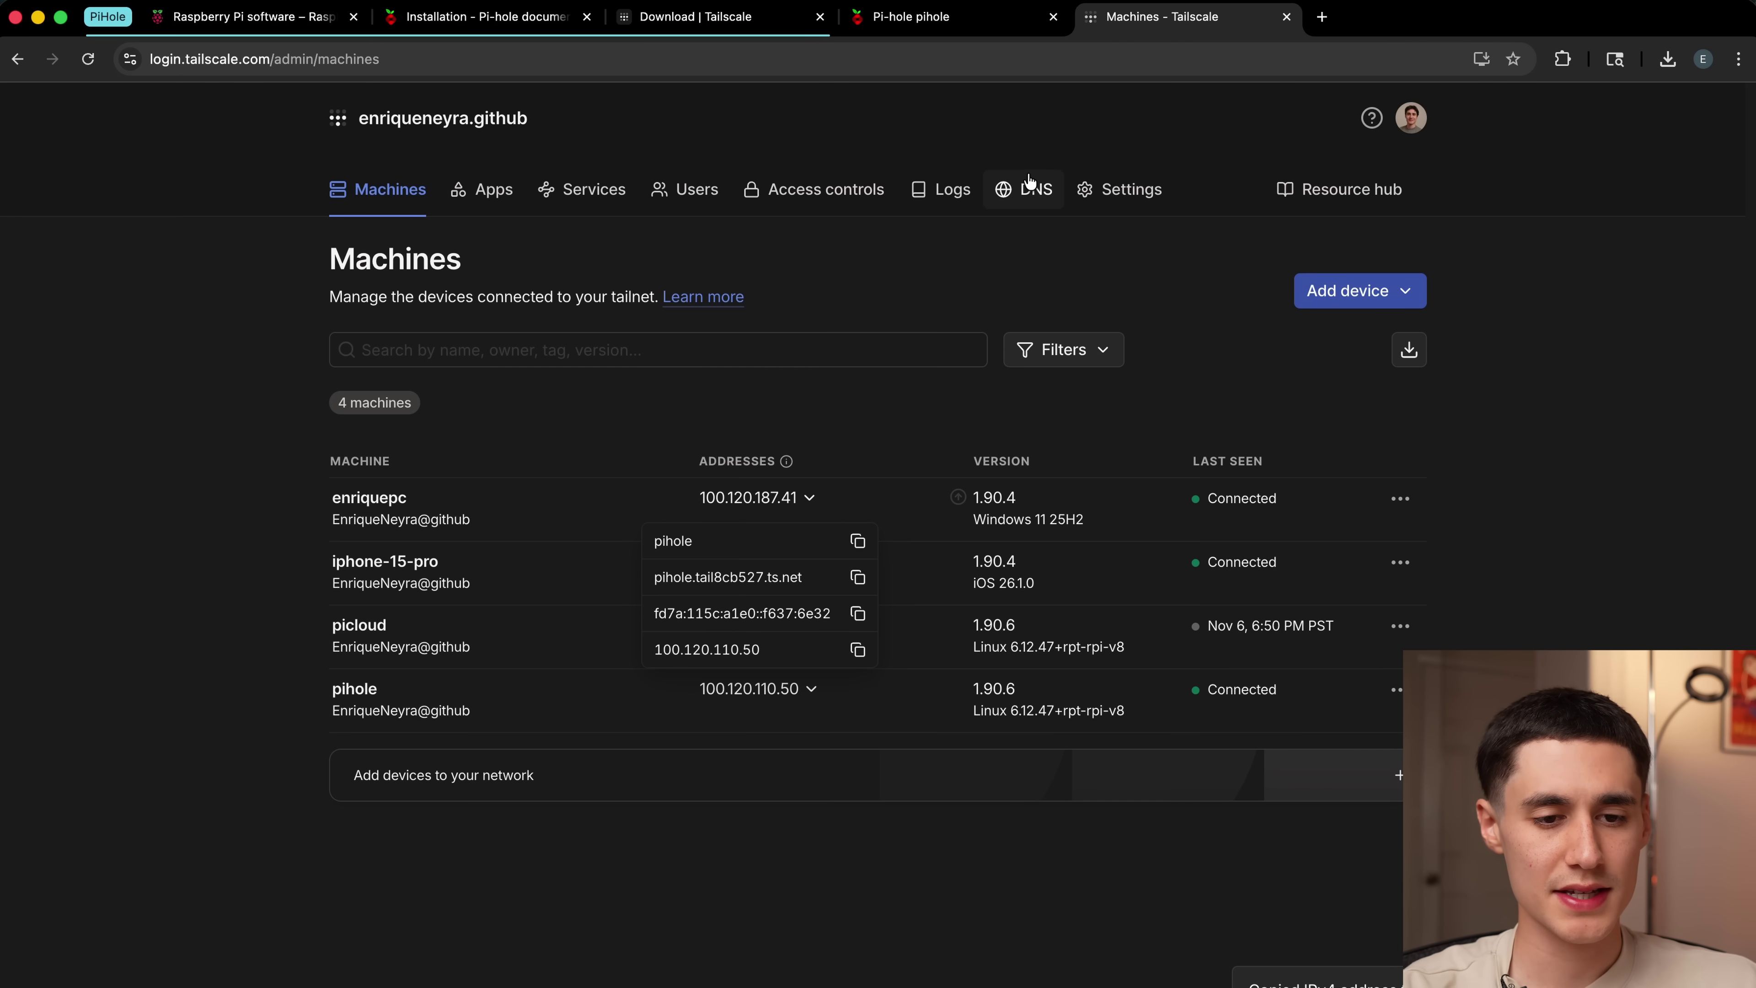
pyautogui.click(1029, 185)
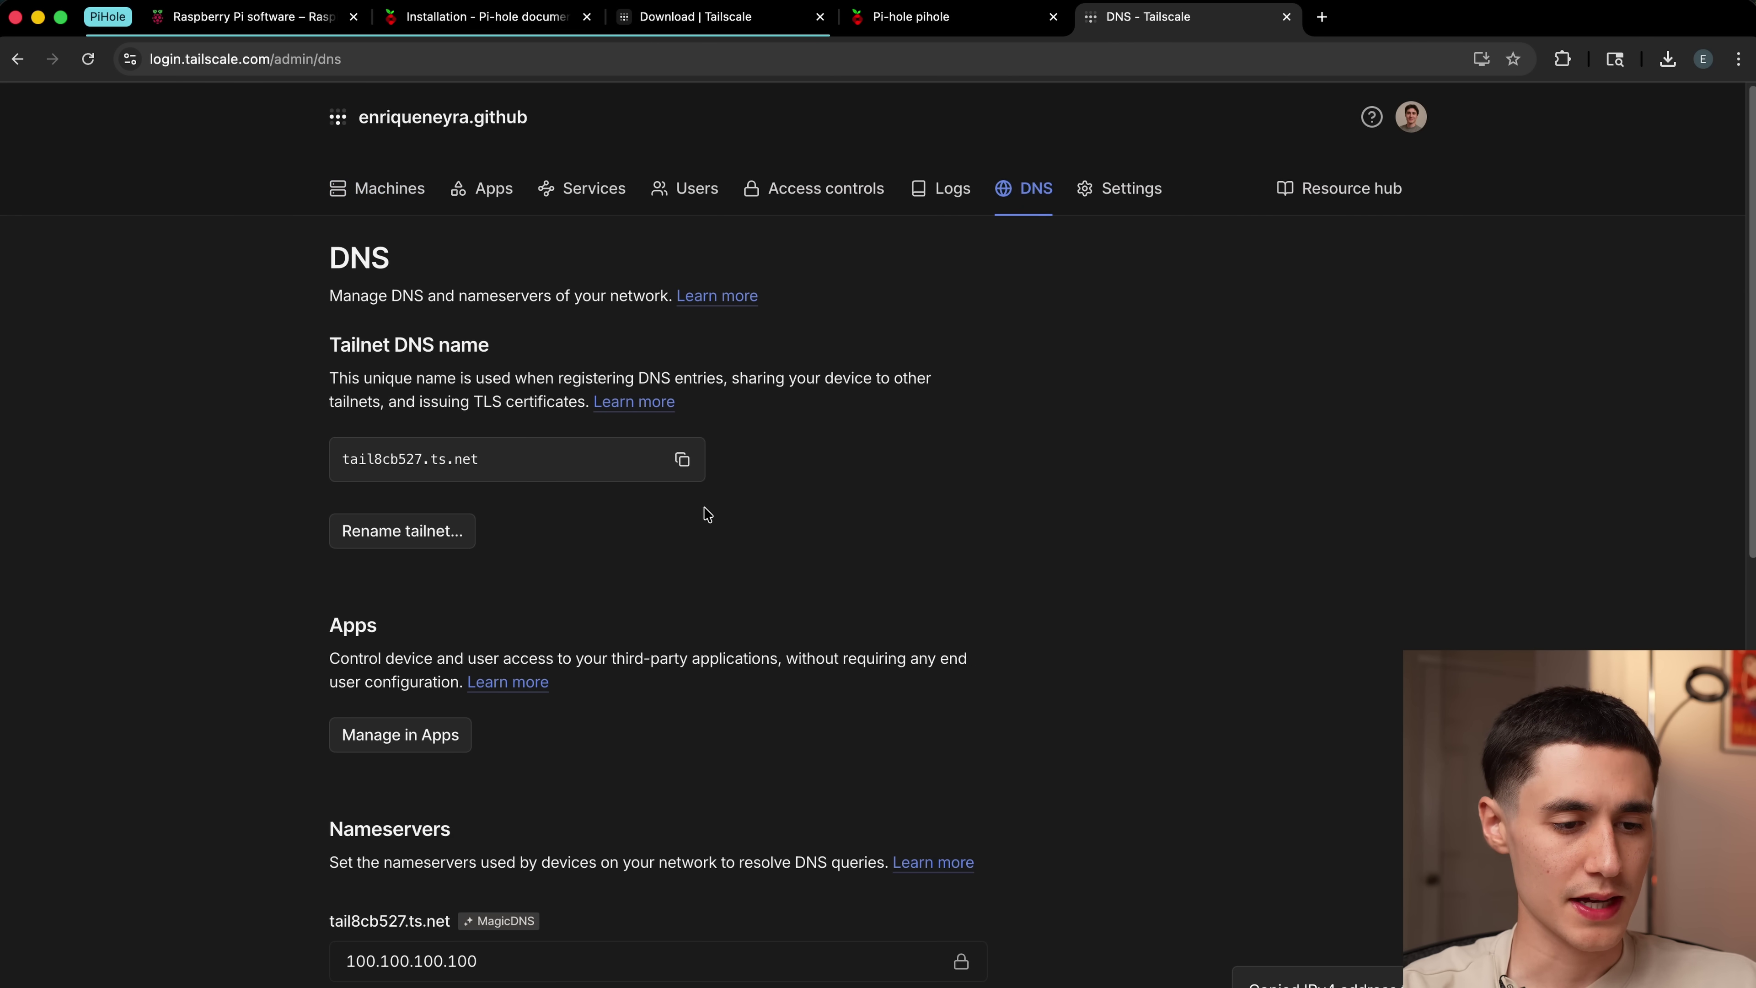
pyautogui.scroll(-7, 705, 510)
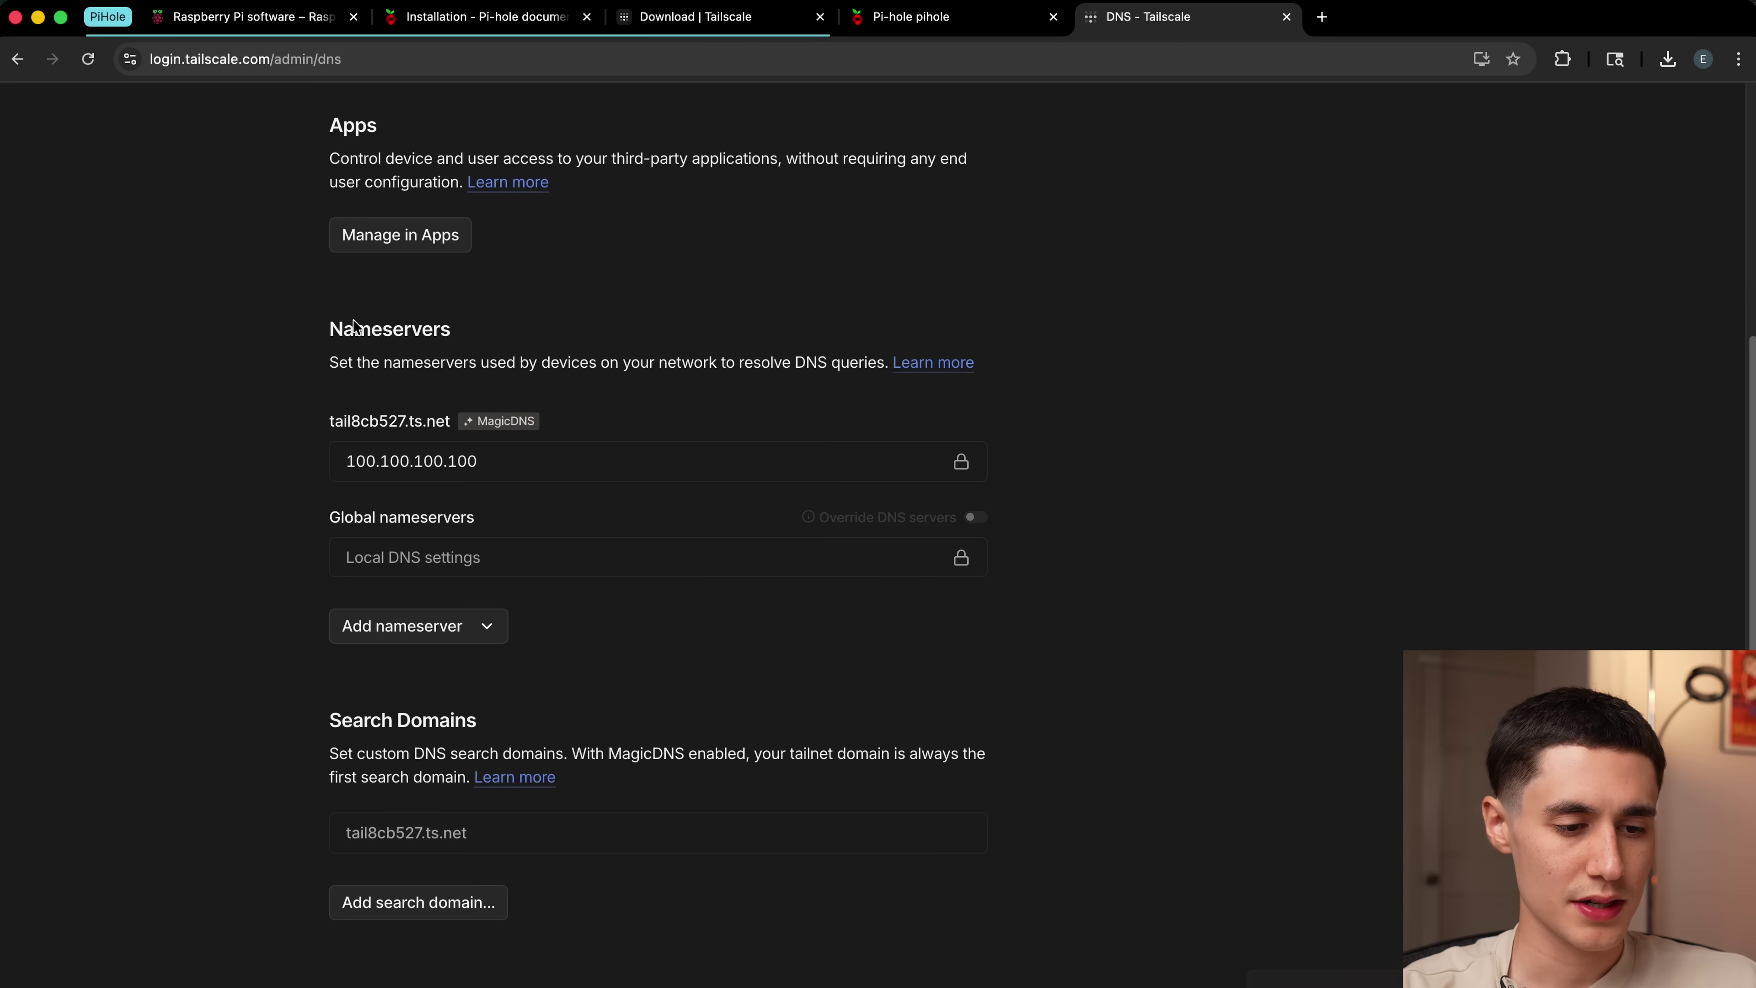
pyautogui.click(425, 627)
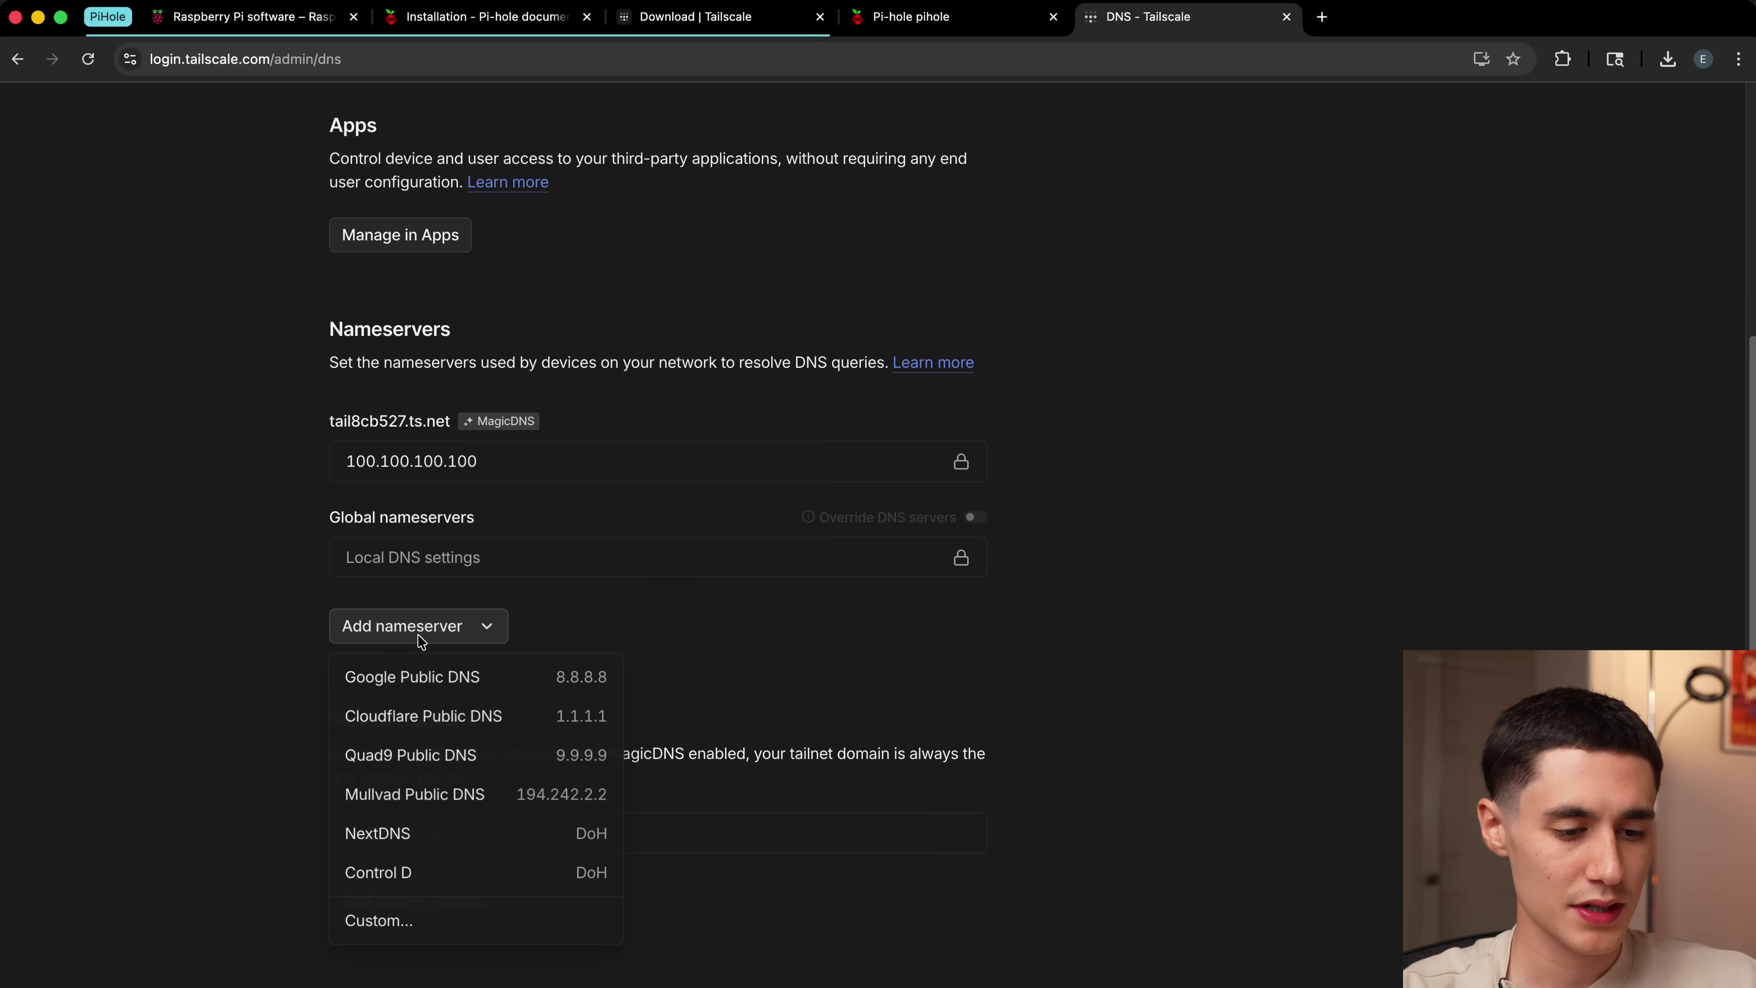
pyautogui.click(412, 933)
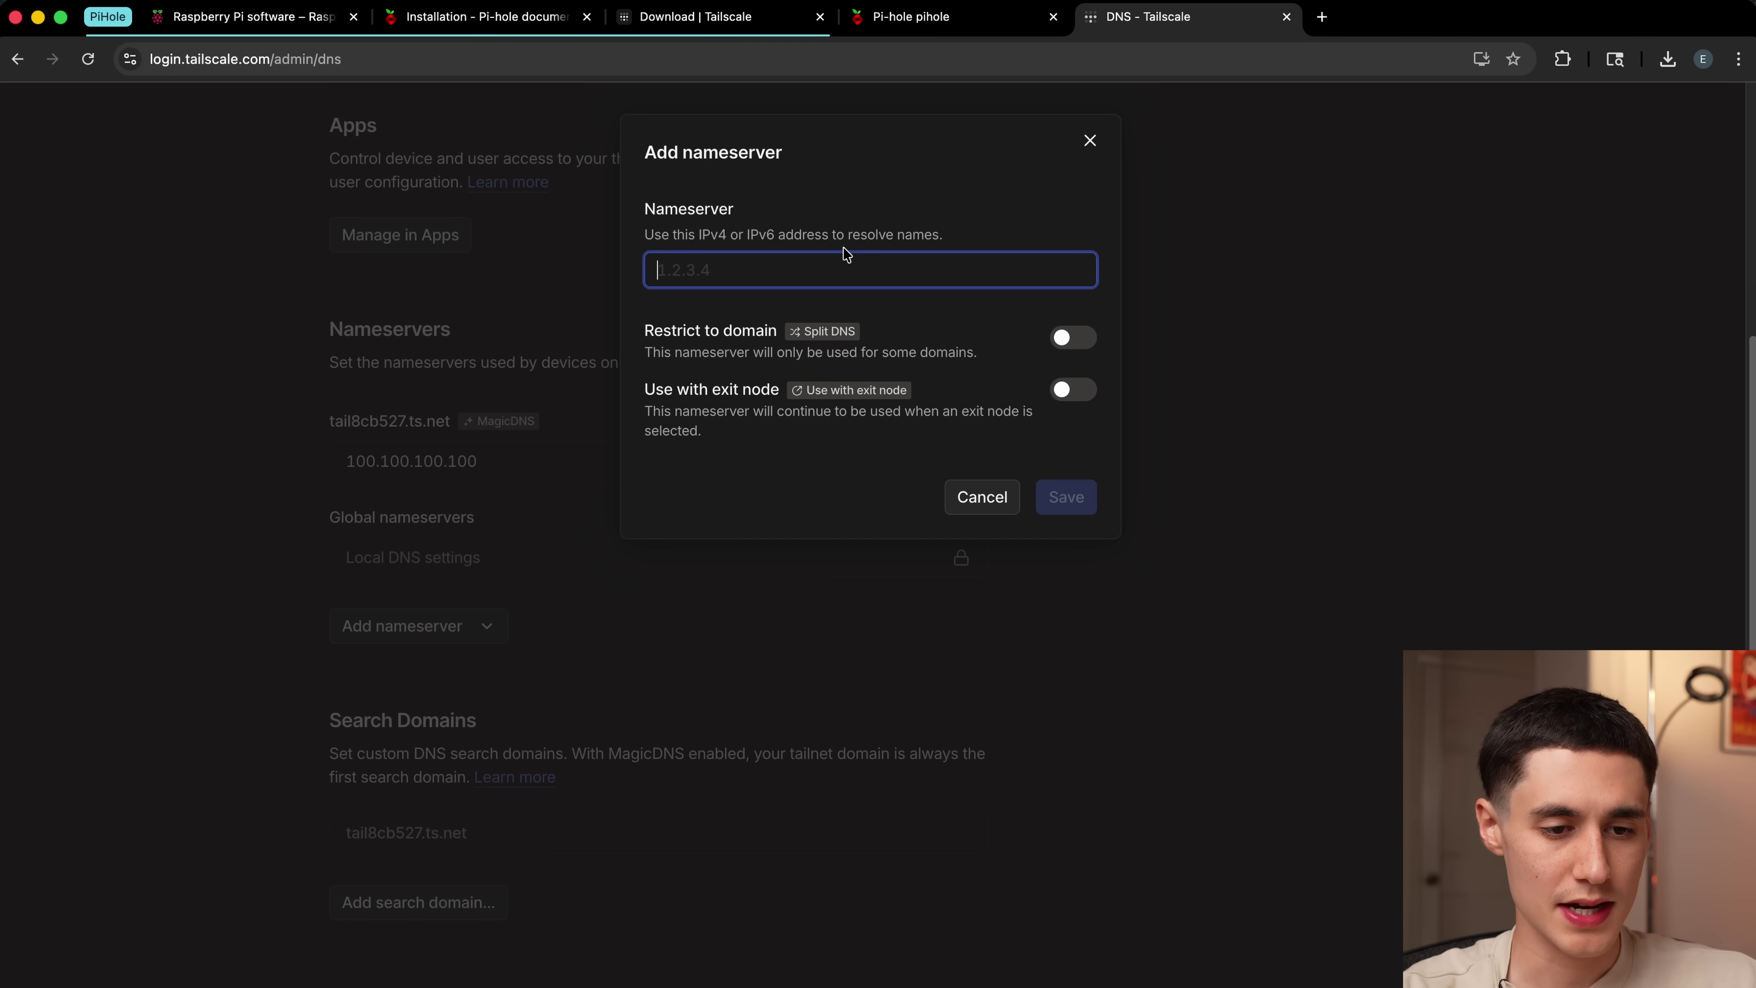
pyautogui.press('super+v')
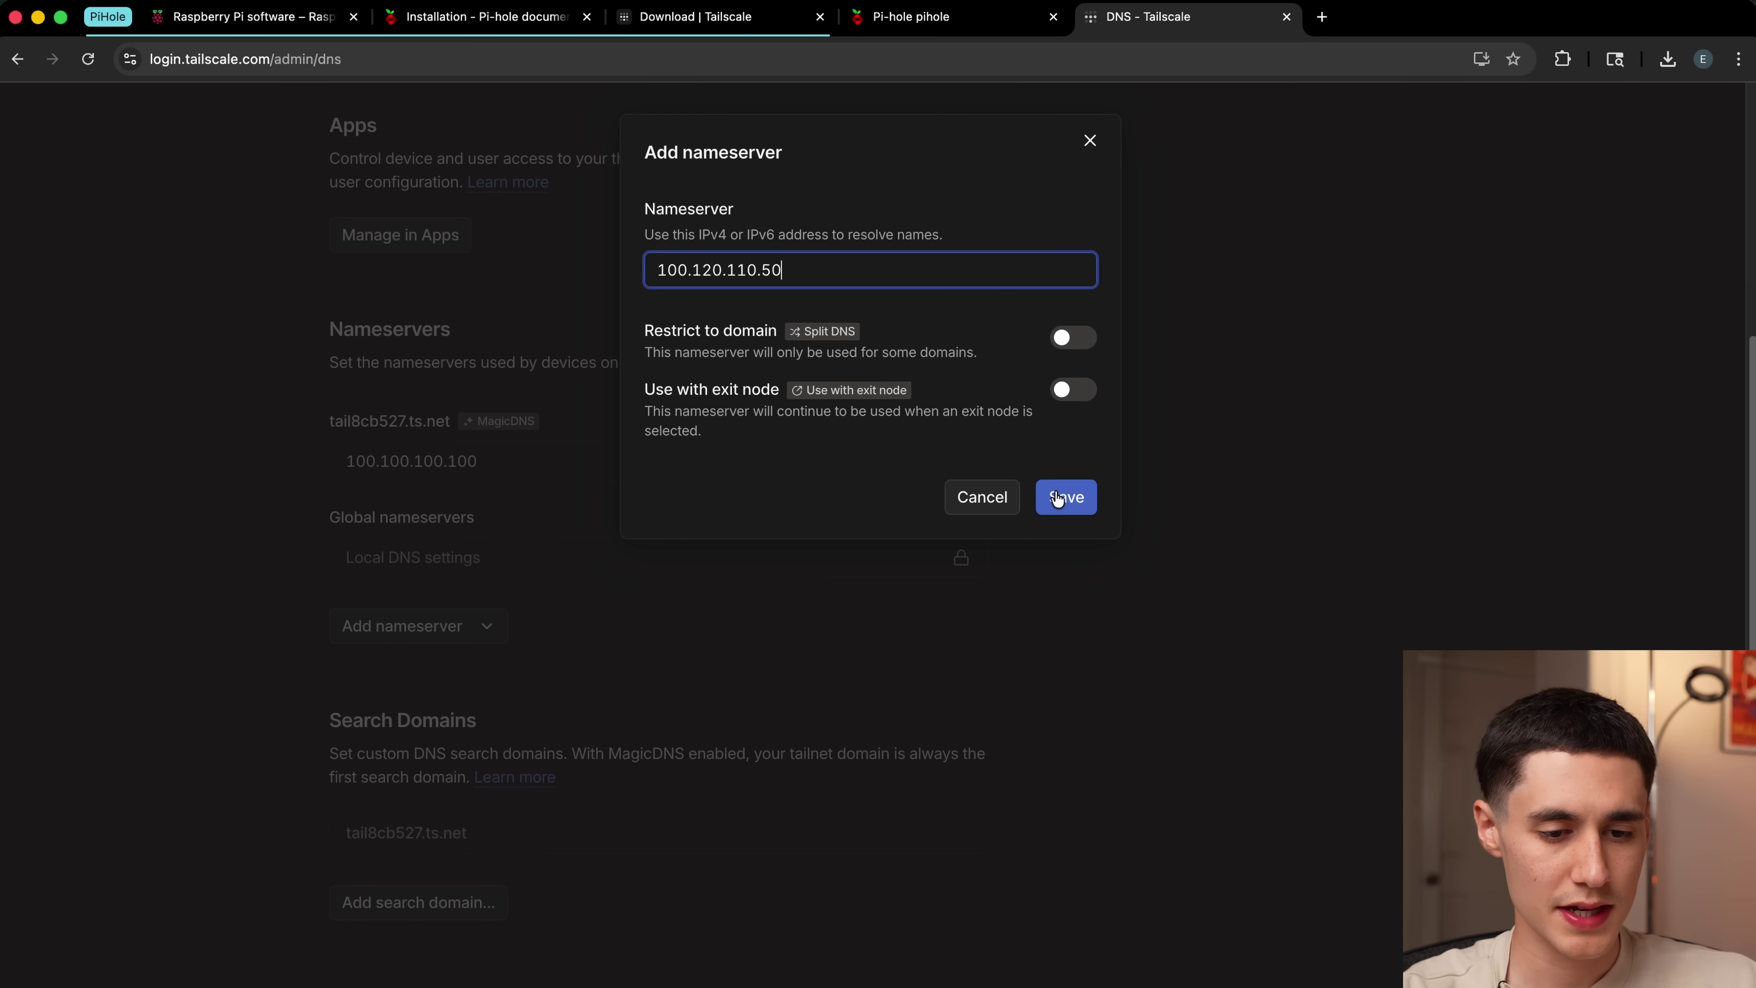
# Step: Save the global nameserver, enable Override DNS servers, and go back to Machines
pyautogui.click(1057, 498)
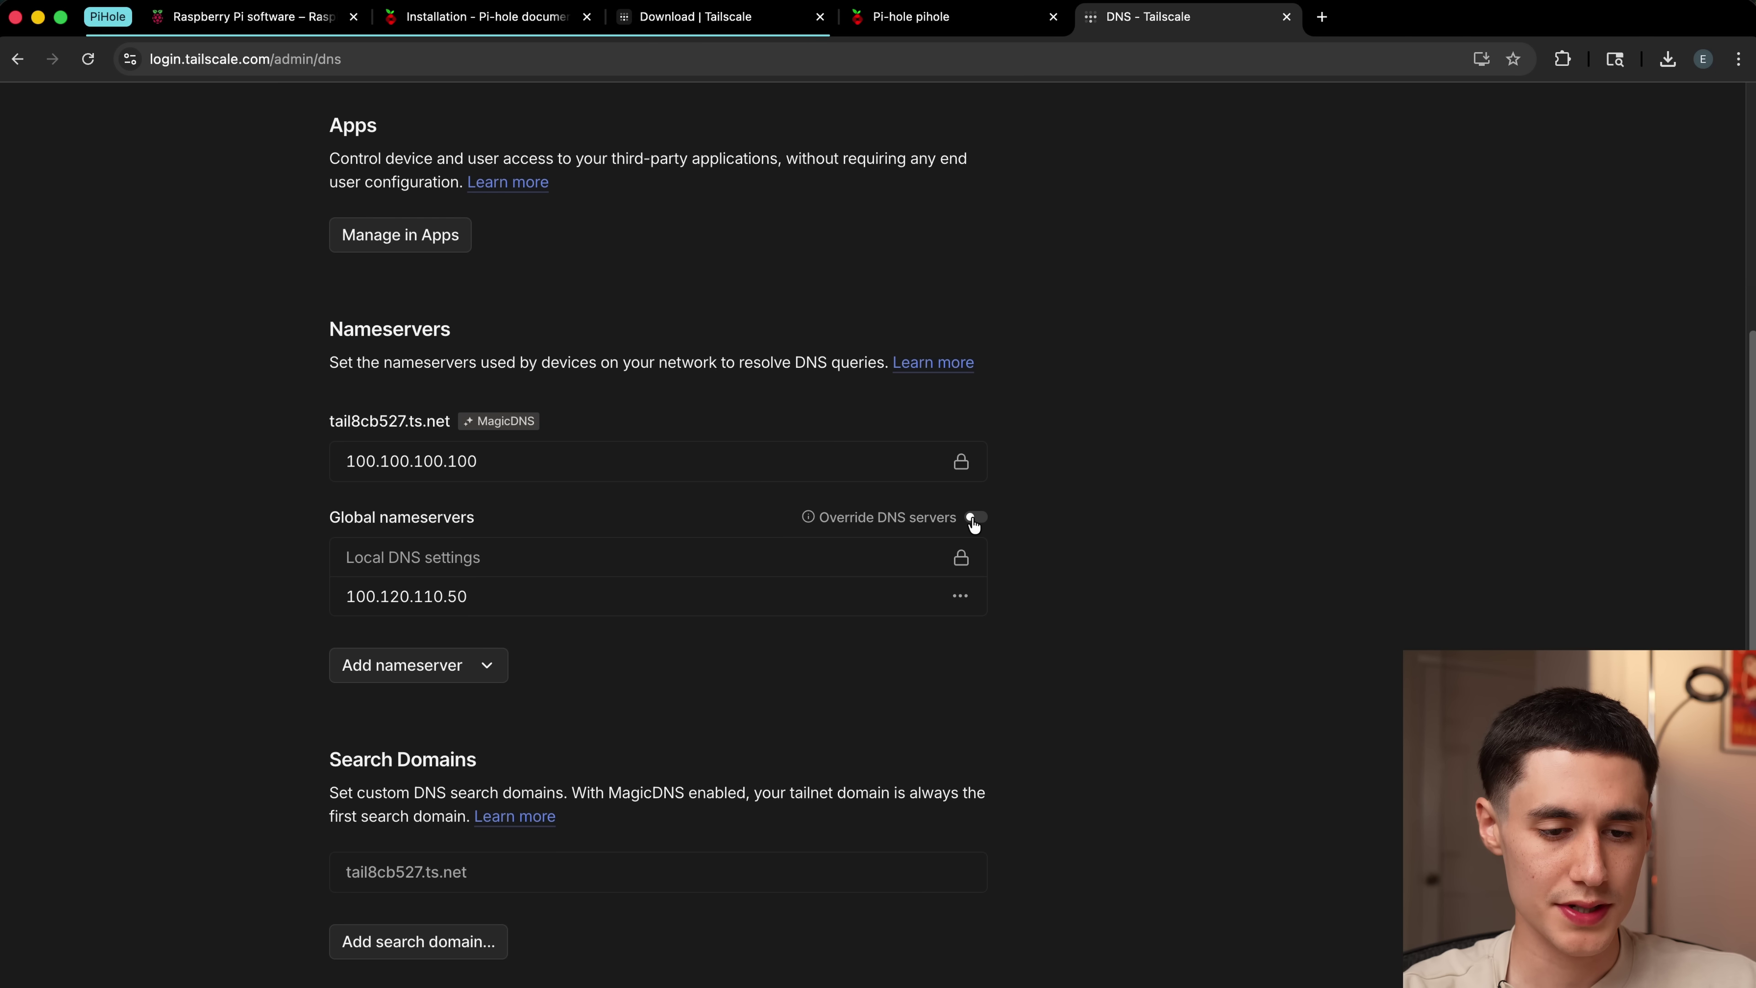
pyautogui.click(974, 518)
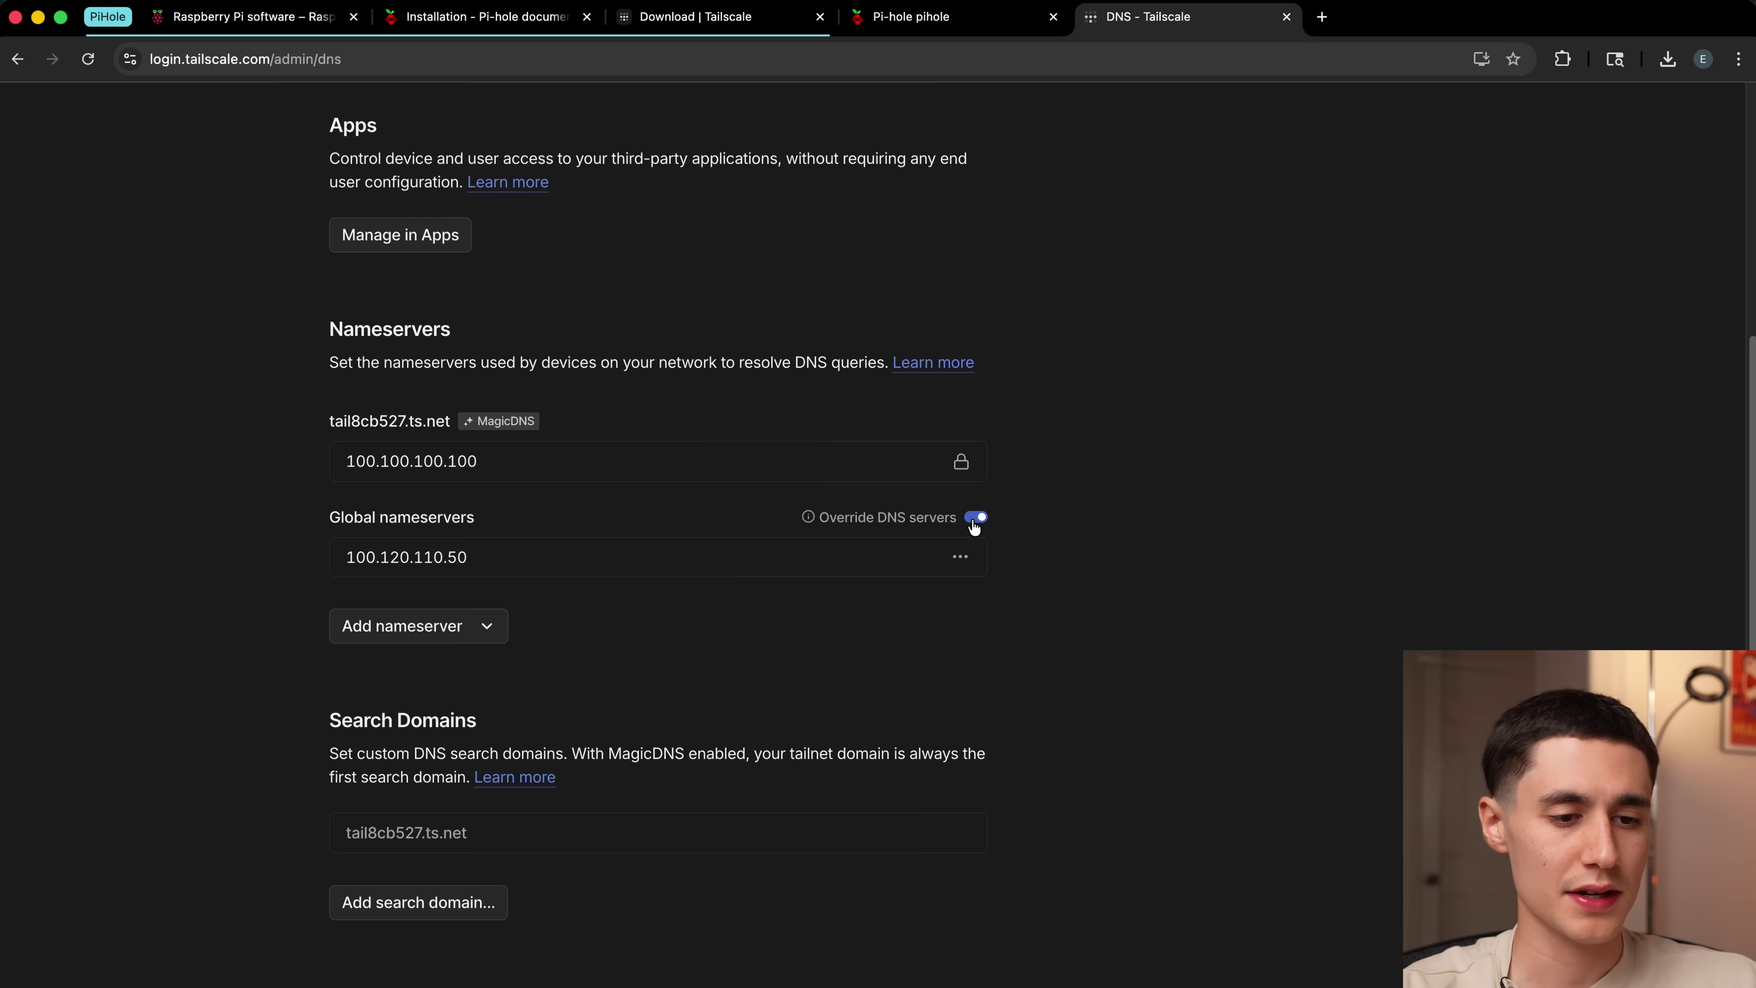
pyautogui.scroll(1, 827, 635)
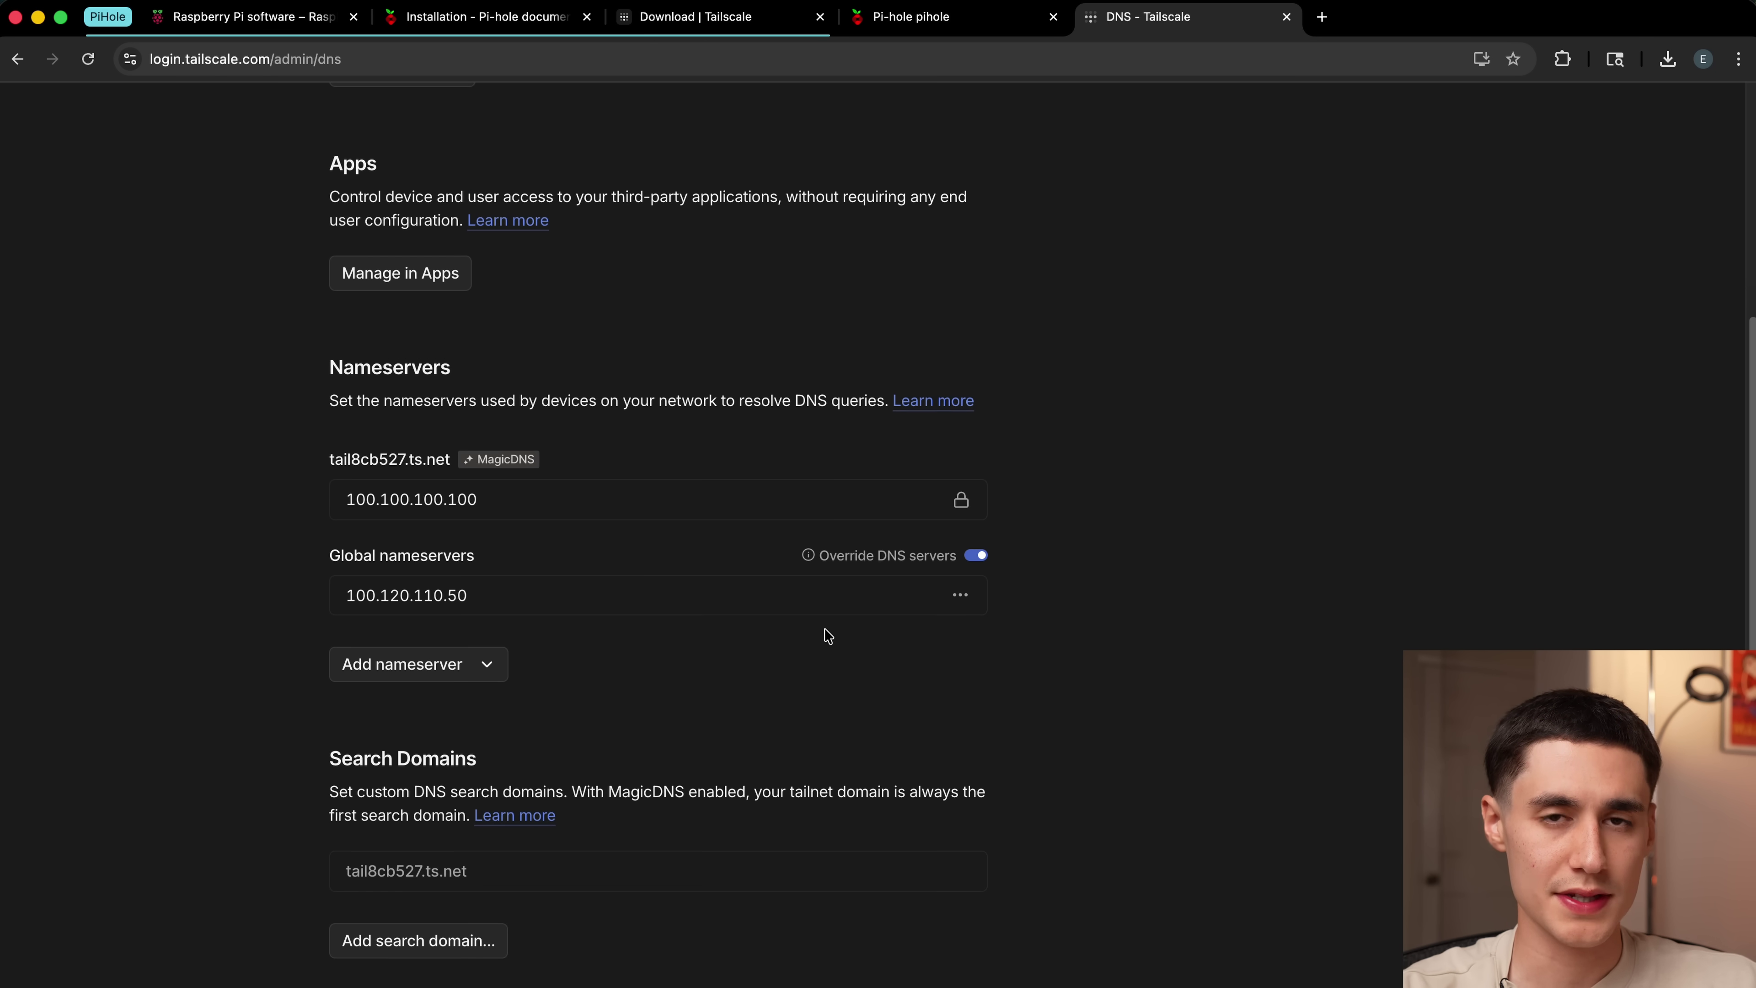
pyautogui.scroll(3, 427, 275)
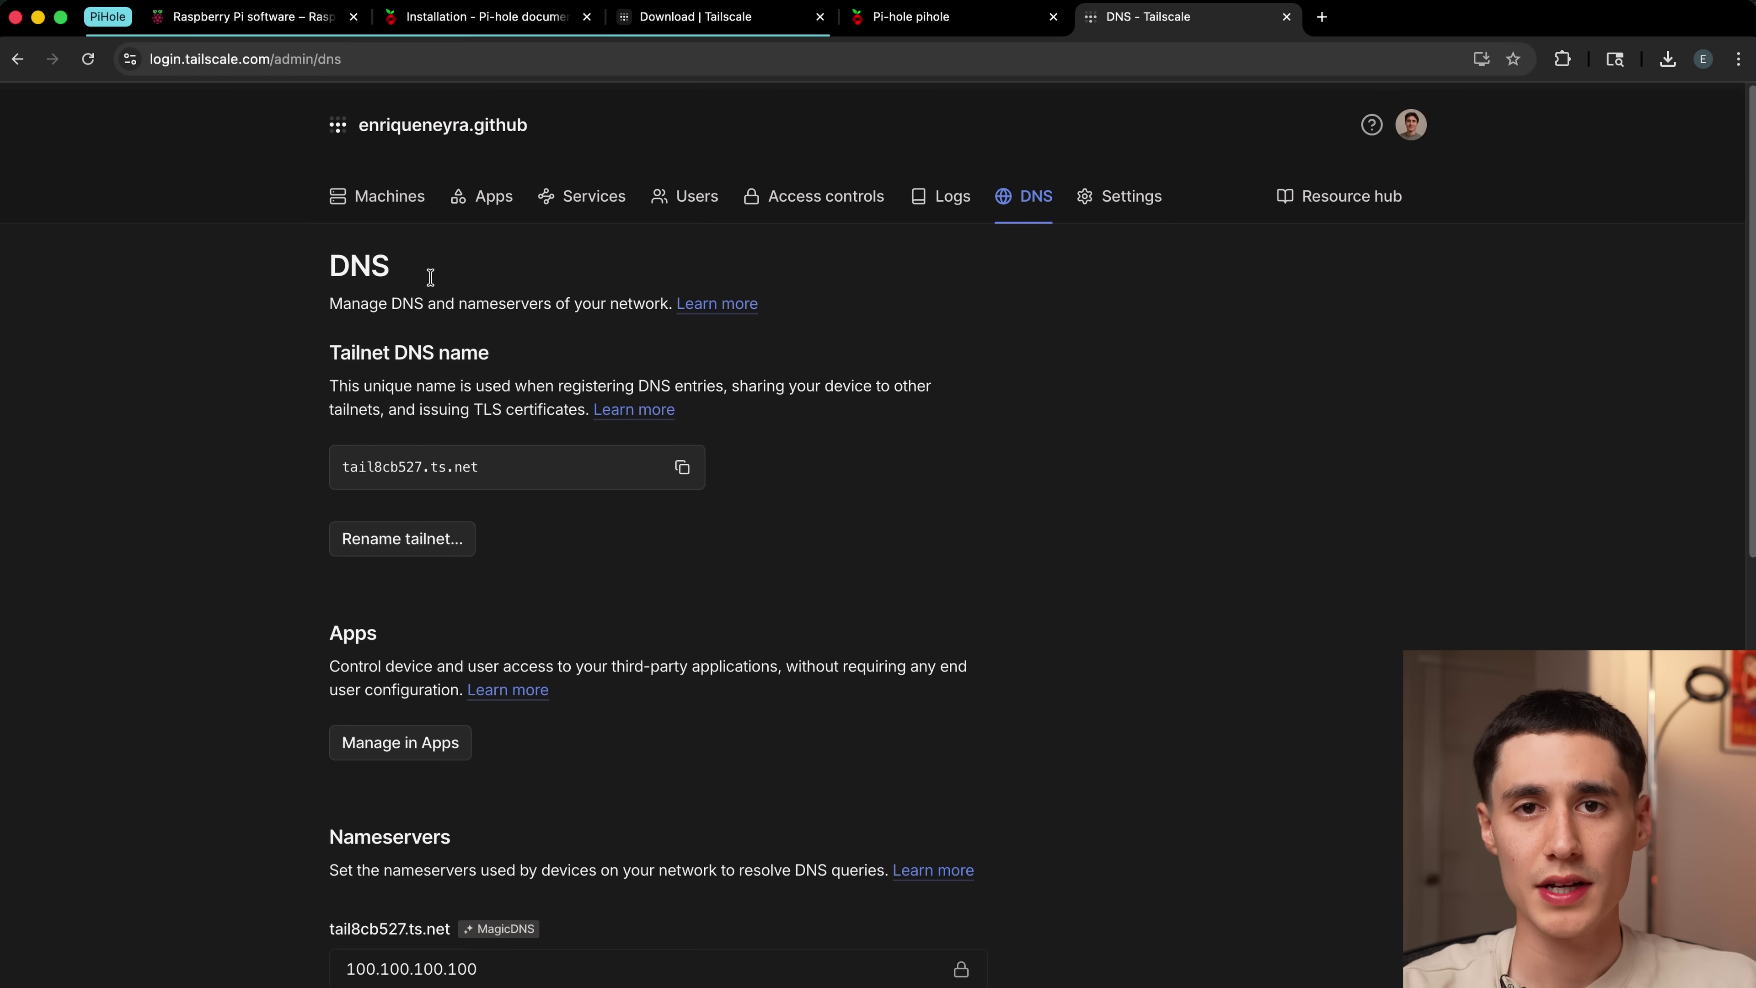
pyautogui.click(367, 189)
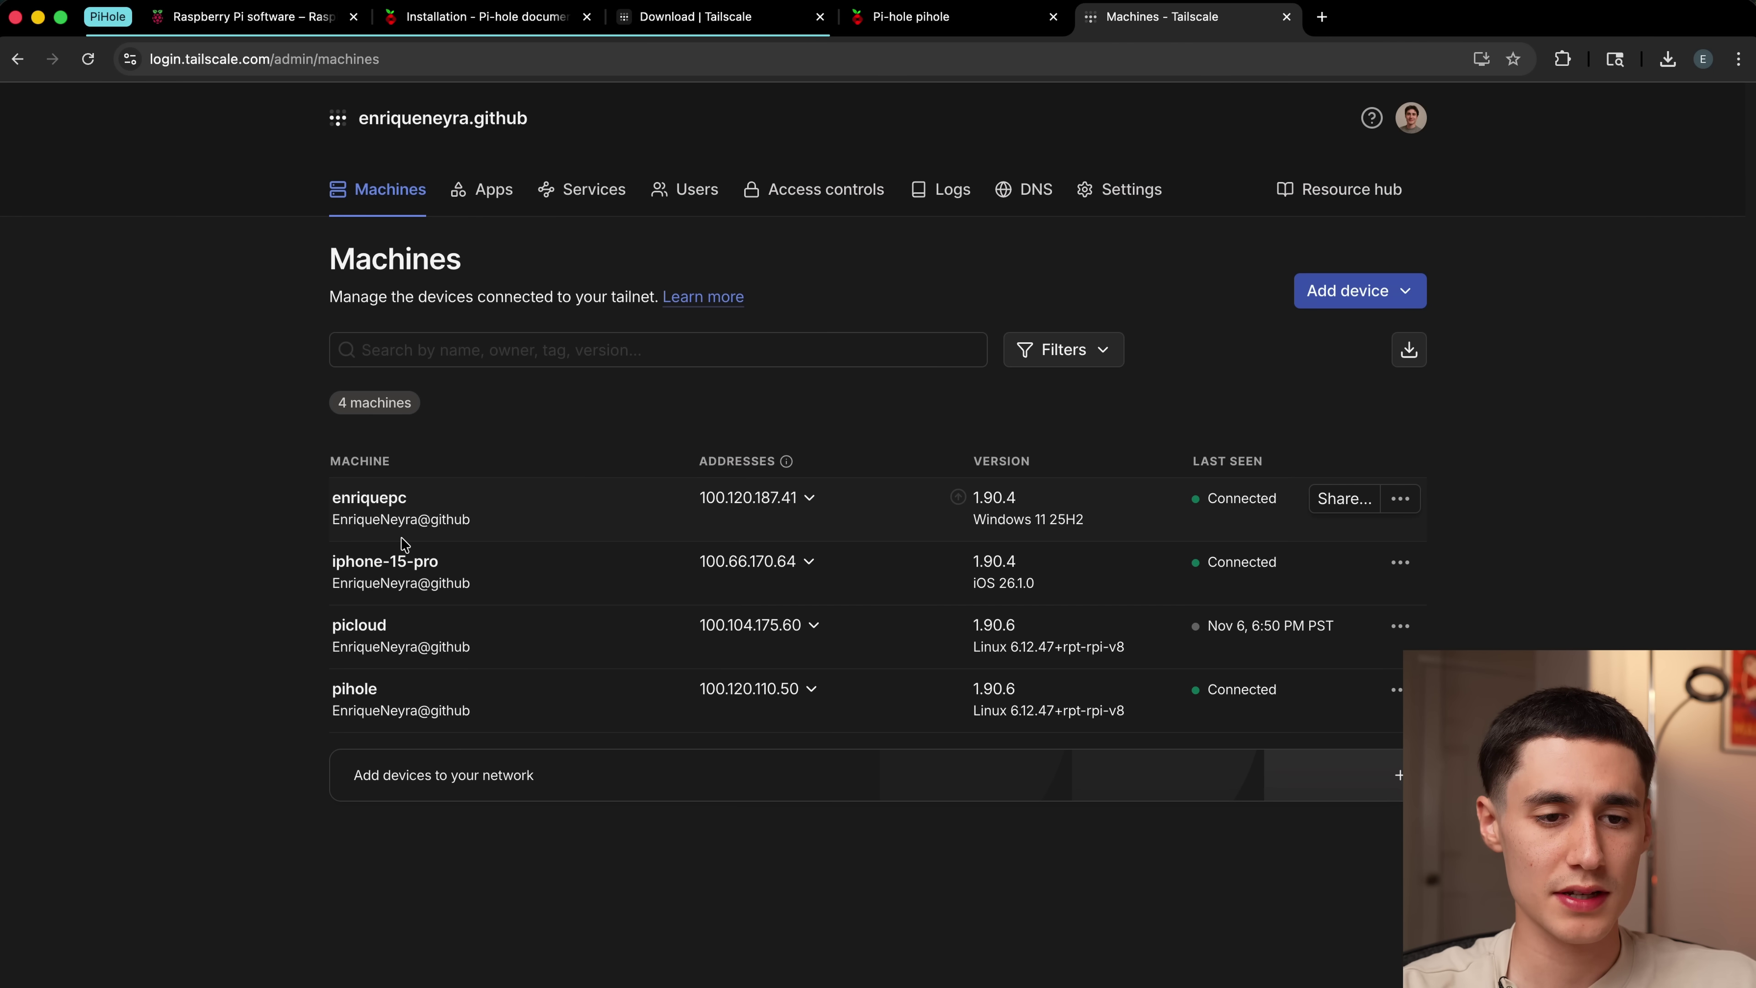
# Step: Set Pi-hole's DNS interface setting to Permit all origins and Save & Apply
pyautogui.click(911, 20)
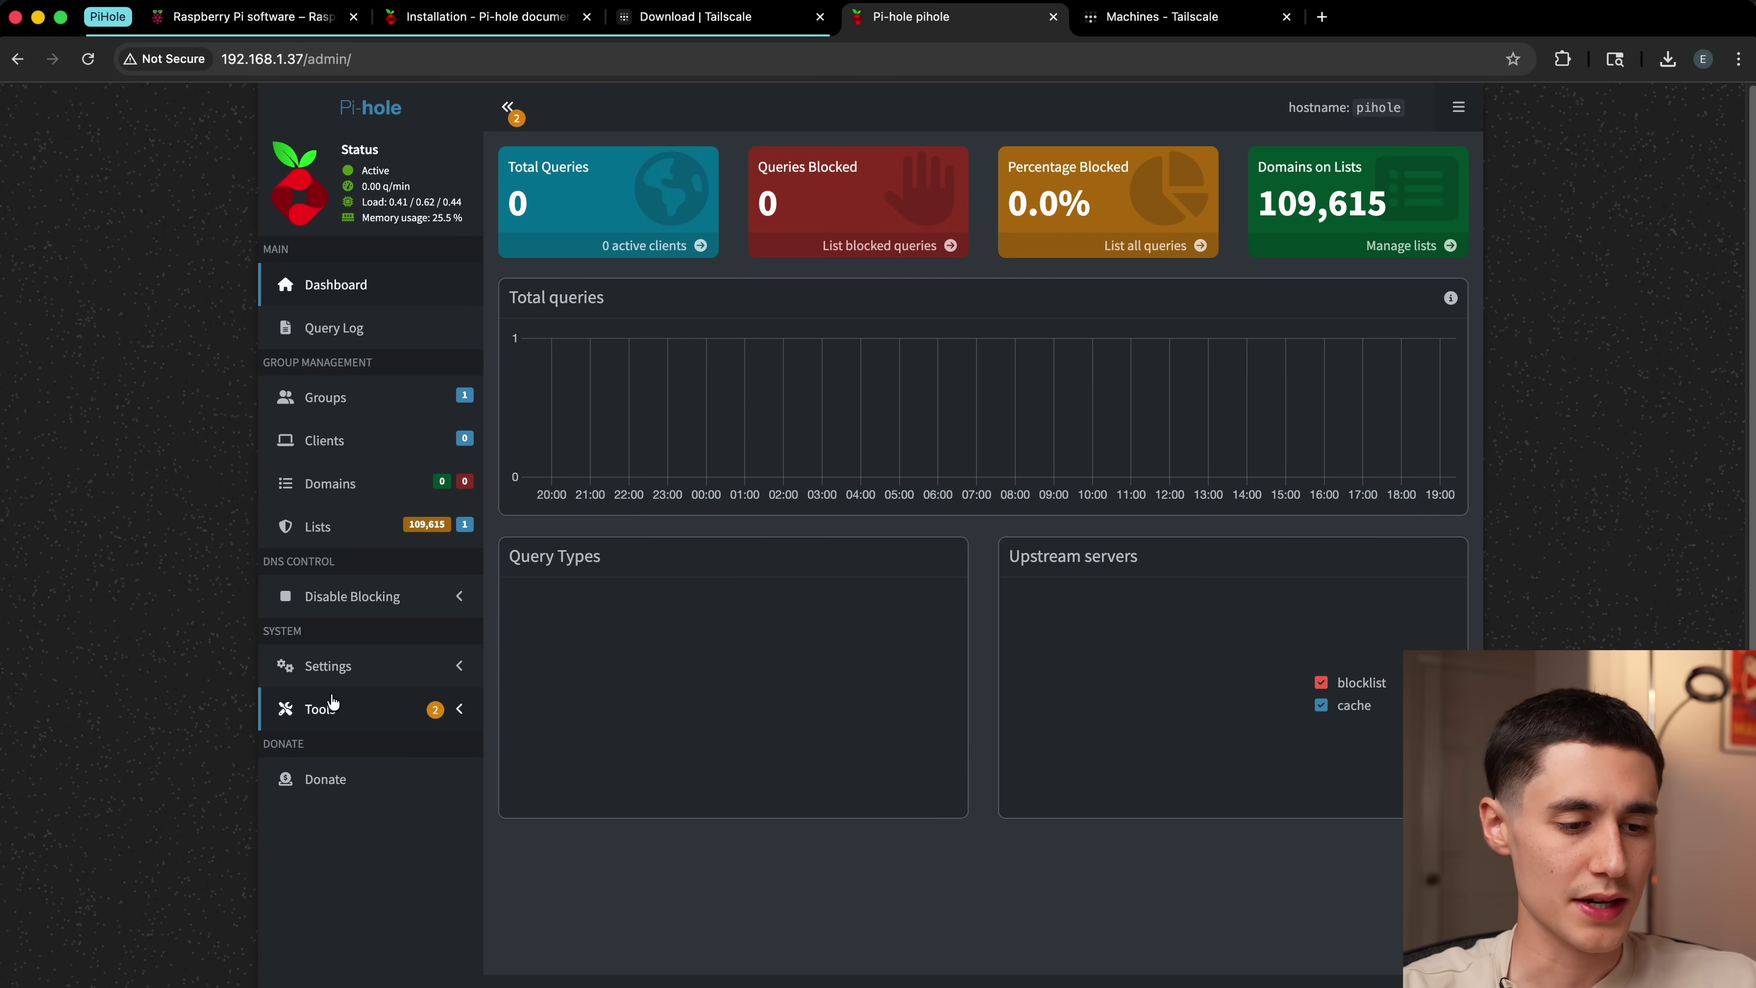
pyautogui.click(342, 676)
pyautogui.click(318, 695)
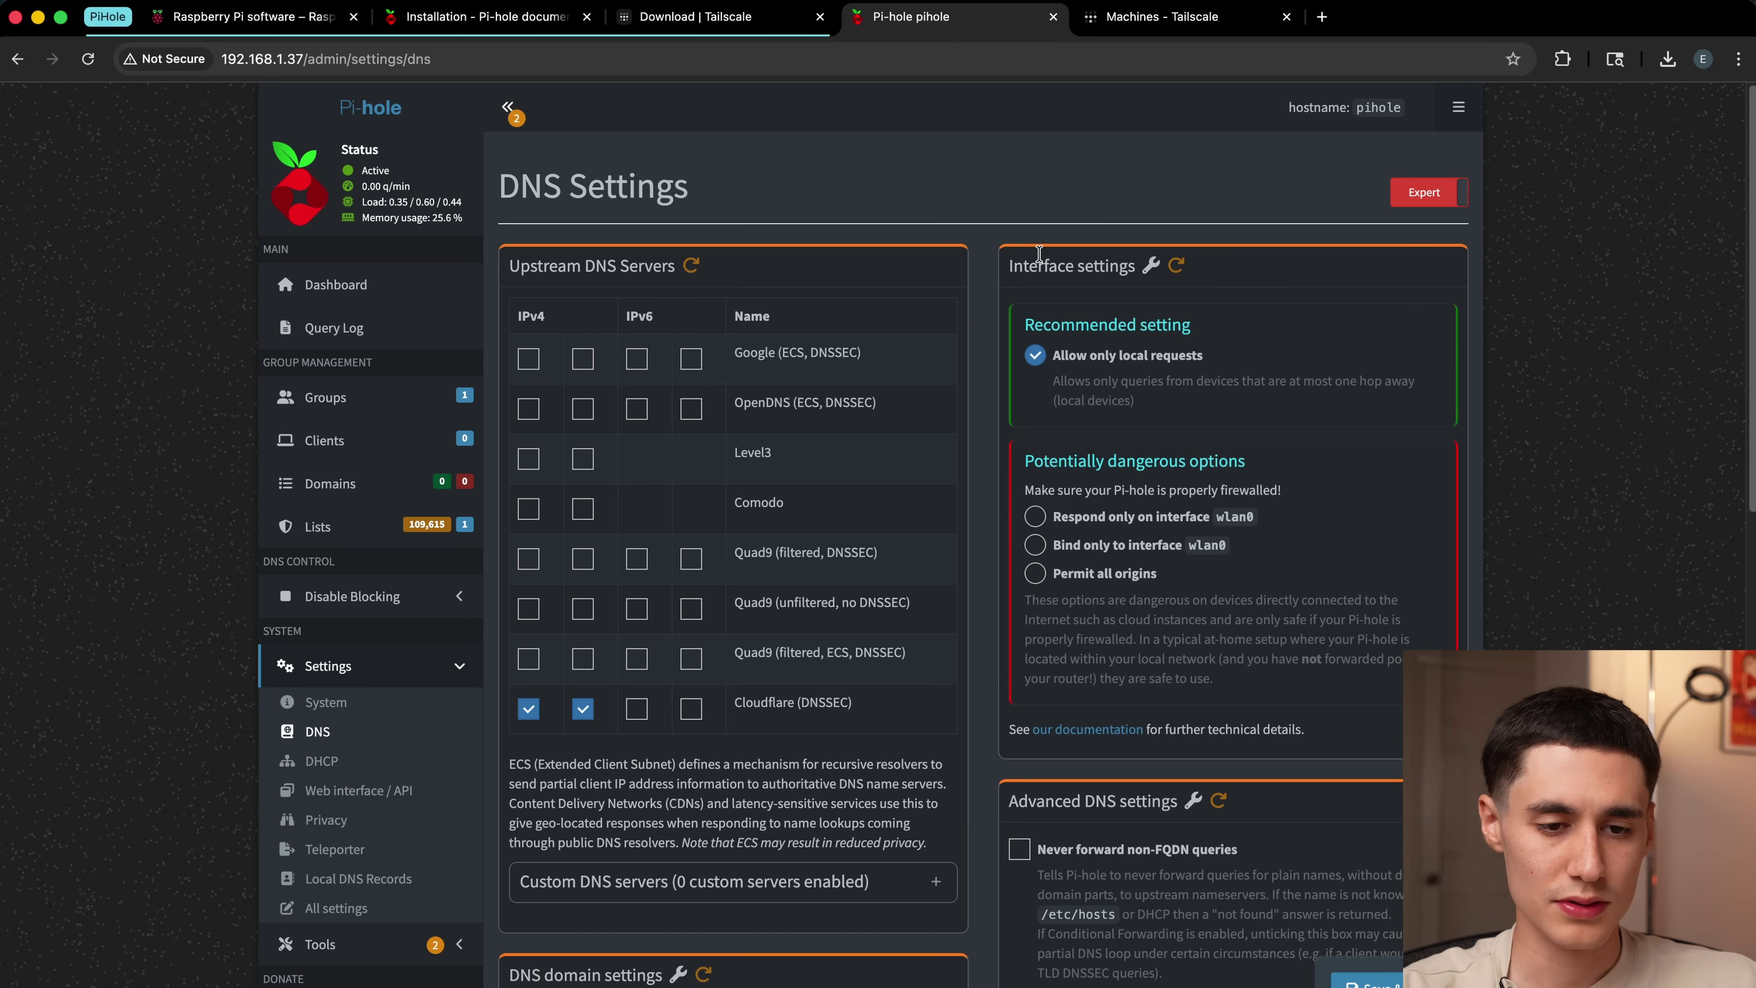
pyautogui.click(1034, 573)
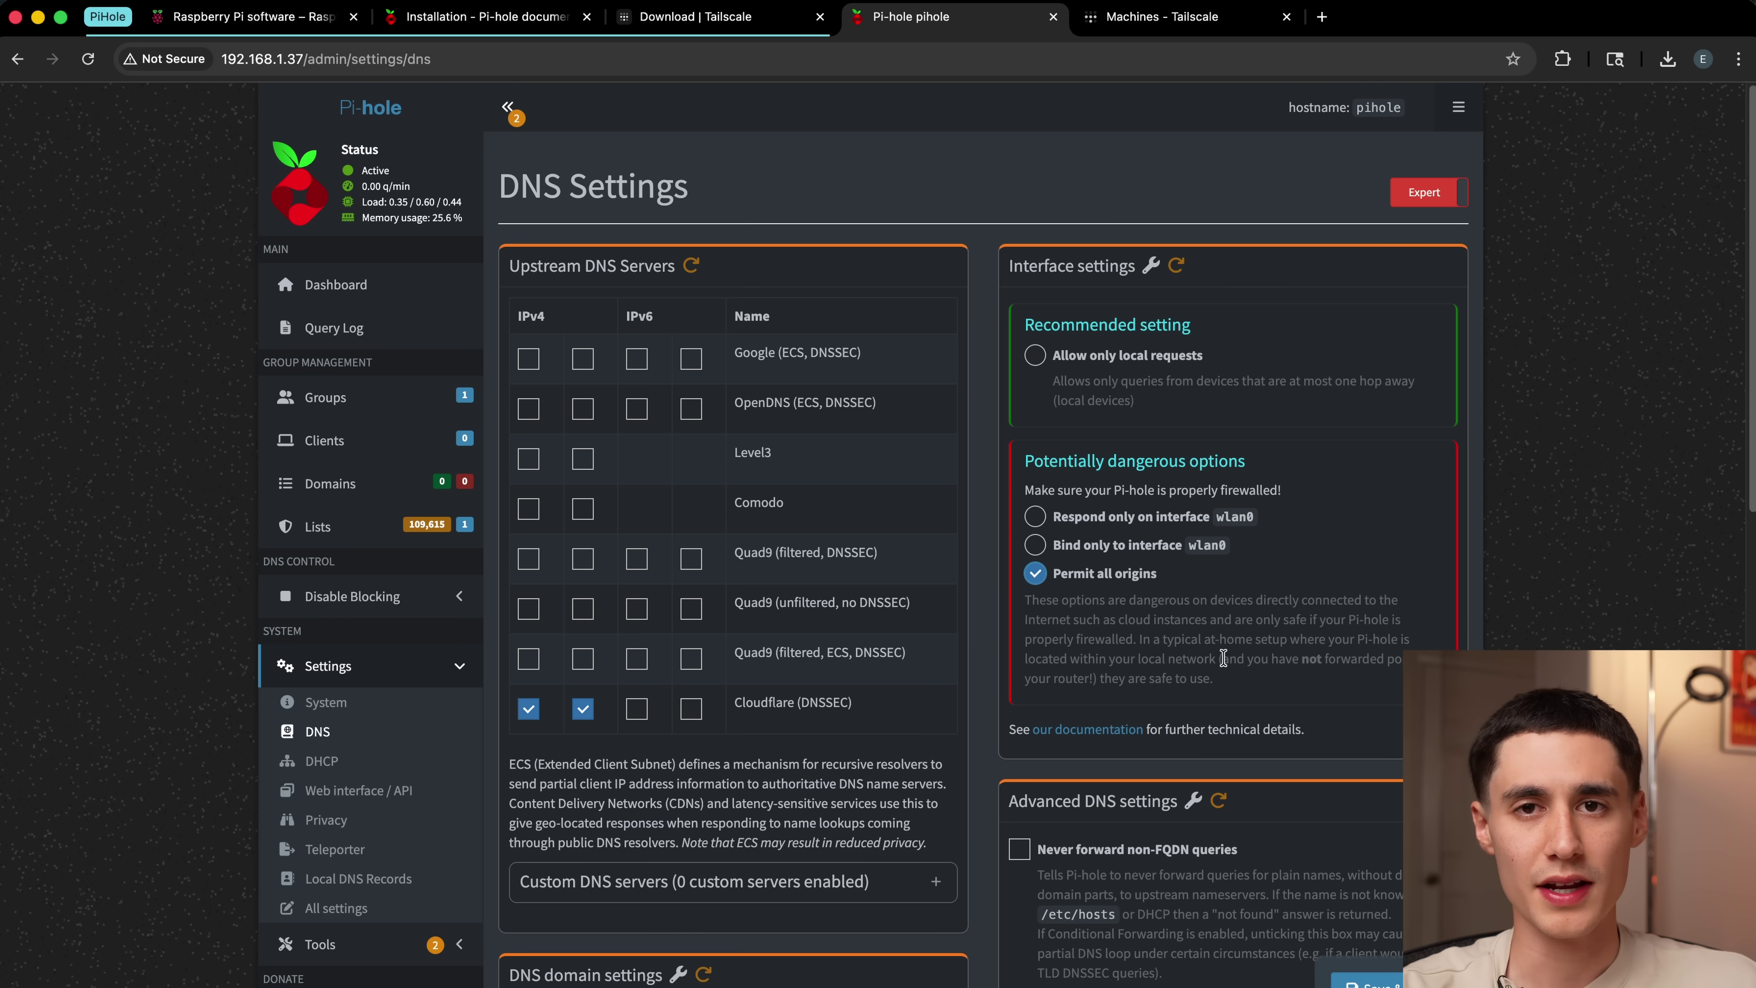
pyautogui.moveTo(1223, 657)
pyautogui.mouseDown()
pyautogui.moveTo(1265, 677)
pyautogui.moveTo(1206, 679)
pyautogui.mouseUp()
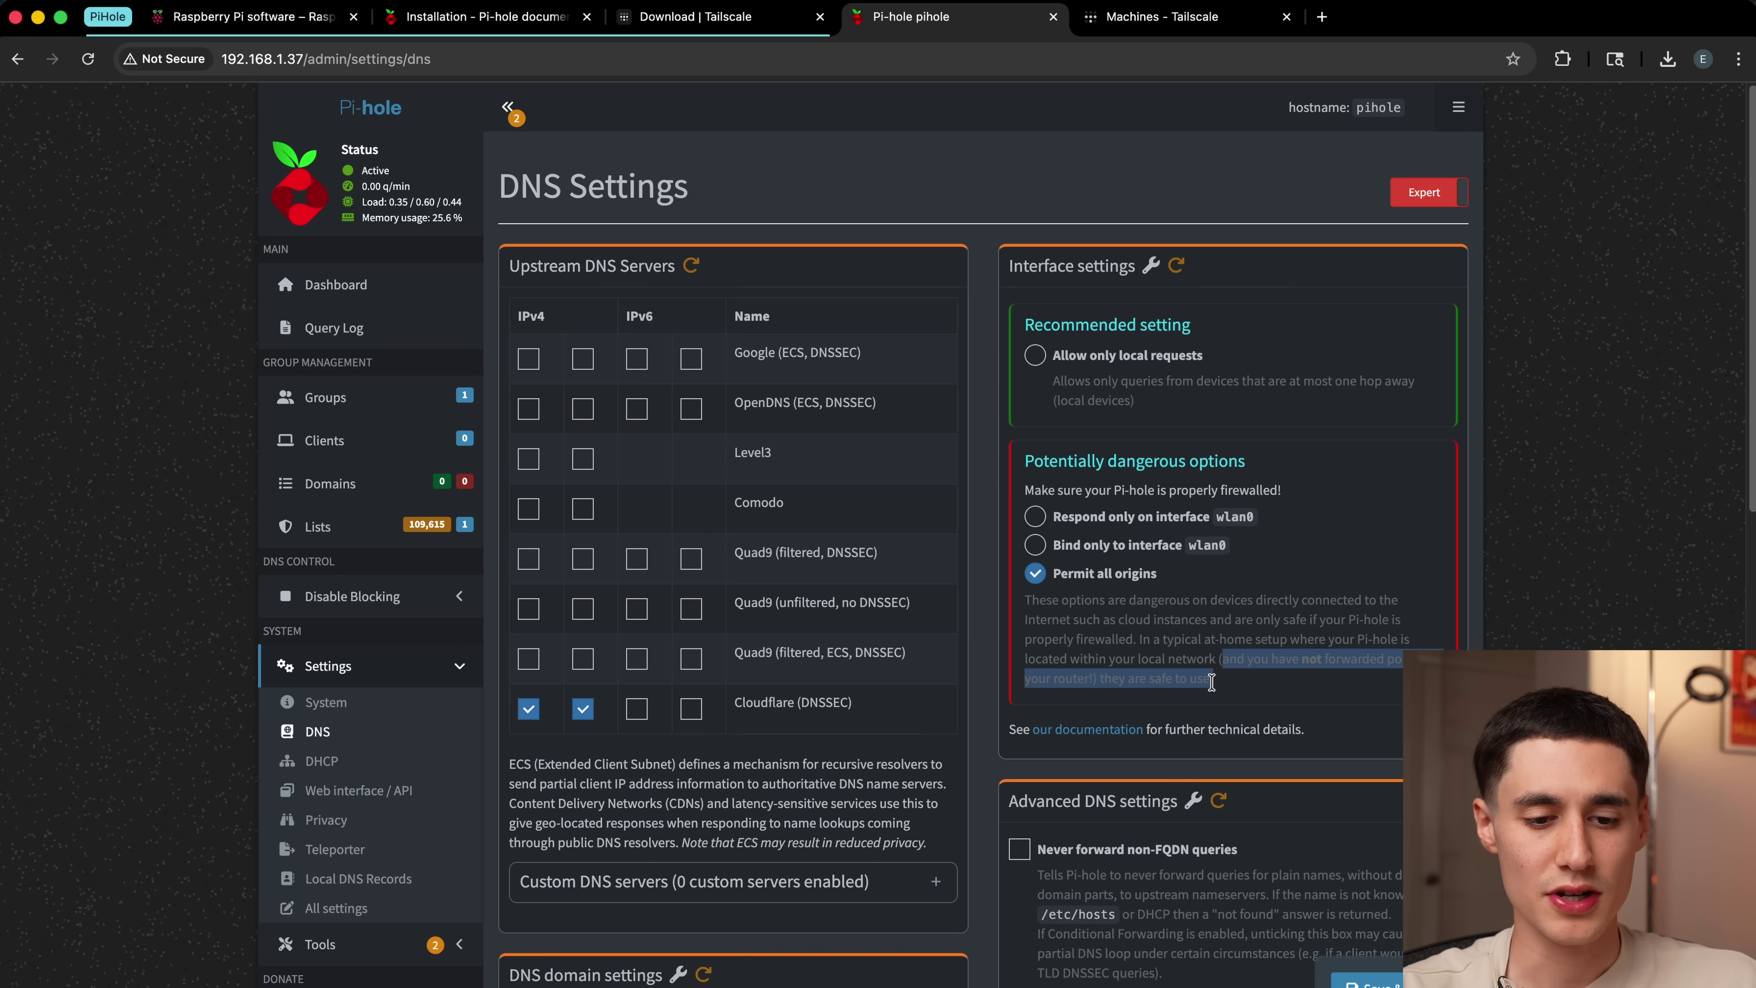
pyautogui.click(1212, 681)
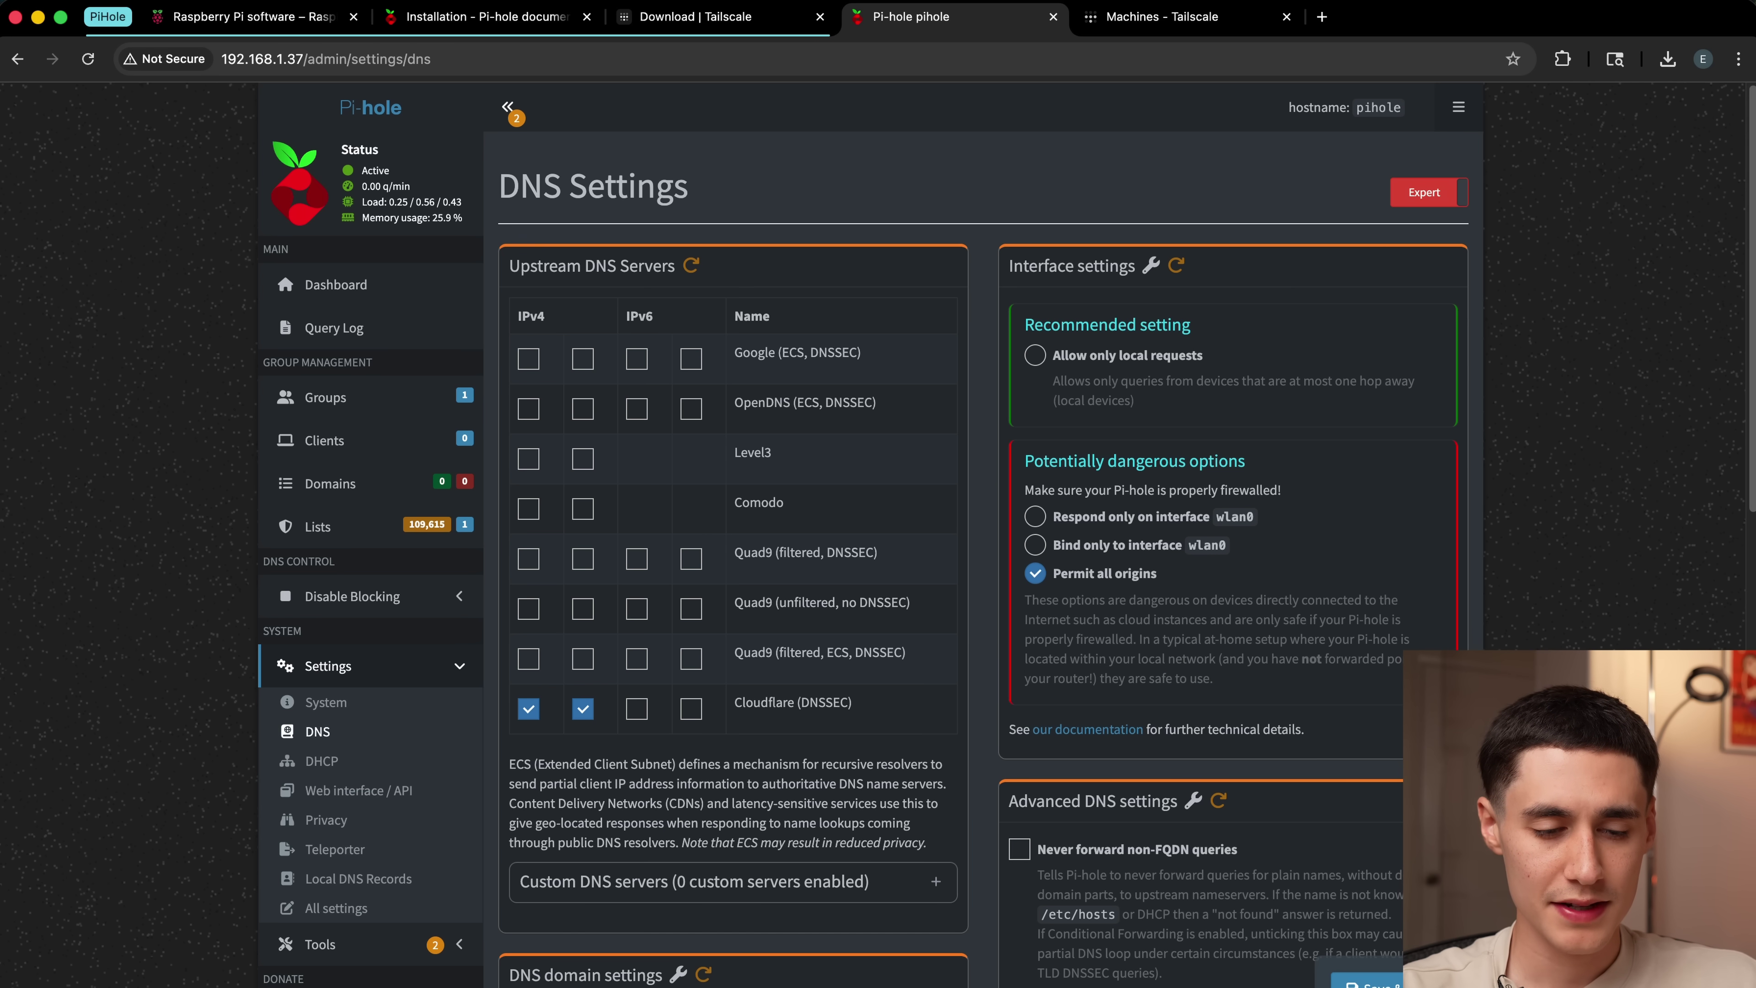
pyautogui.click(1366, 980)
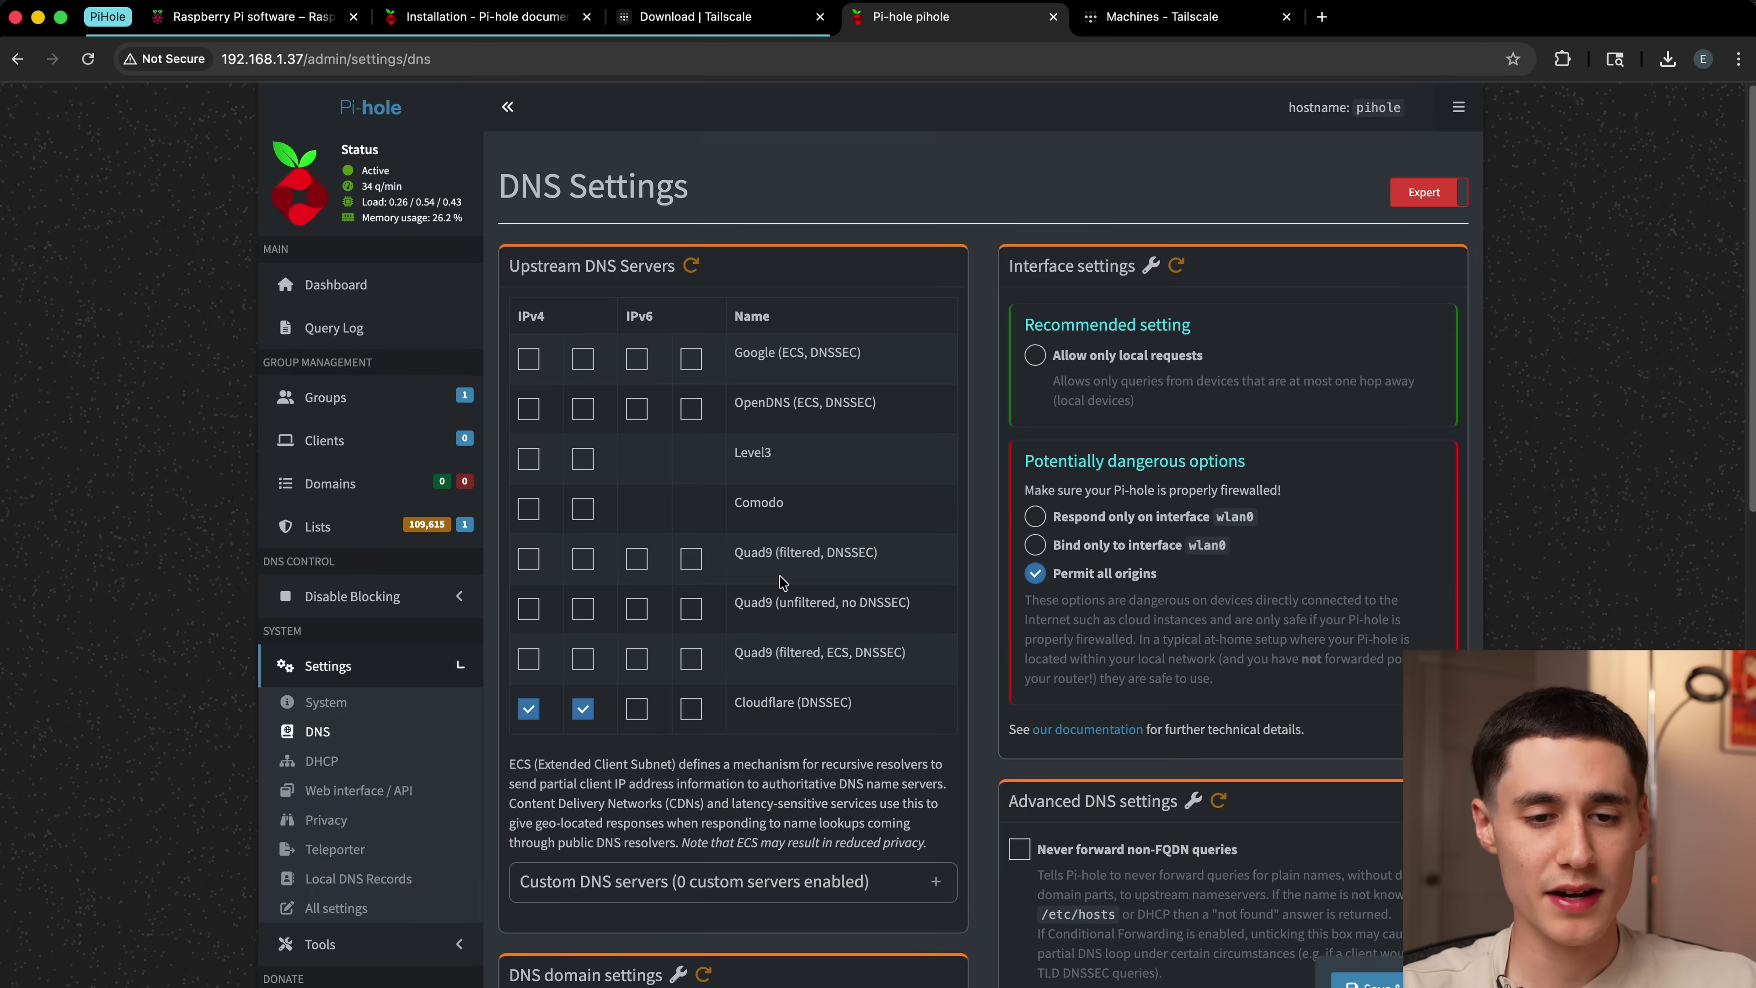
pyautogui.hotkey('ctrl', 'shift', 'Tab')
# Step: Download Tailscale for macOS and run the pkg installer
pyautogui.click(611, 550)
pyautogui.click(305, 564)
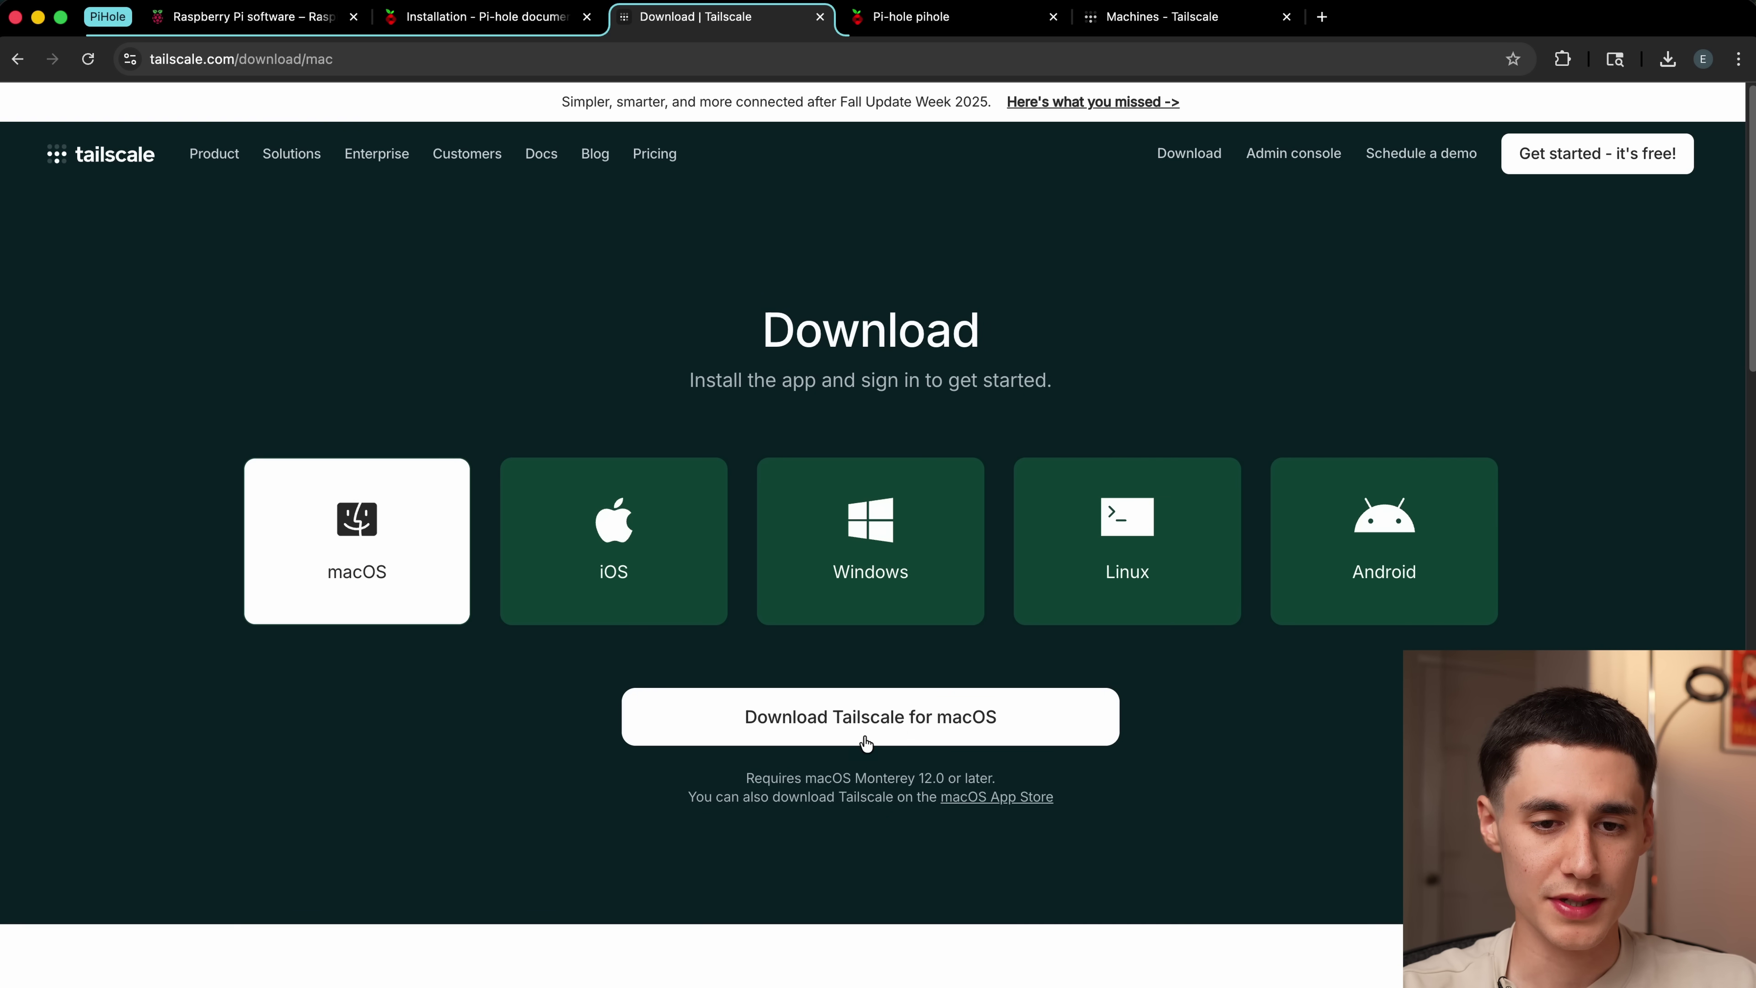
pyautogui.click(898, 718)
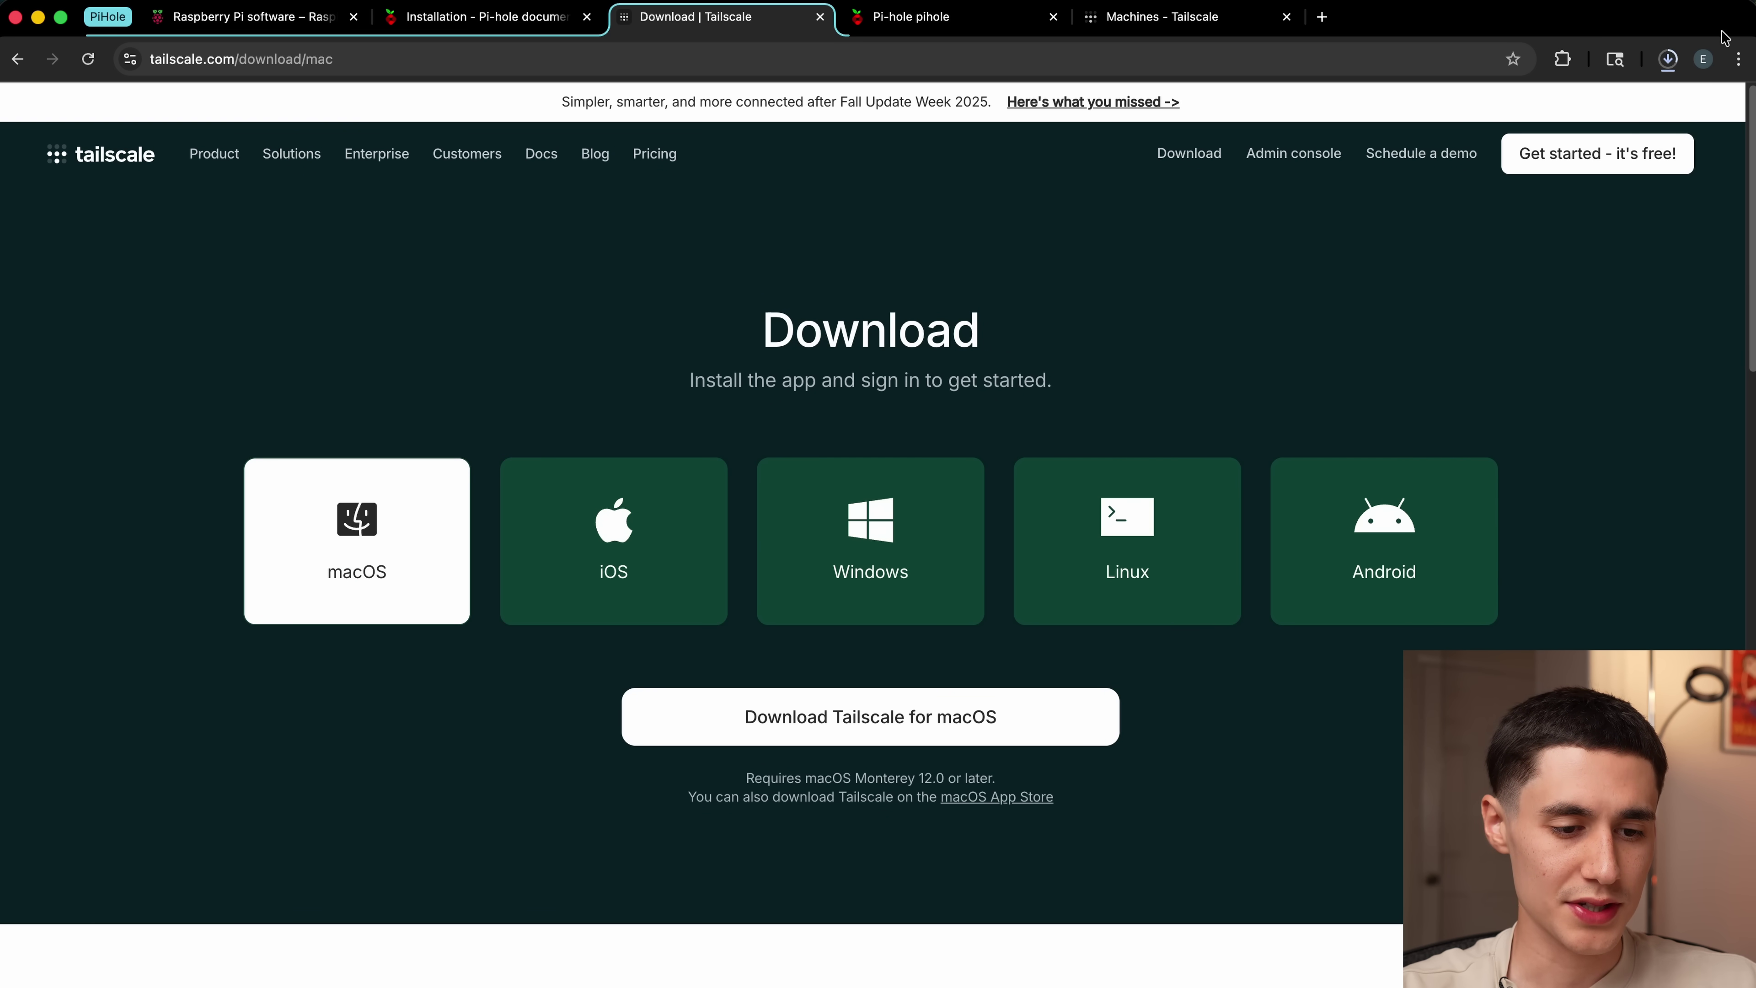
pyautogui.click(1667, 60)
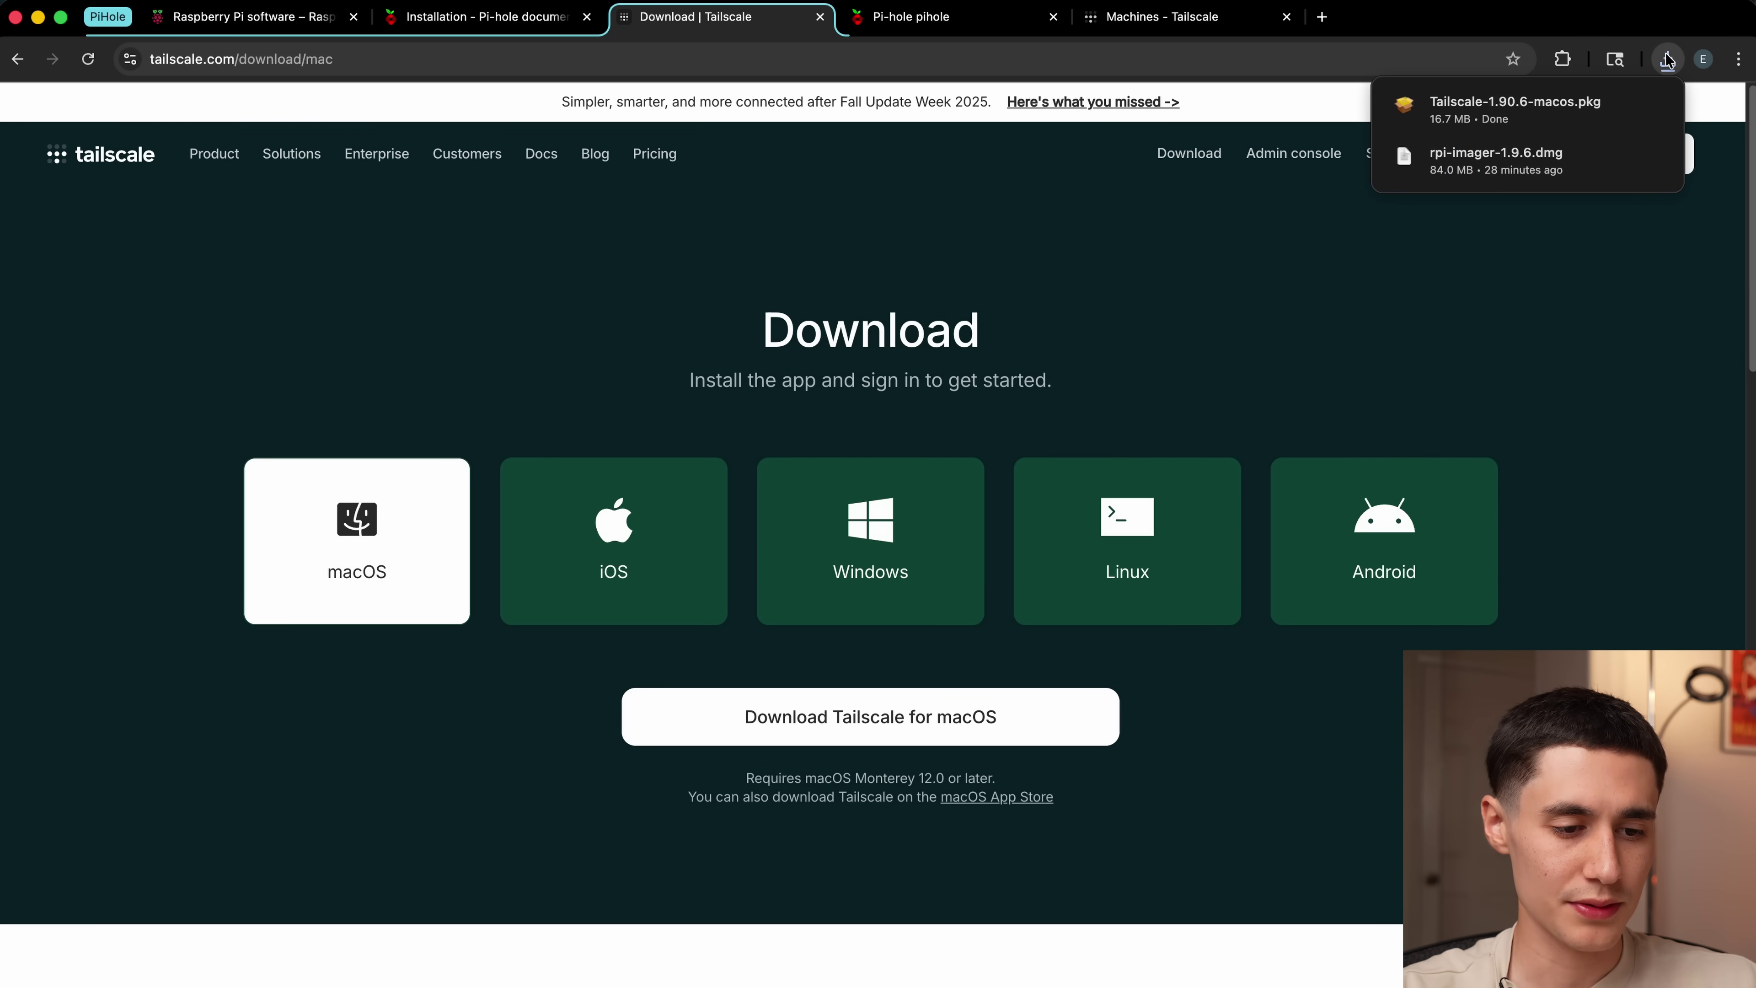
pyautogui.click(1471, 110)
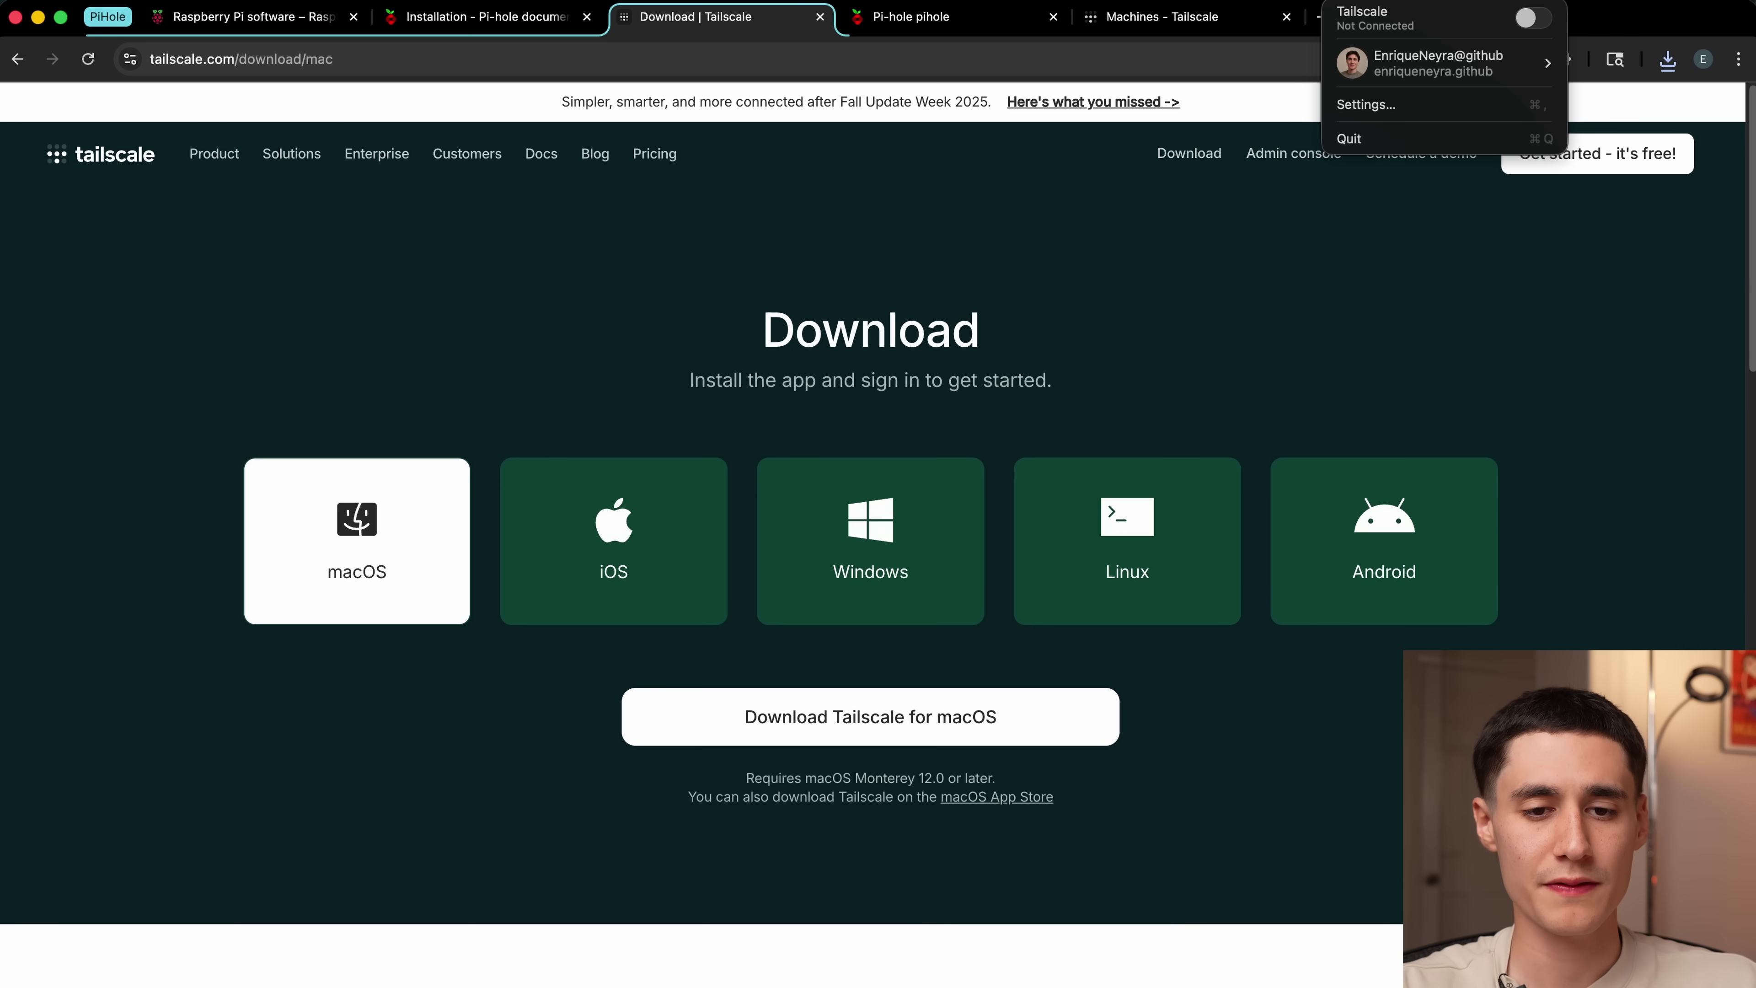
# Step: Turn Tailscale on, connect the MacBook, and check its 100.106.84.59 address in the console
pyautogui.click(1532, 21)
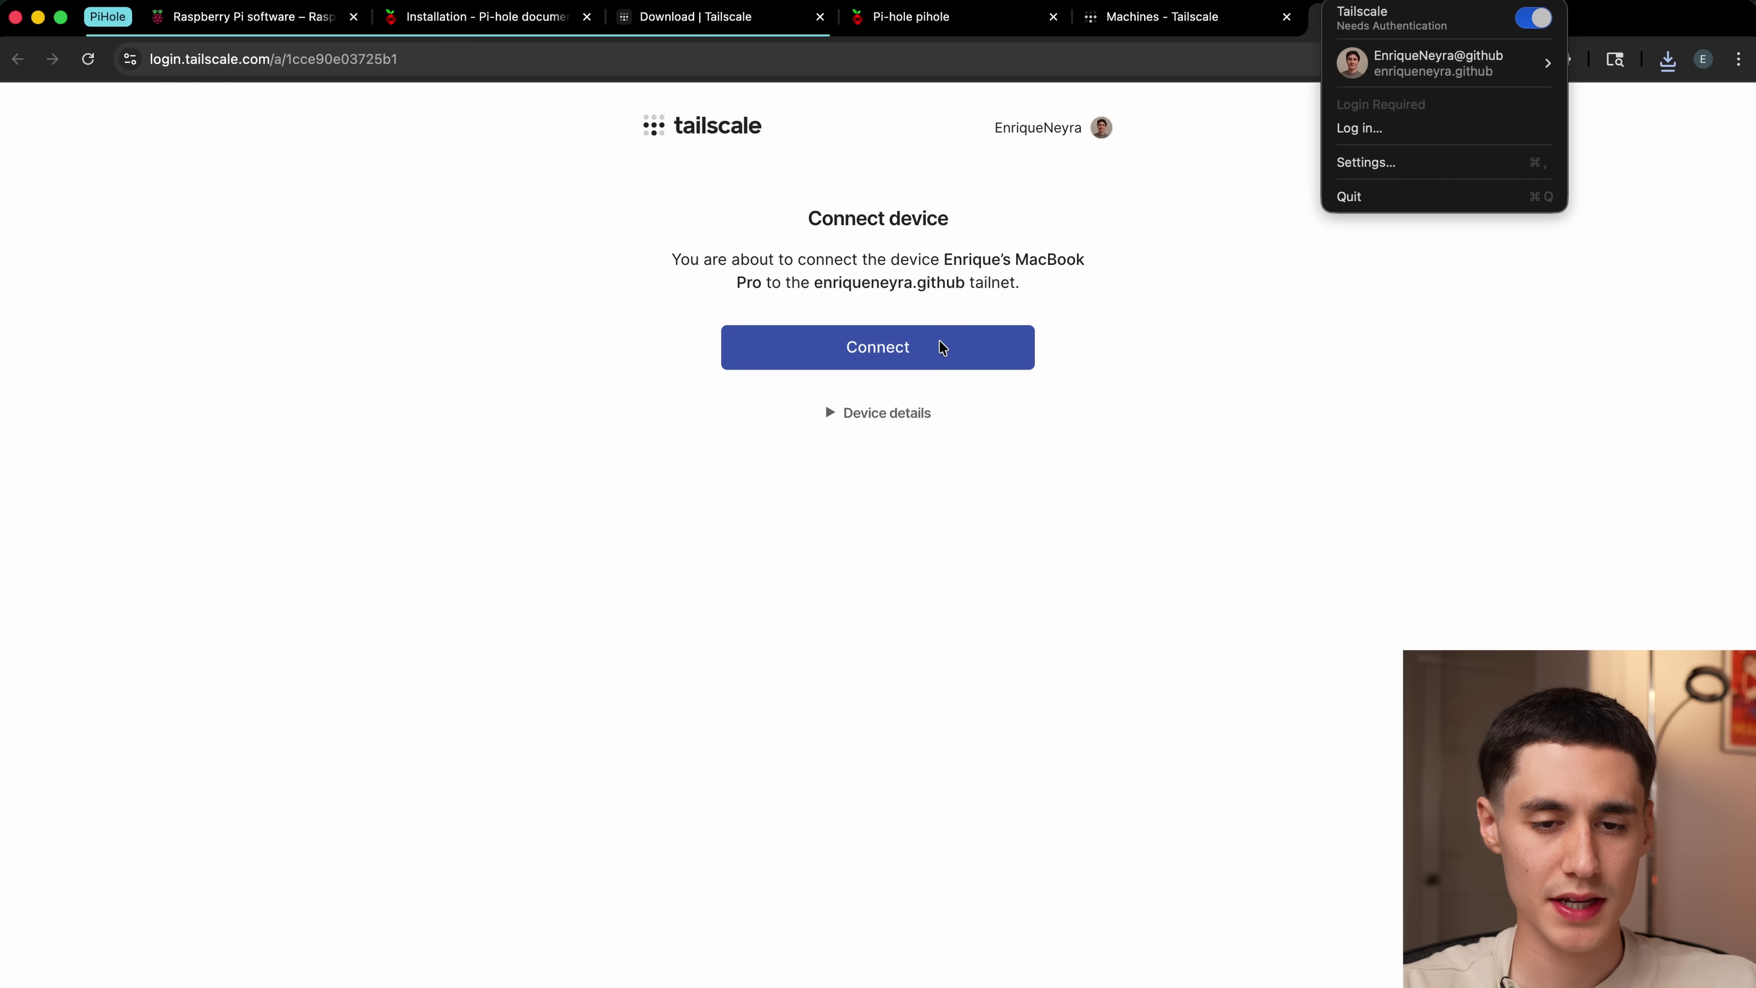
pyautogui.click(881, 345)
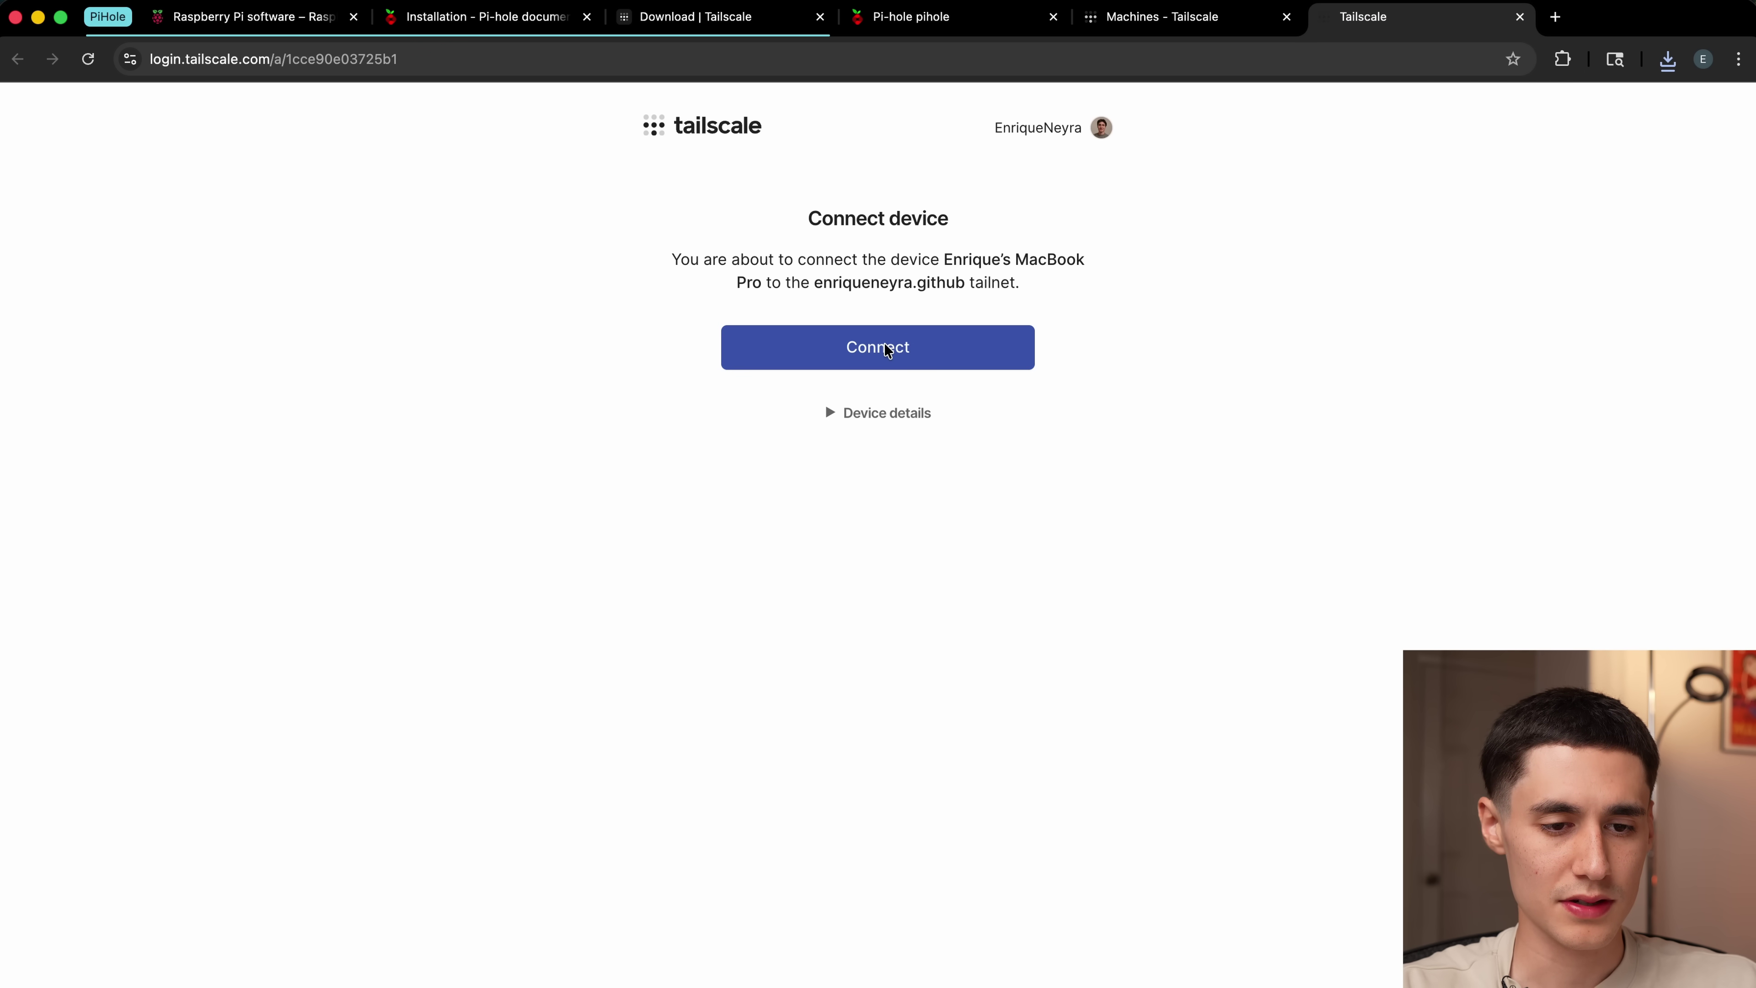
pyautogui.click(843, 359)
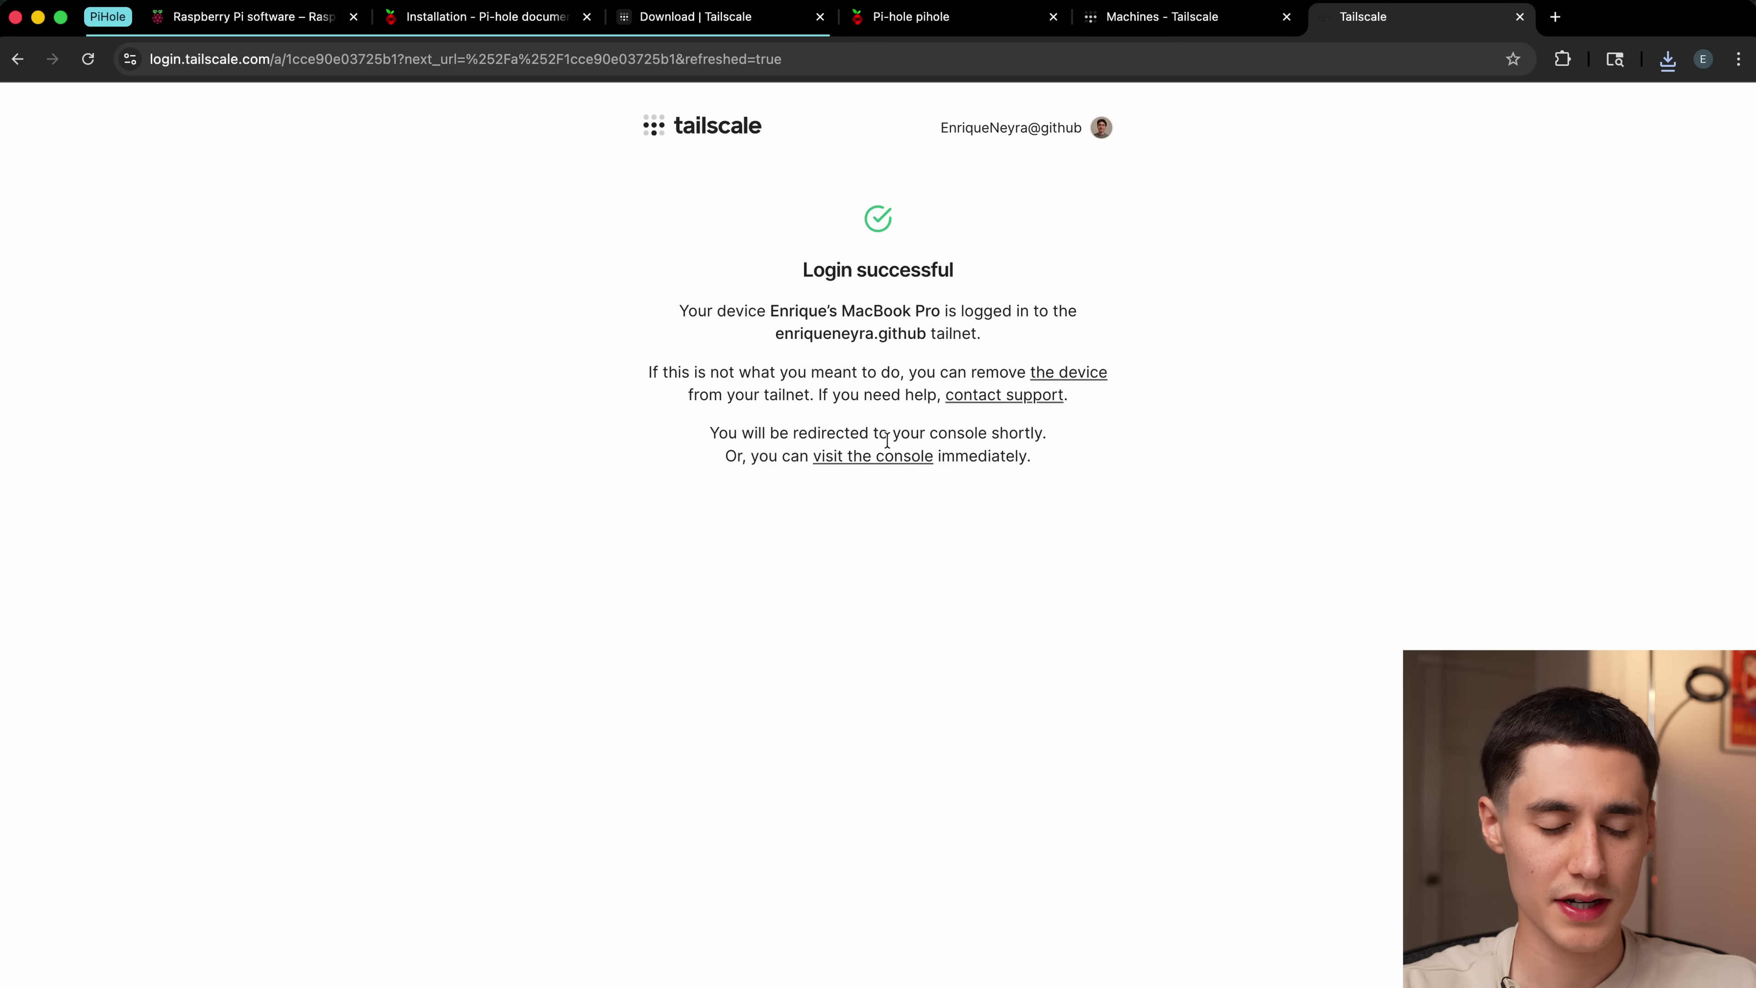
pyautogui.click(865, 462)
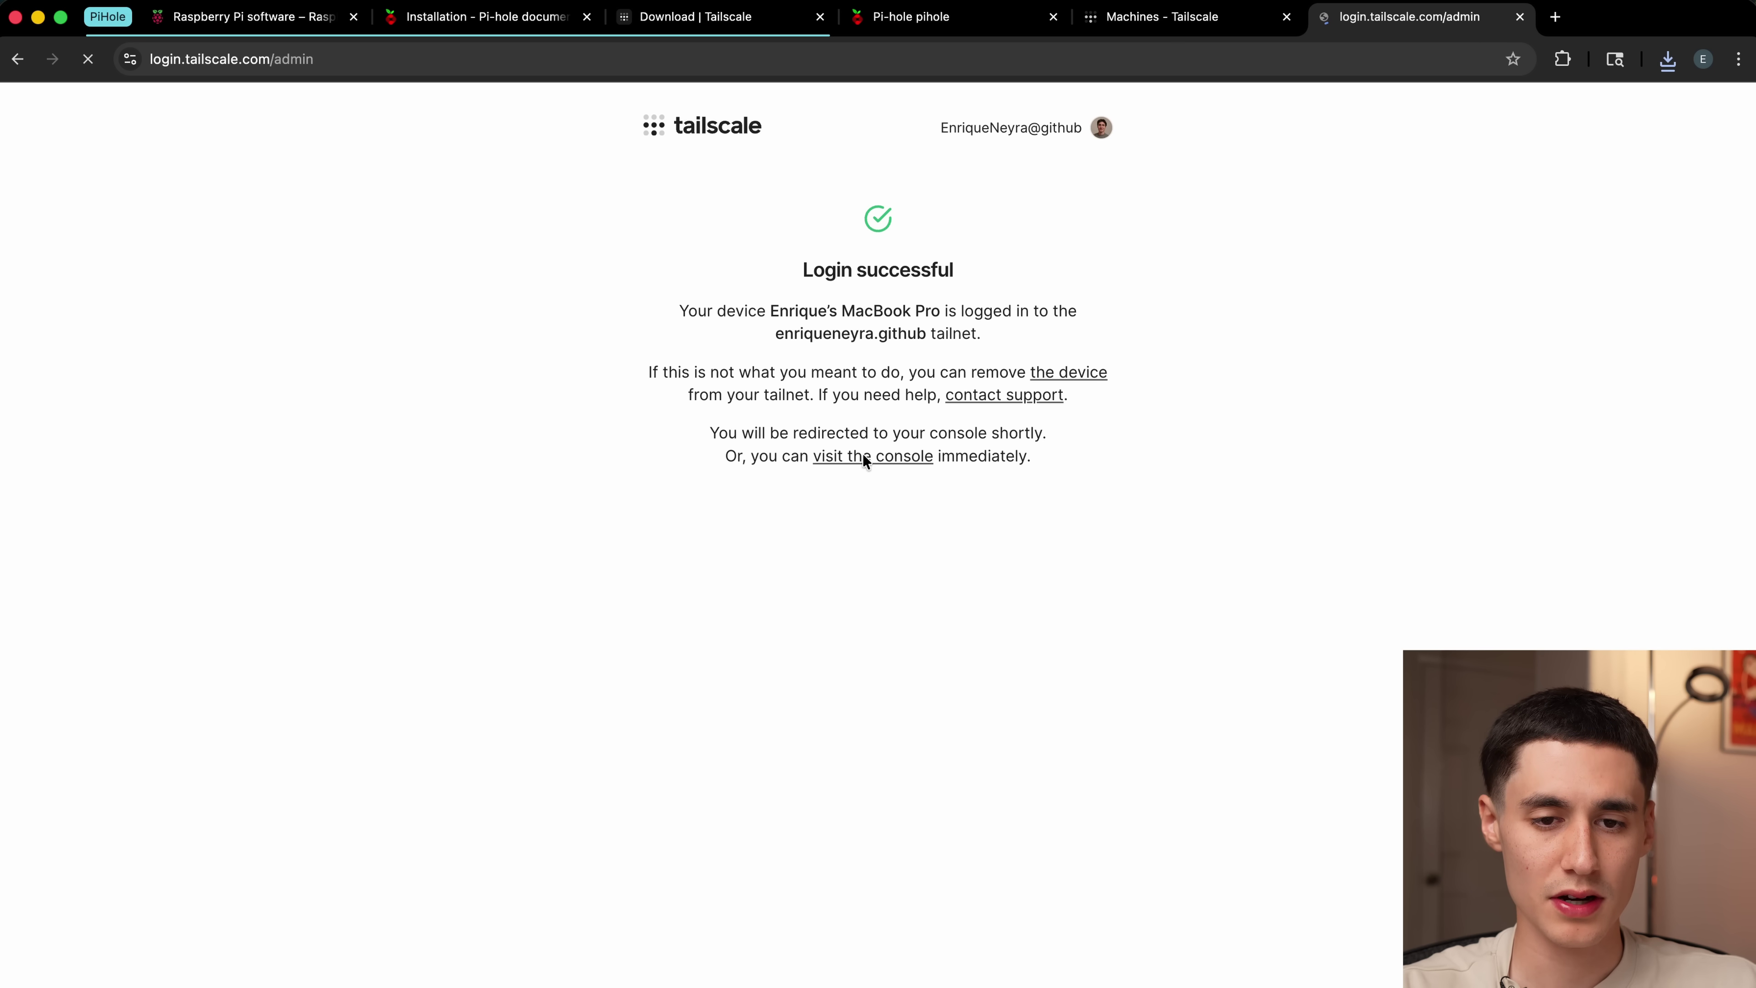
pyautogui.scroll(-1, 788, 668)
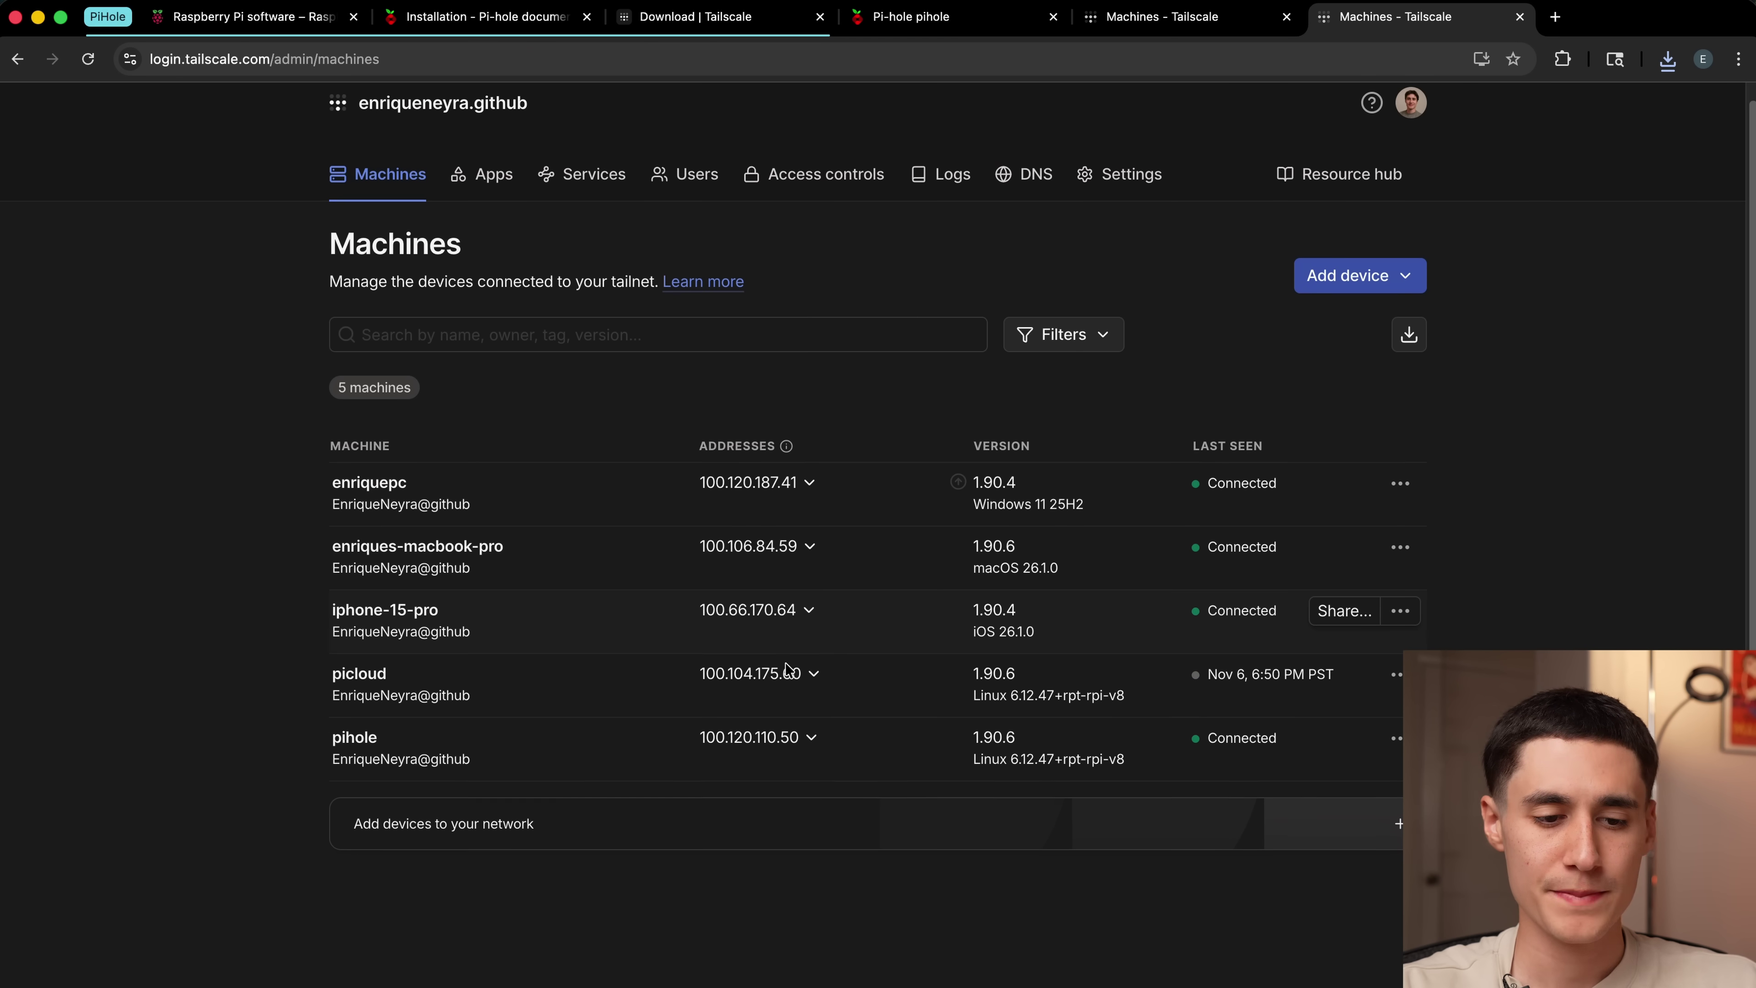
pyautogui.click(754, 546)
pyautogui.click(760, 546)
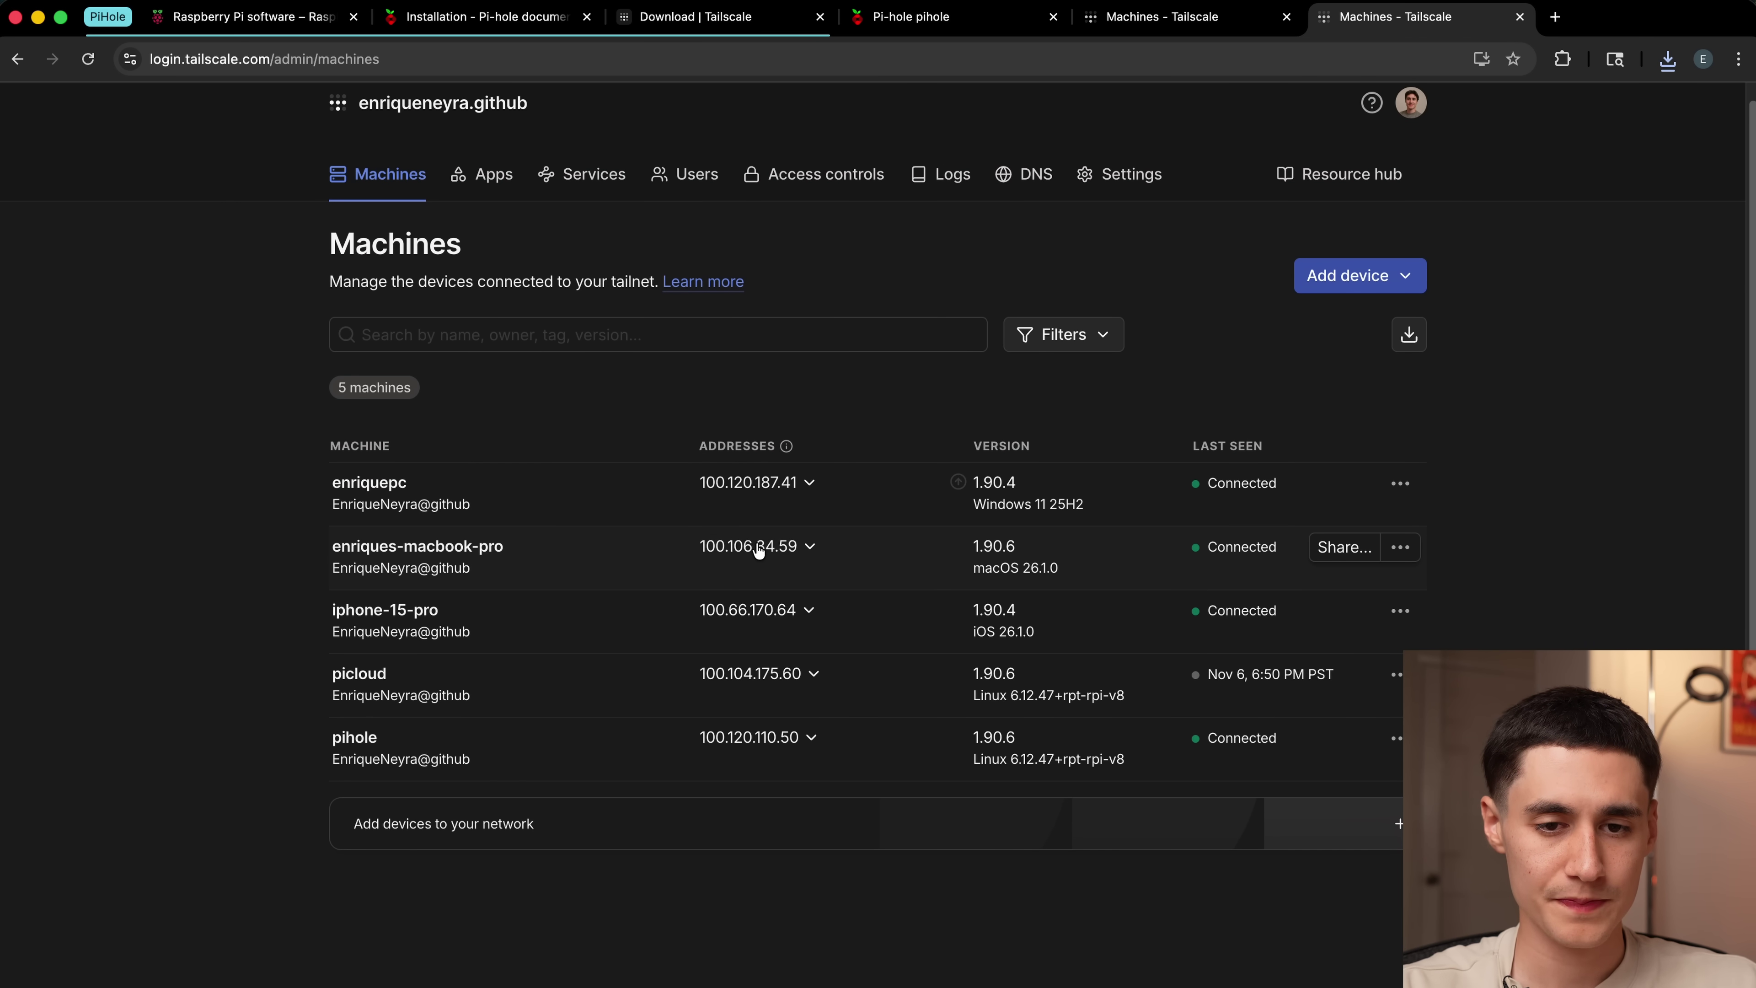
# Step: Open speedtest.net in a new tab
pyautogui.click(1556, 16)
pyautogui.write('speedtest.net')
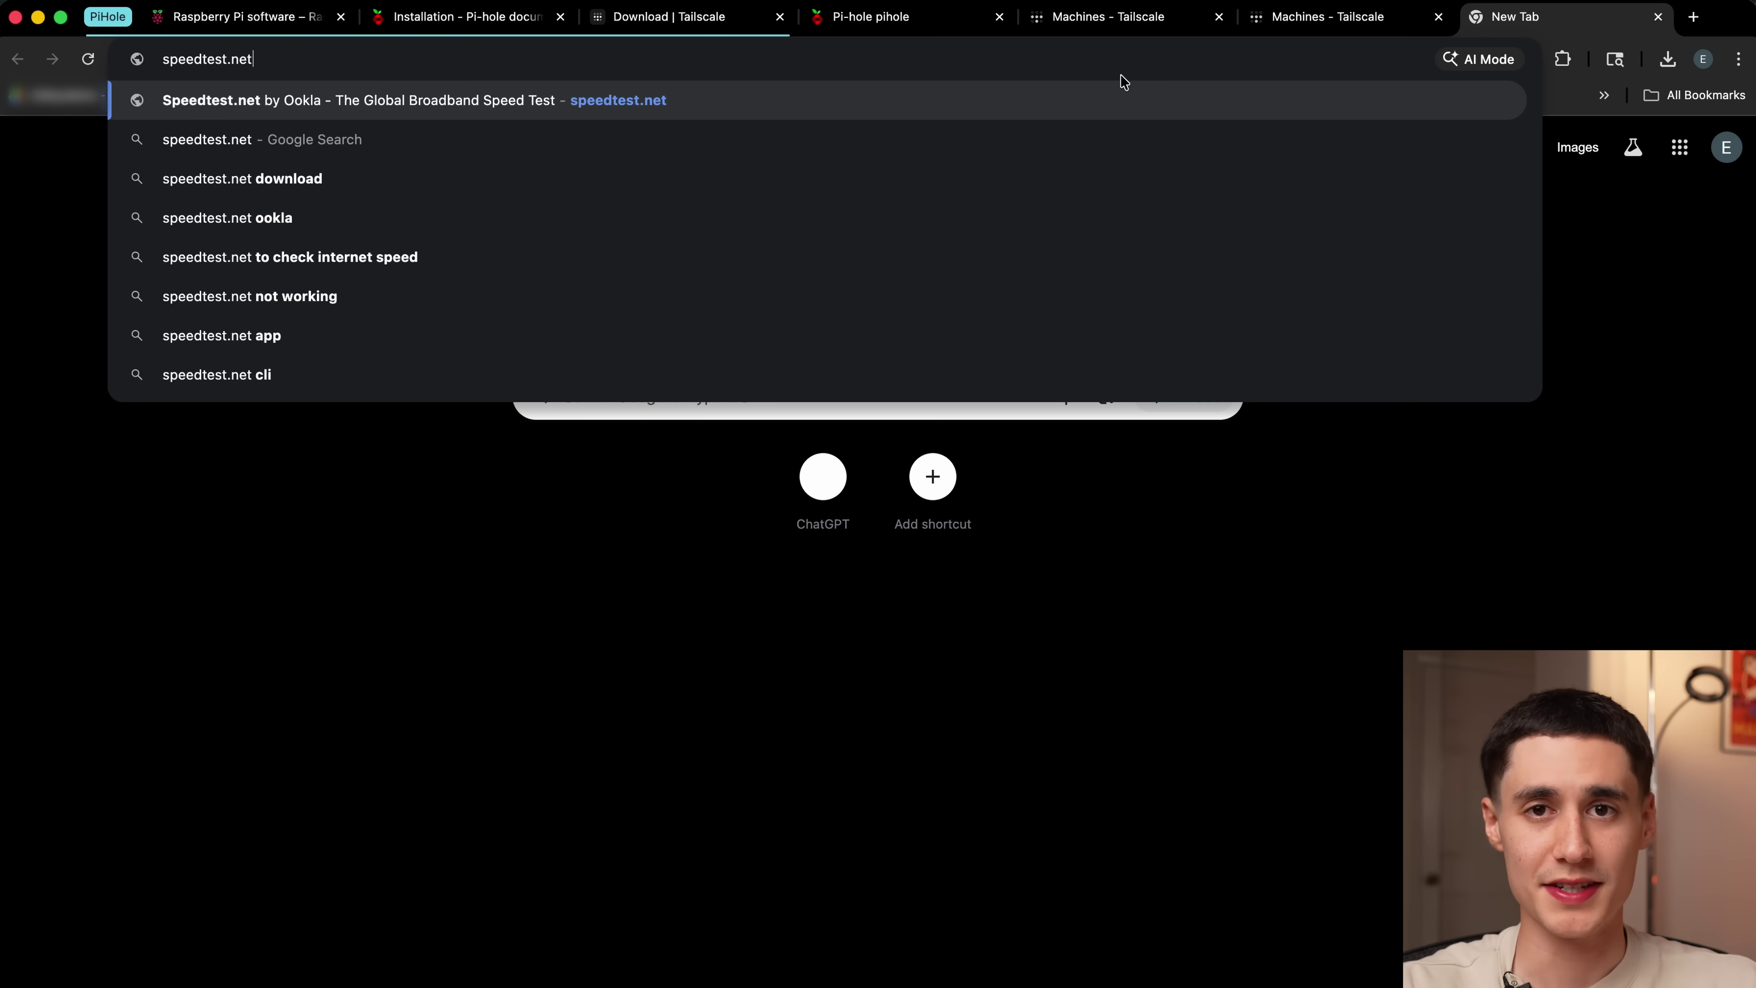
pyautogui.press('Return')
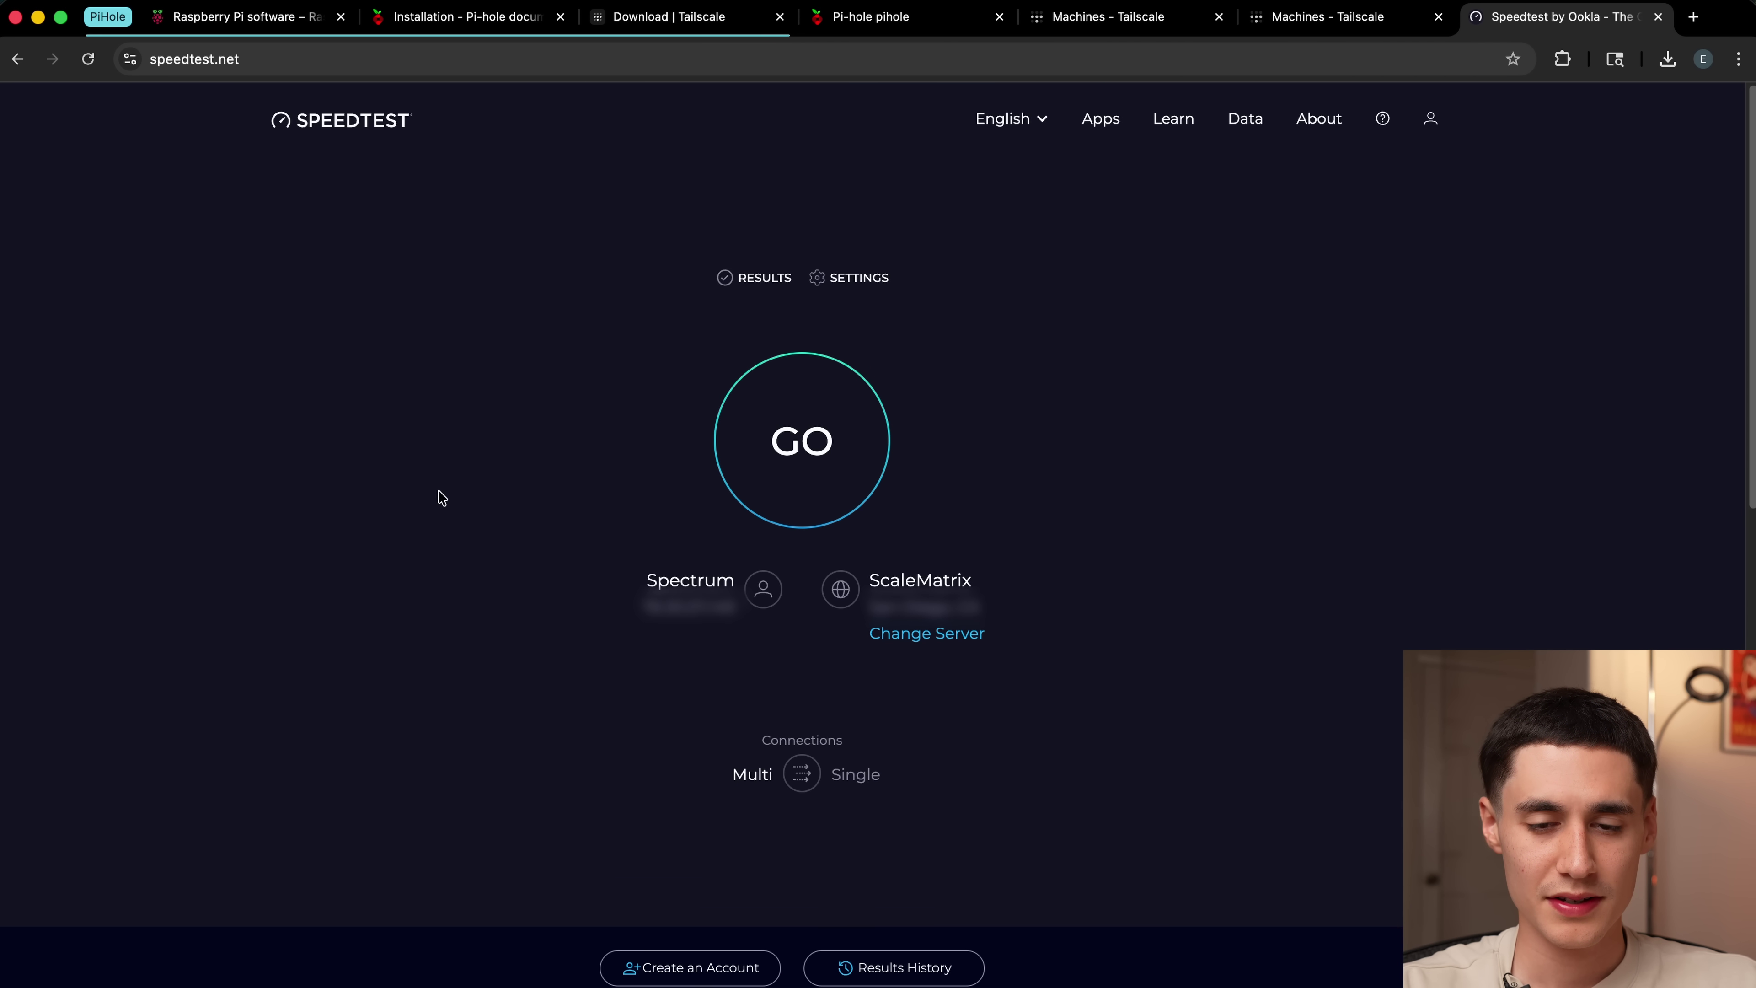
# Step: Switch the Mac's Wi-Fi to the iPhone's personal hotspot
pyautogui.click(1507, 7)
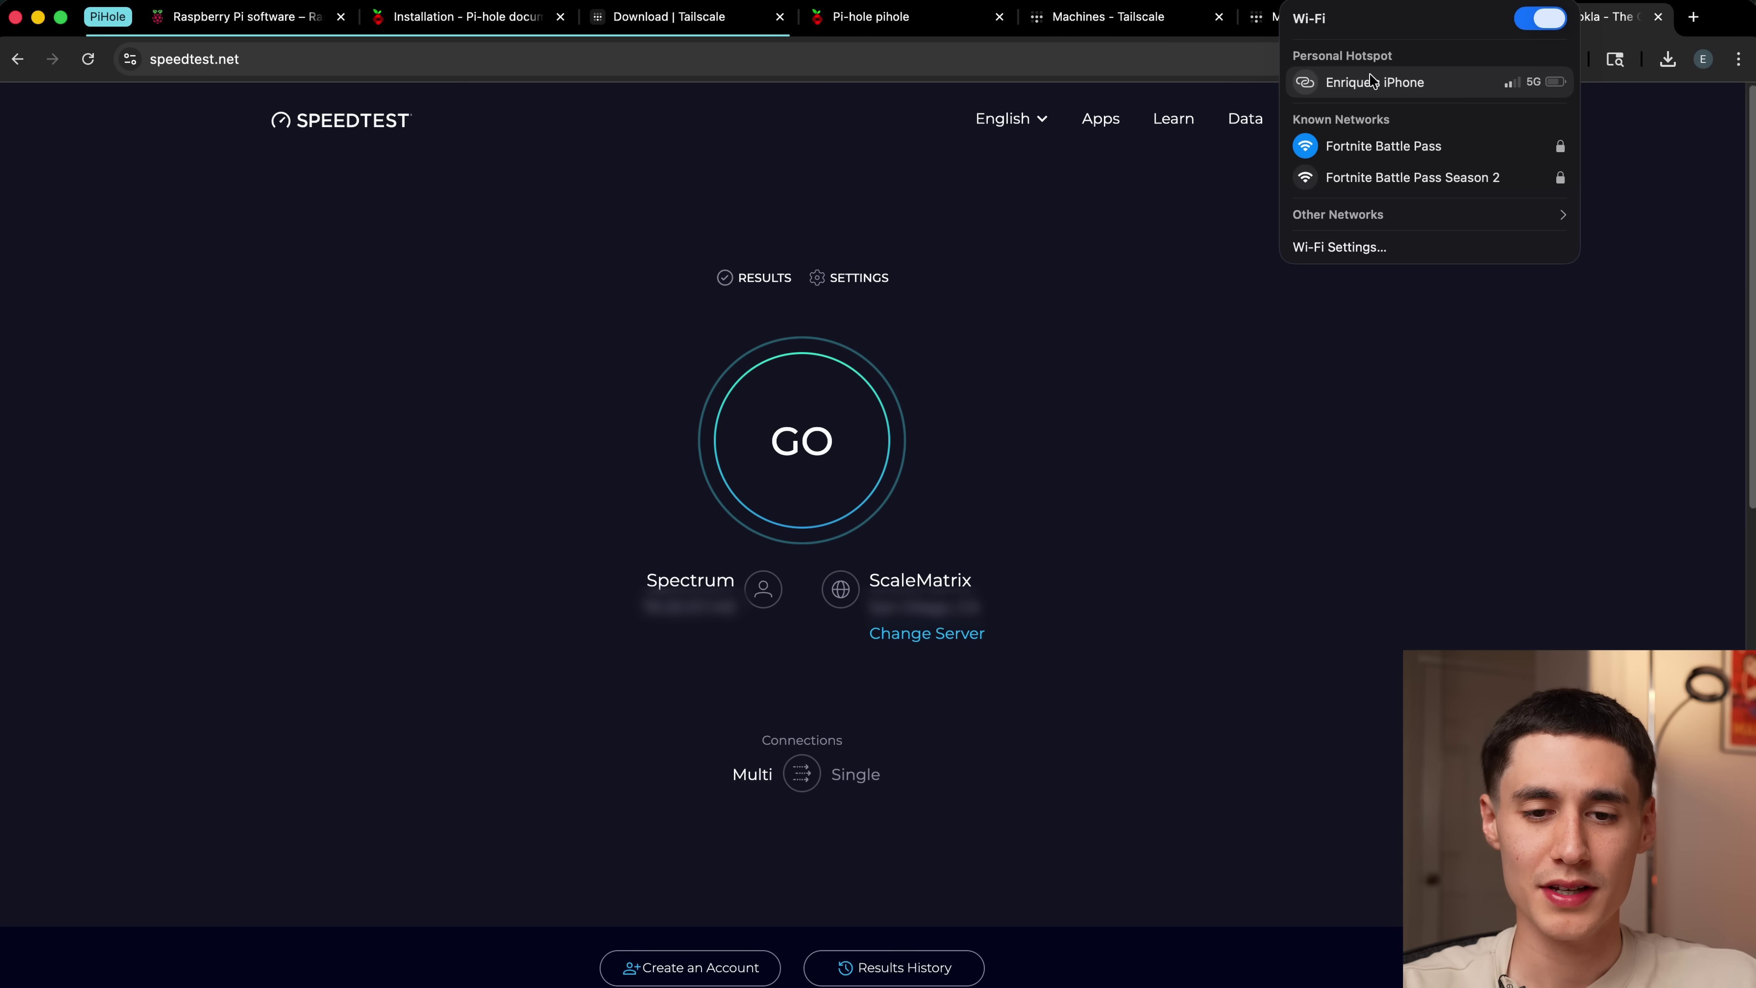
pyautogui.click(1309, 87)
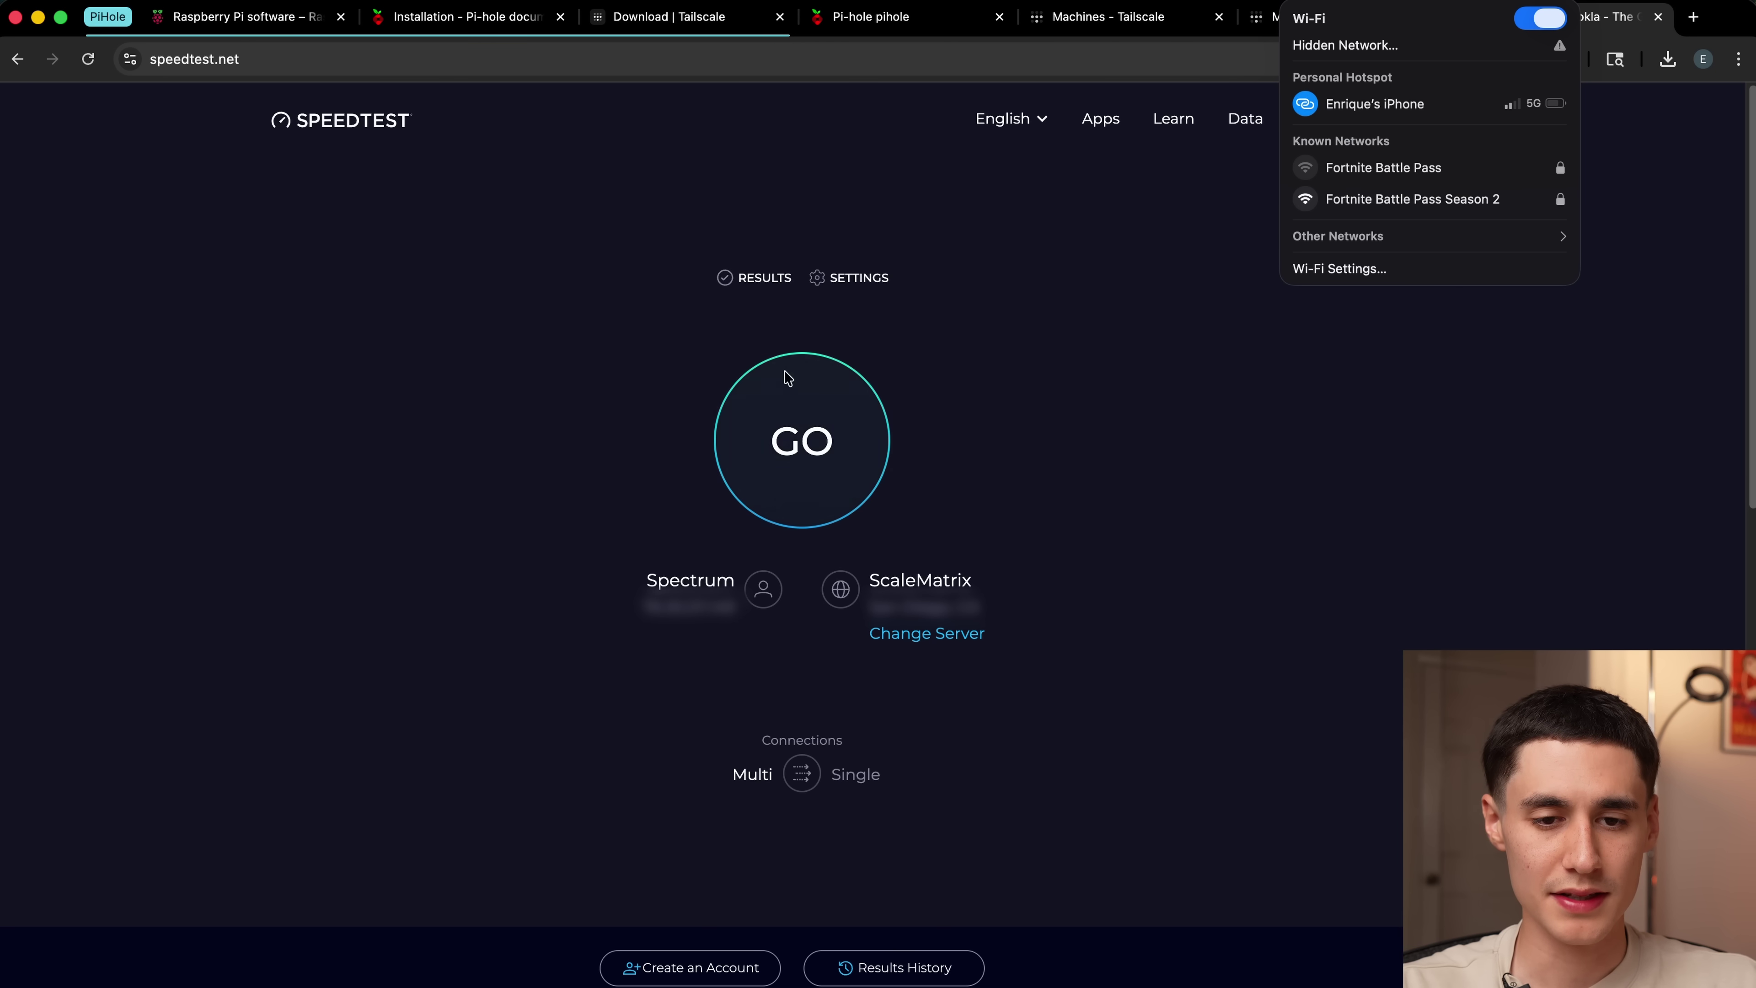
pyautogui.click(868, 246)
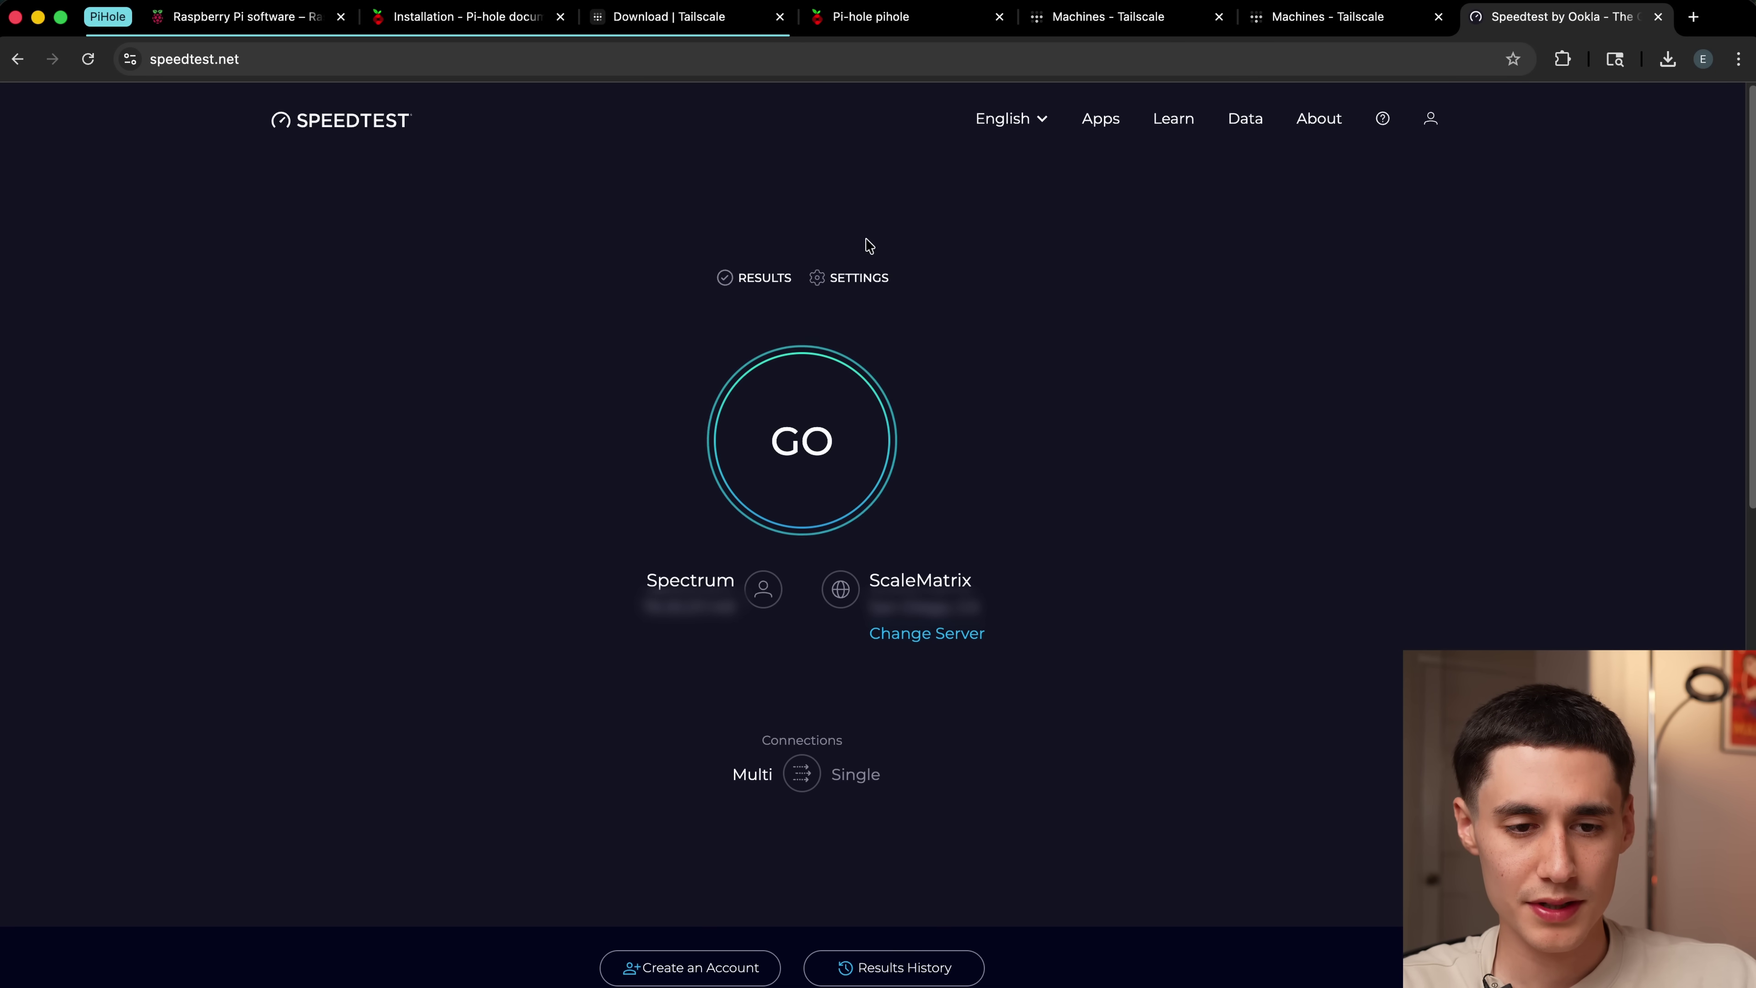